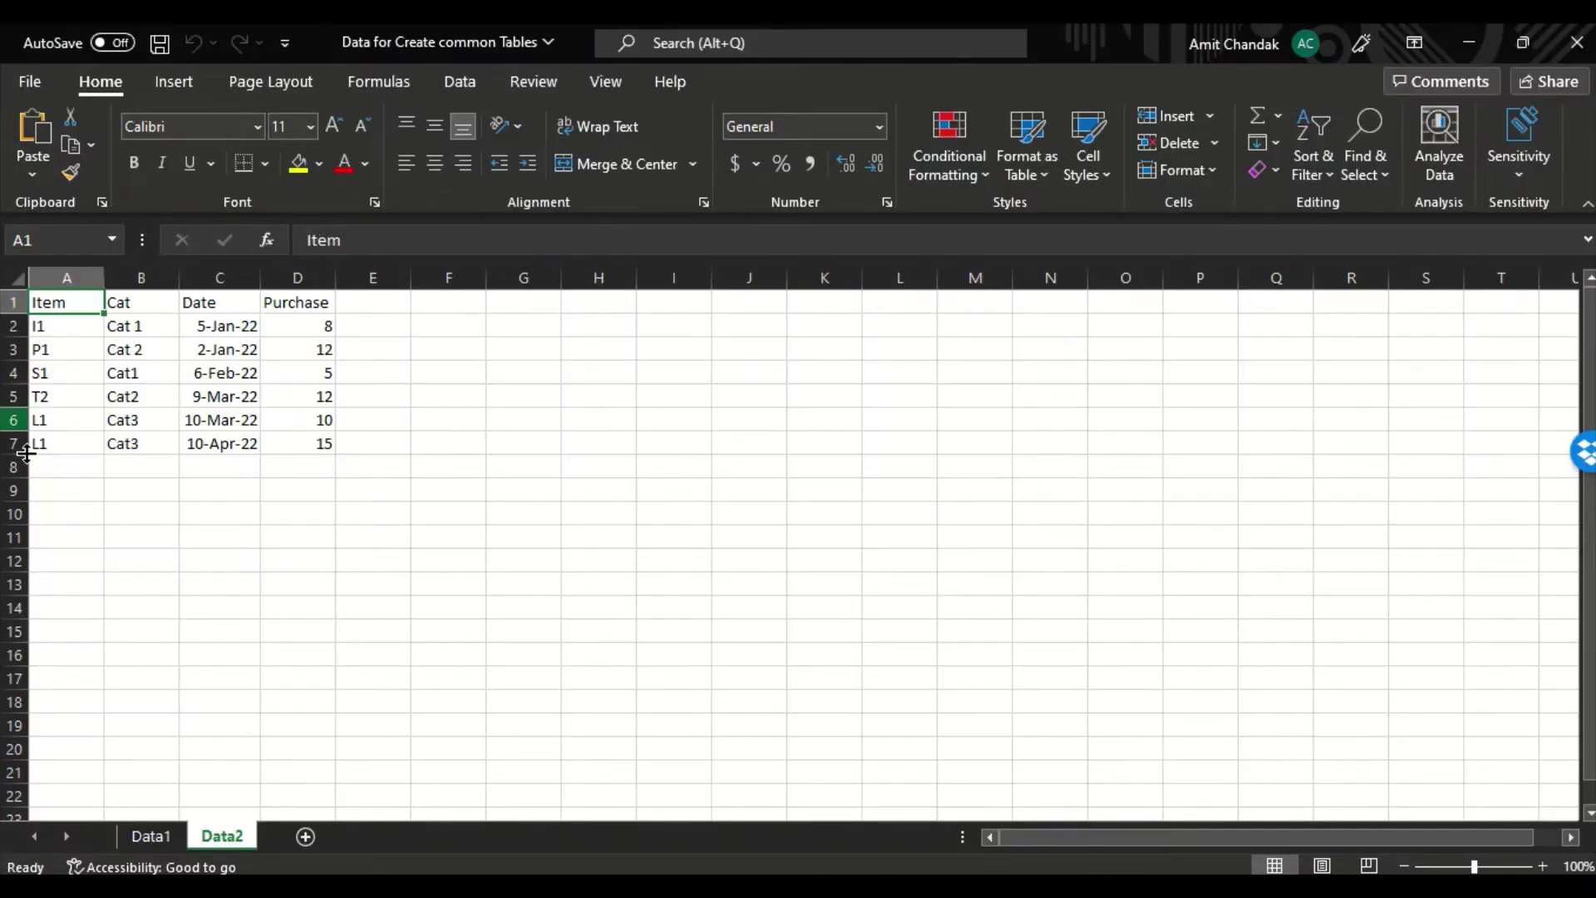
# Step: Examine the column headers on the Data1 and Data2 sheets to compare their shared and differing fields
pyautogui.click(150, 836)
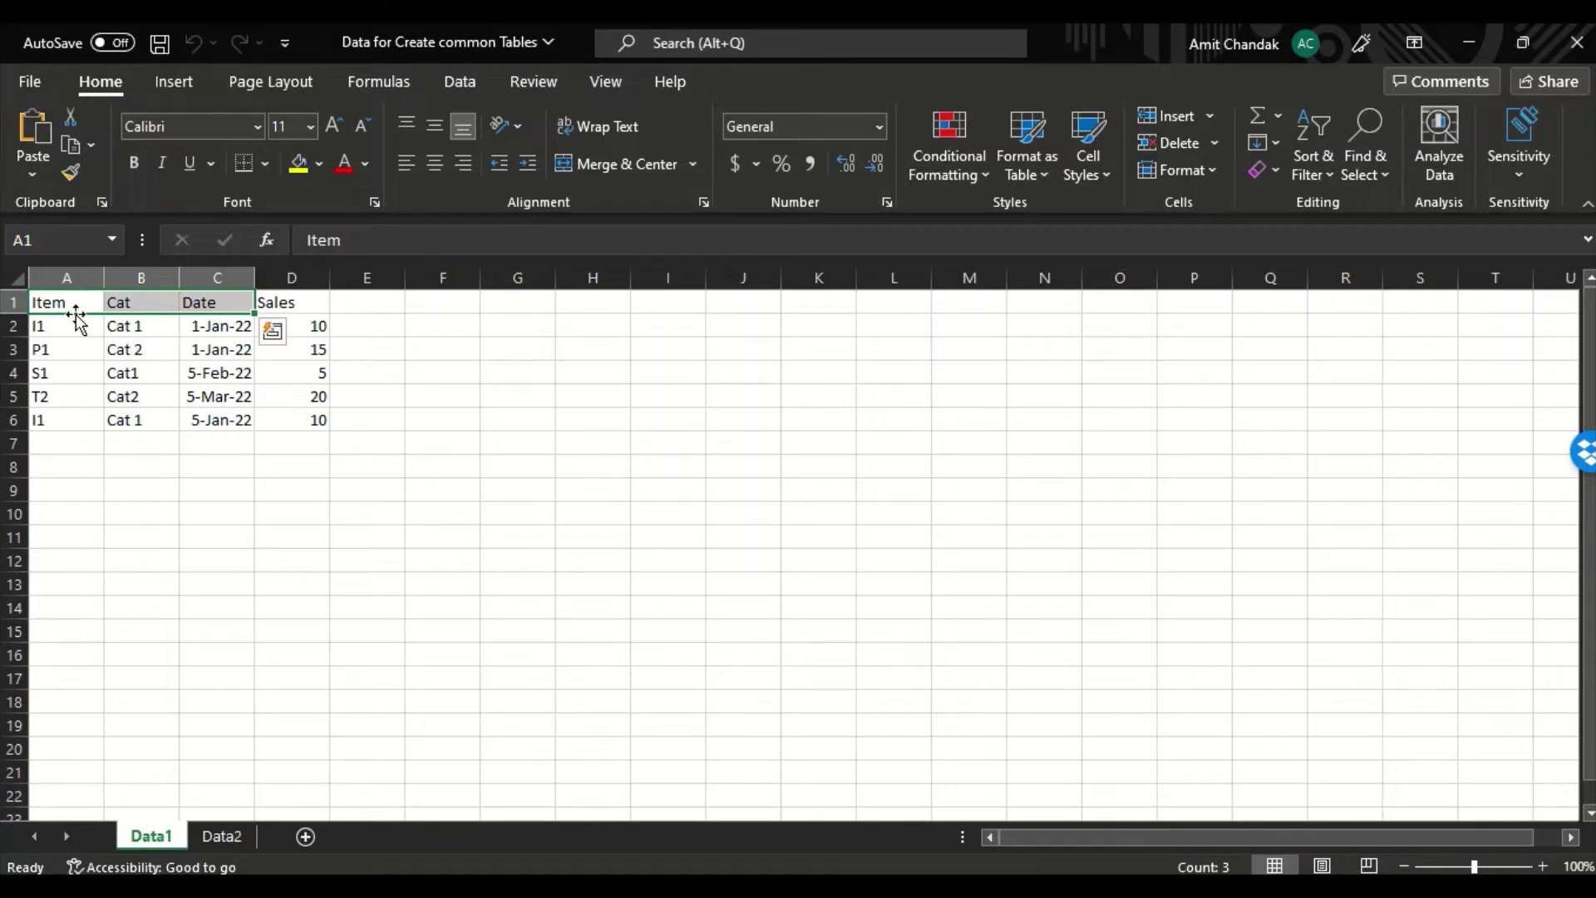
pyautogui.click(132, 301)
pyautogui.click(201, 308)
pyautogui.click(301, 306)
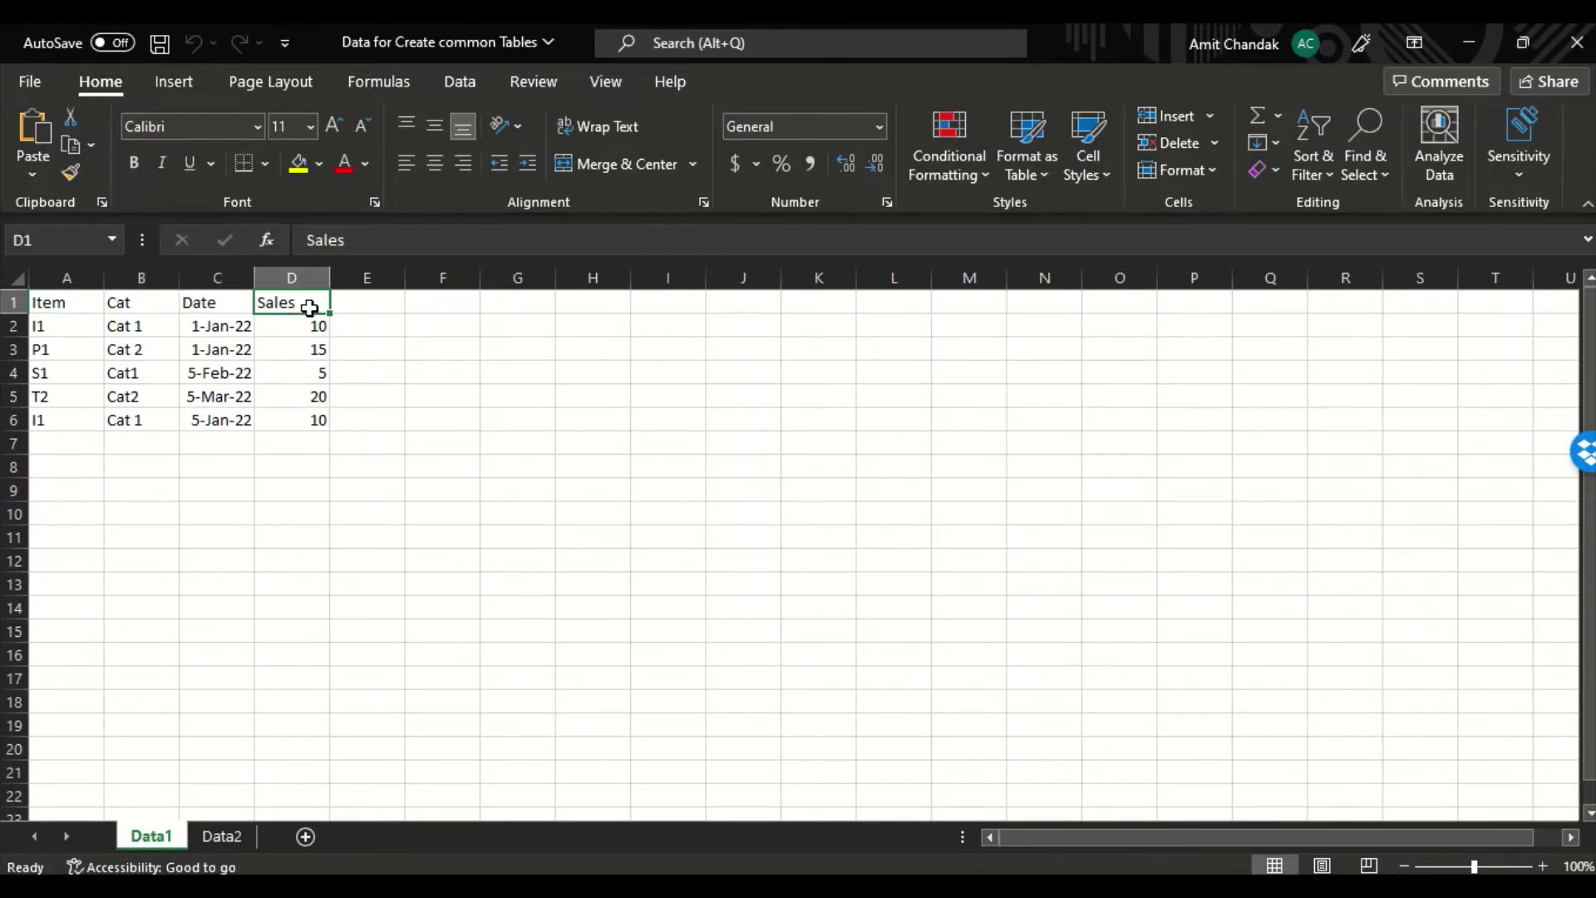
pyautogui.click(222, 835)
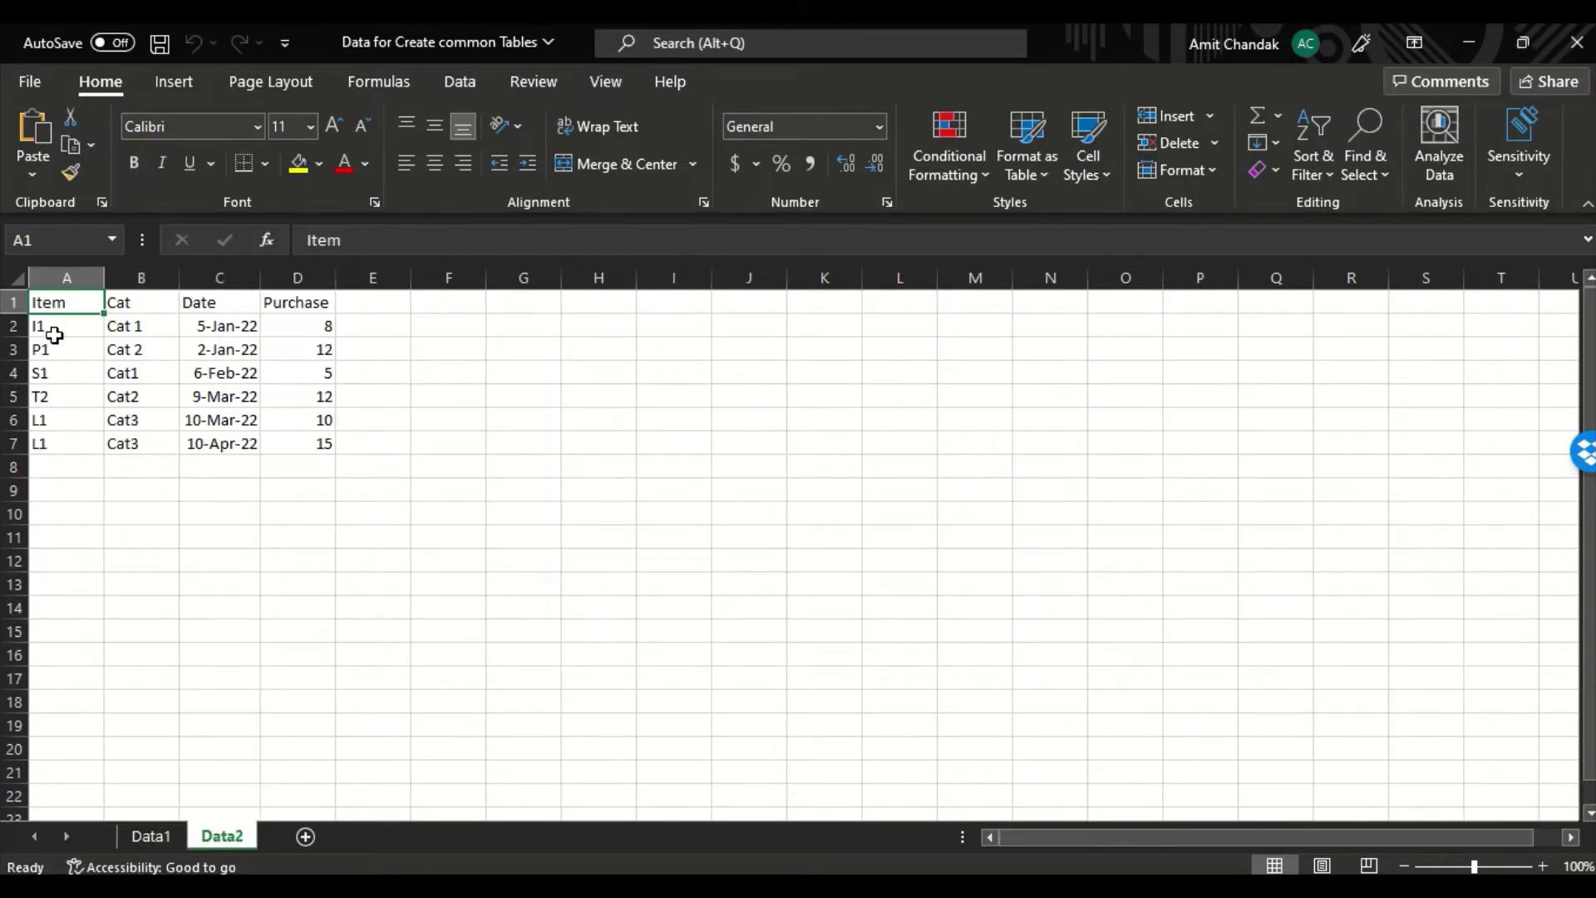
pyautogui.click(126, 304)
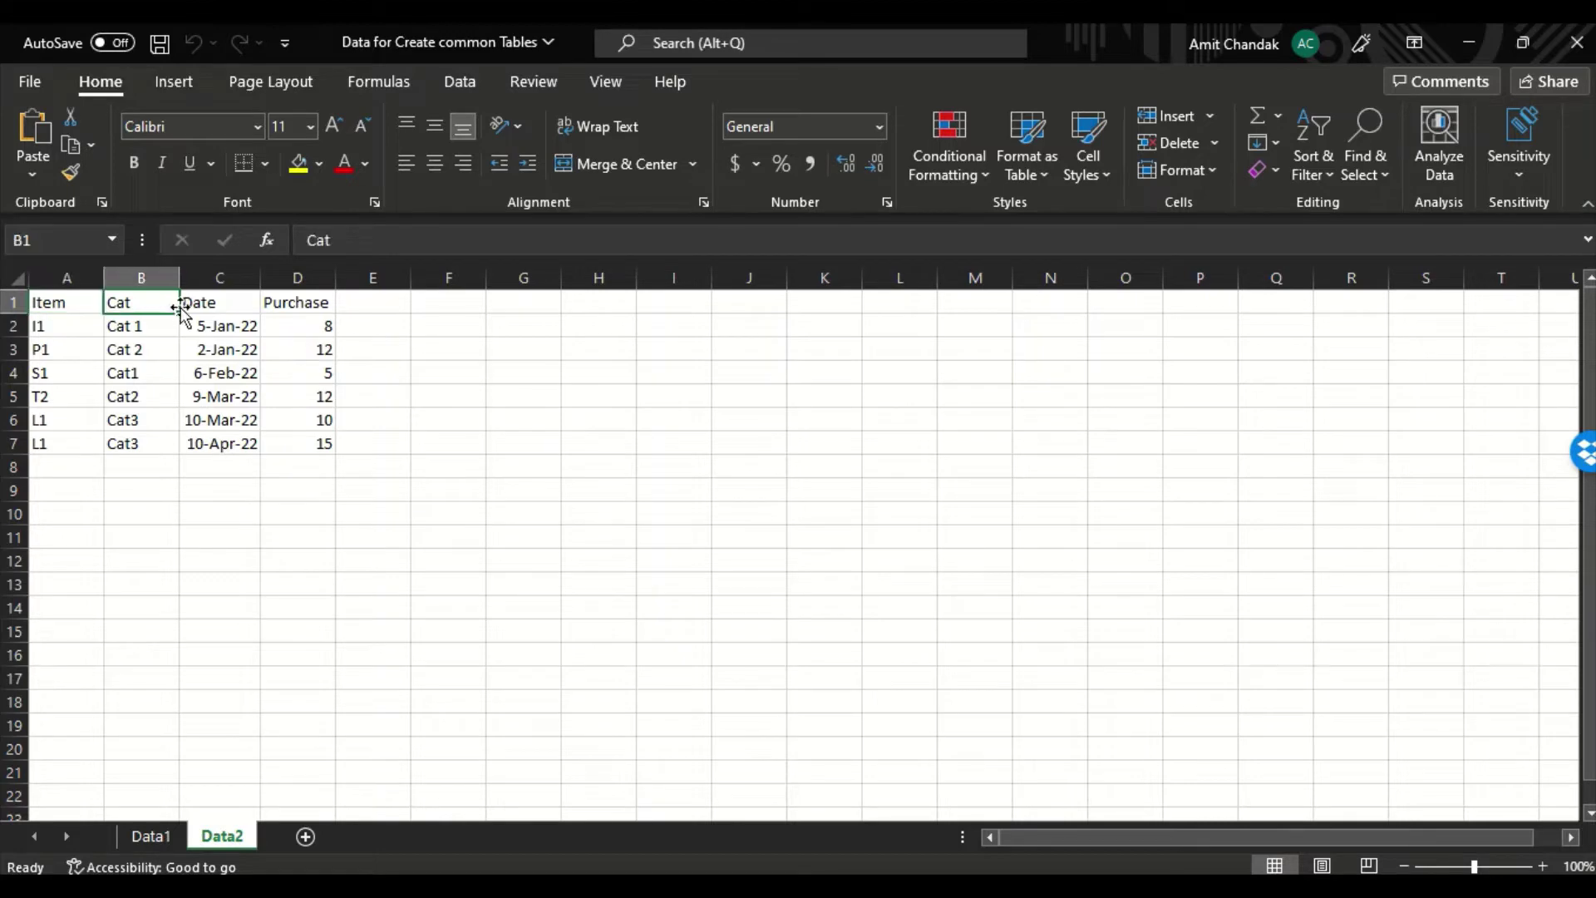
pyautogui.click(214, 302)
pyautogui.click(287, 308)
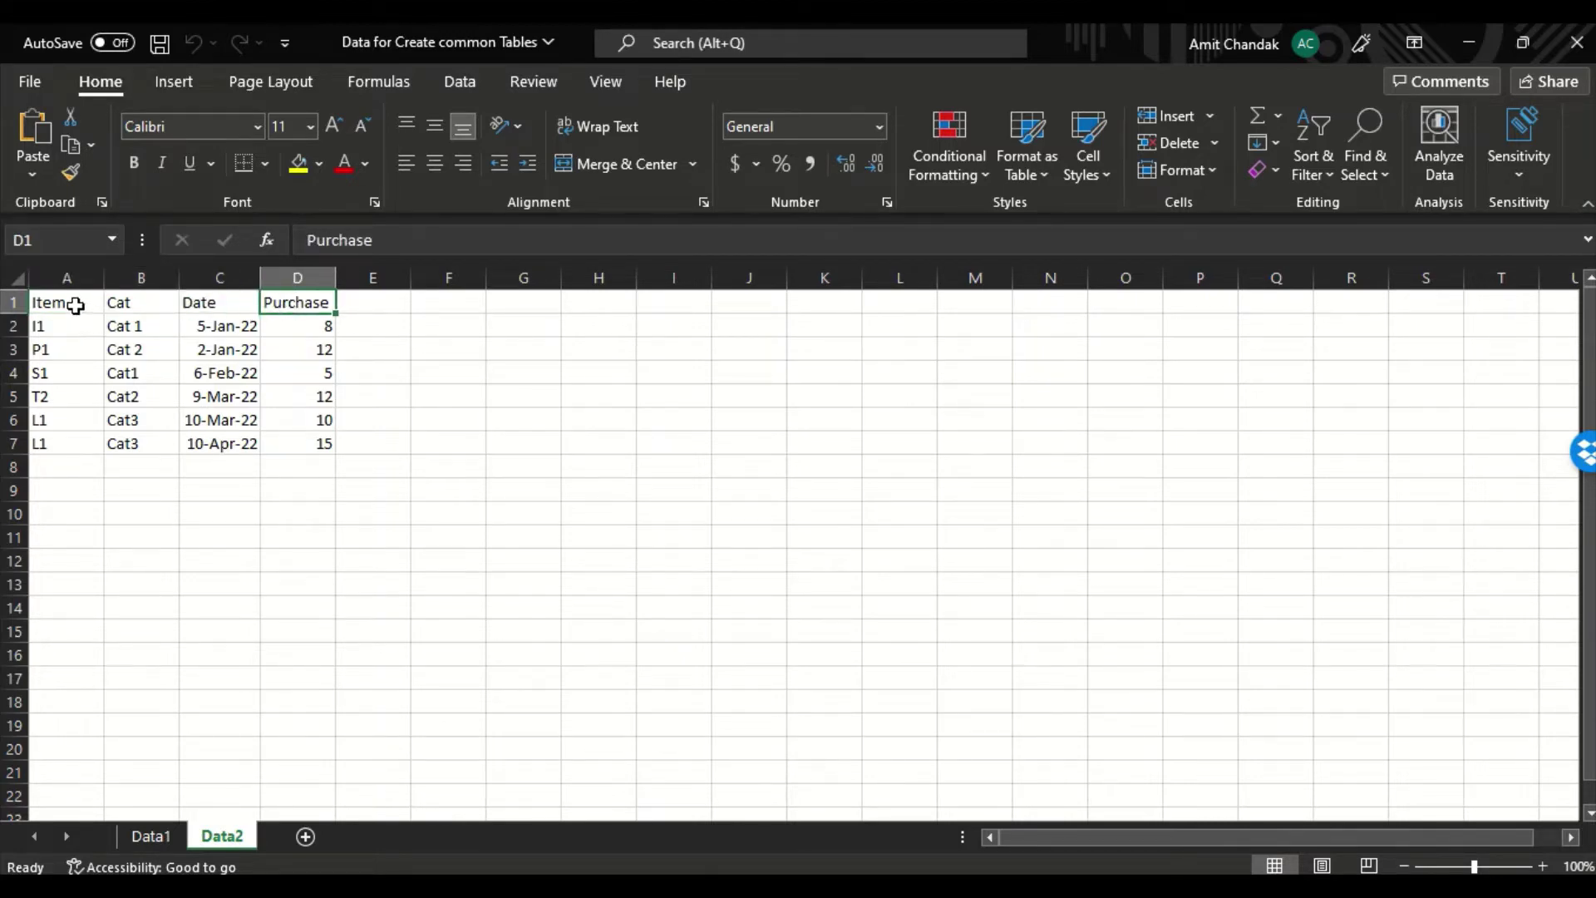
pyautogui.click(150, 836)
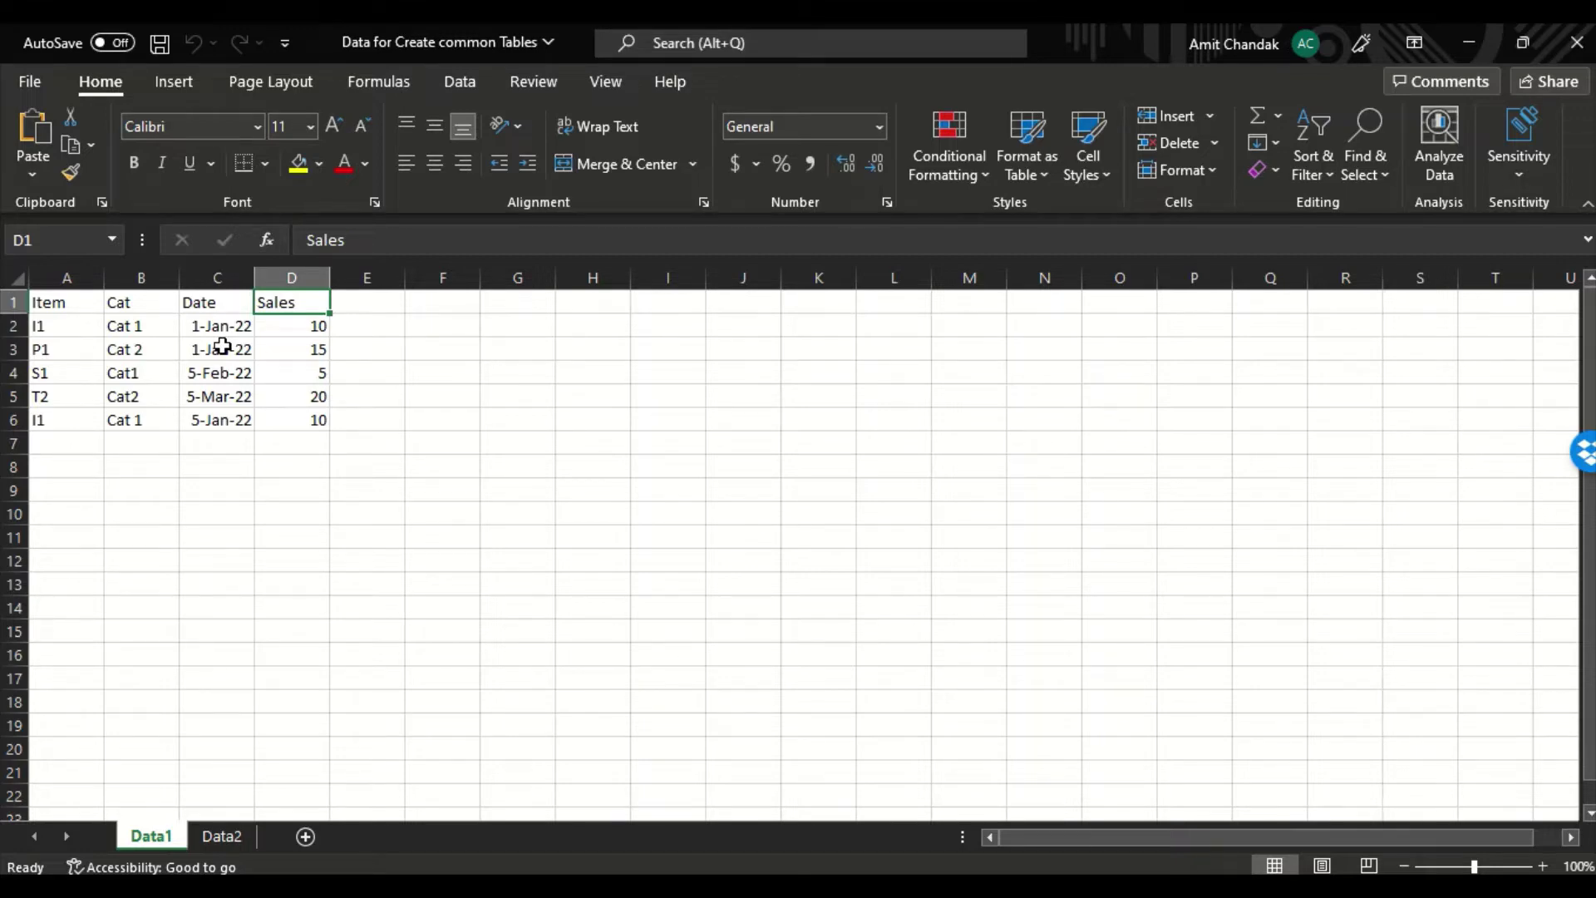
pyautogui.hotkey('alt', 'Tab')
pyautogui.hotkey('alt', 'Tab')
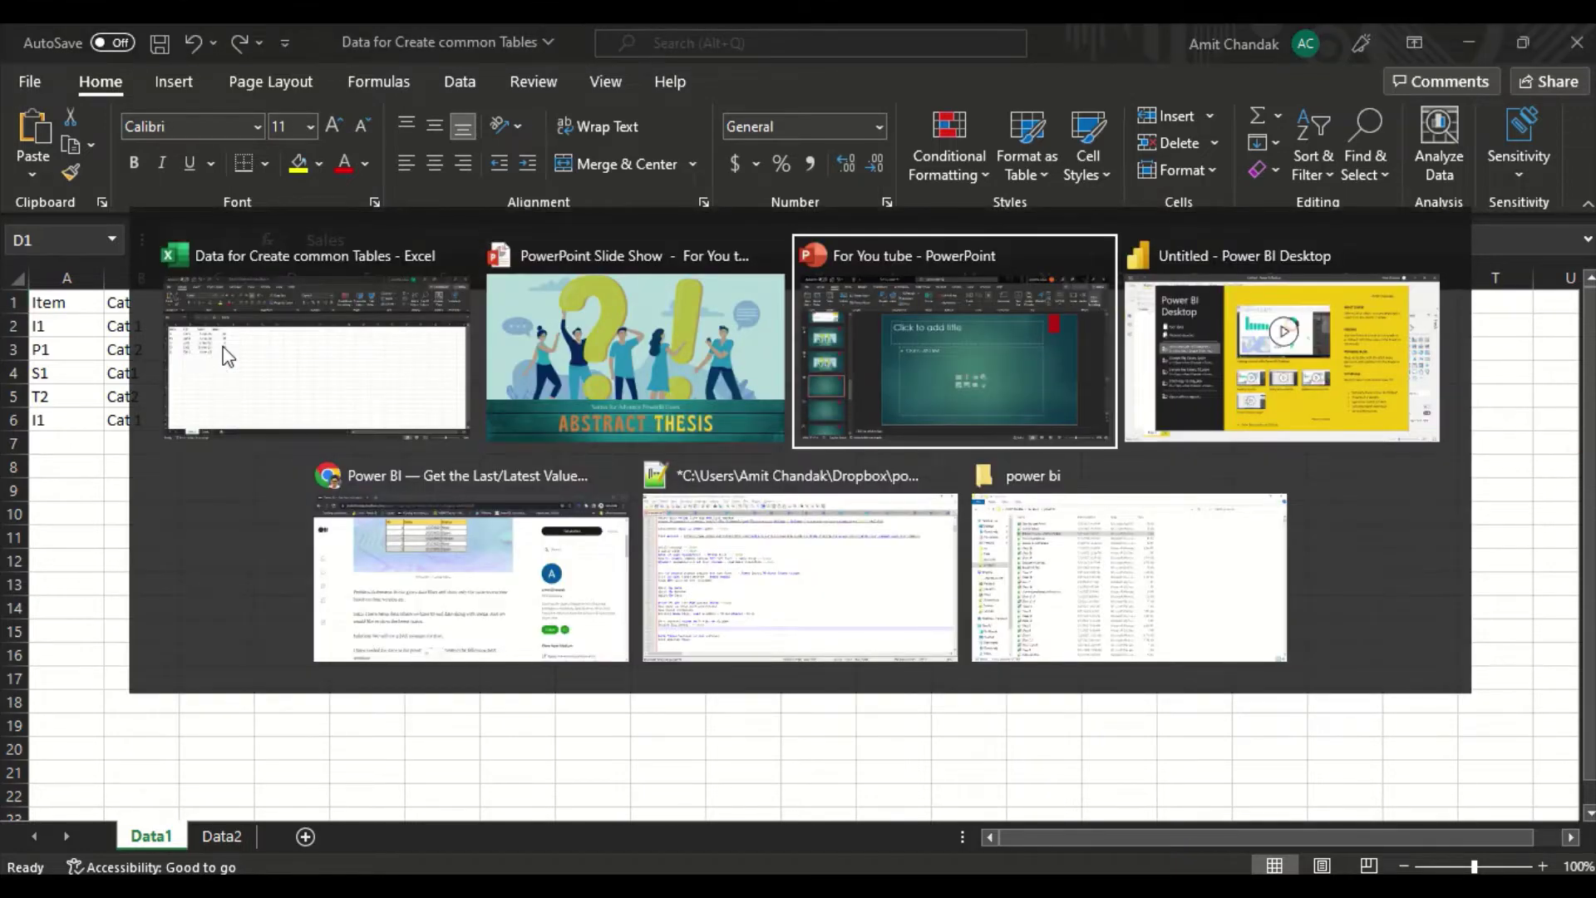
pyautogui.hotkey('alt', 'Tab')
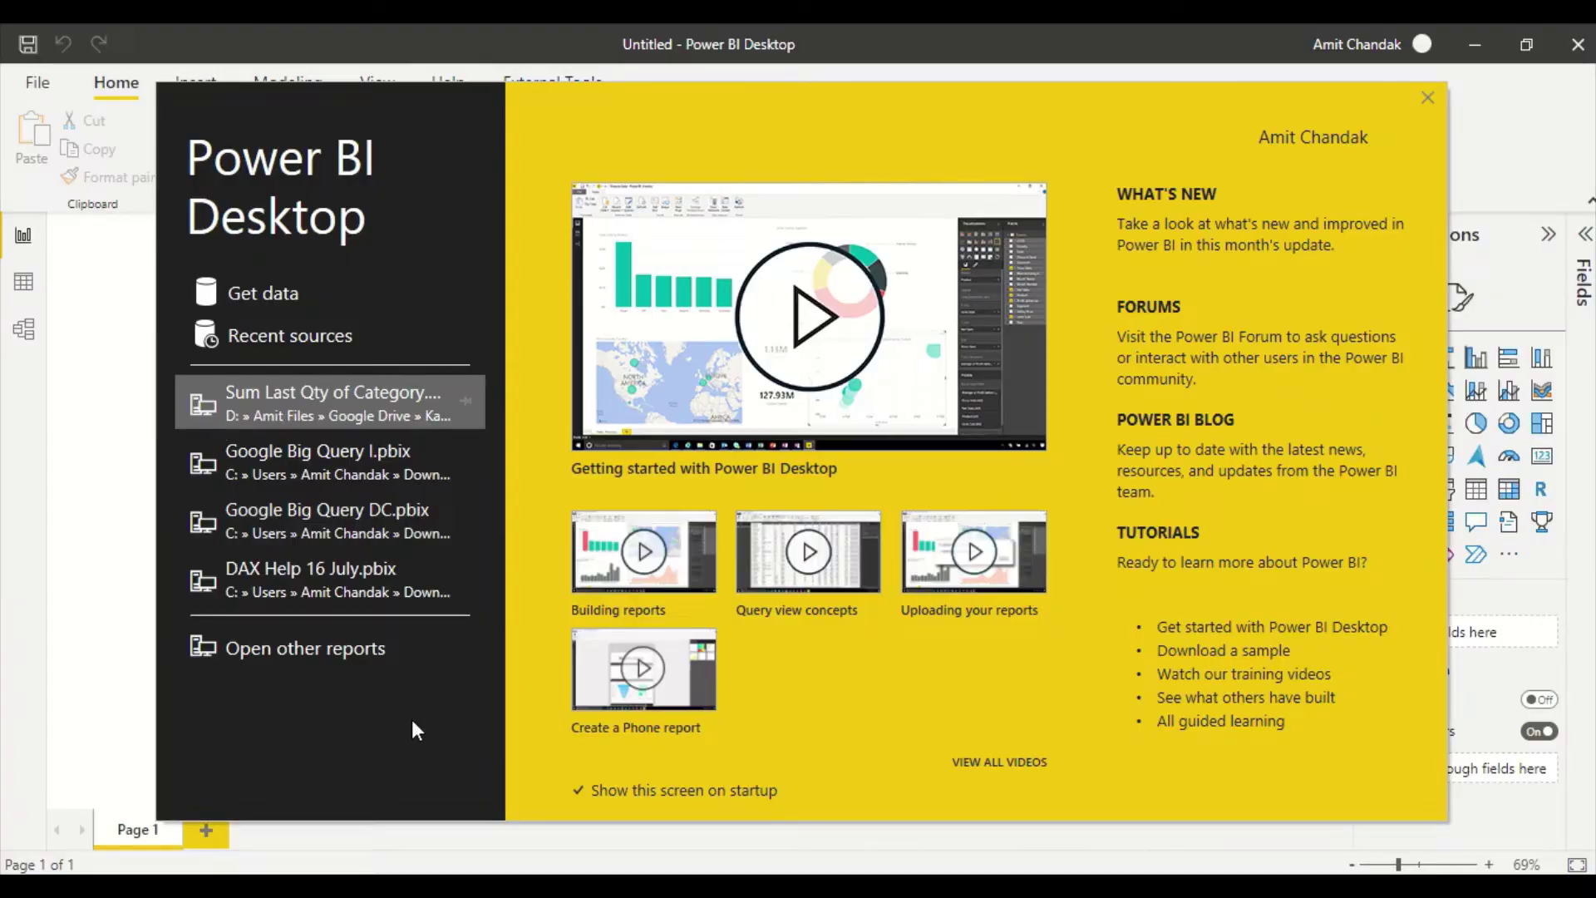
pyautogui.hotkey('alt', 'Tab')
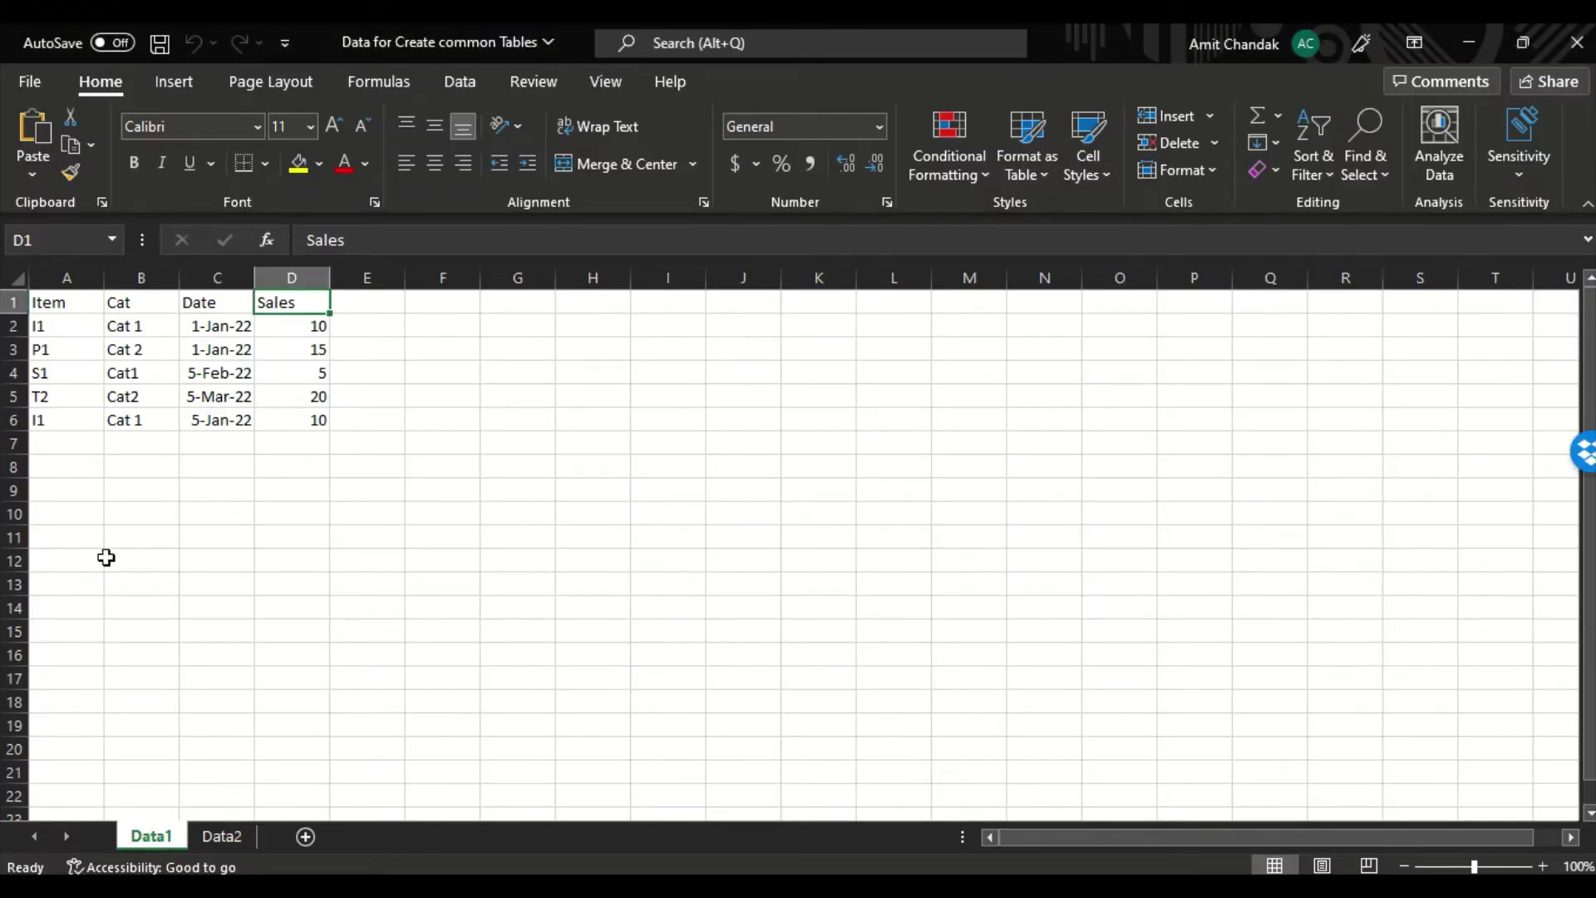
# Step: Copy the Data1 sheet's data with its headers, range A1:D6
pyautogui.moveTo(64, 306); pyautogui.dragTo(326, 420)
pyautogui.hotkey('ctrl', 'c')
pyautogui.press('Tab')
# Step: Switch to Power BI Desktop, dismiss the start screen and open the Power Query Editor
pyautogui.hotkey('alt', 'Tab')
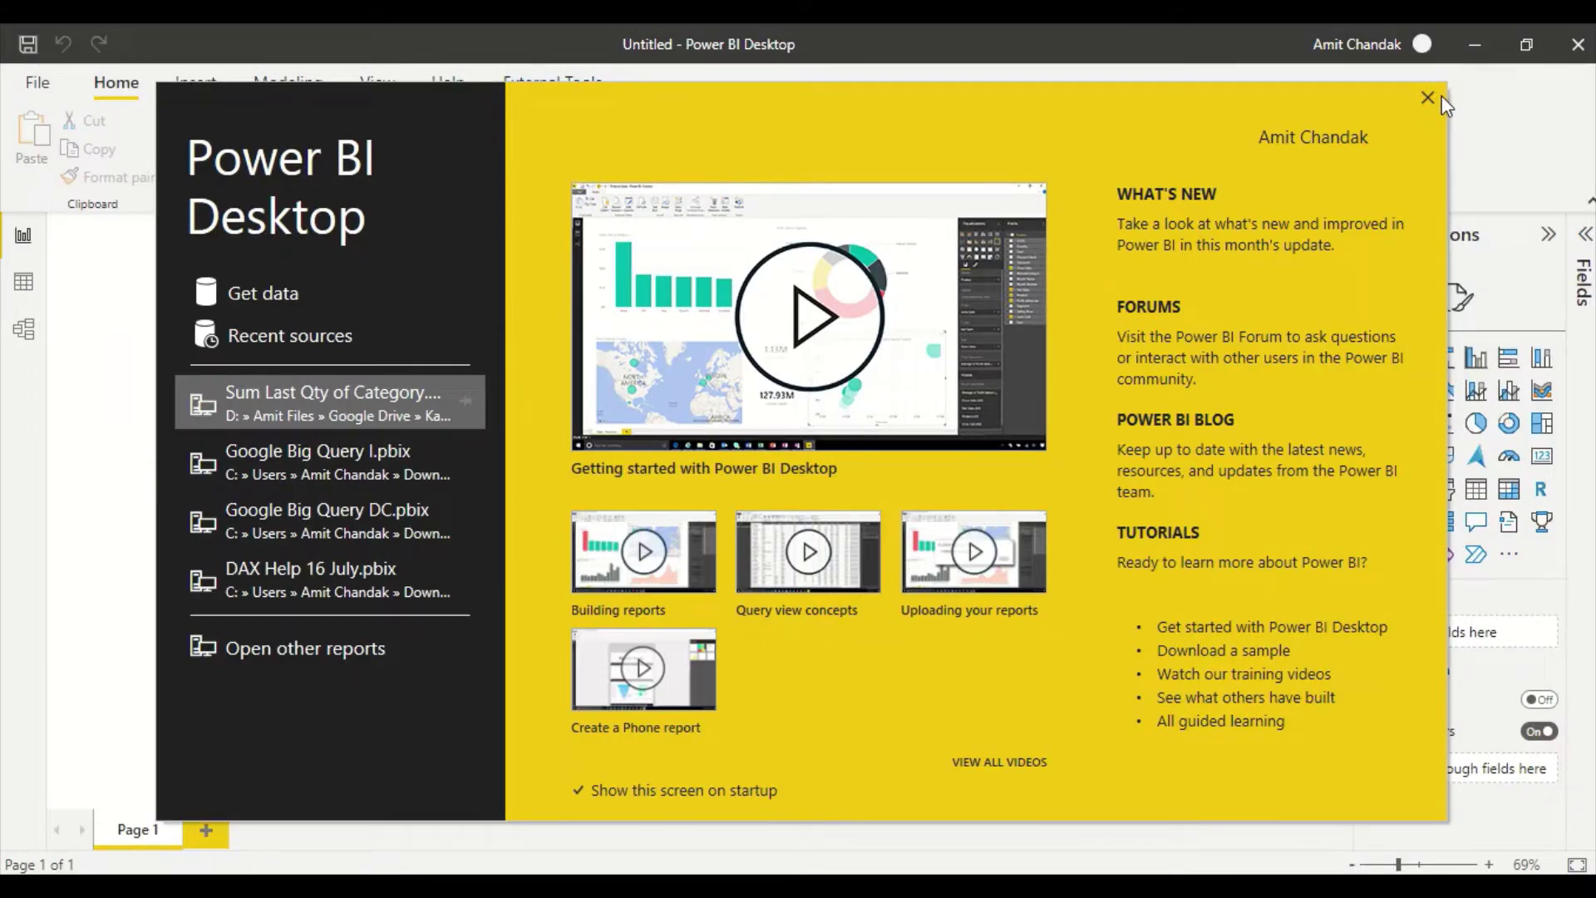
pyautogui.click(1440, 97)
pyautogui.click(653, 181)
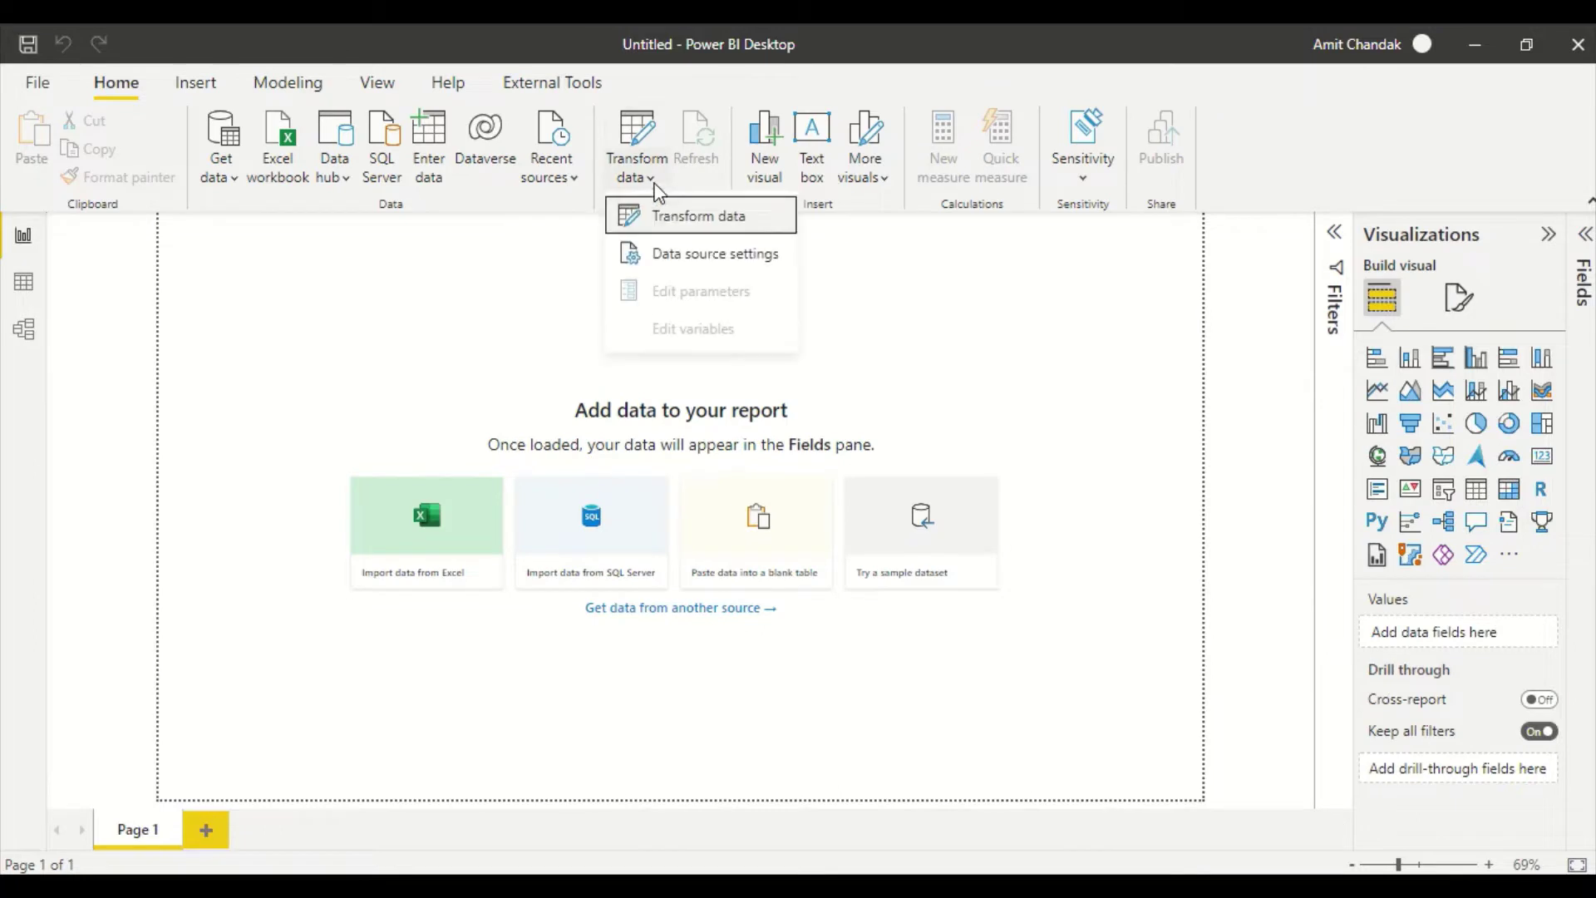
pyautogui.click(667, 220)
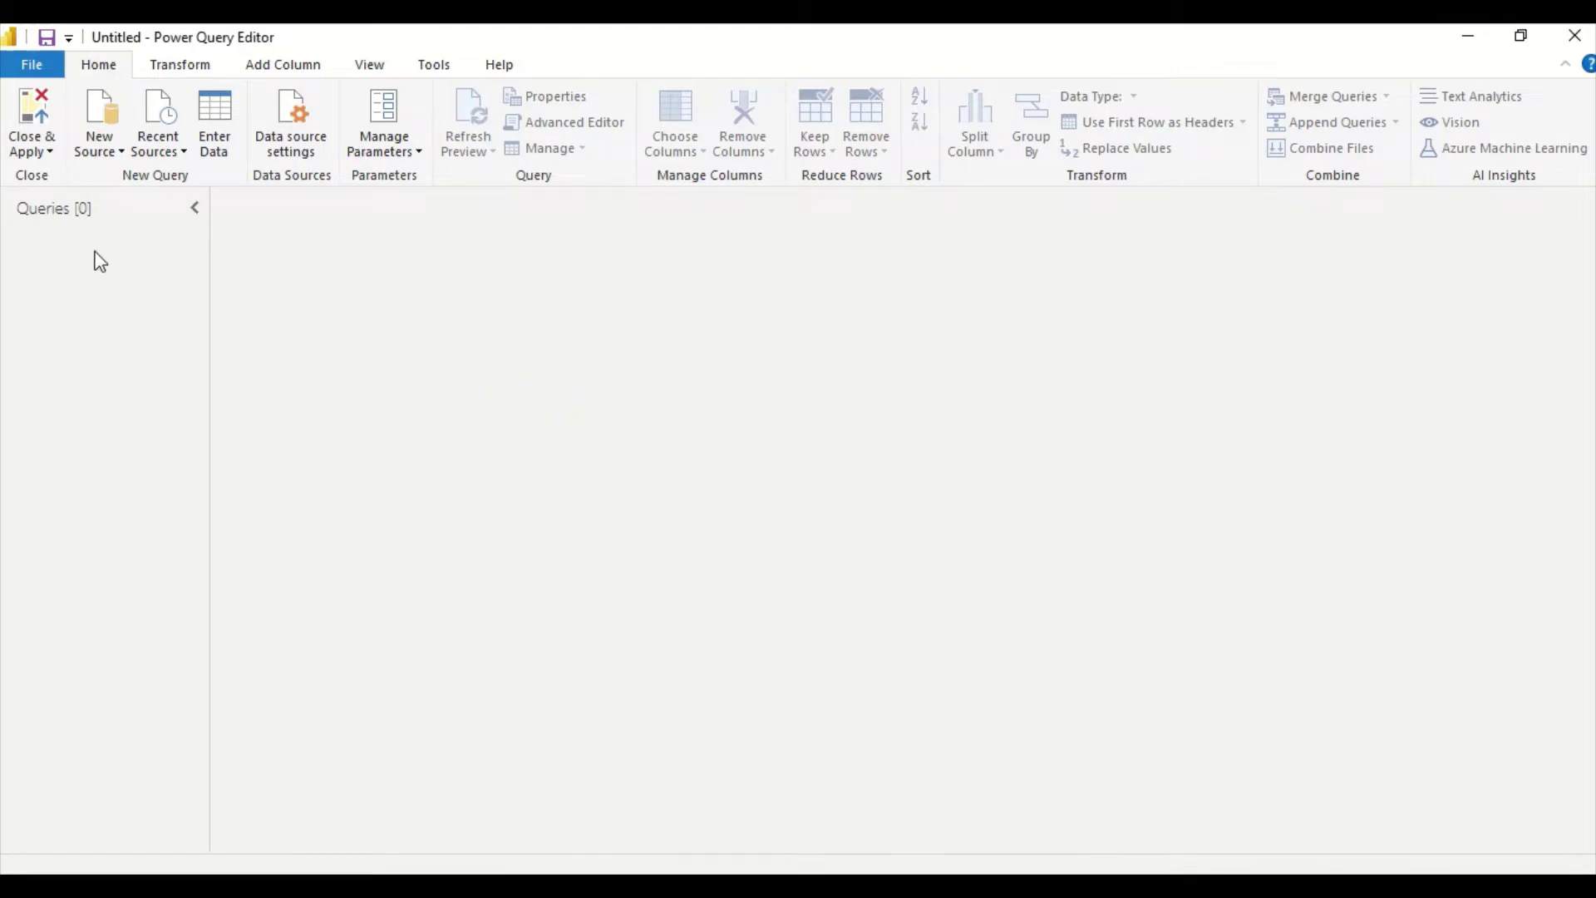
# Step: Create a manually entered table from the copied data and name it Data1
pyautogui.click(213, 131)
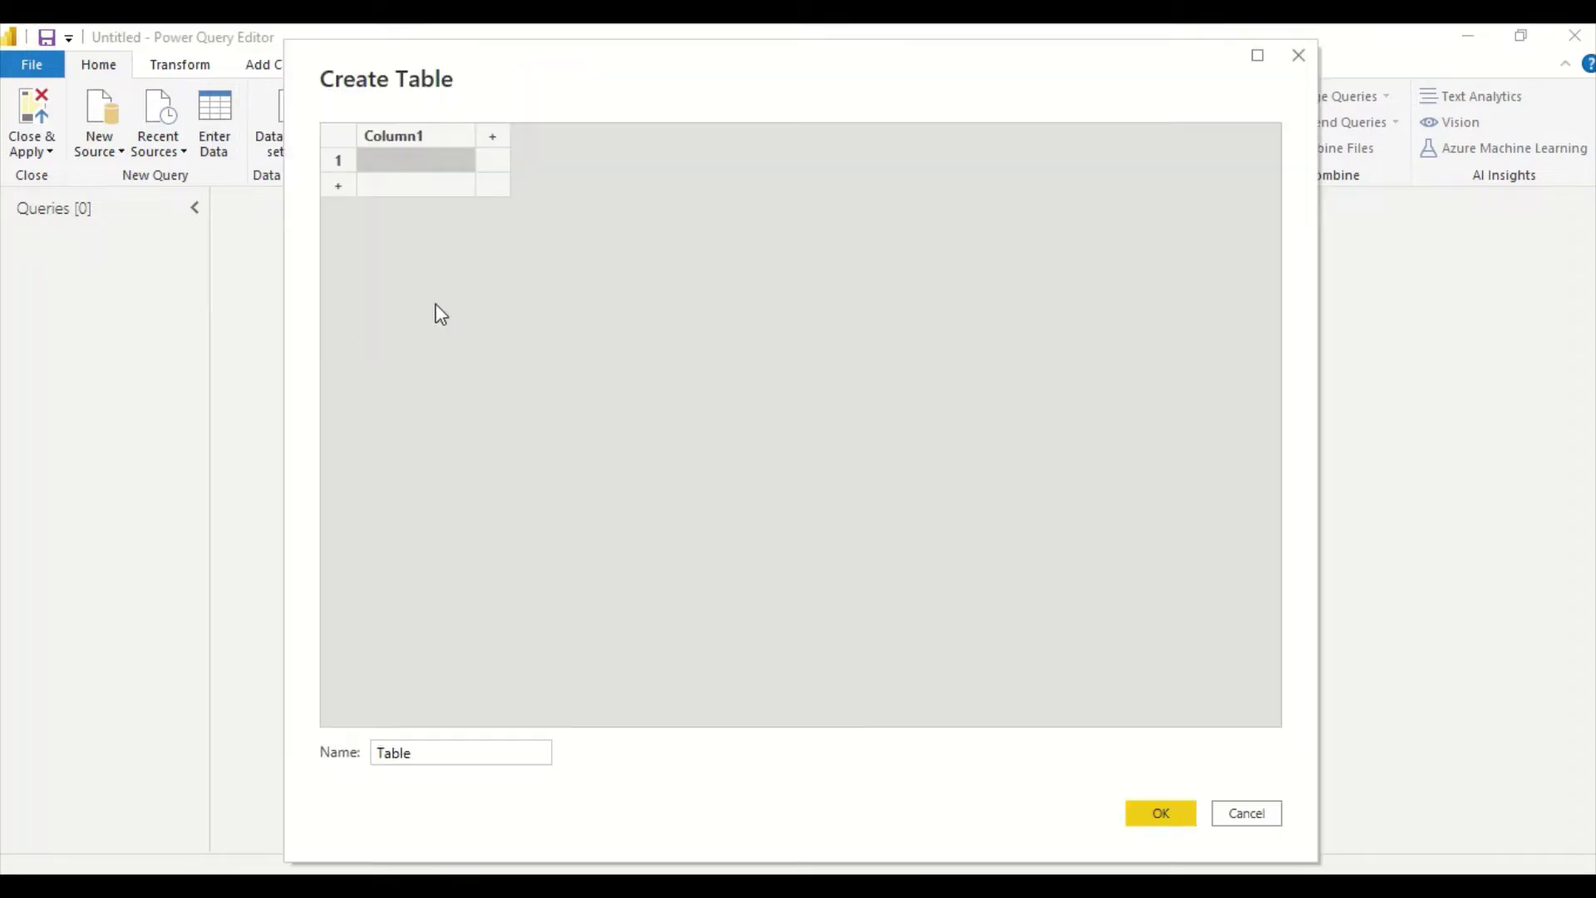
pyautogui.hotkey('ctrl', 'v')
pyautogui.moveTo(427, 752); pyautogui.dragTo(277, 761)
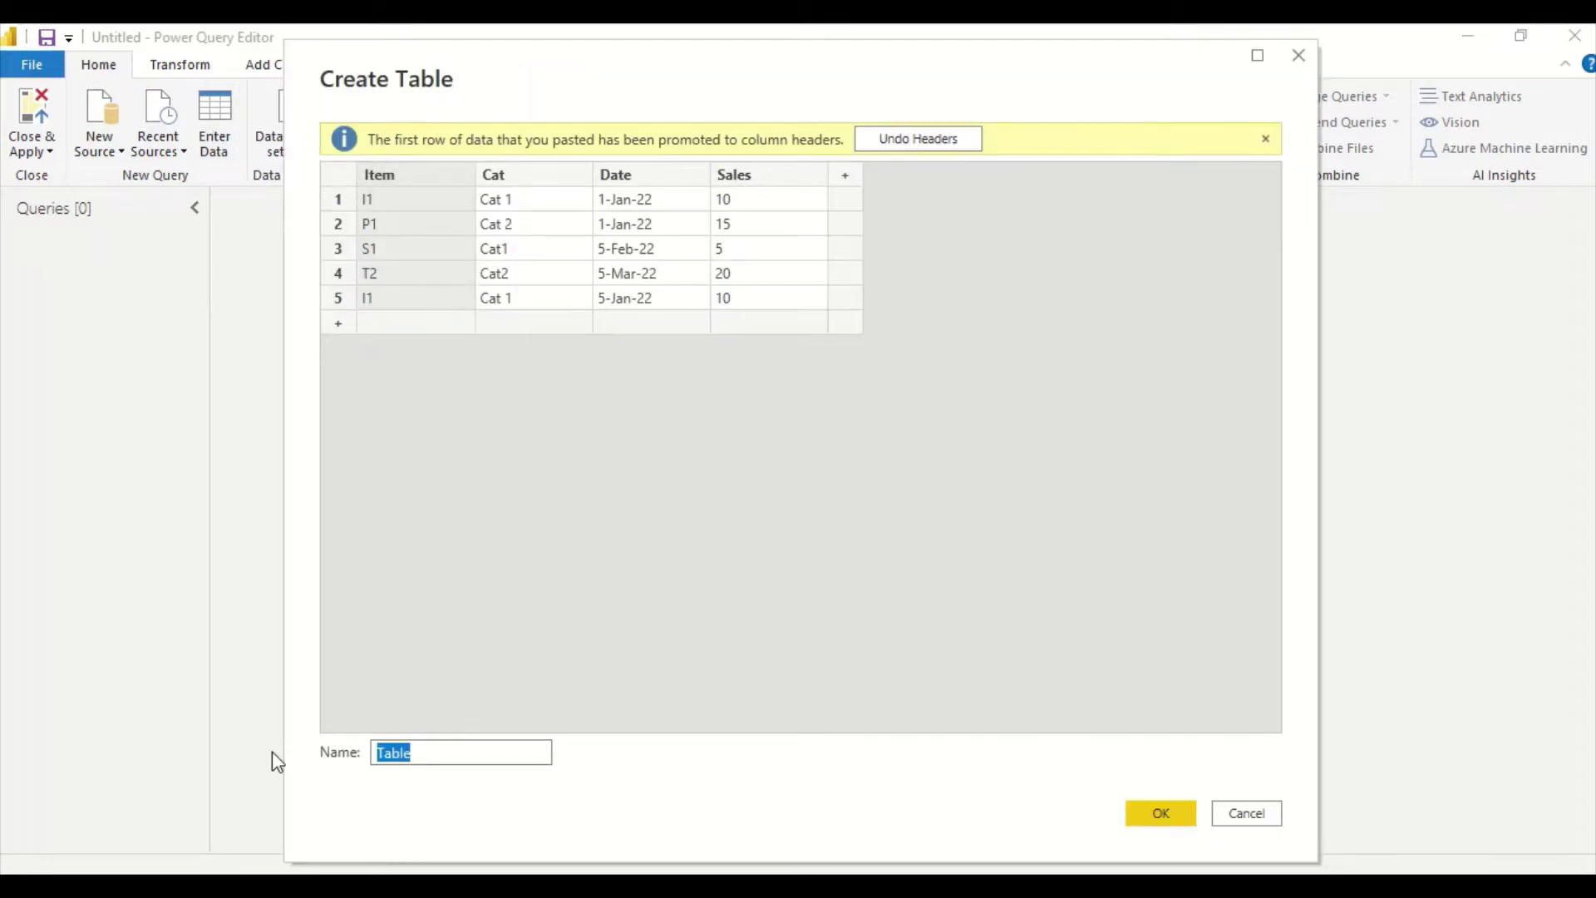
pyautogui.write('Data1')
pyautogui.click(1157, 816)
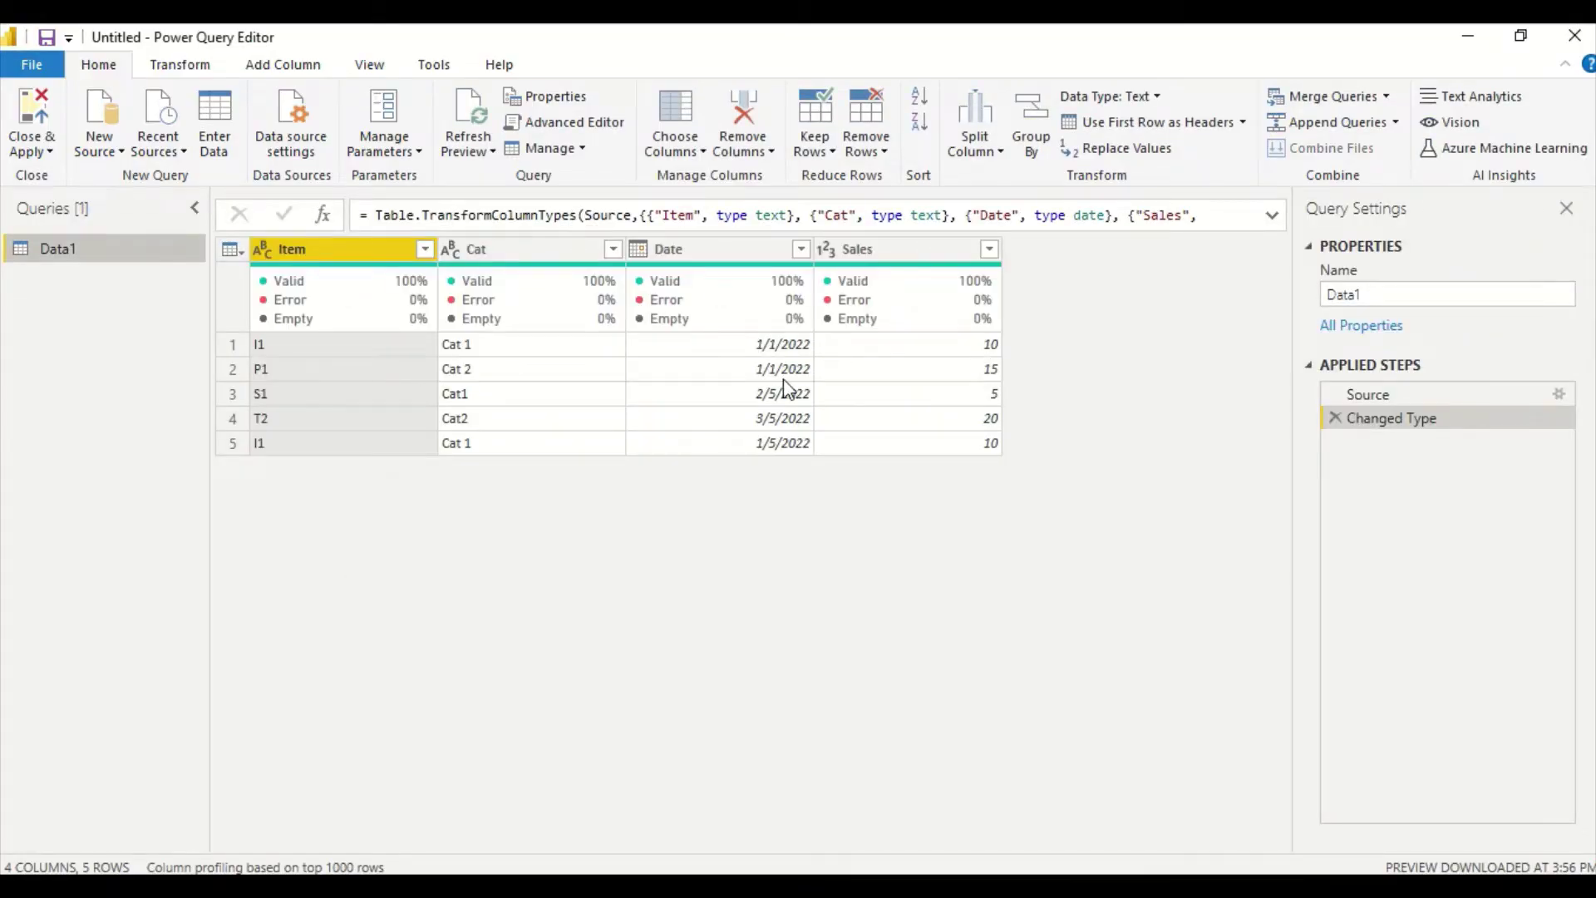
# Step: Switch to the Excel workbook and copy the Data2 sheet's data with its headers, range A1:D7
pyautogui.hotkey('alt', 'Tab')
pyautogui.hotkey('alt', 'Tab')
pyautogui.press('Tab')
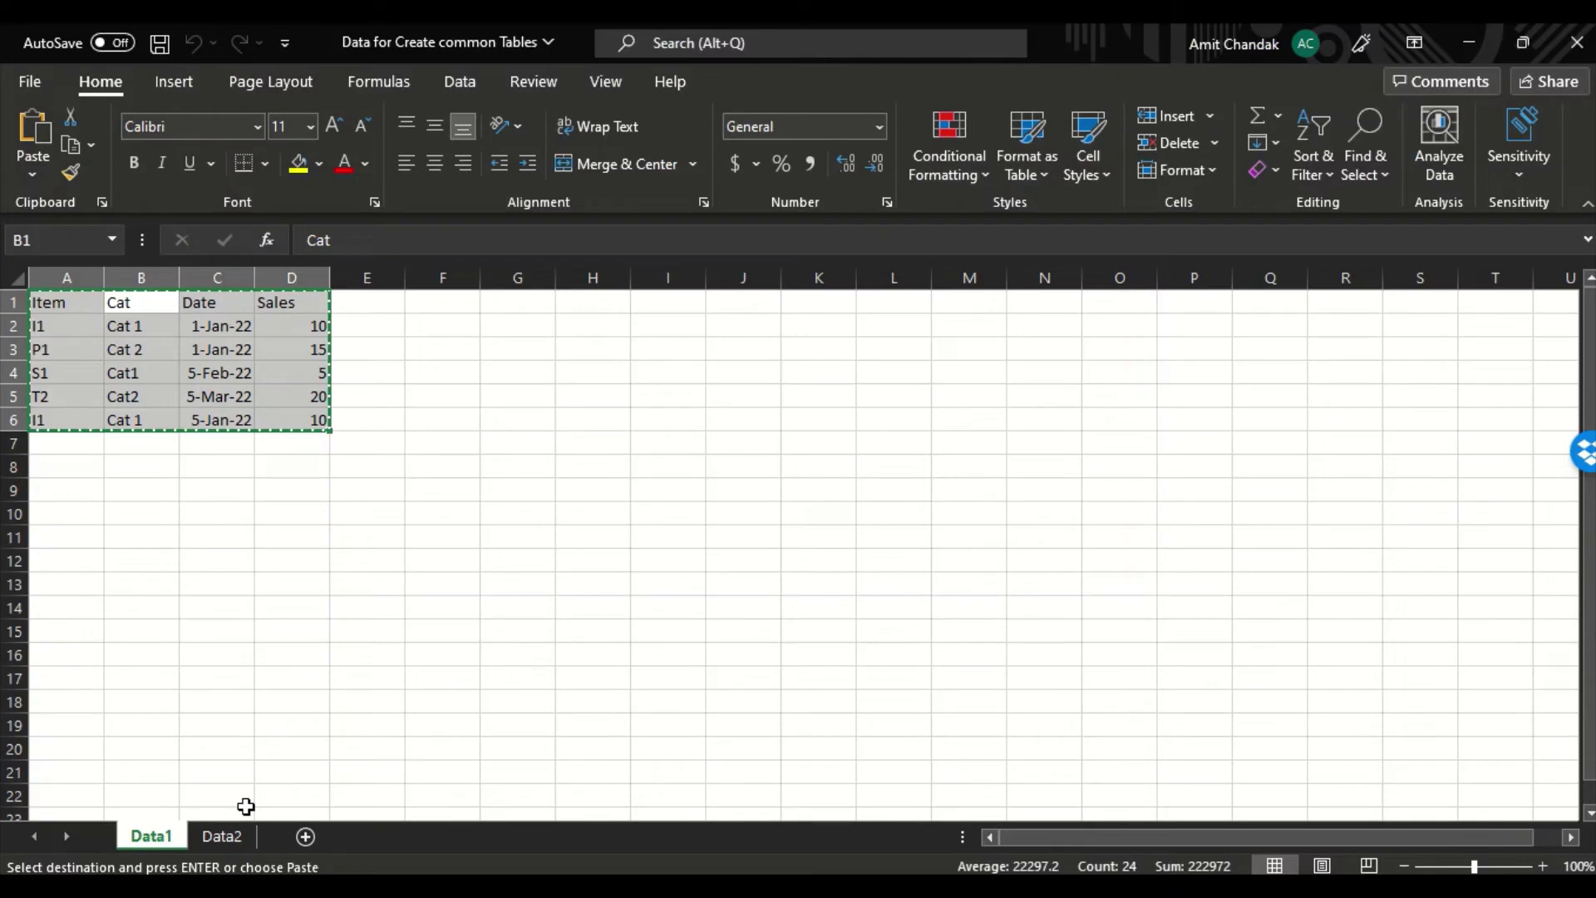
pyautogui.click(221, 836)
pyautogui.moveTo(43, 306); pyautogui.dragTo(296, 446)
pyautogui.hotkey('ctrl', 'c')
# Step: Switch back to the Power Query Editor and create a table named Data2 from the copied data
pyautogui.hotkey('alt', 'Tab')
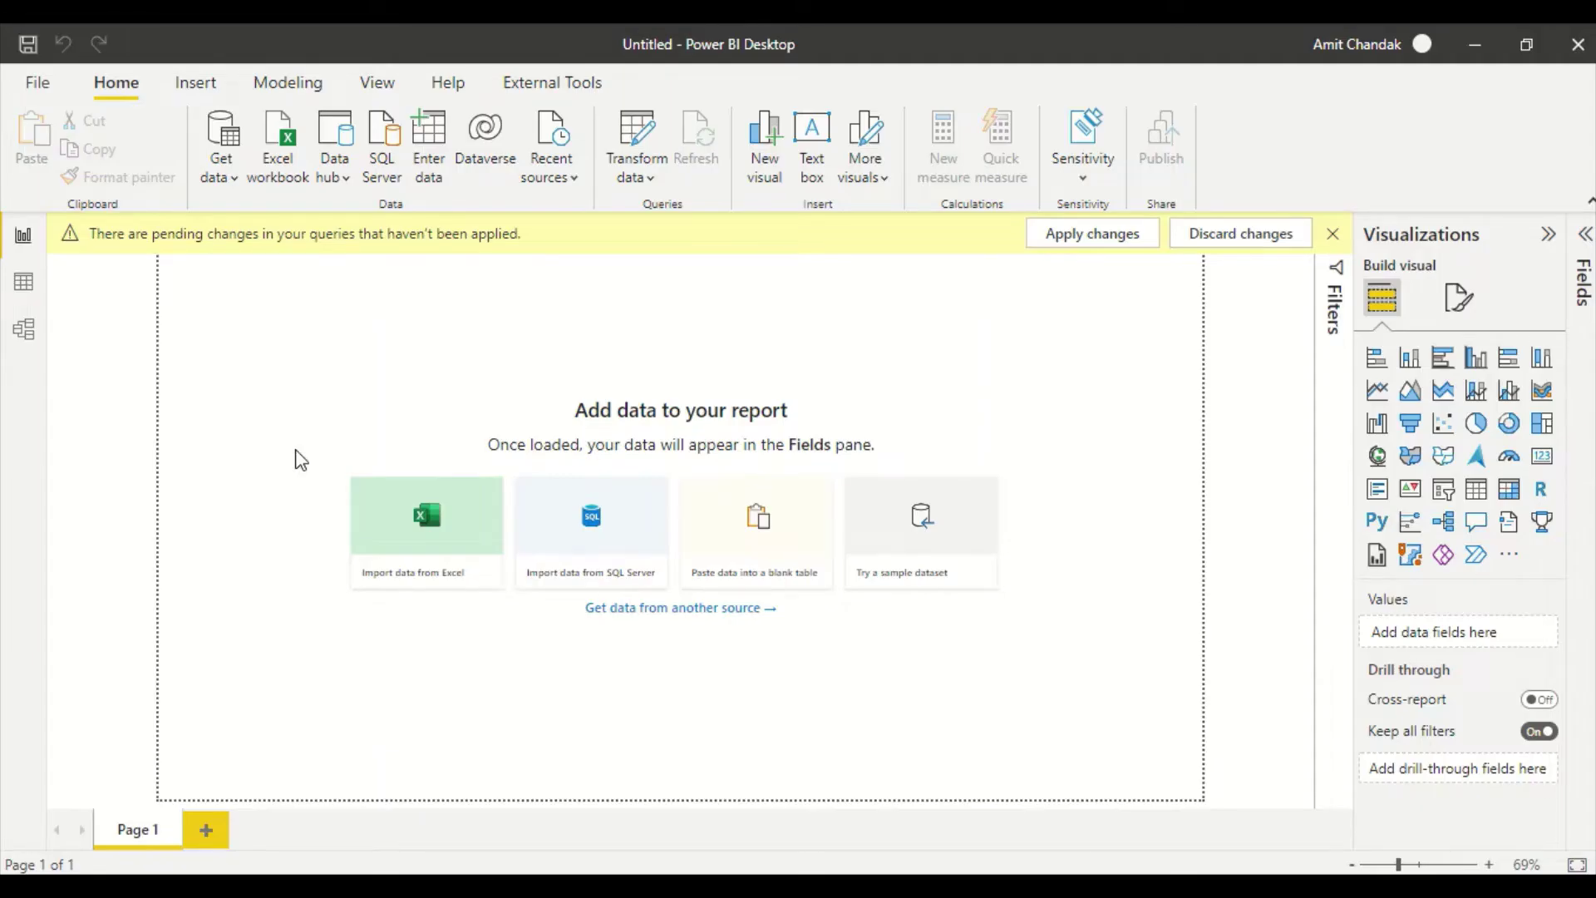
pyautogui.hotkey('alt', 'Tab')
pyautogui.press('Tab')
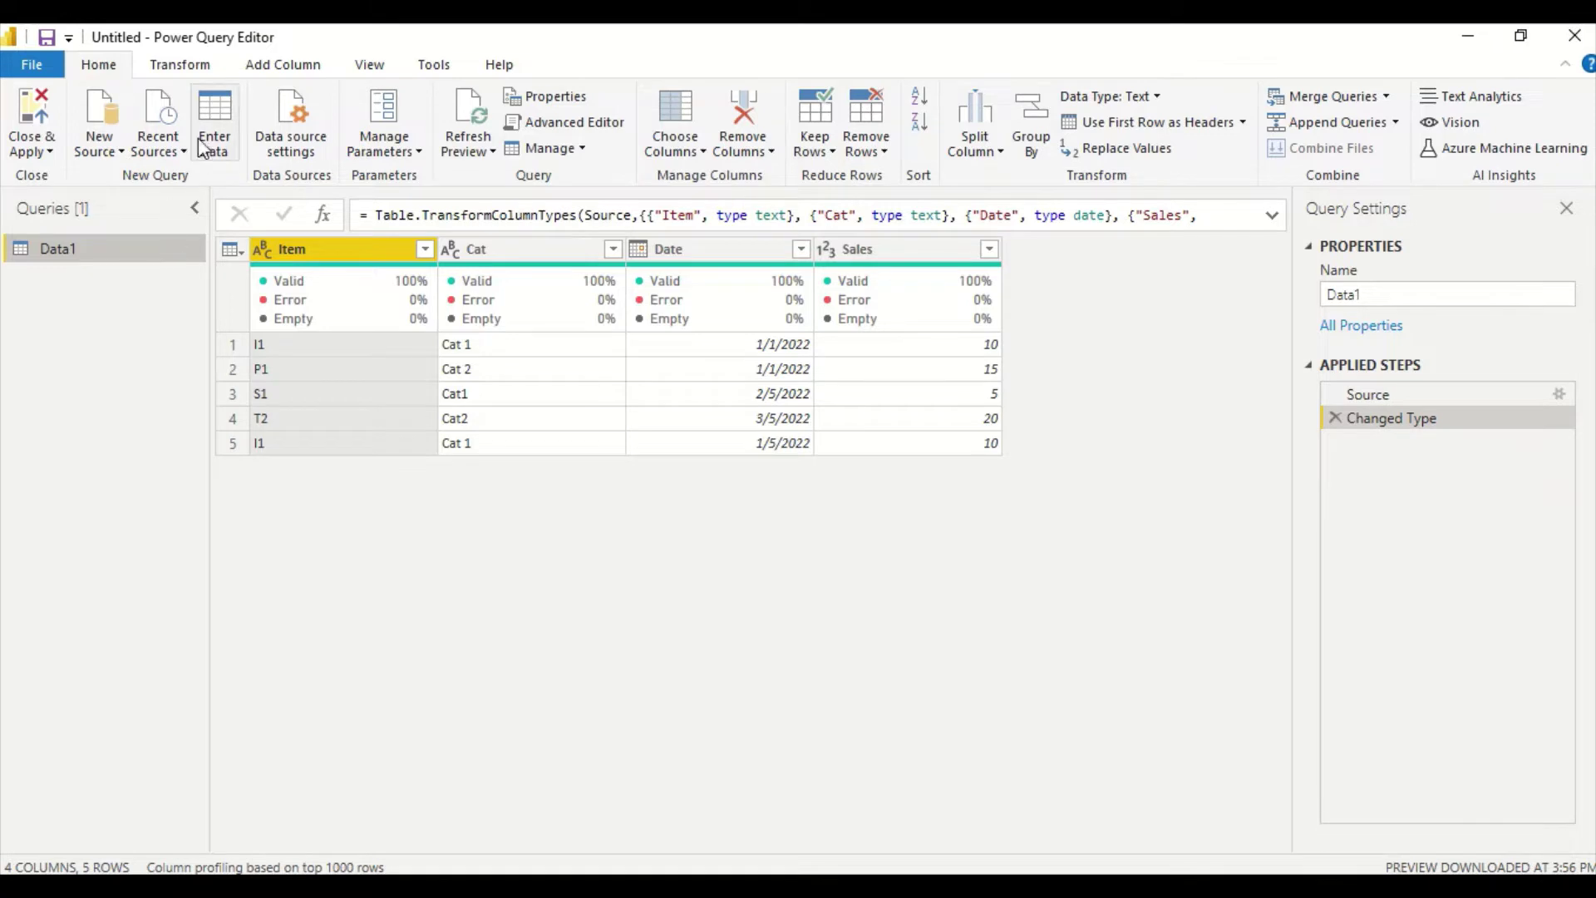
pyautogui.click(202, 148)
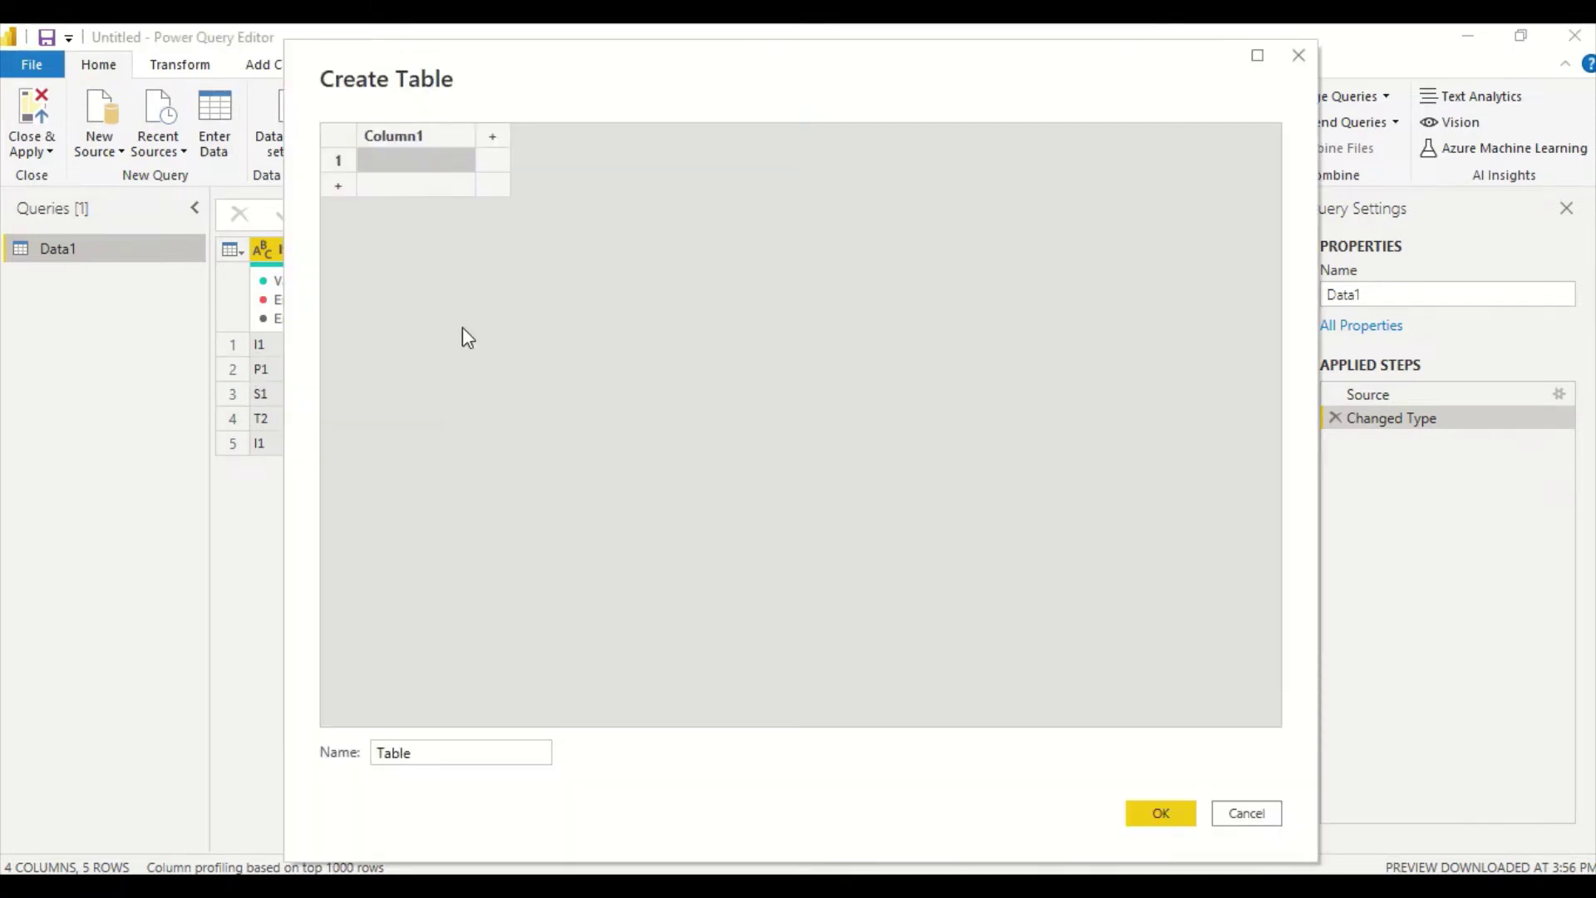
pyautogui.hotkey('ctrl', 'v')
pyautogui.doubleClick(448, 752)
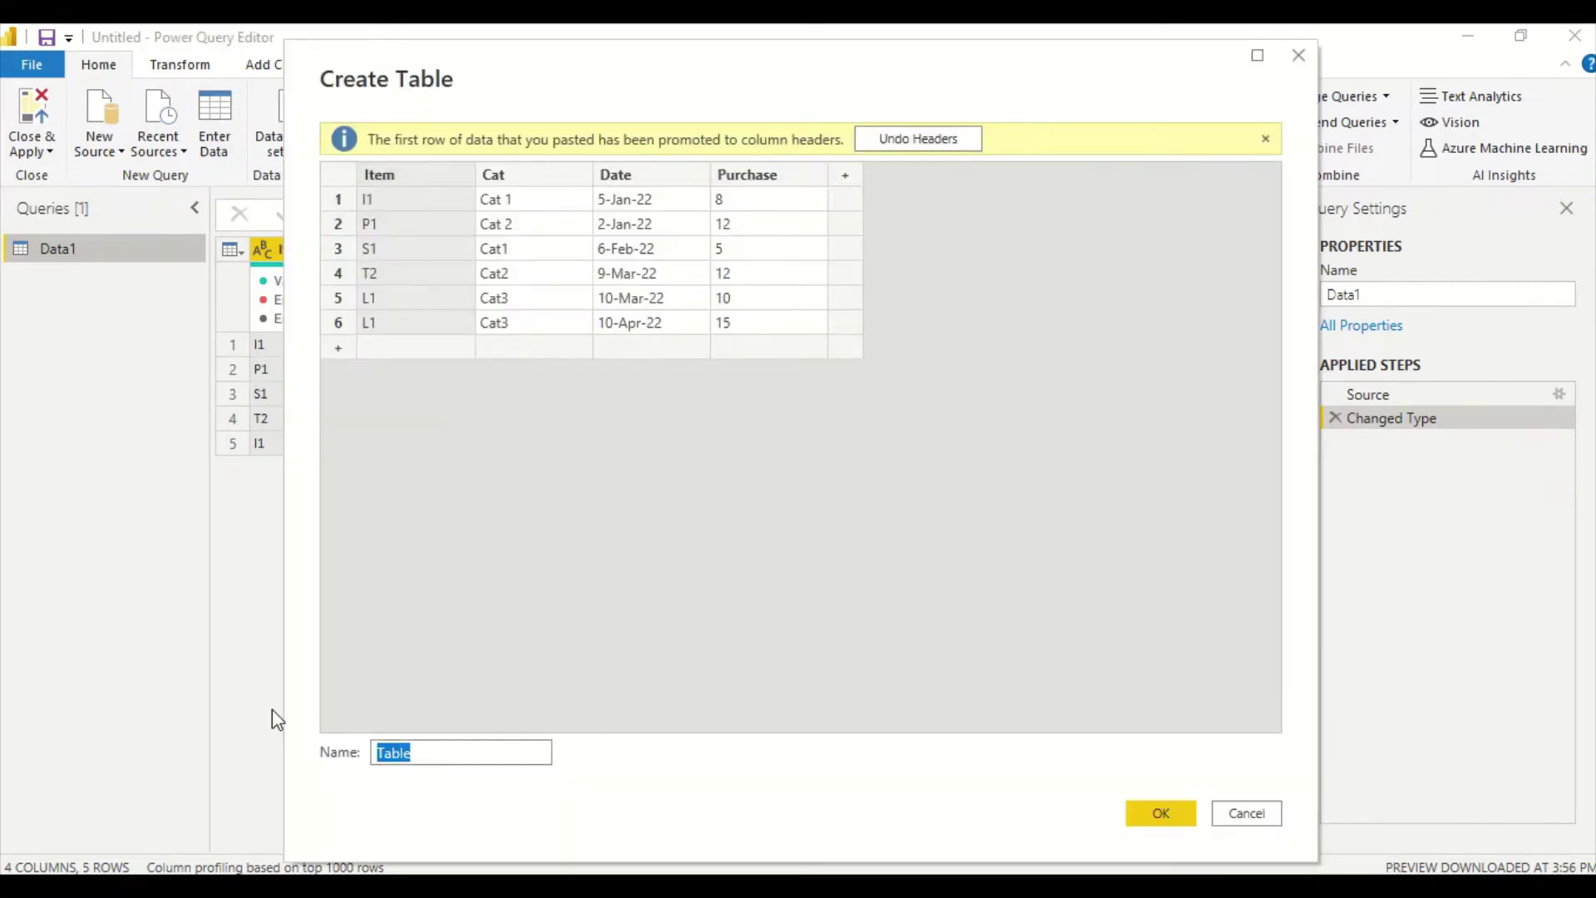
pyautogui.write('Data2')
pyautogui.press('Return')
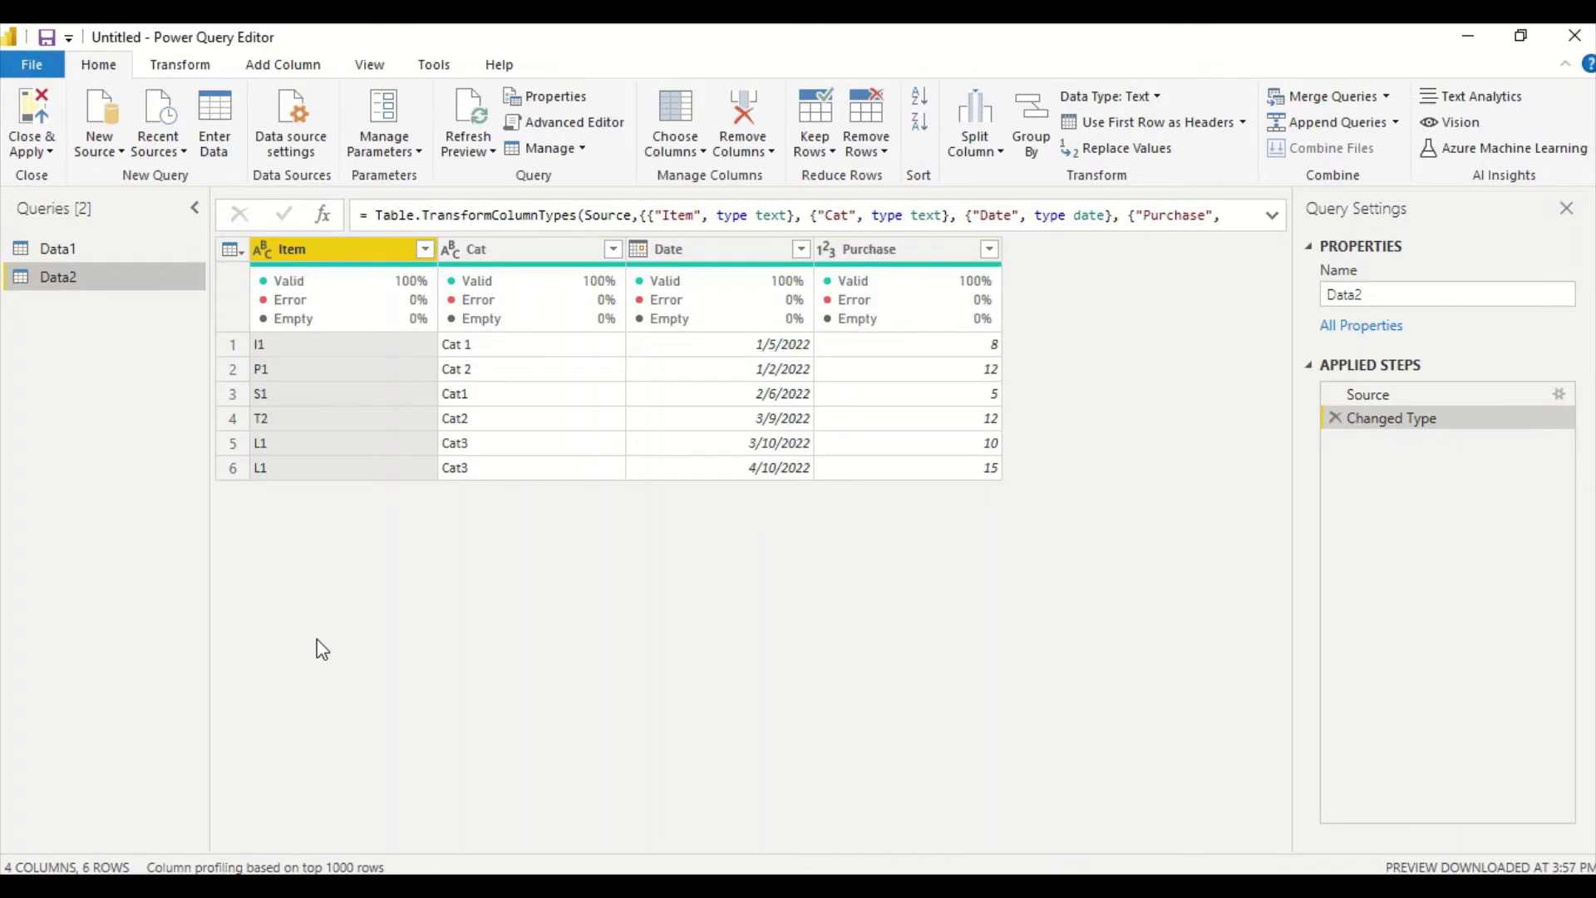
# Step: Add the Item column of Data2 as a new query and convert the list to a table with no delimiter
pyautogui.rightClick(358, 255)
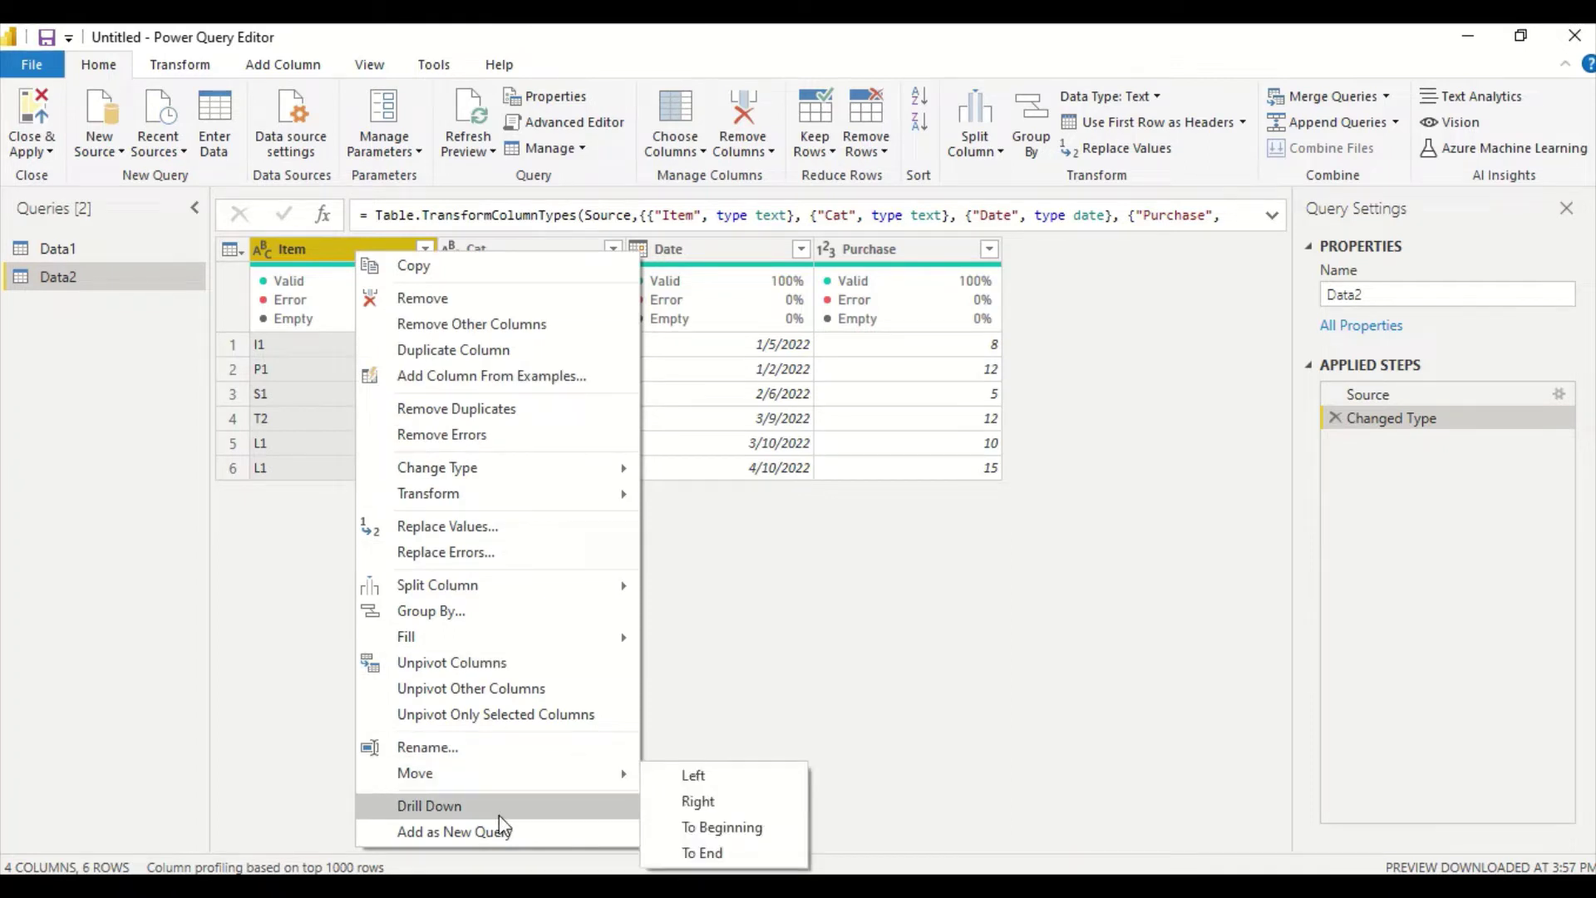
pyautogui.click(498, 810)
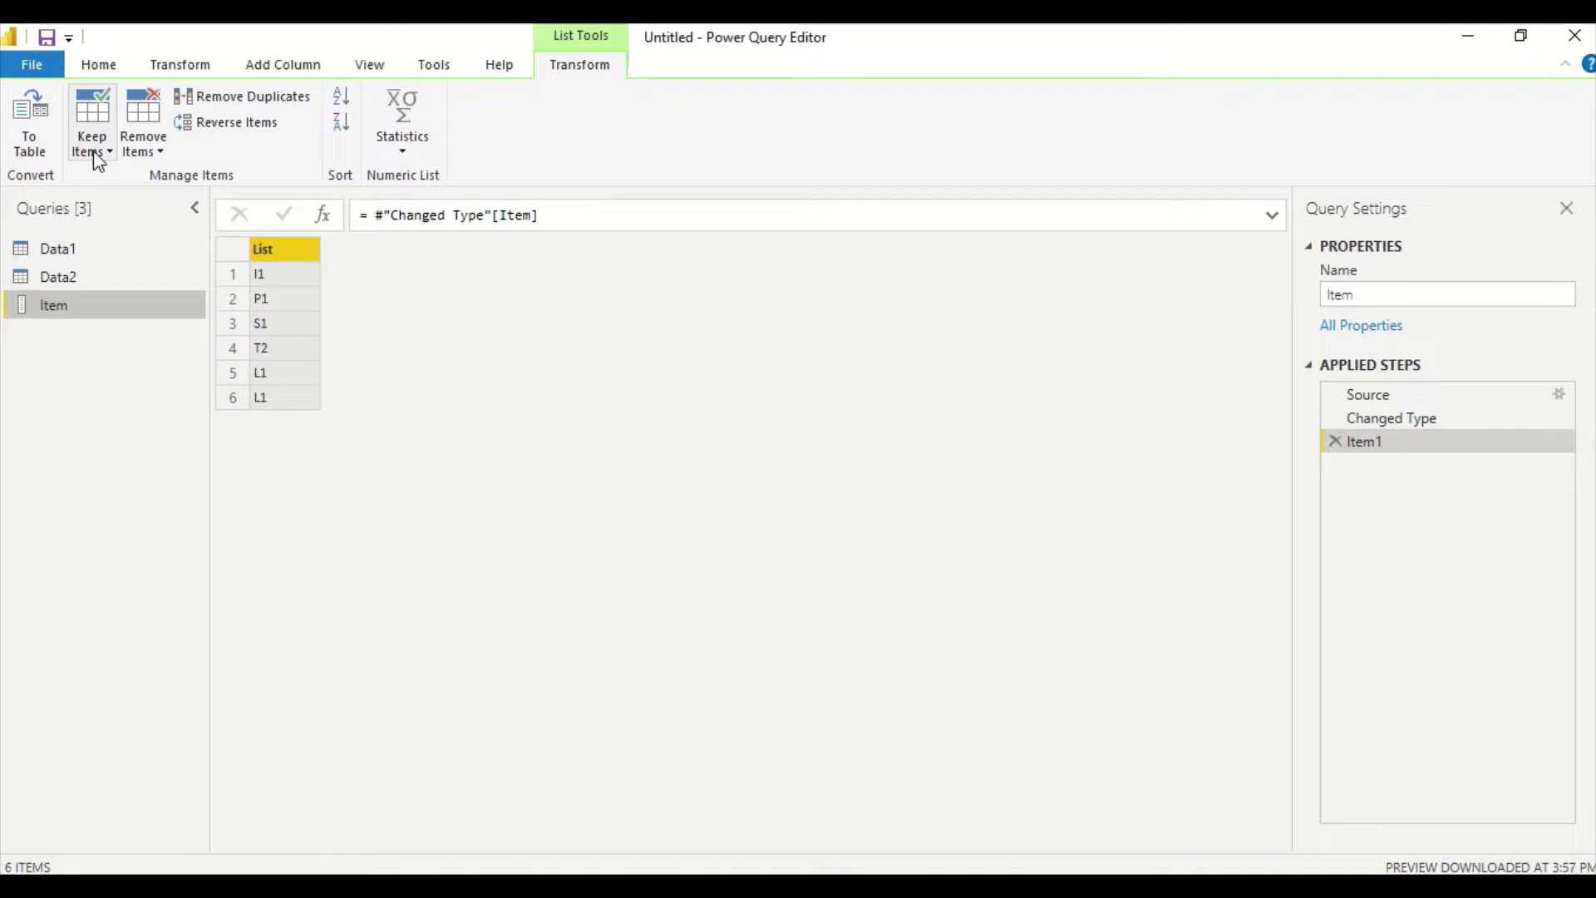
pyautogui.click(41, 150)
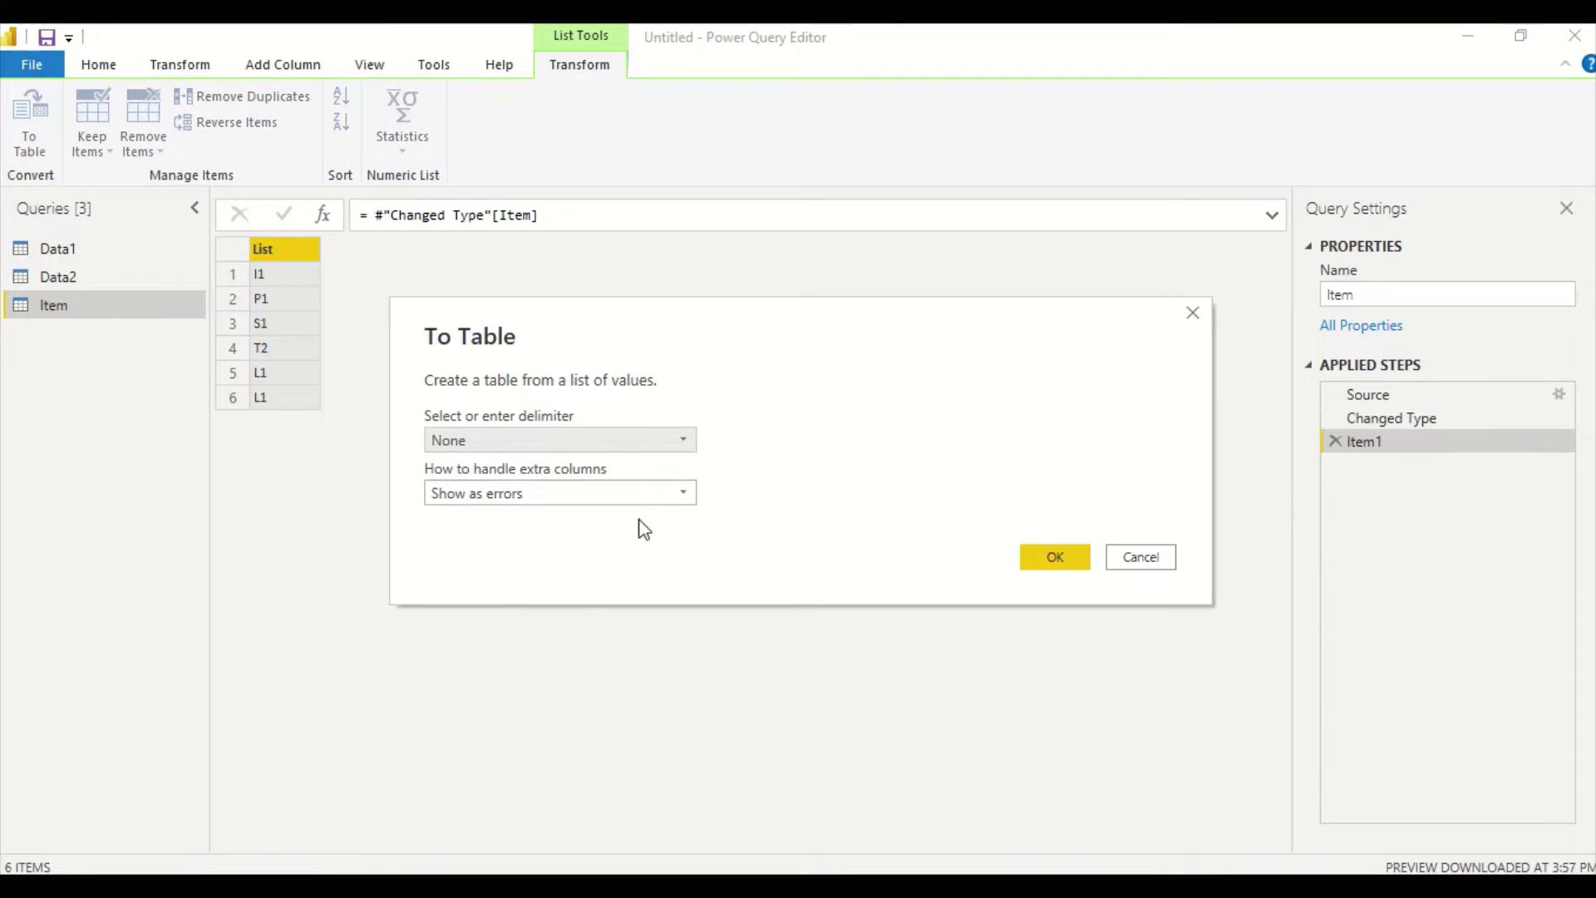
pyautogui.click(1054, 556)
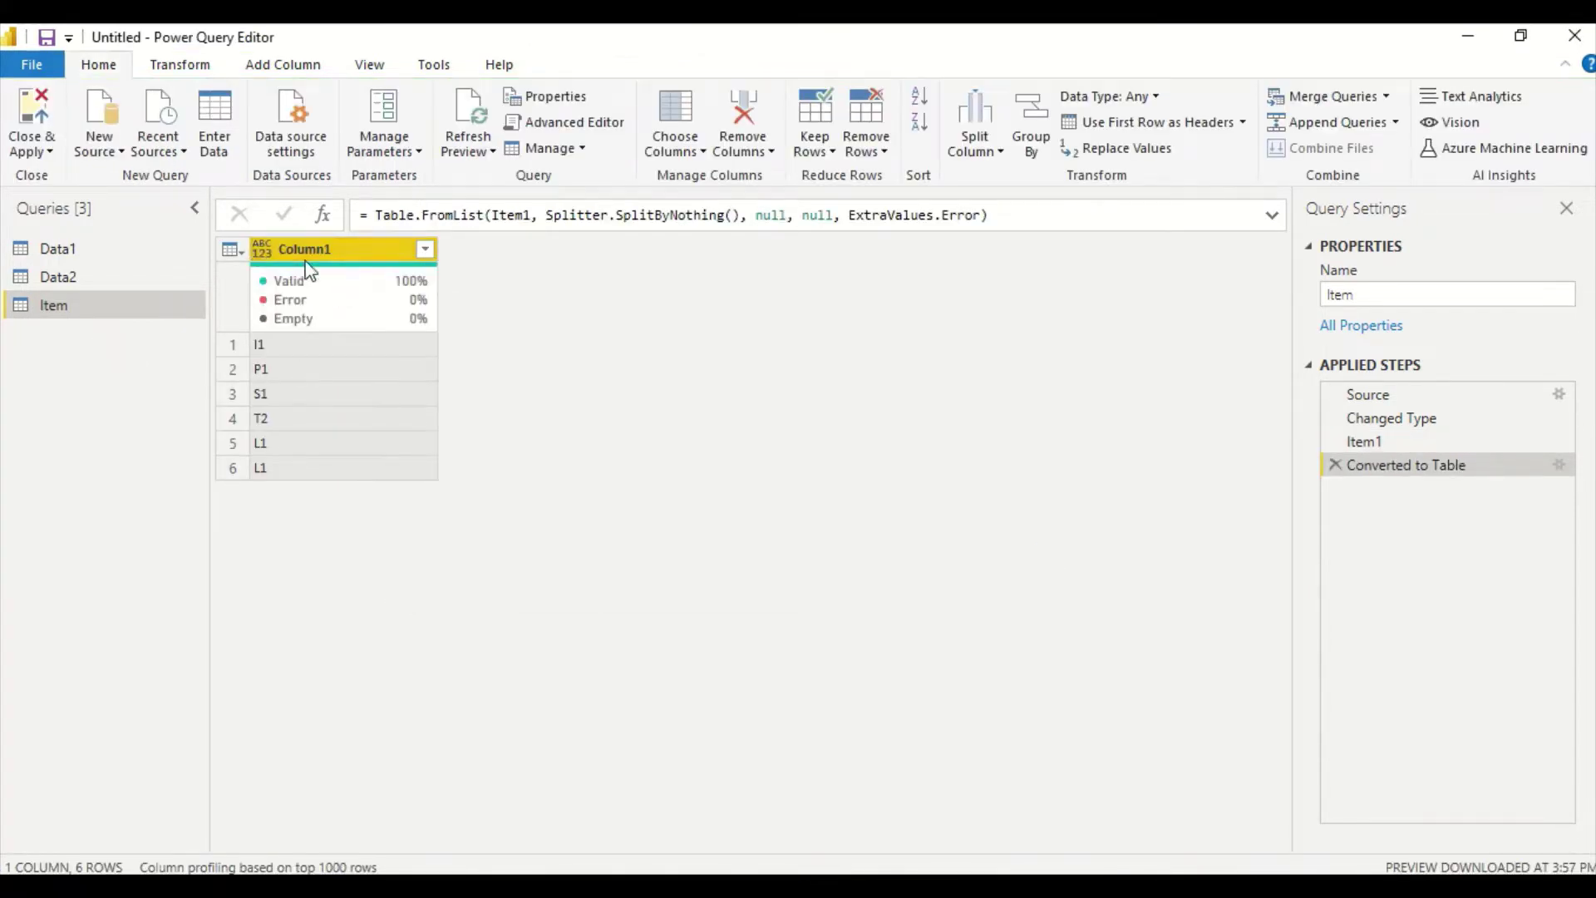
# Step: Add the Item column of Data1 as a new query and convert the list to a table with no delimiter
pyautogui.click(48, 274)
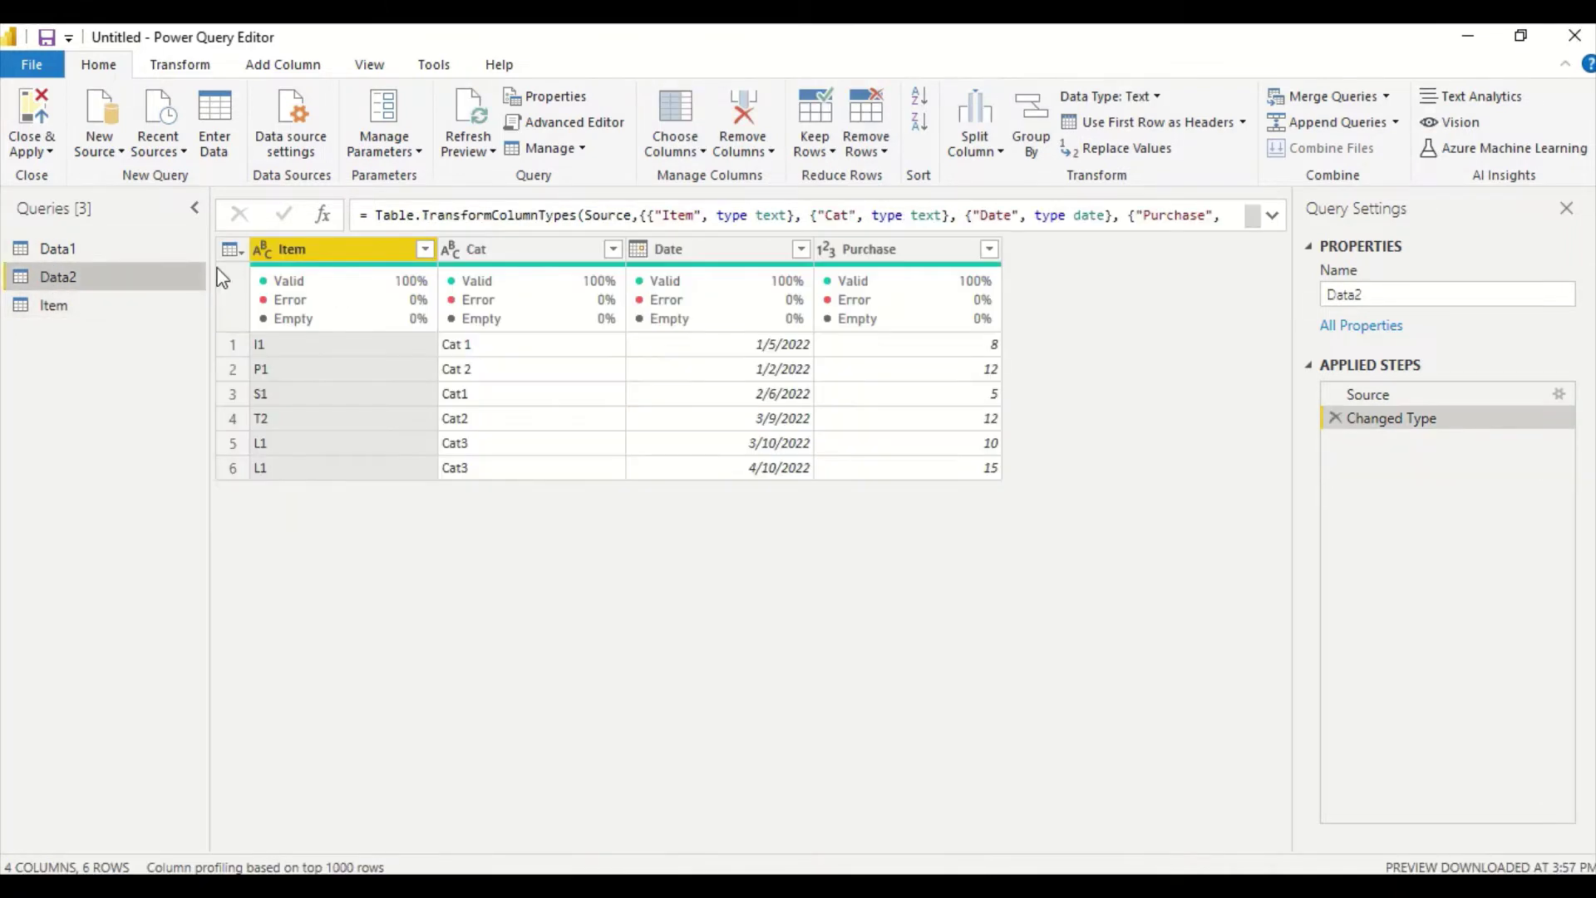
pyautogui.click(57, 305)
pyautogui.click(51, 276)
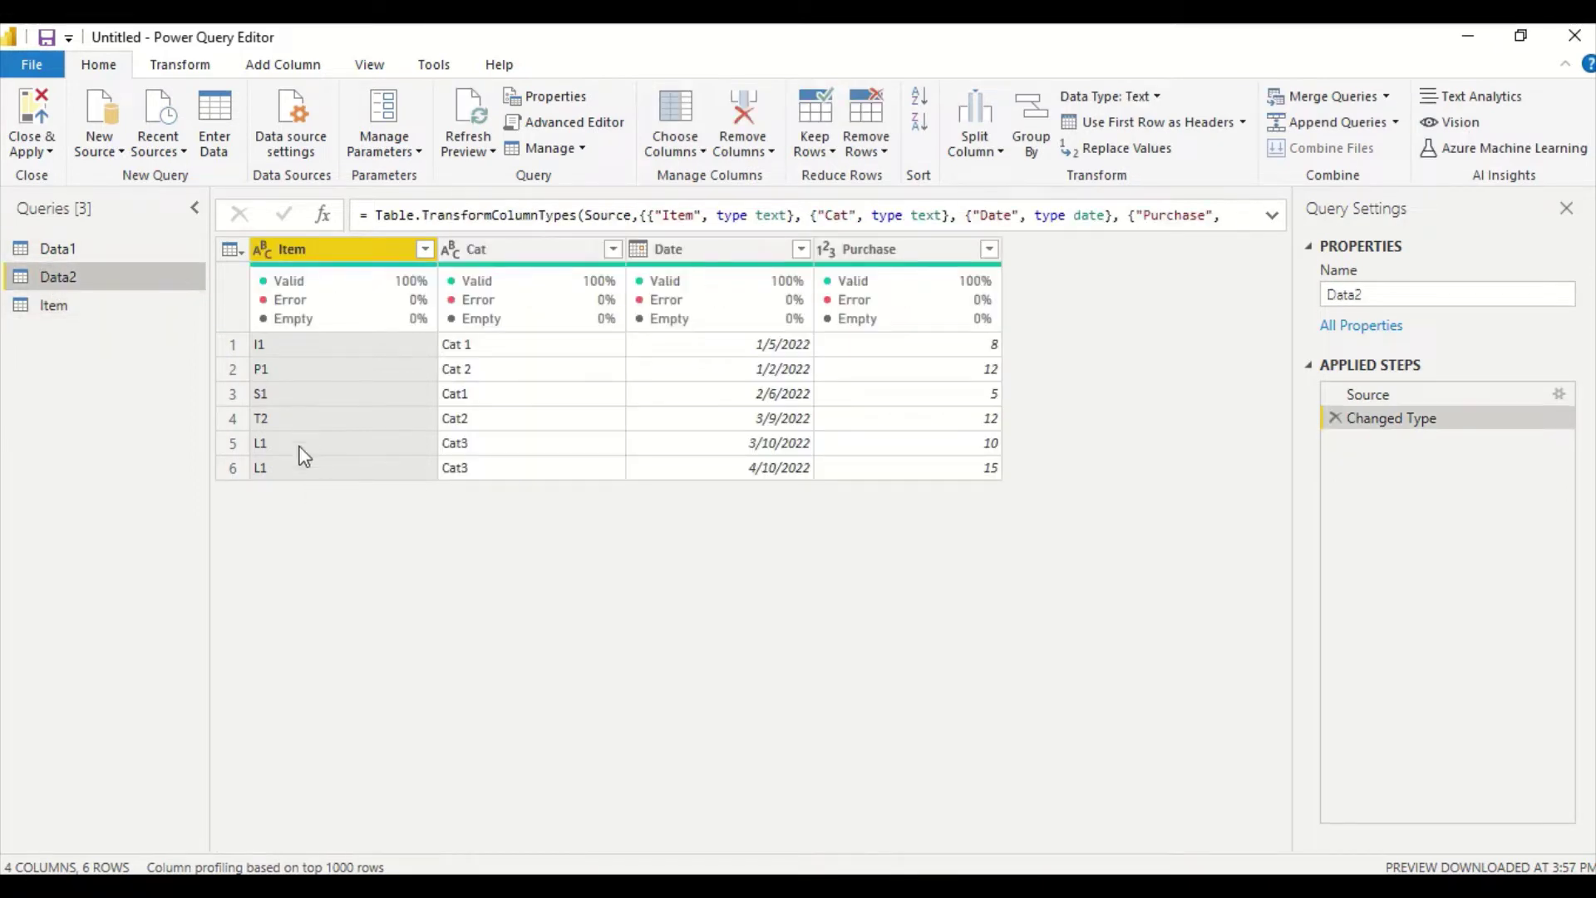
pyautogui.click(57, 248)
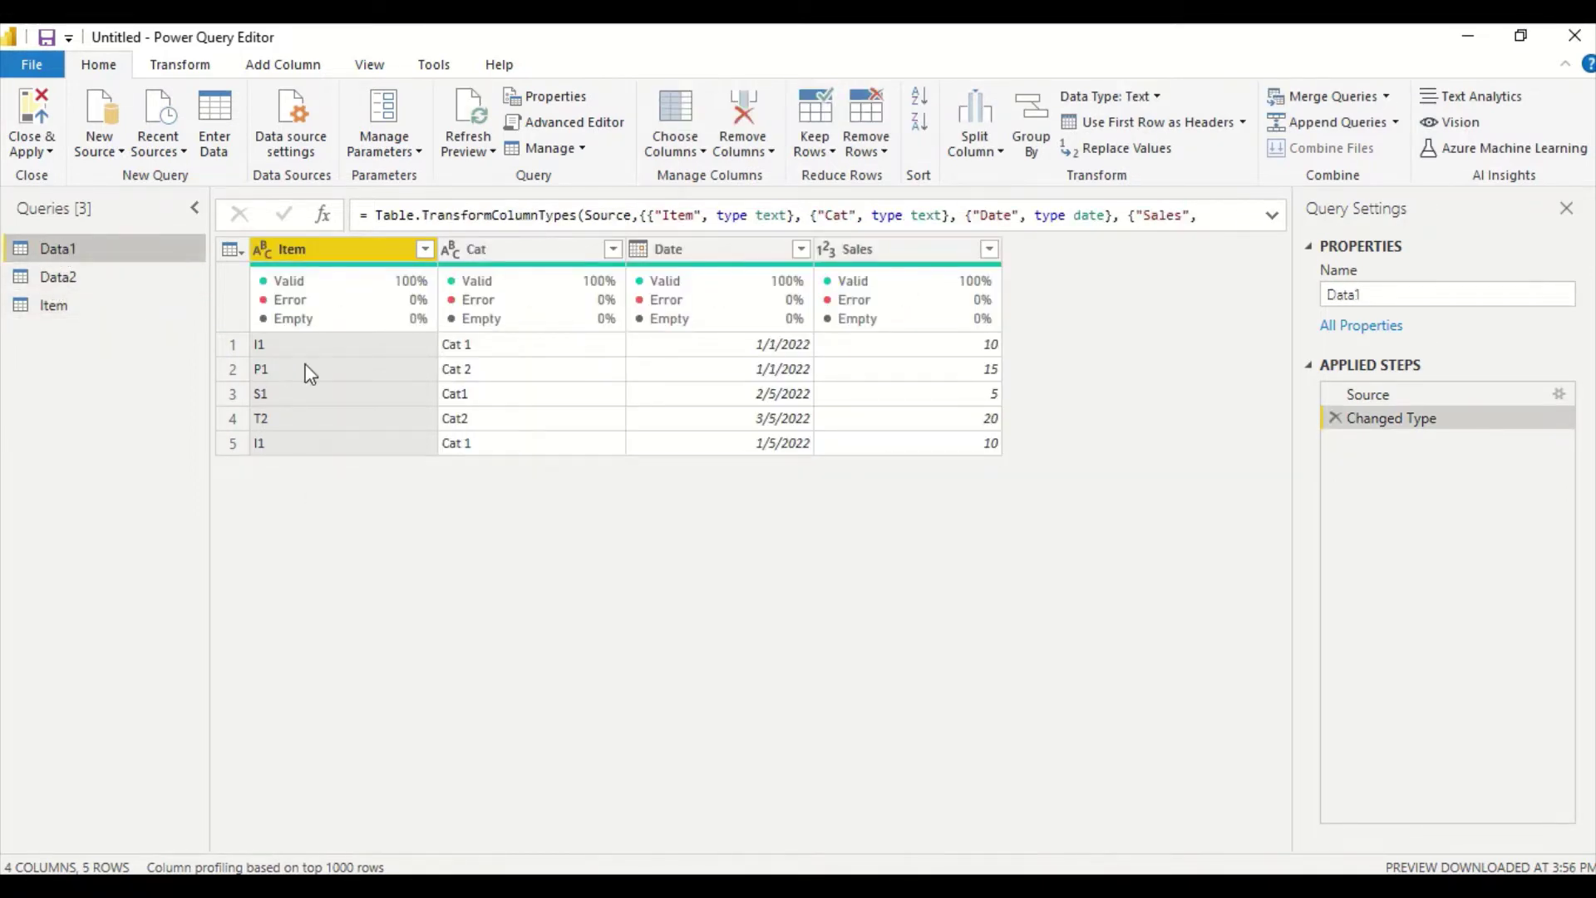
pyautogui.rightClick(320, 254)
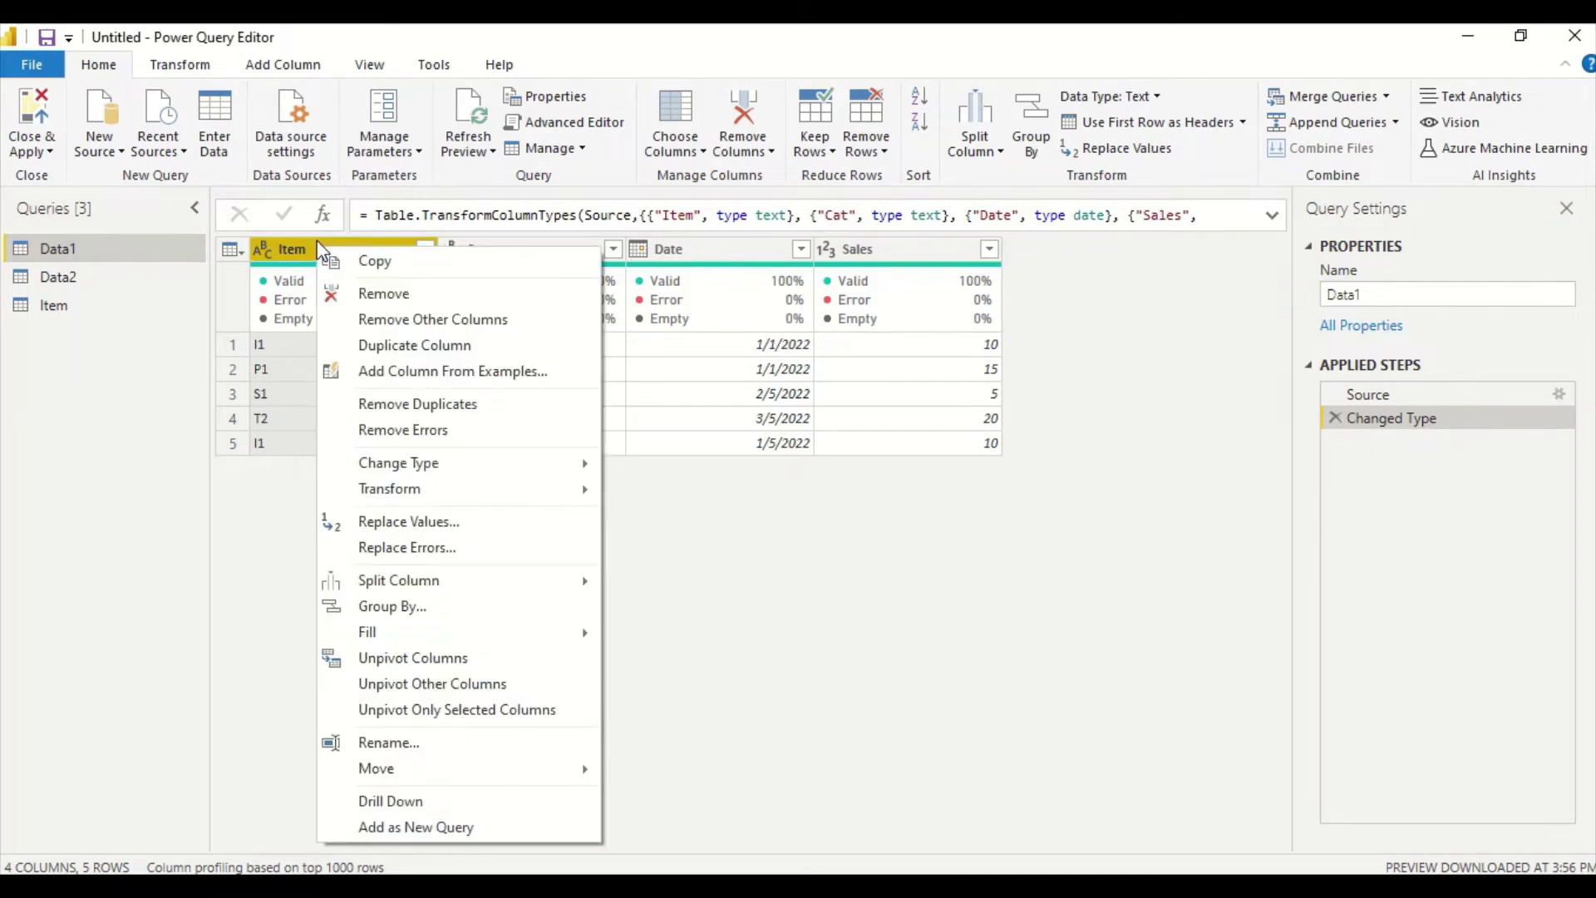
pyautogui.click(412, 826)
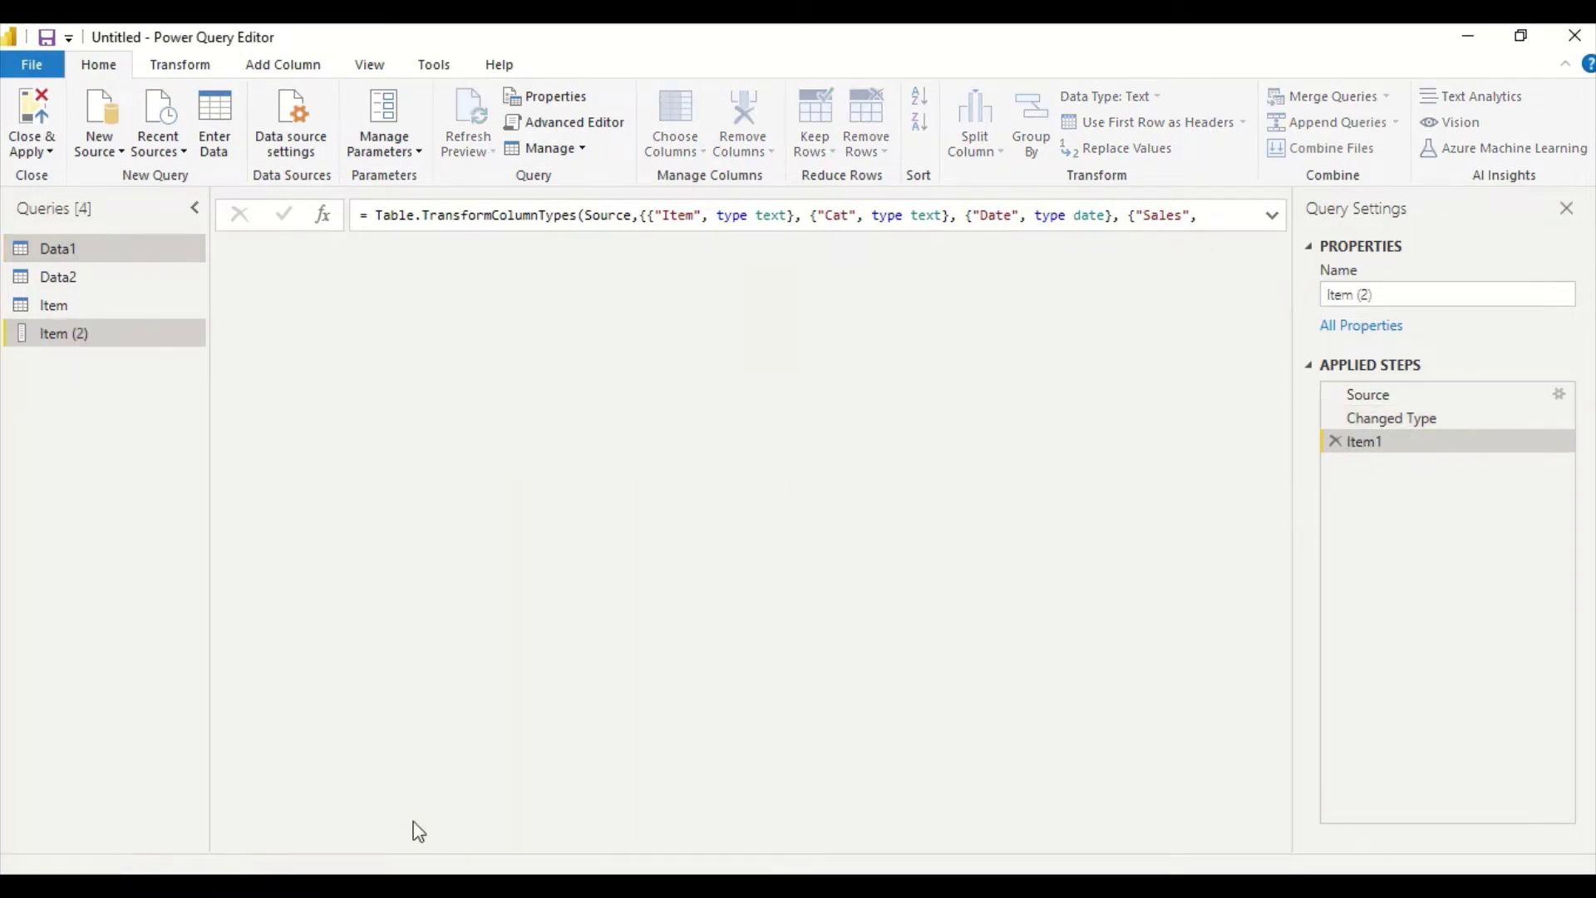
pyautogui.rightClick(72, 342)
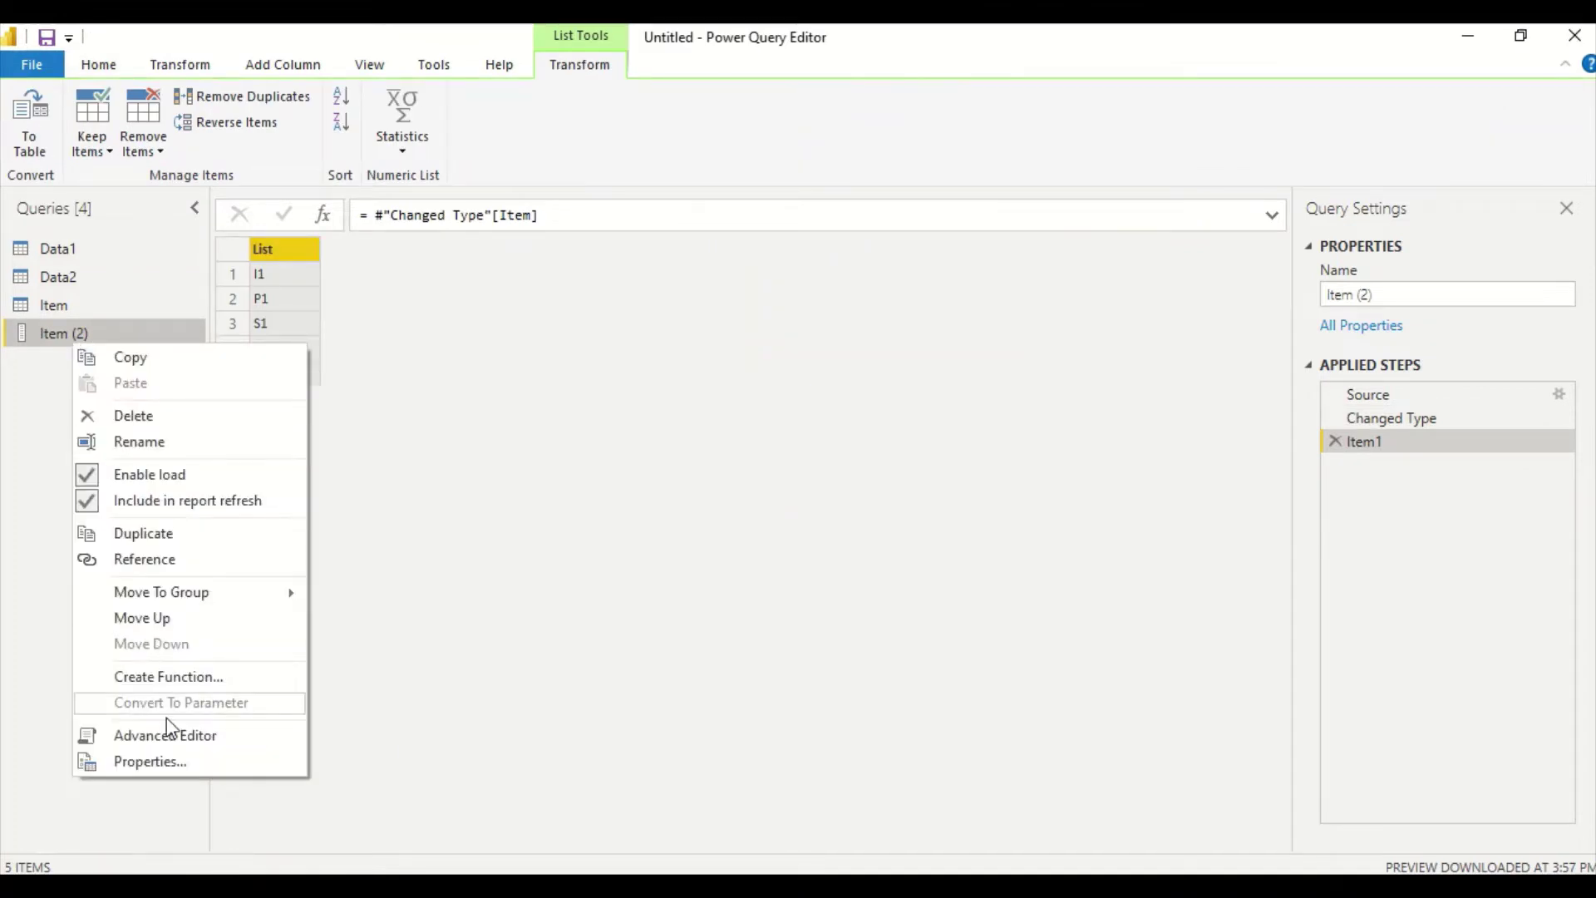
pyautogui.click(492, 434)
pyautogui.click(35, 152)
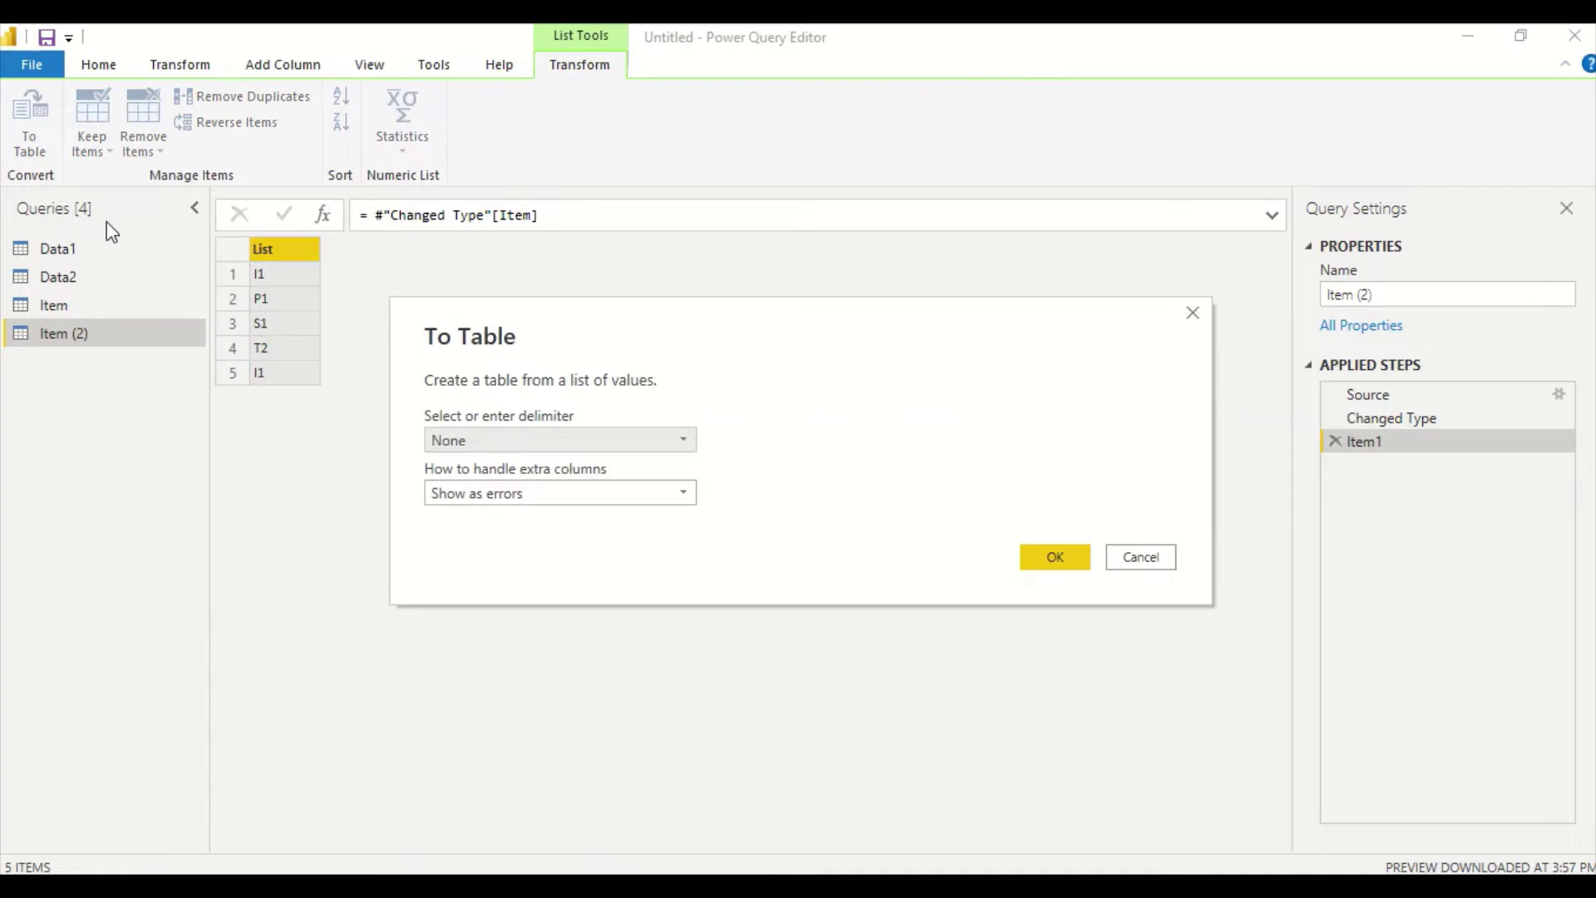
pyautogui.click(1056, 557)
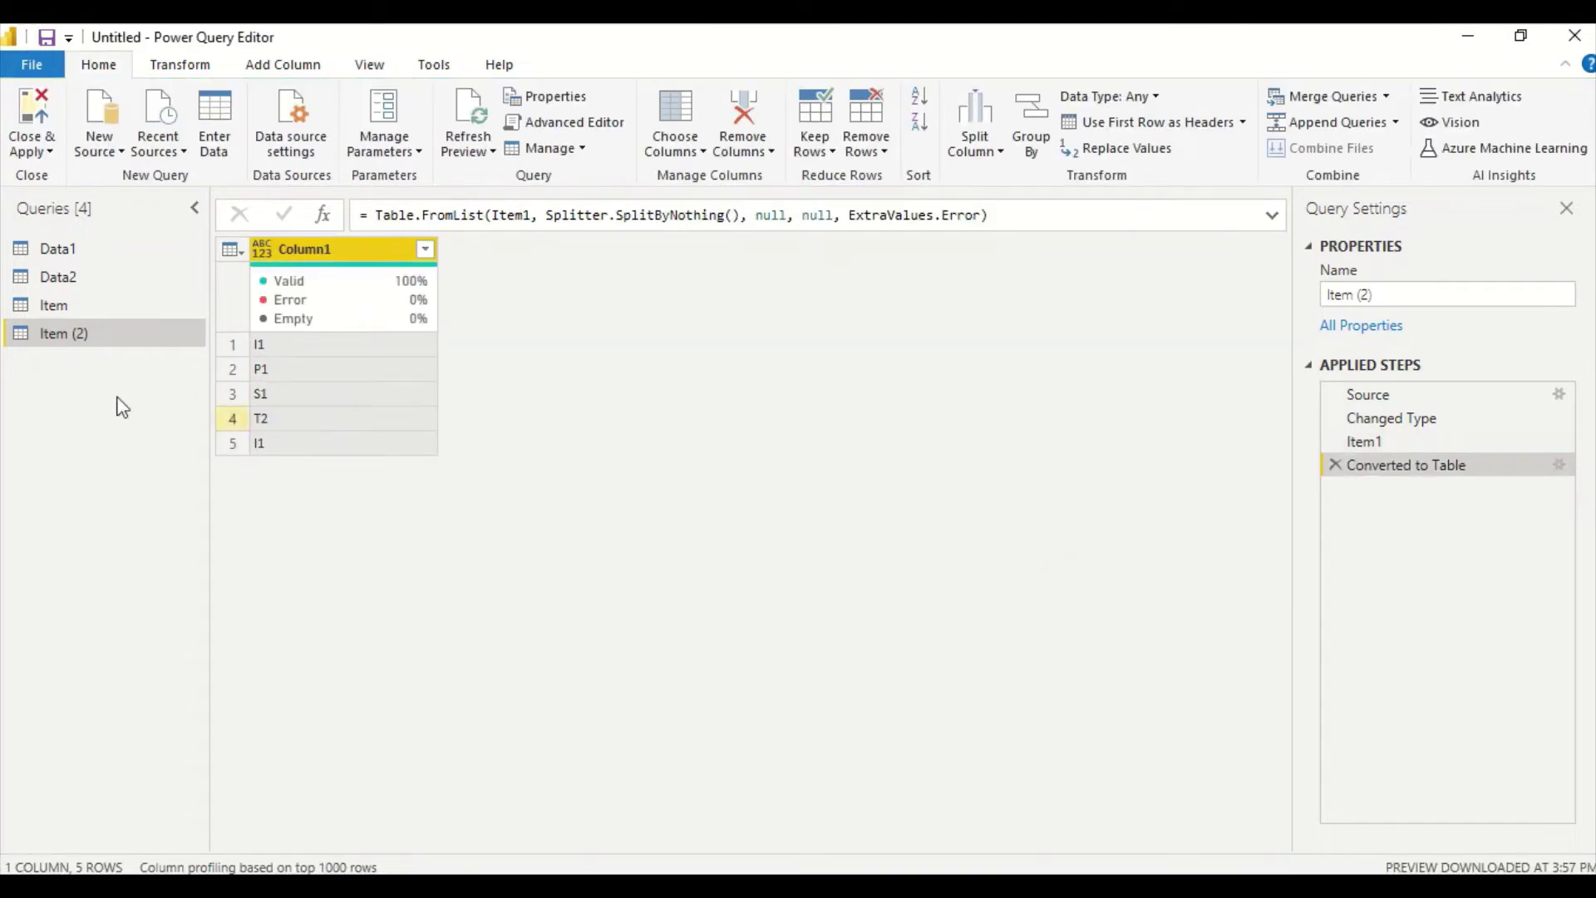
# Step: Append the Item (2) table to the Item query as a two-table append
pyautogui.click(56, 304)
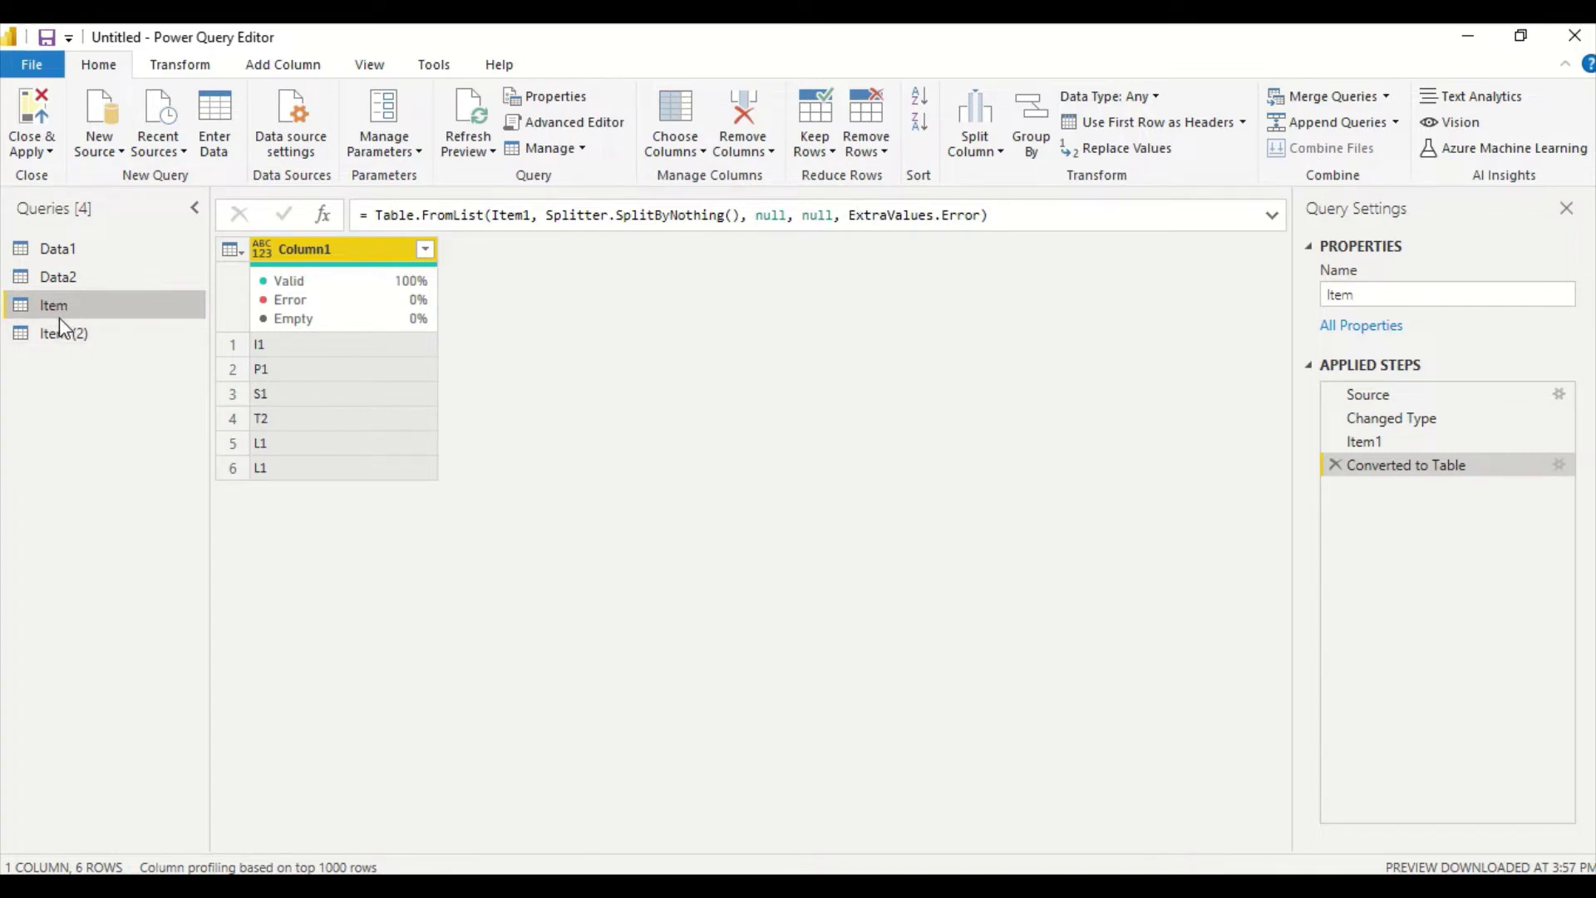
pyautogui.click(1397, 123)
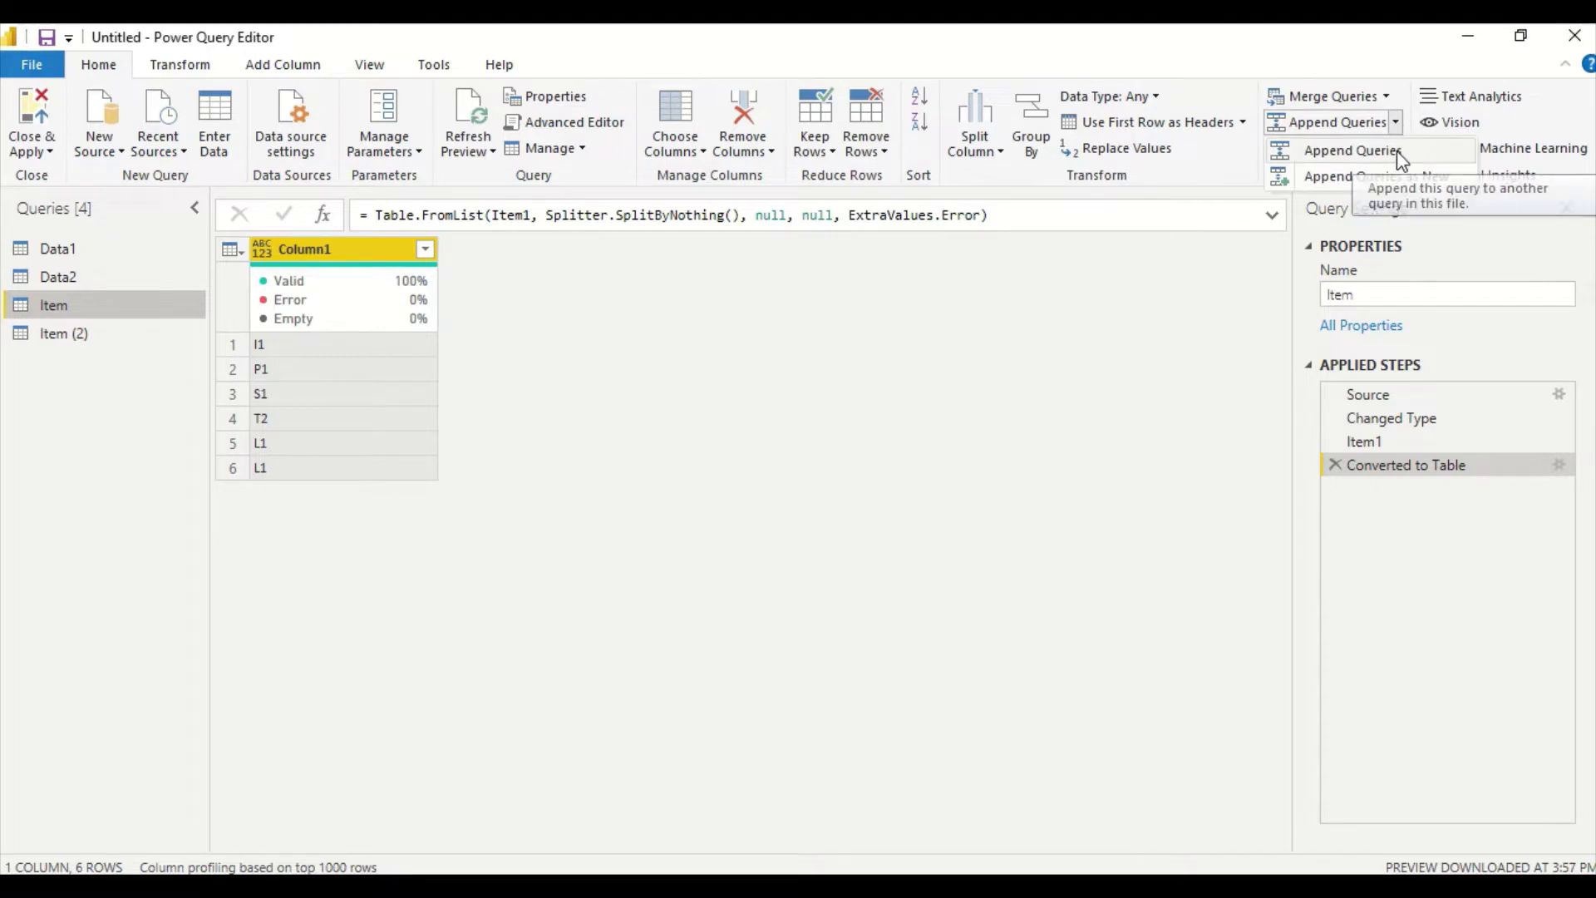
pyautogui.click(1397, 151)
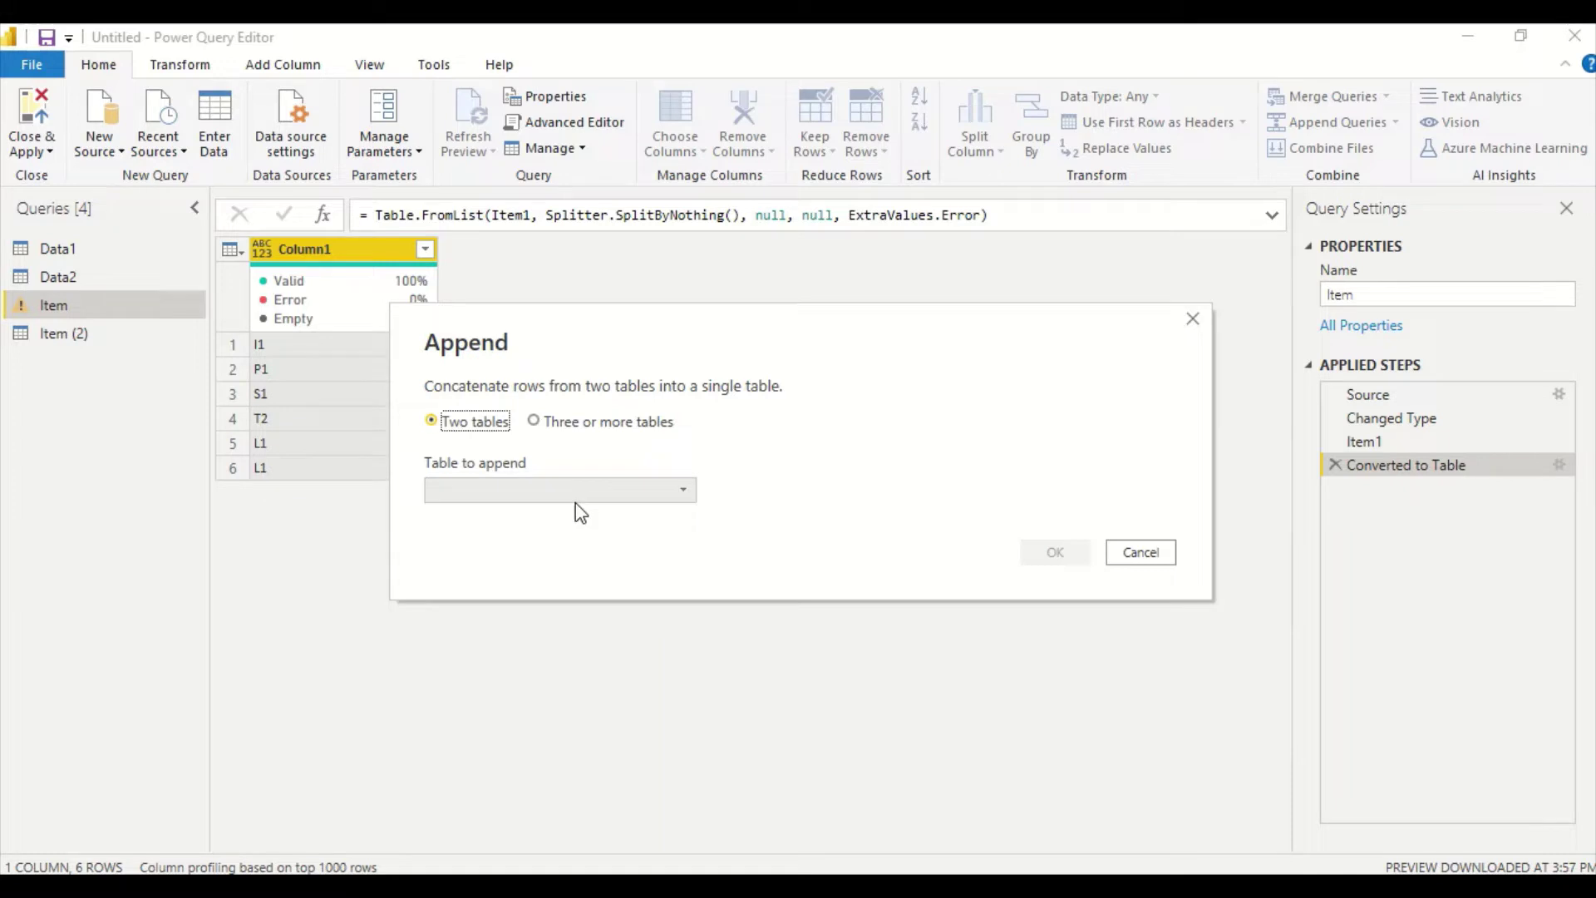
pyautogui.click(686, 492)
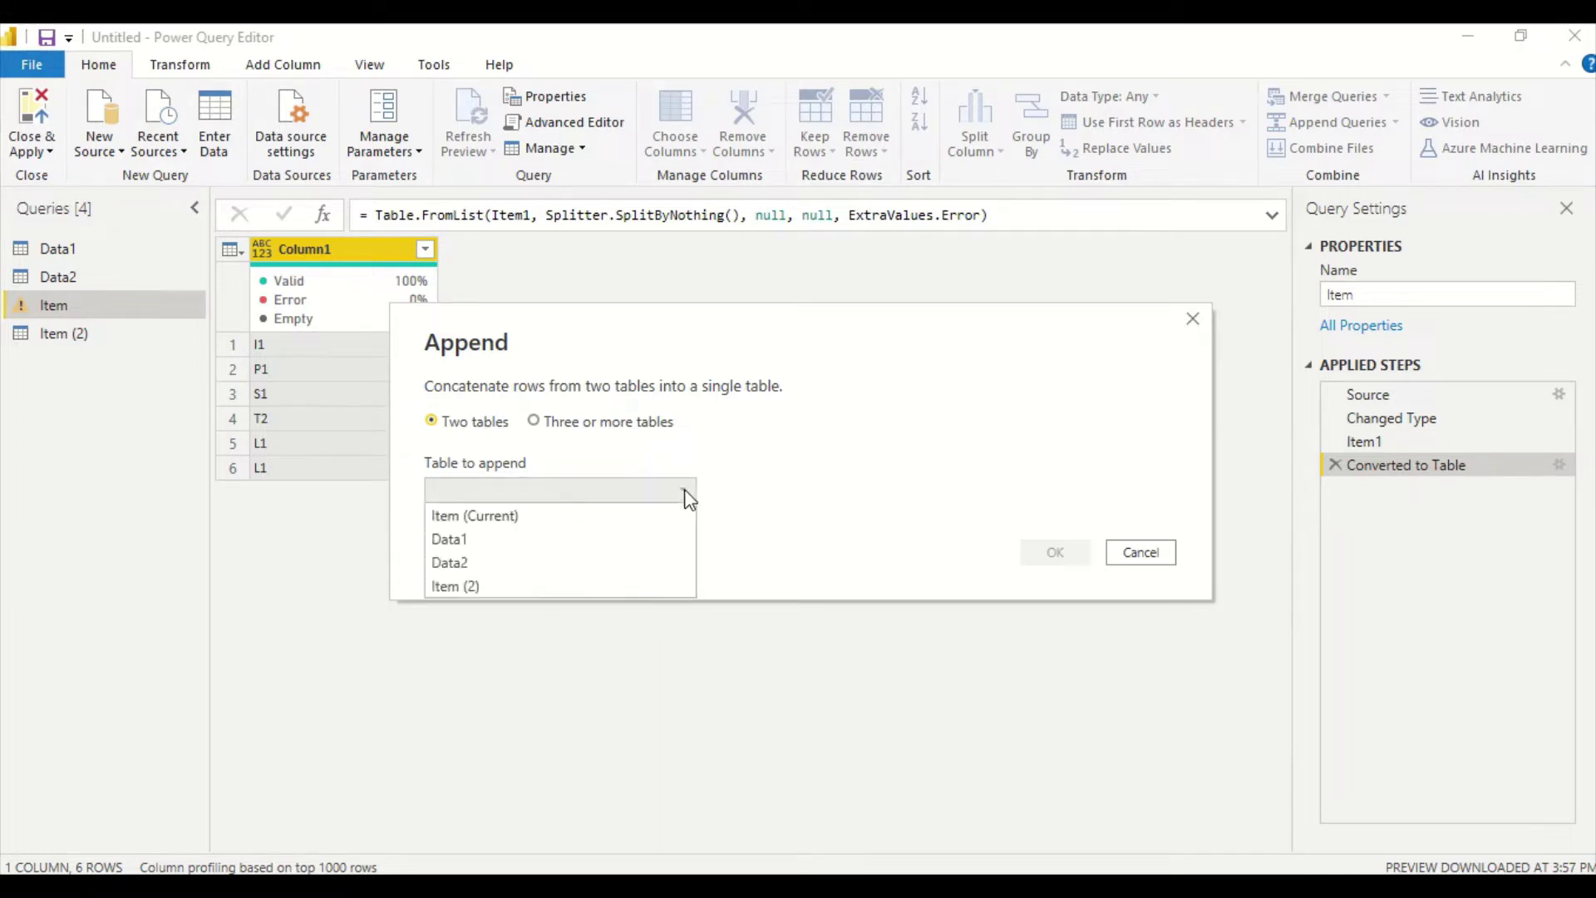
pyautogui.click(475, 584)
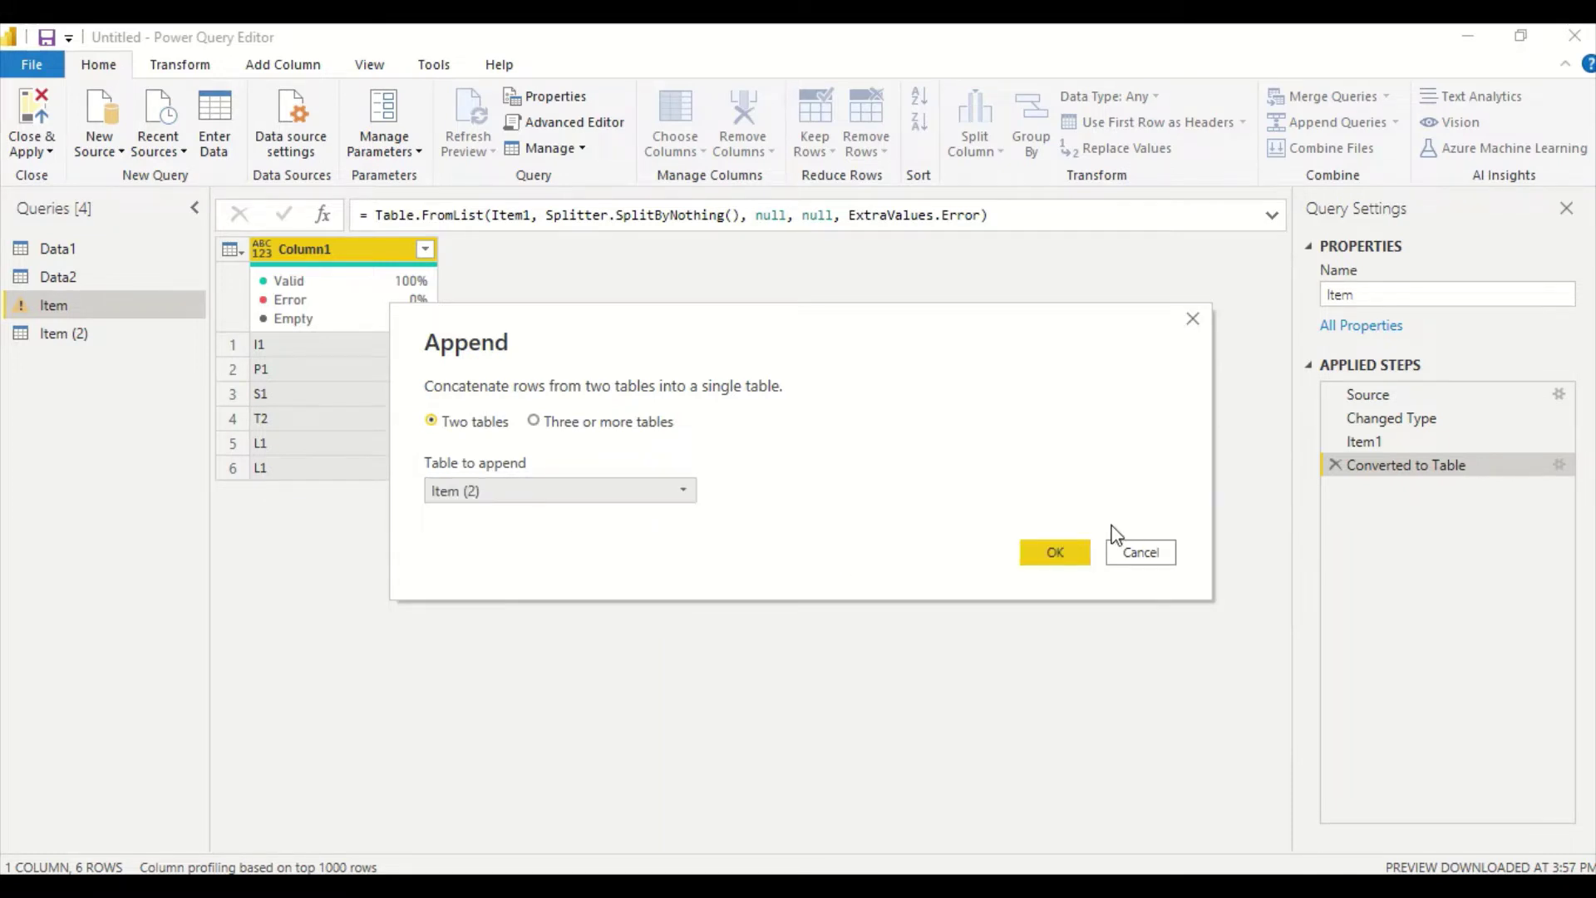
pyautogui.click(1062, 551)
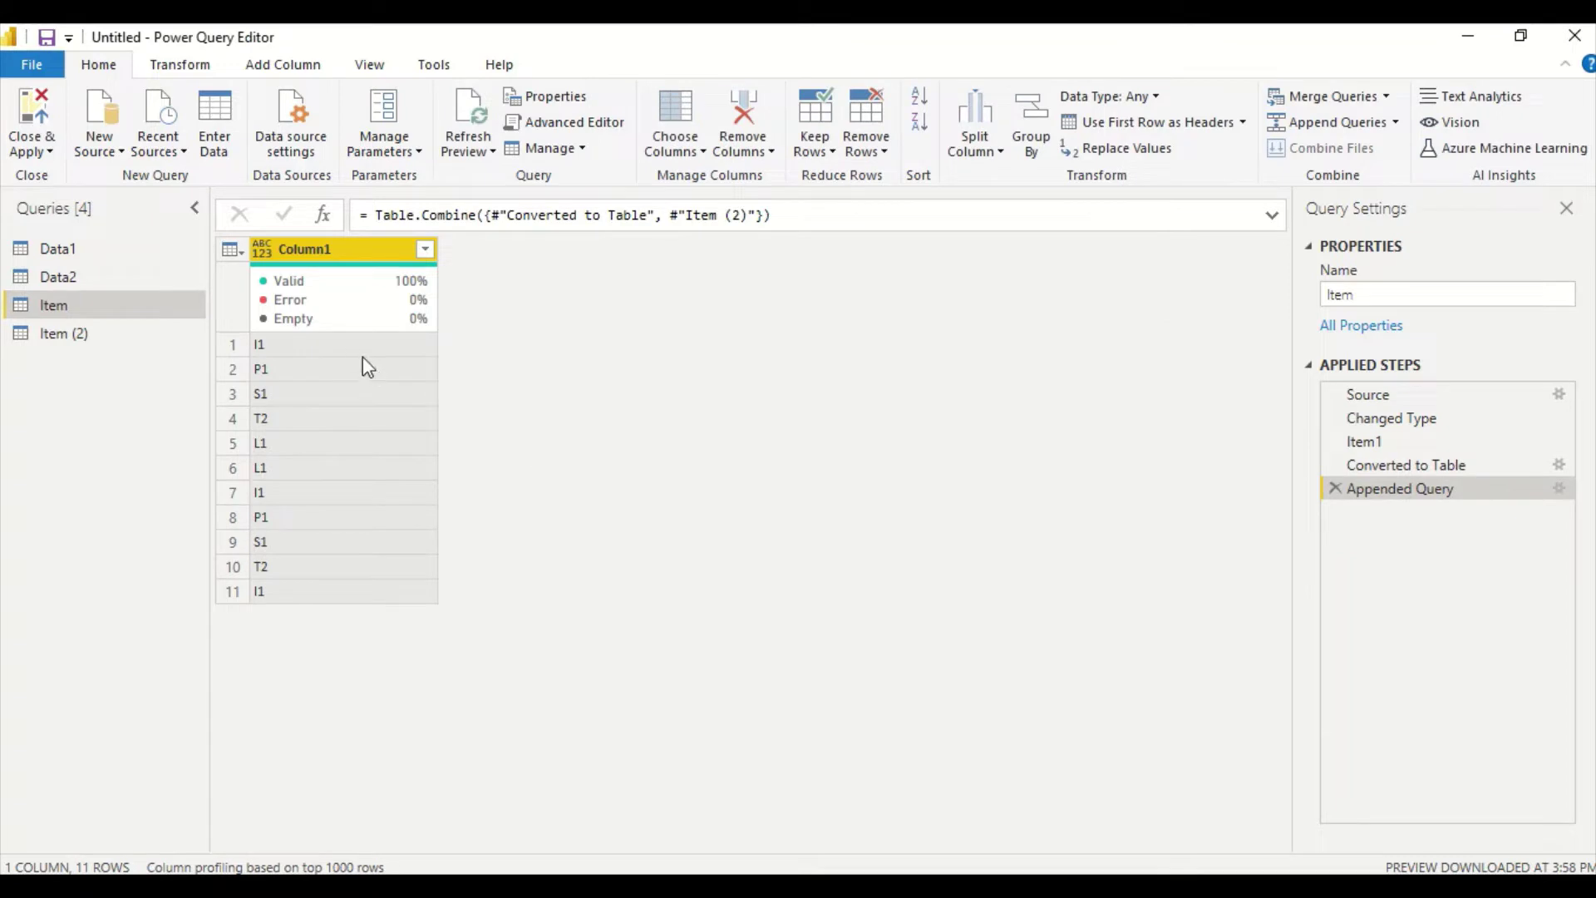
# Step: Rename the appended Item query's only column to Item
pyautogui.doubleClick(338, 250)
pyautogui.write('I')
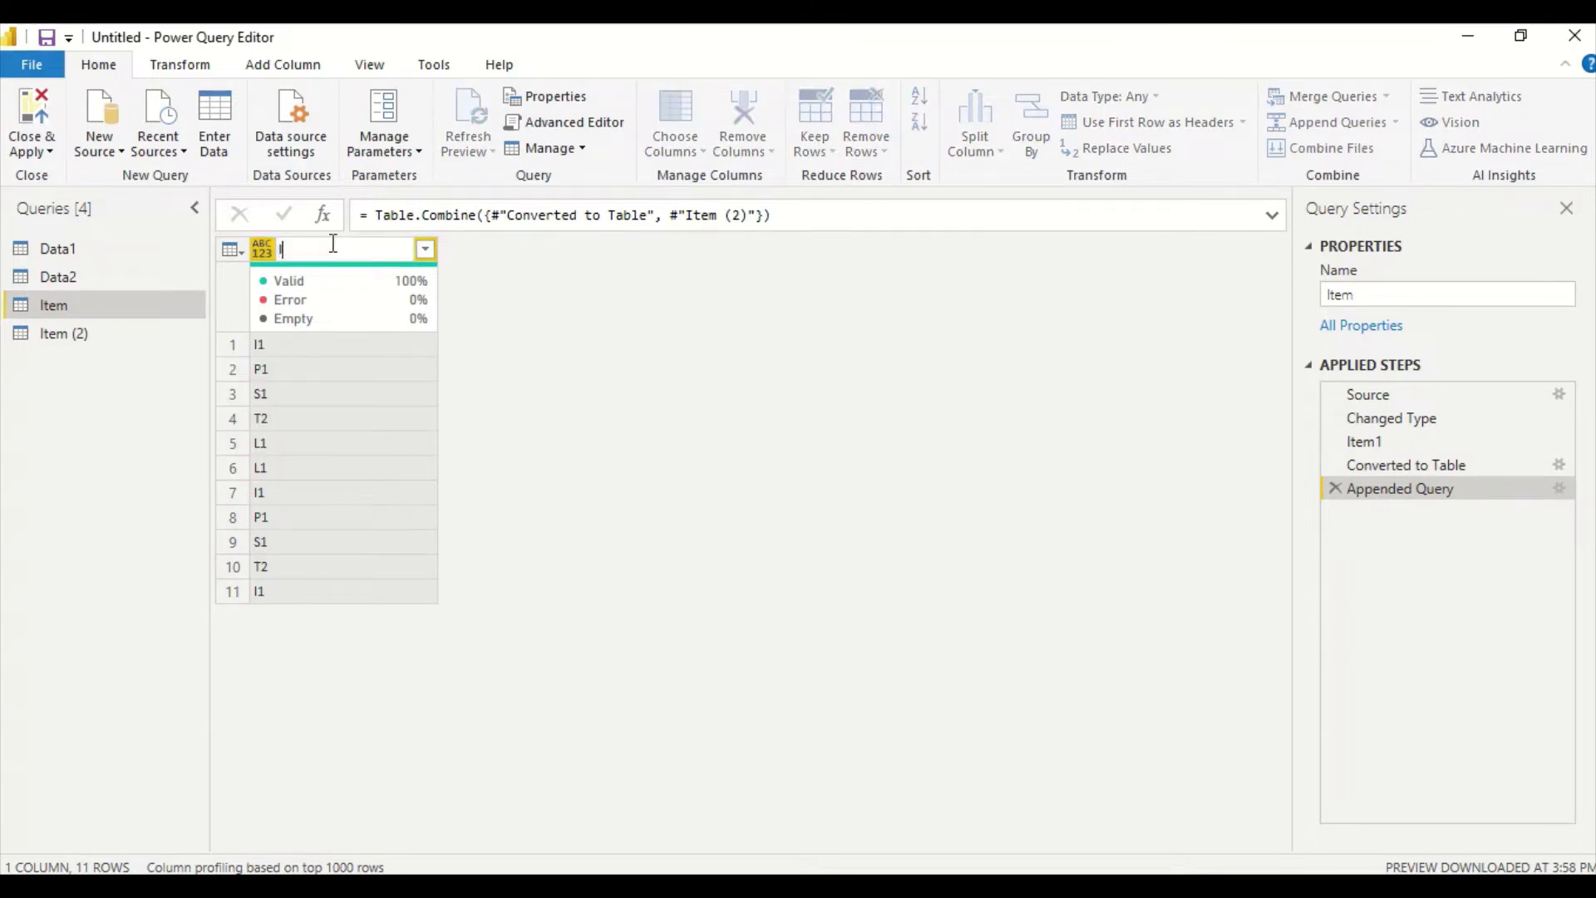
pyautogui.write('tem')
pyautogui.press('Return')
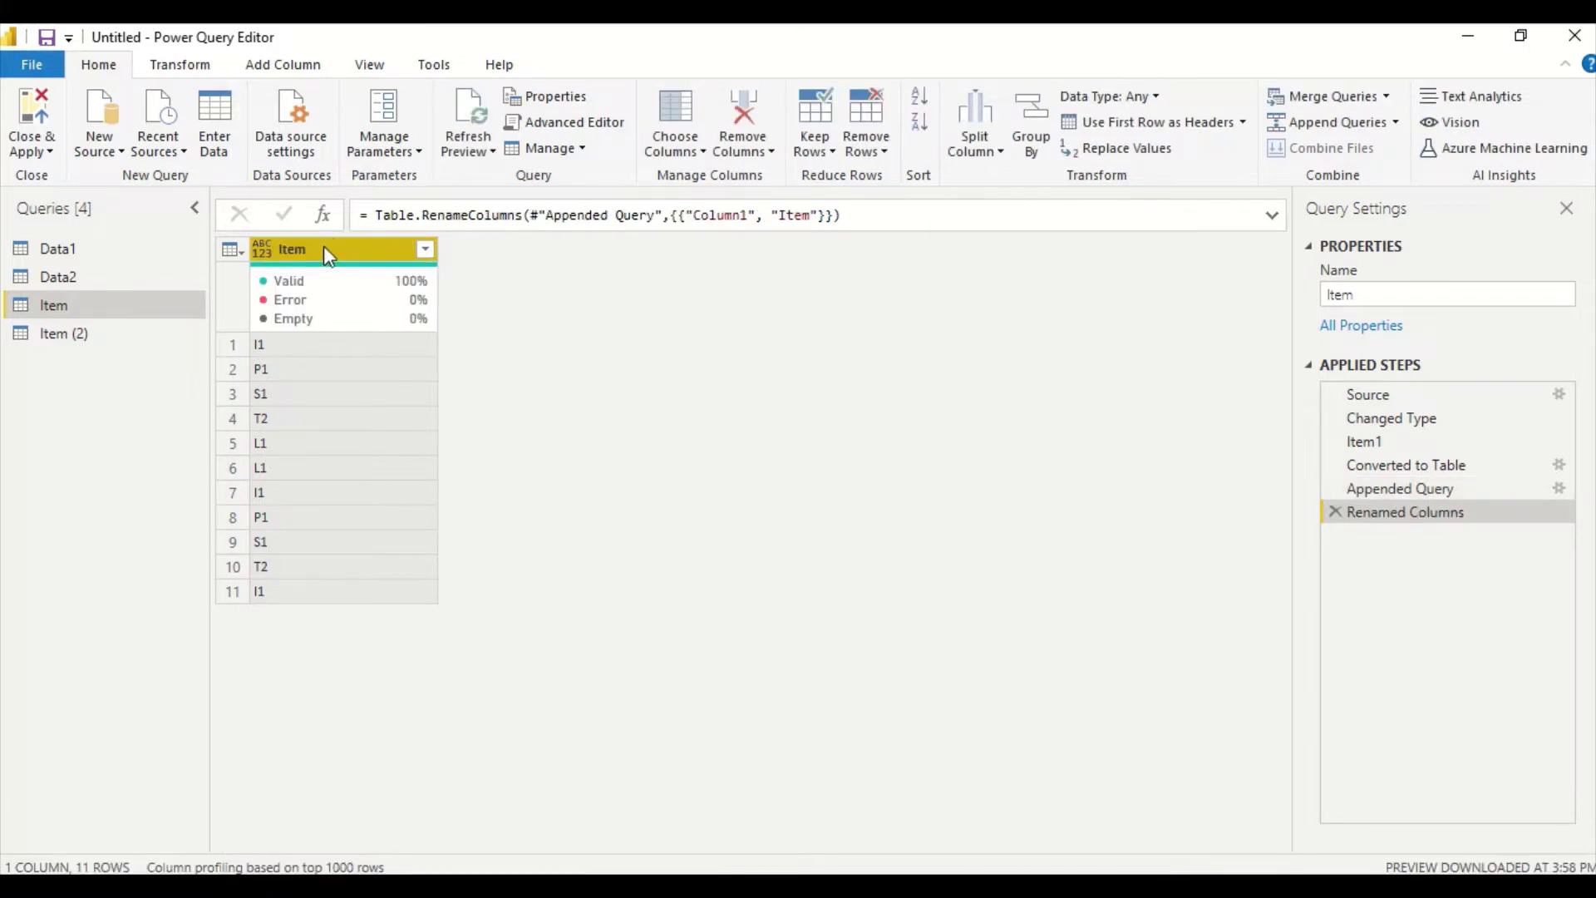
# Step: Remove the duplicate rows from the Item query
pyautogui.moveTo(316, 265)
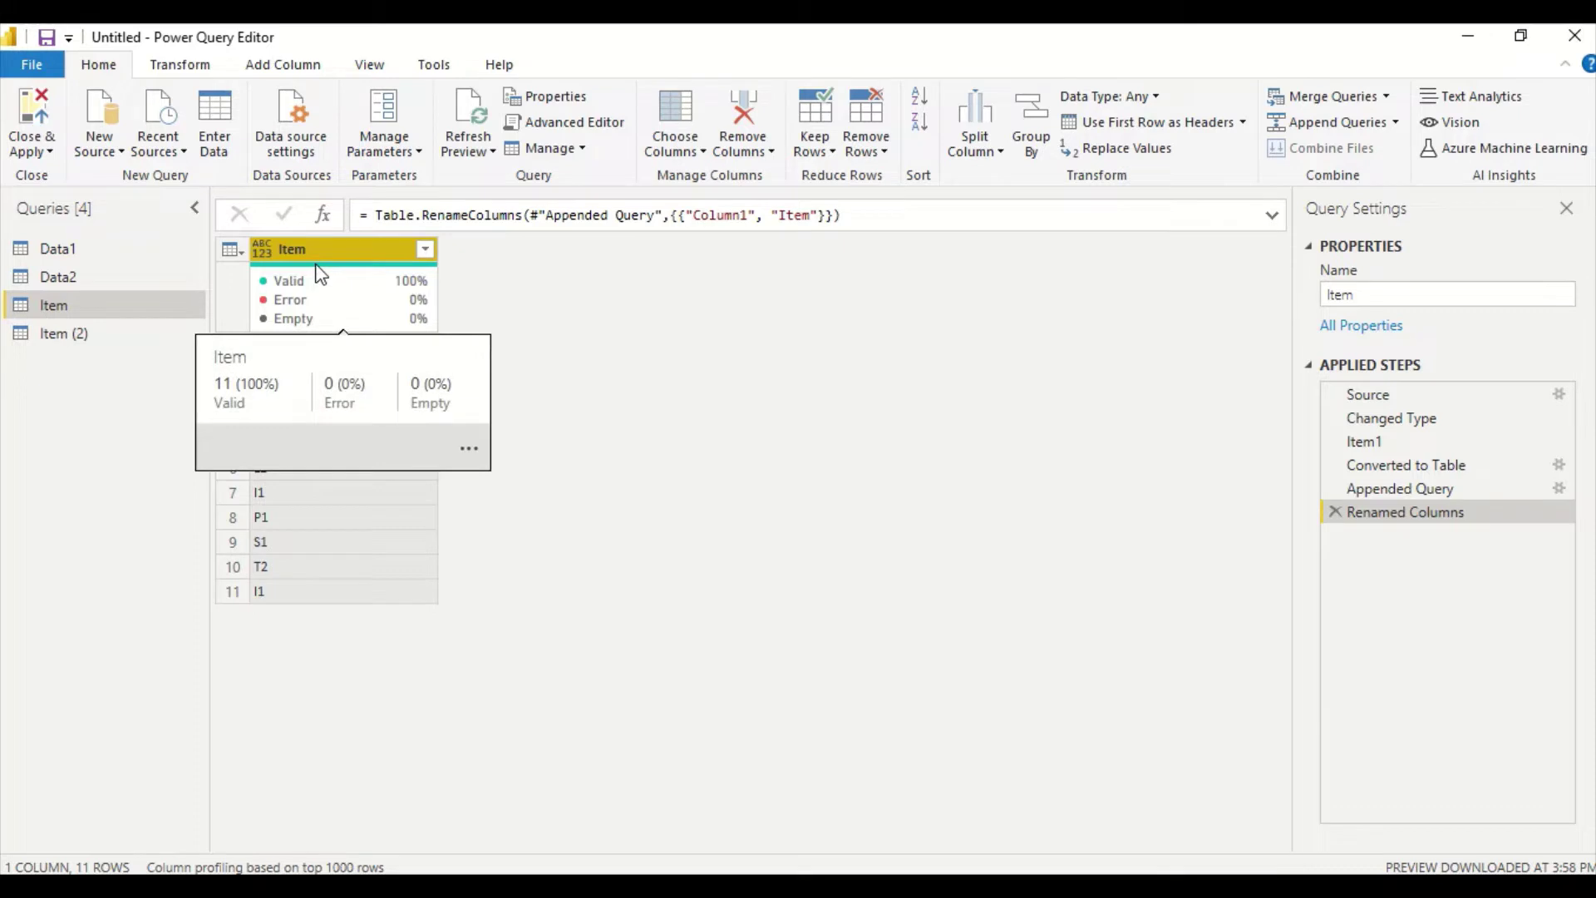
pyautogui.click(773, 152)
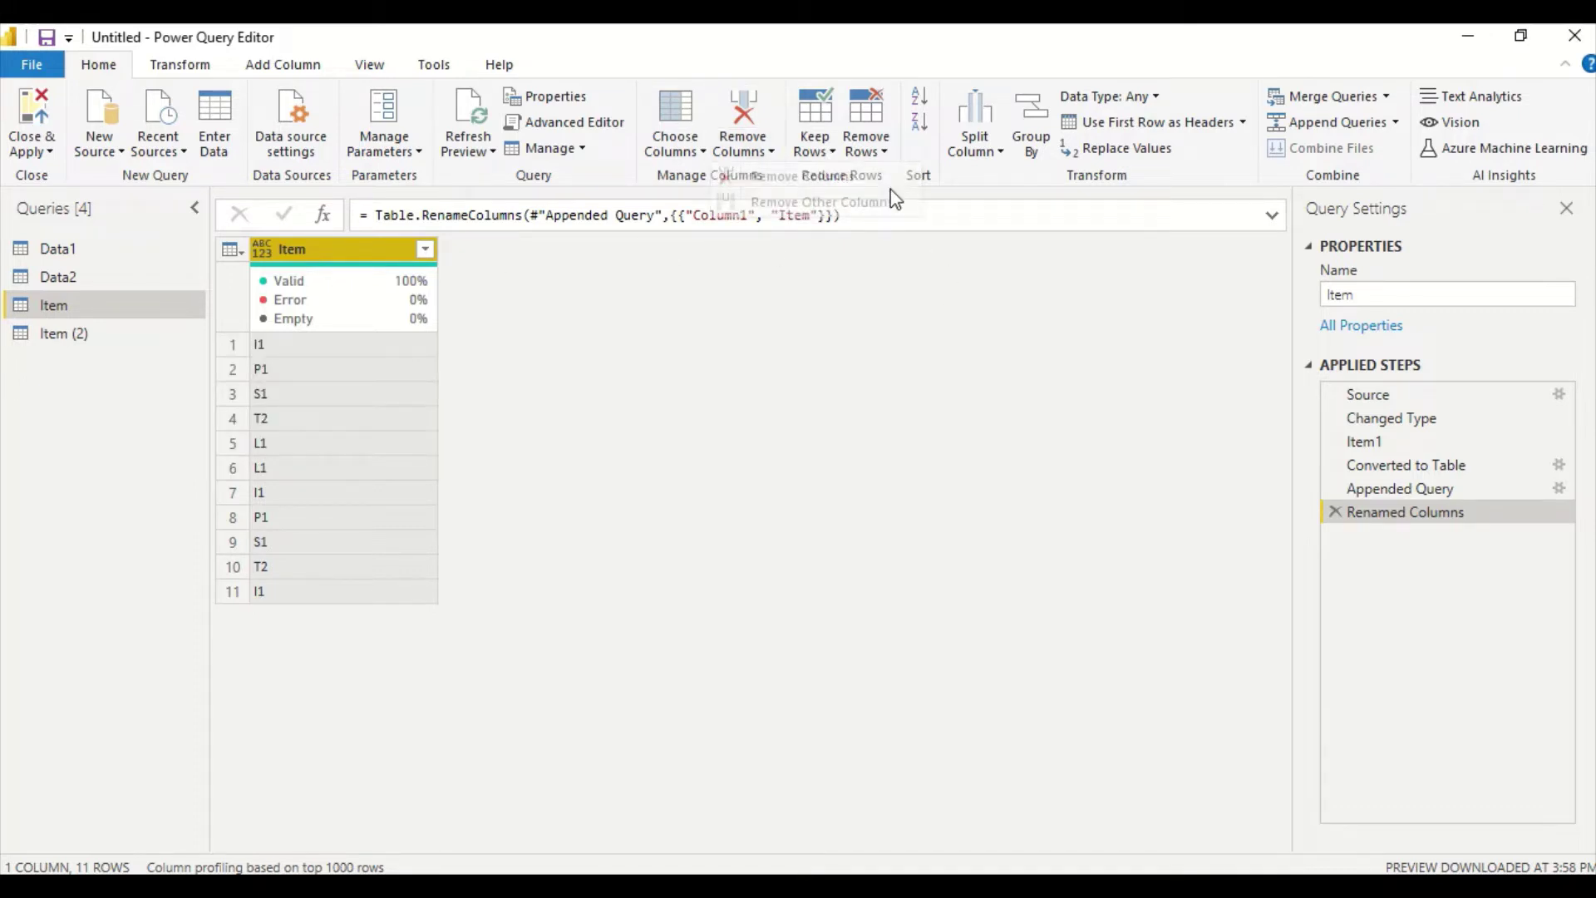
pyautogui.click(883, 151)
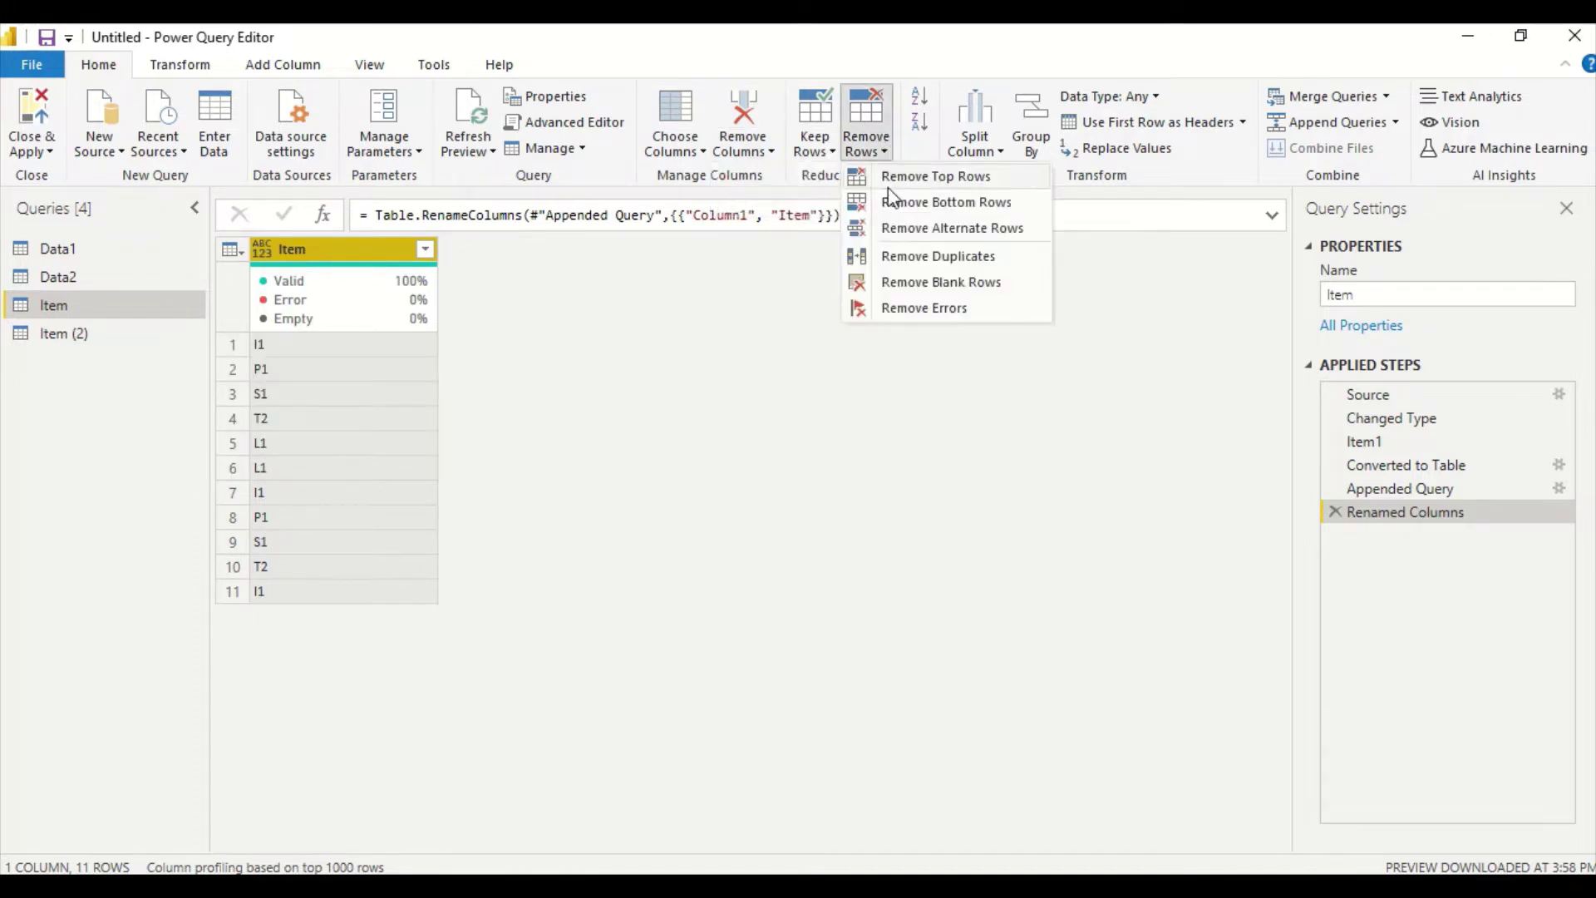
pyautogui.click(891, 257)
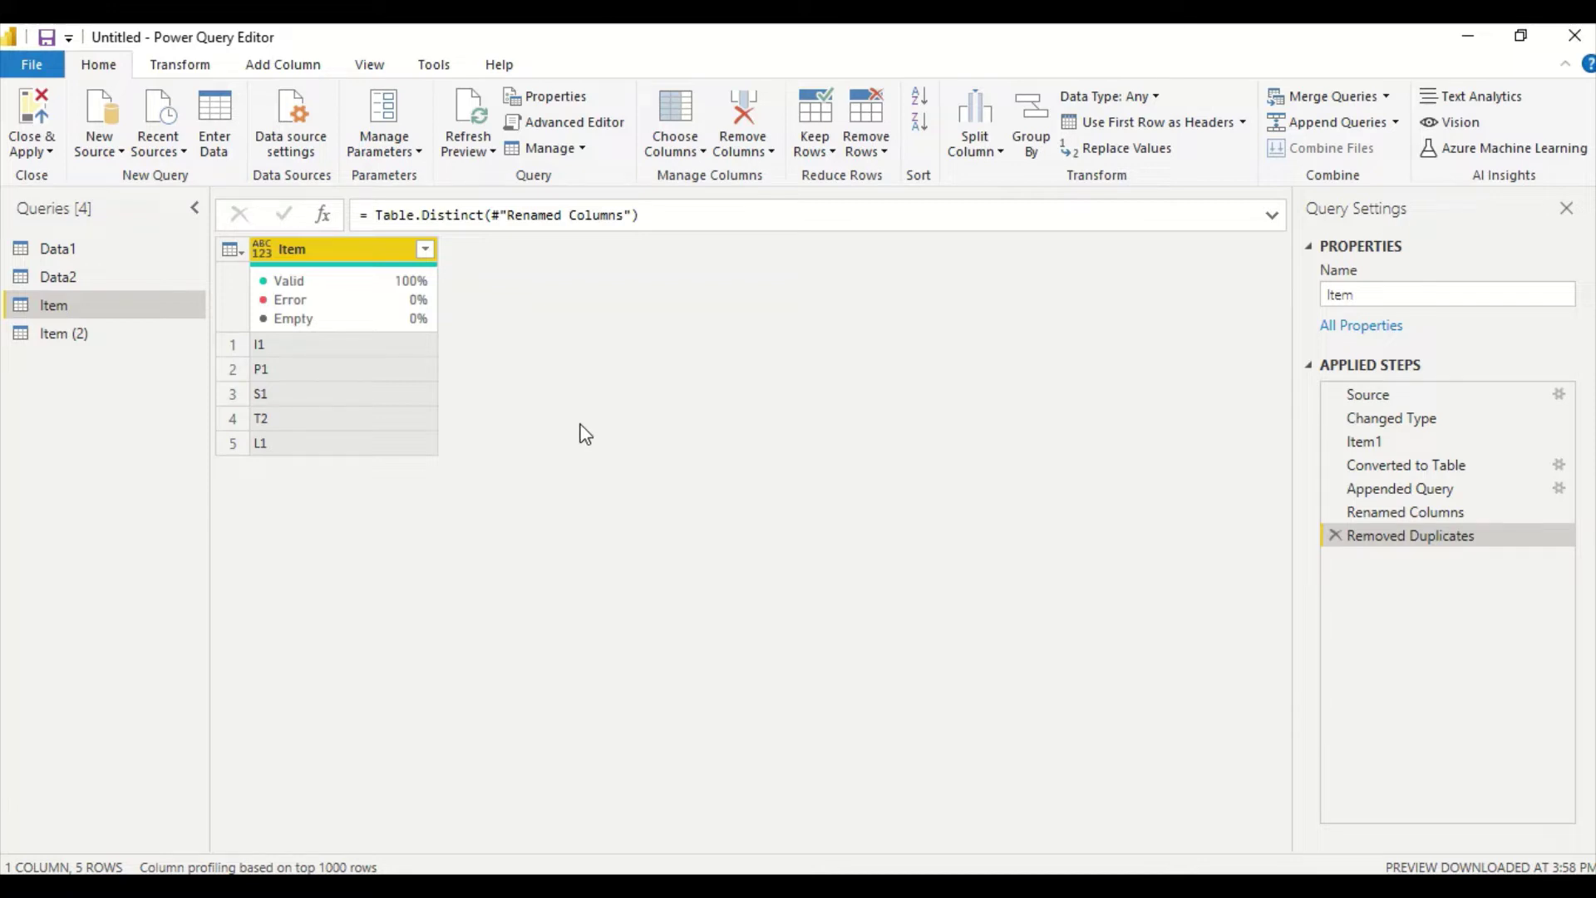
# Step: Create a new blank query and open its code in the Advanced Editor
pyautogui.click(64, 279)
pyautogui.click(57, 248)
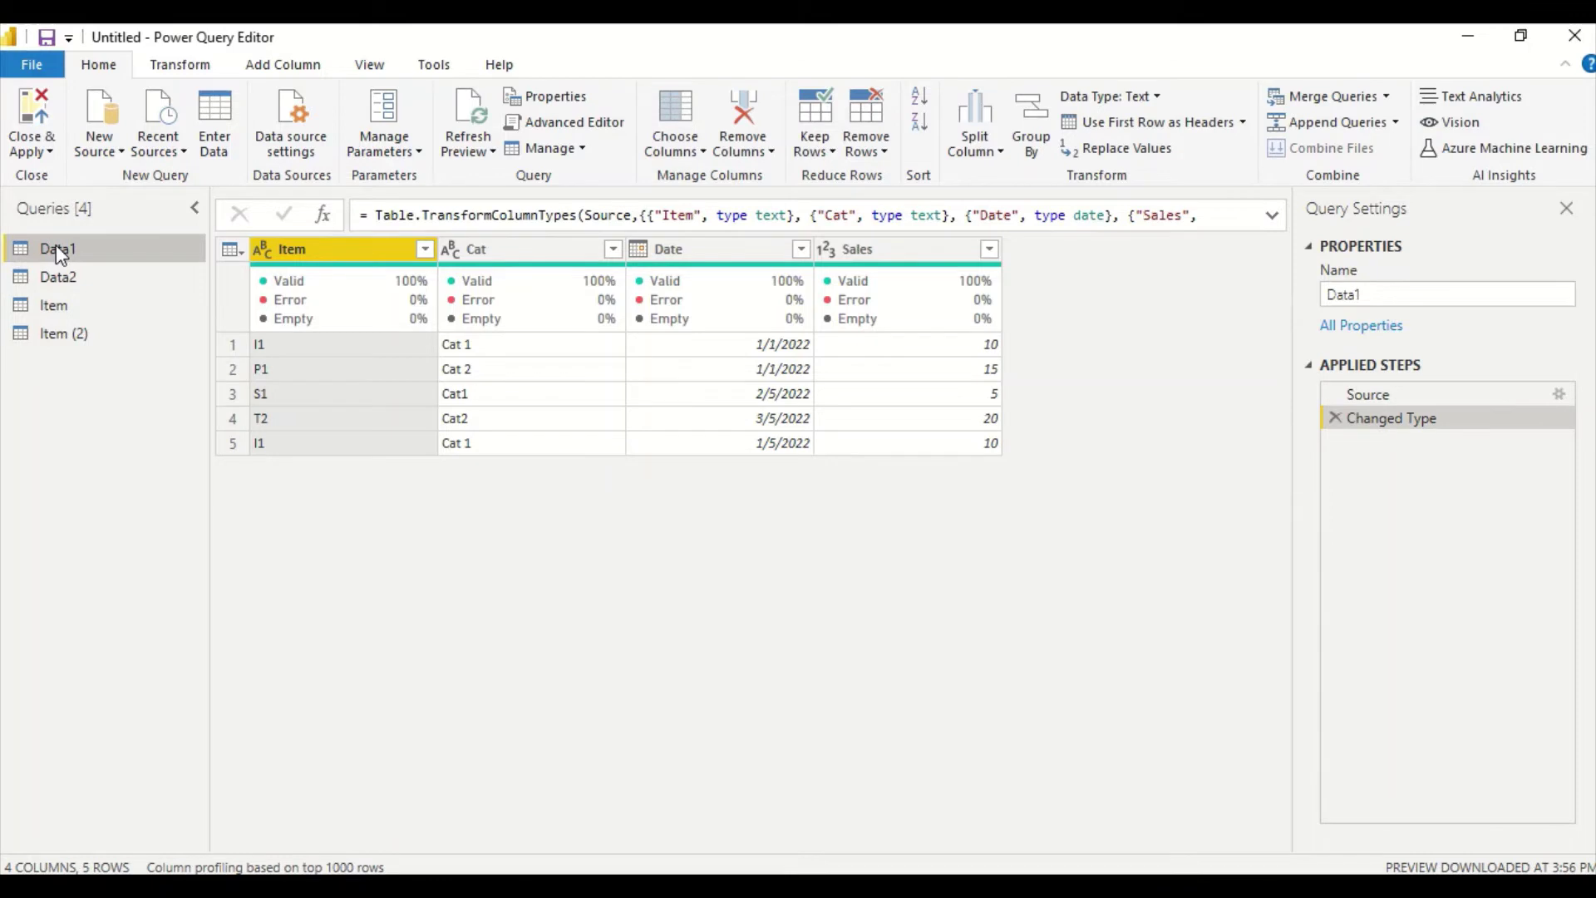
pyautogui.click(120, 150)
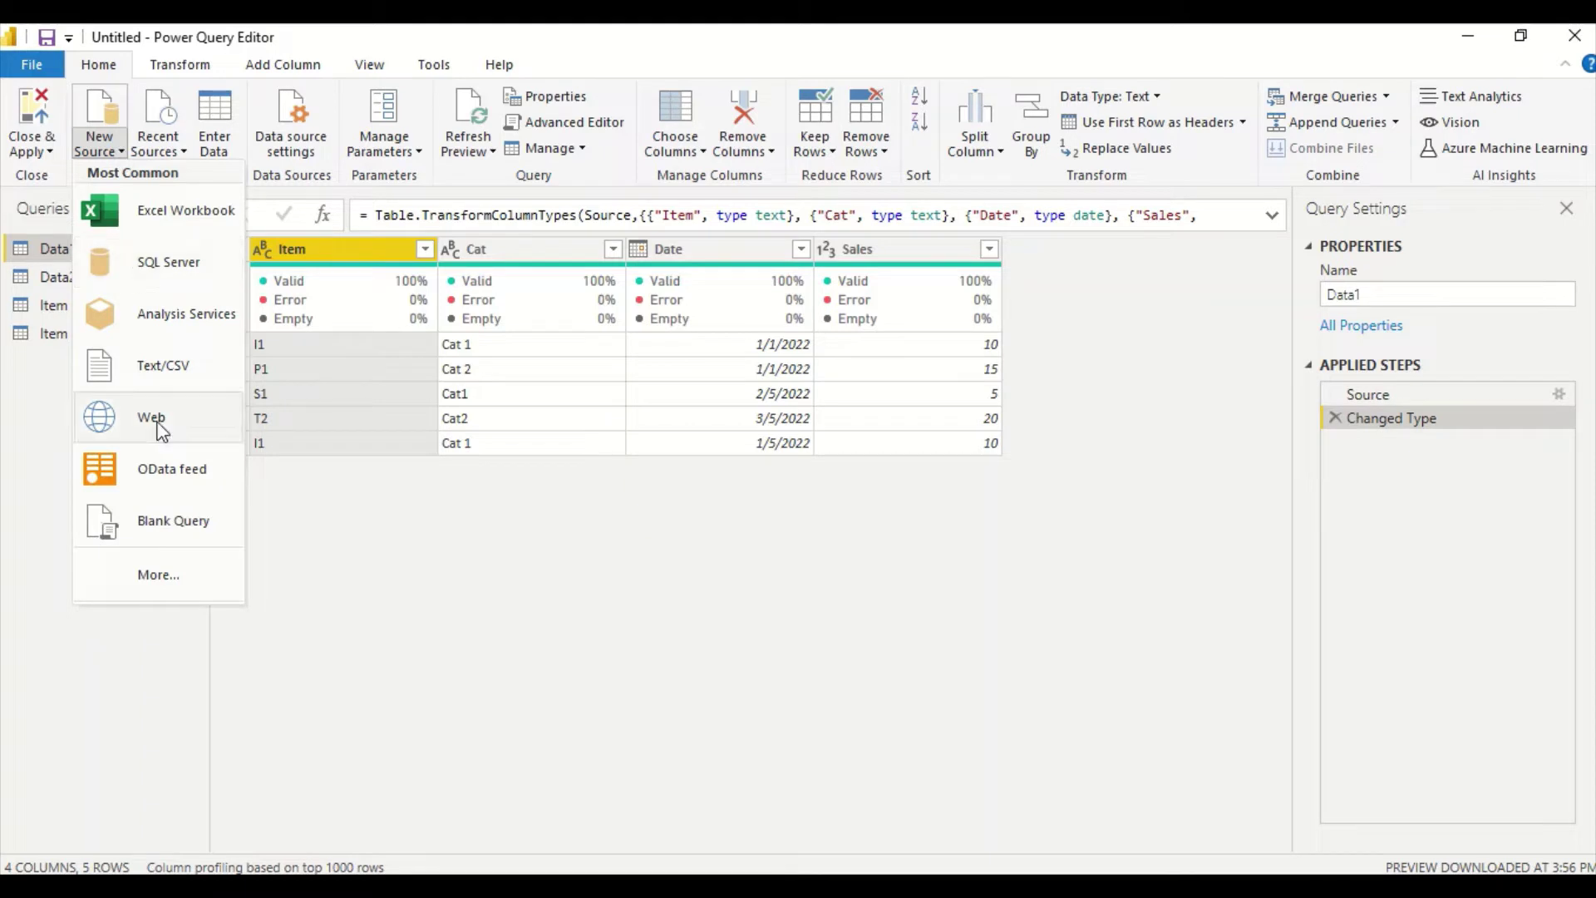
pyautogui.press('Escape')
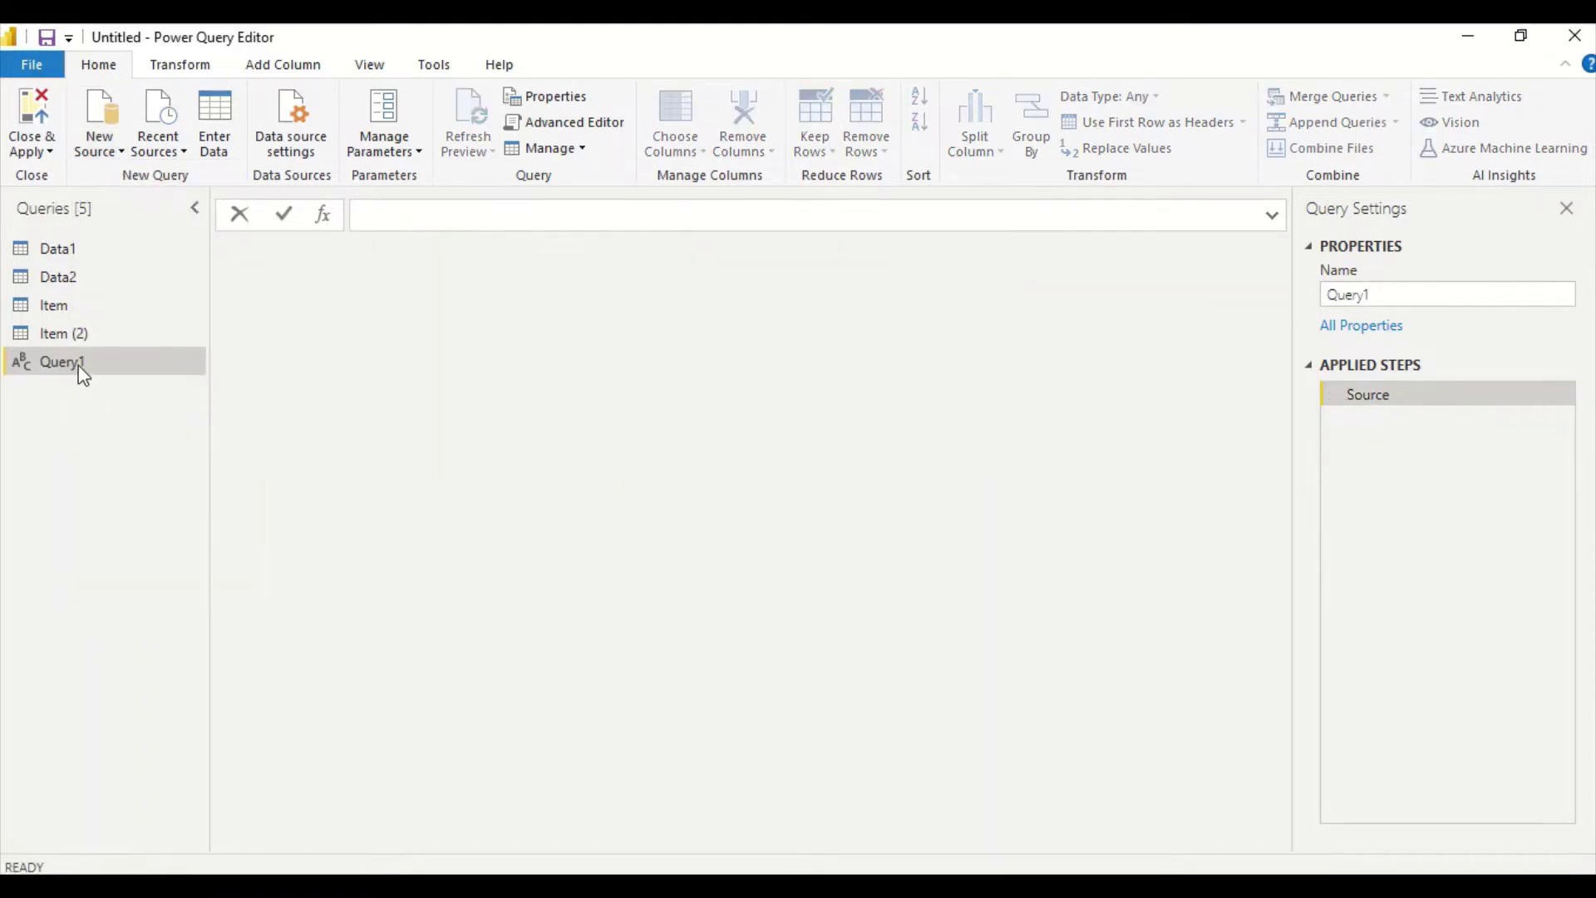
pyautogui.rightClick(83, 376)
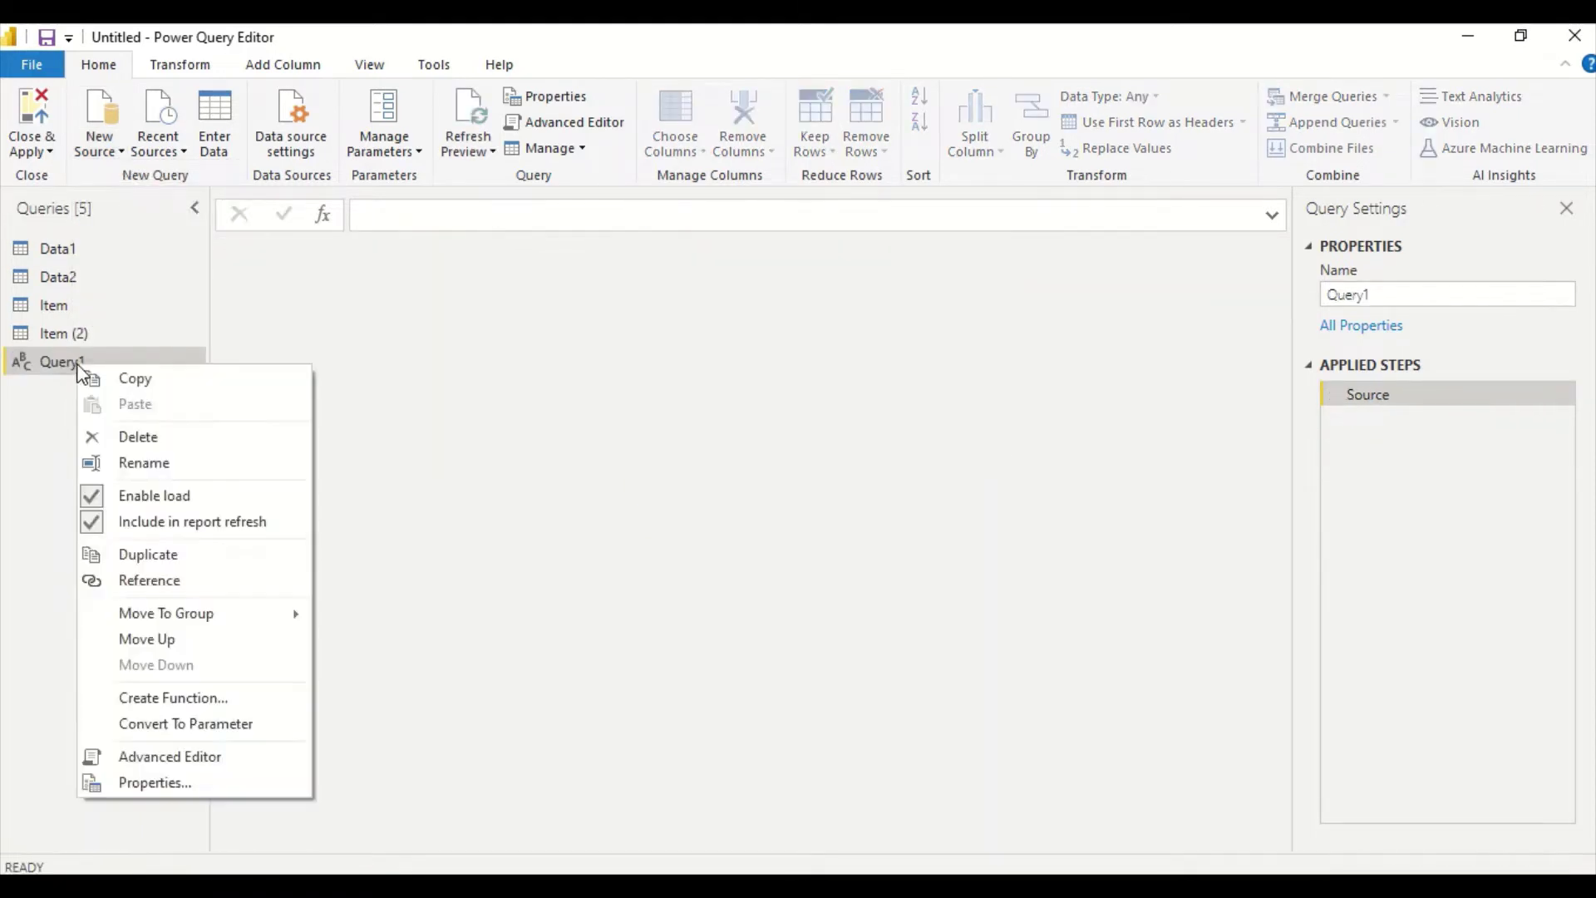
pyautogui.click(154, 756)
# Step: Define the blank query's Source as List.Combine(Data1[Cat], Data2[Cat])
pyautogui.click(399, 288)
pyautogui.press('BackSpace')
pyautogui.press('BackSpace')
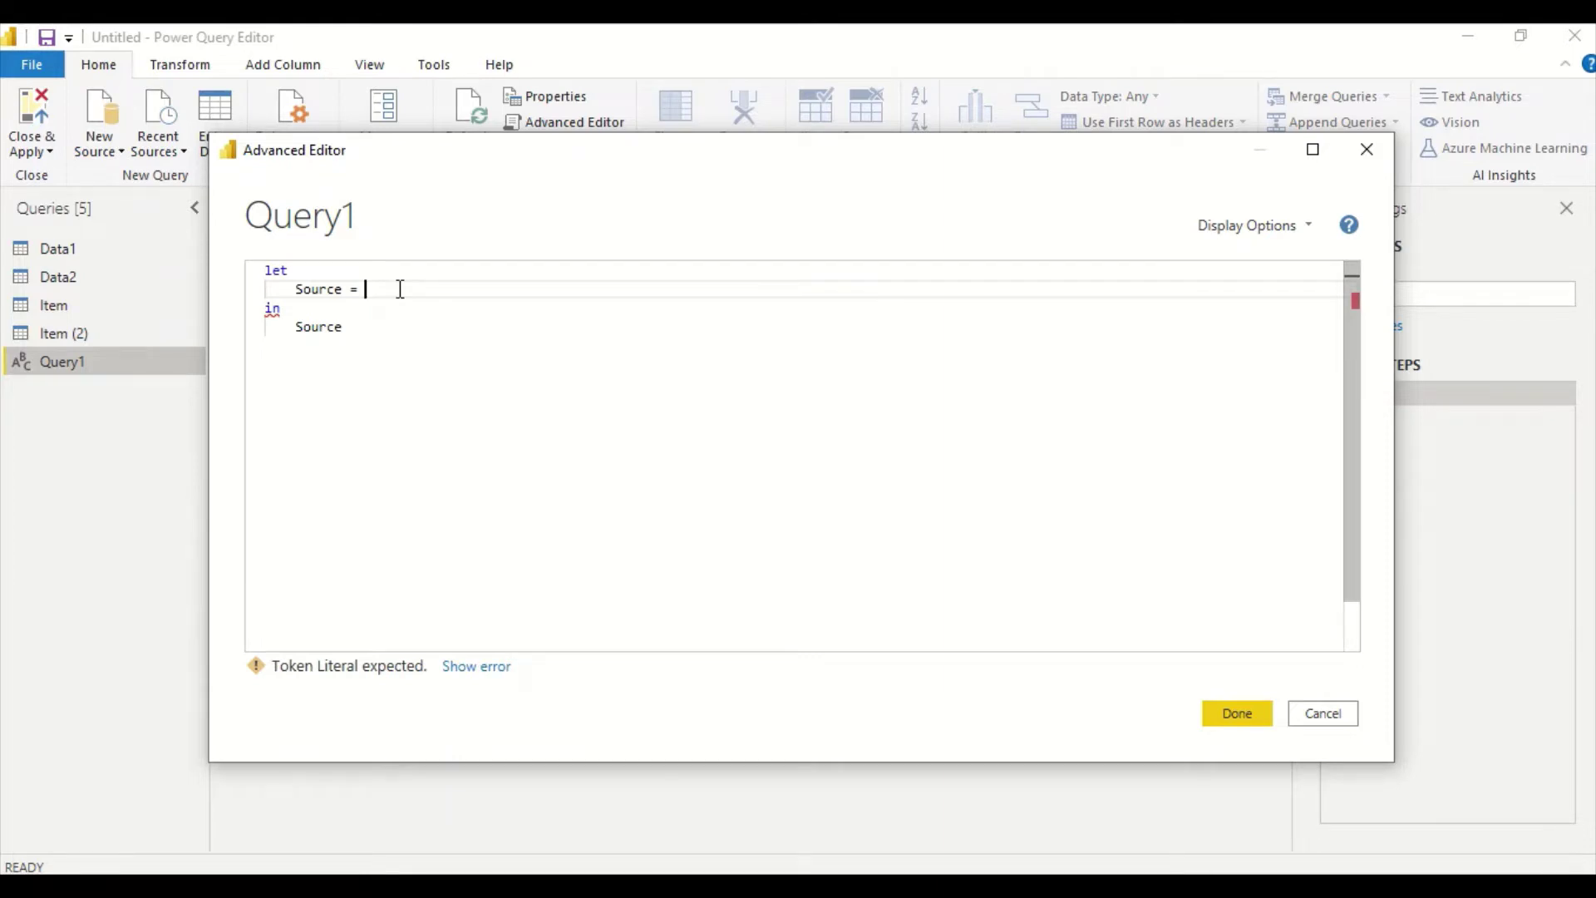
pyautogui.write('is')
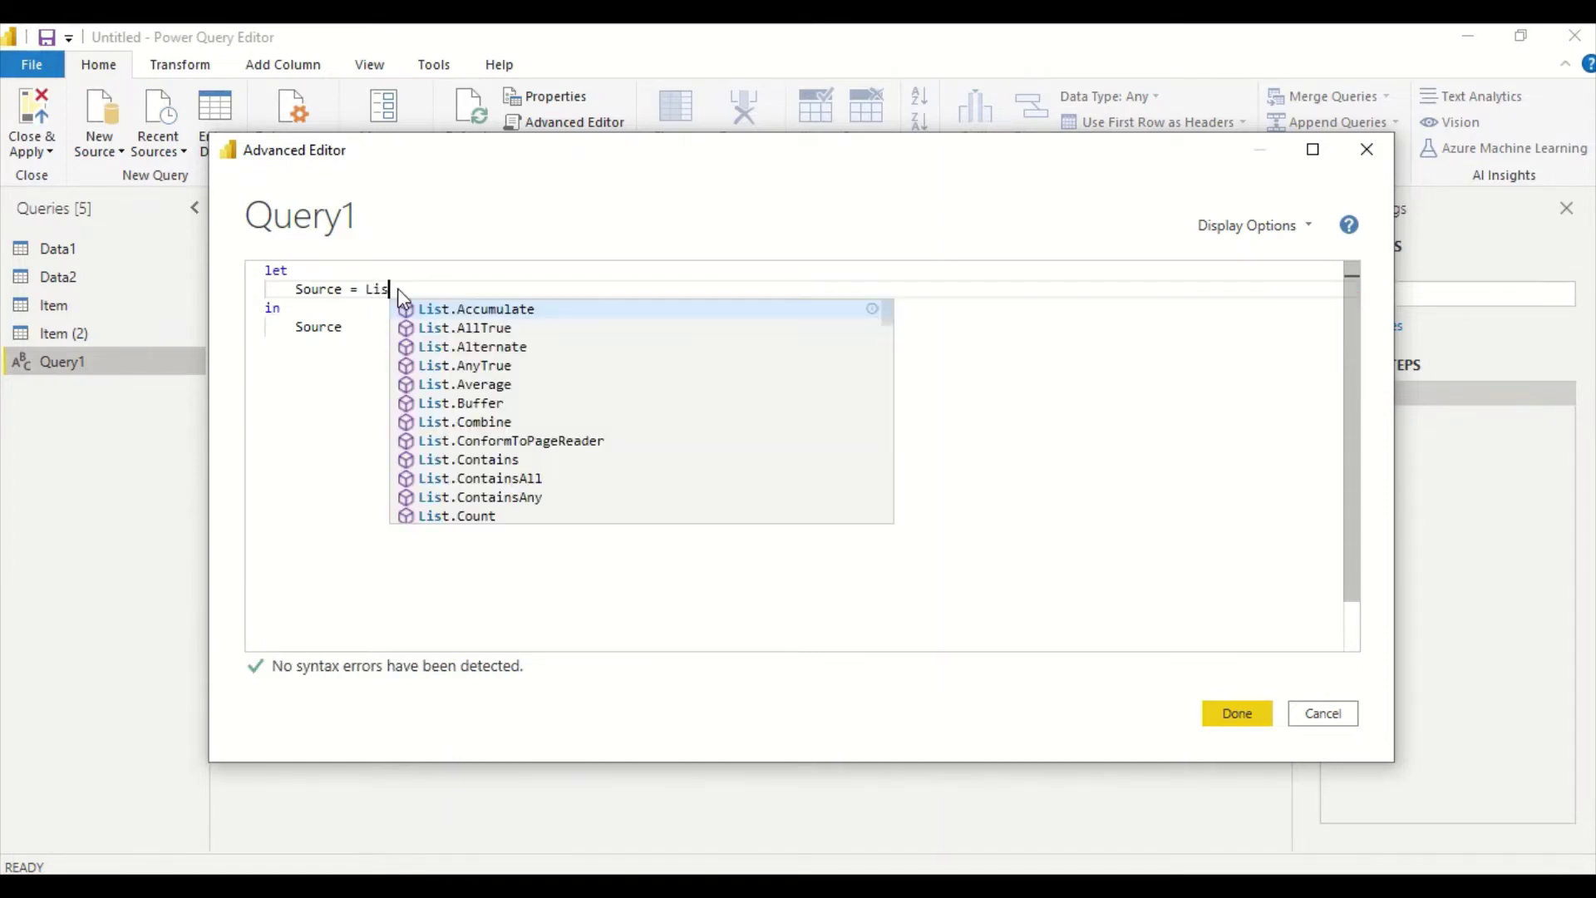
pyautogui.write('t.C')
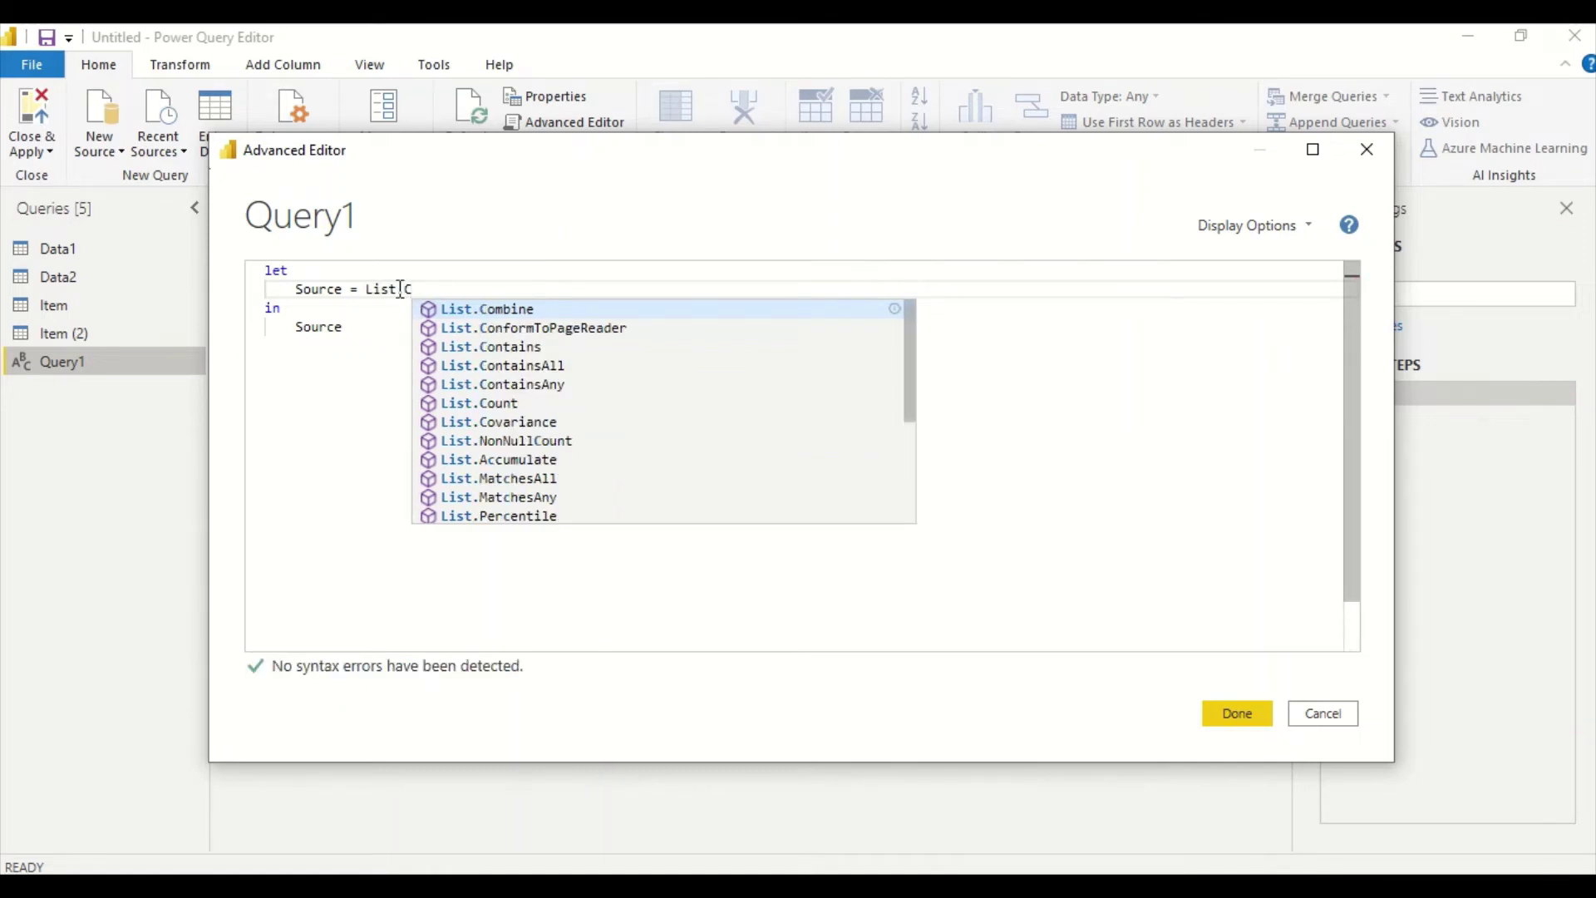
pyautogui.press('Tab')
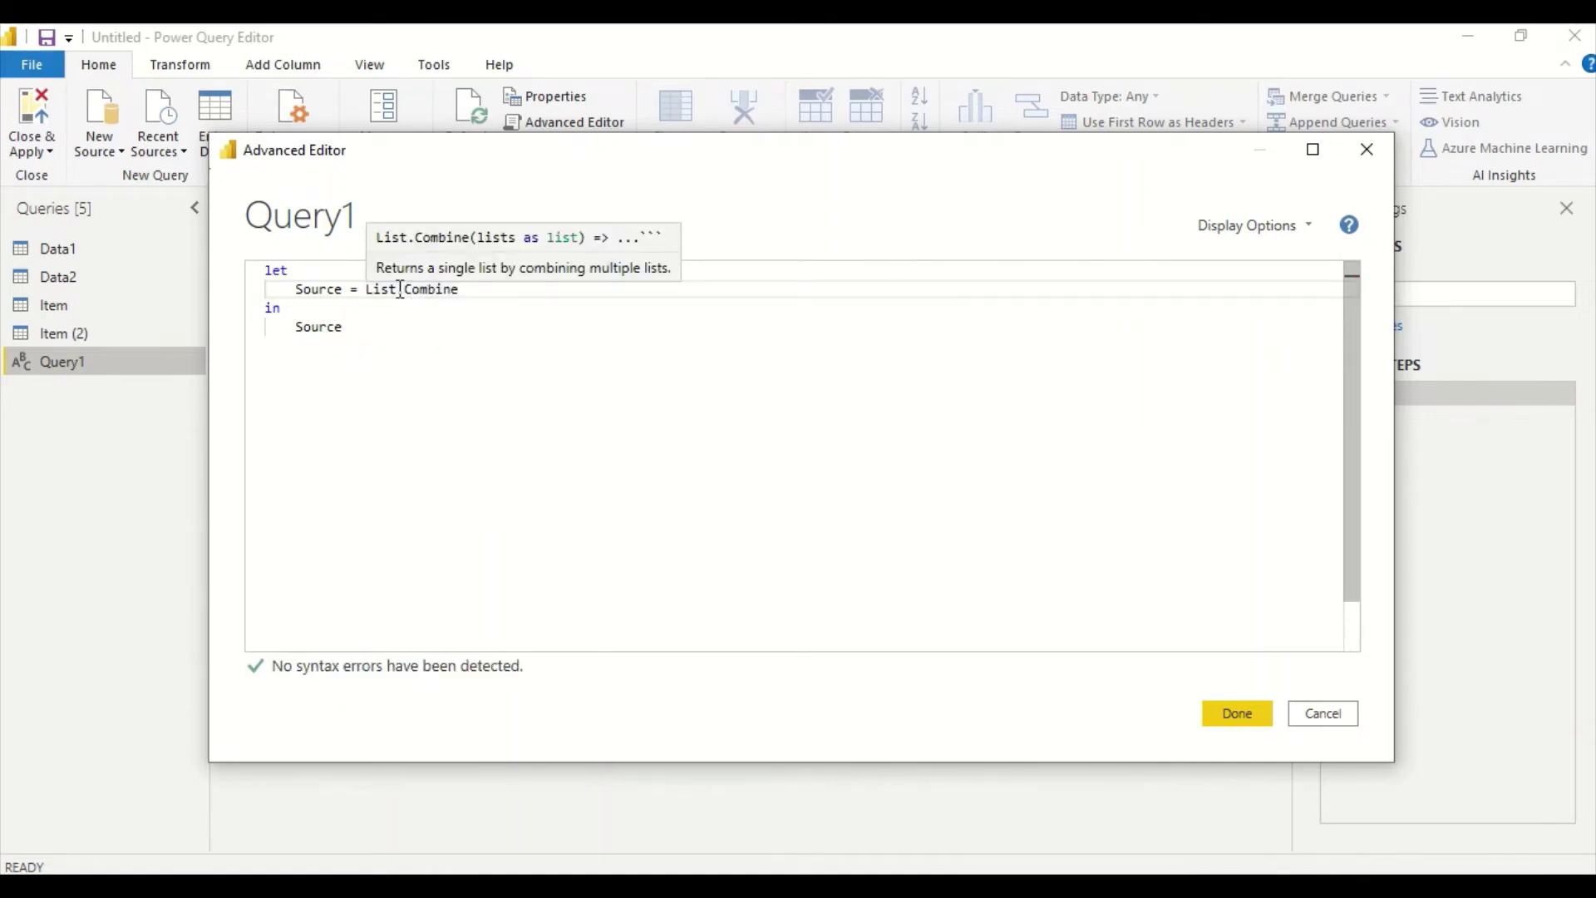
pyautogui.write('(')
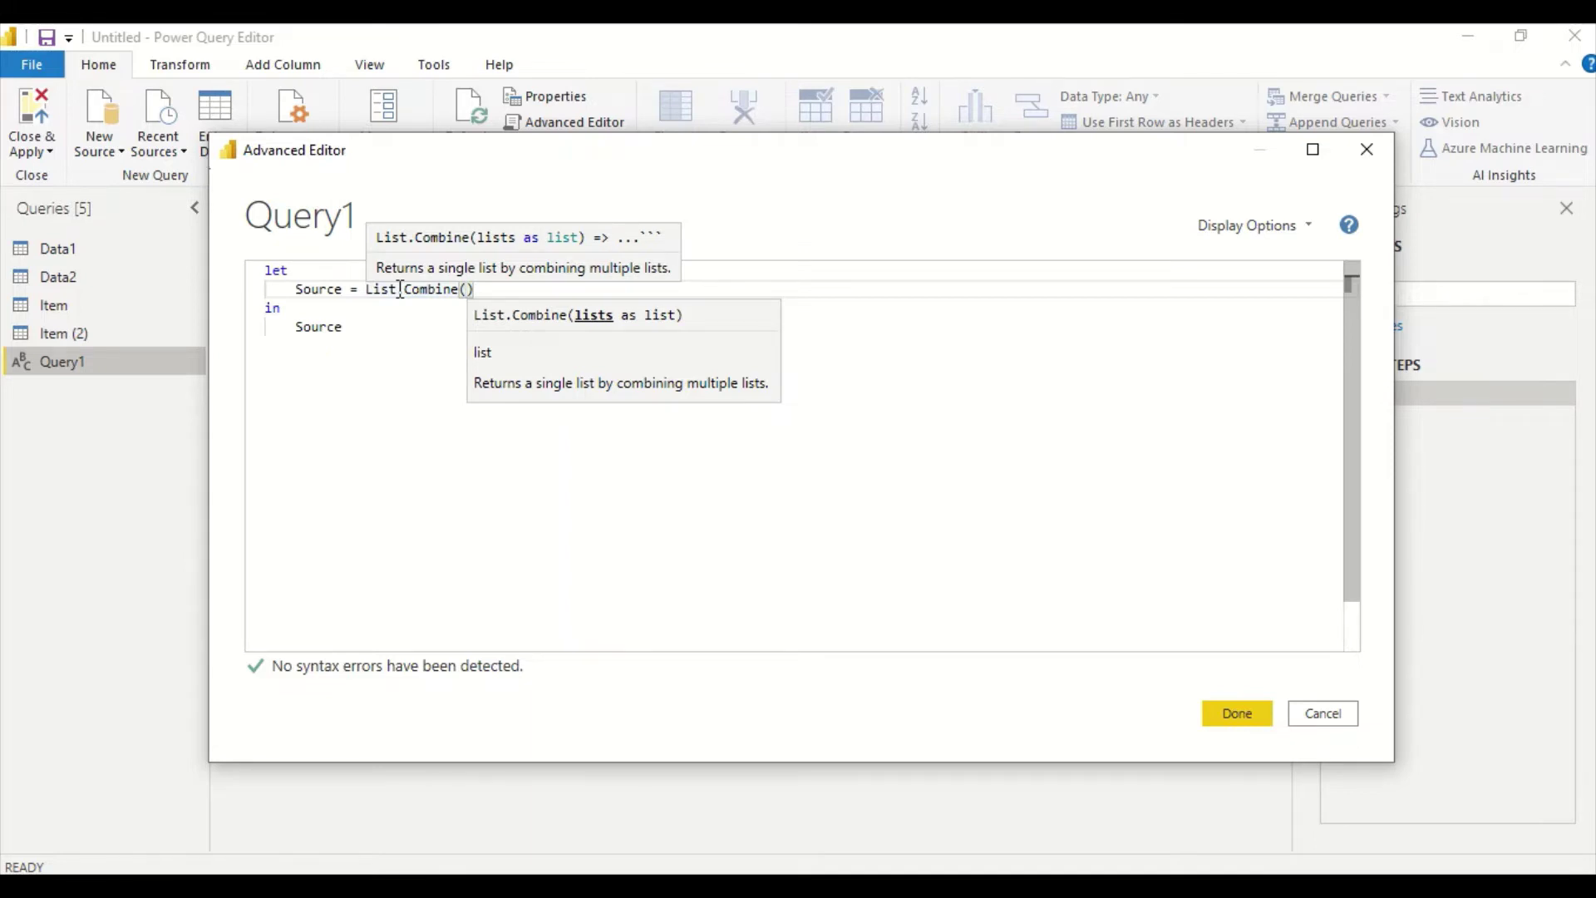
pyautogui.write('Data1')
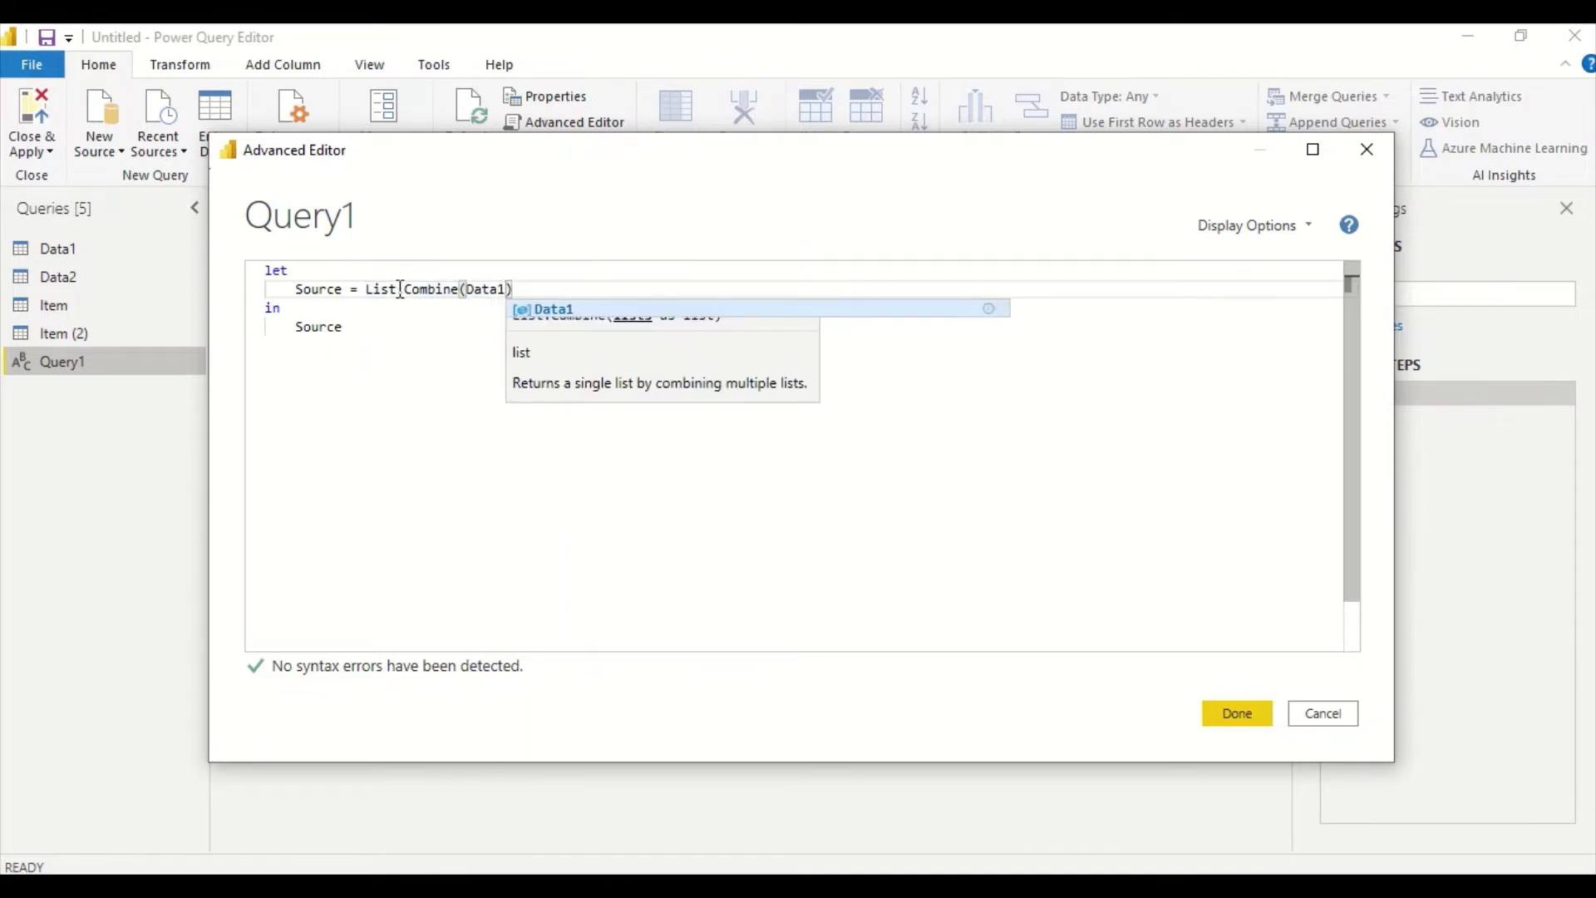
pyautogui.write('[Cate')
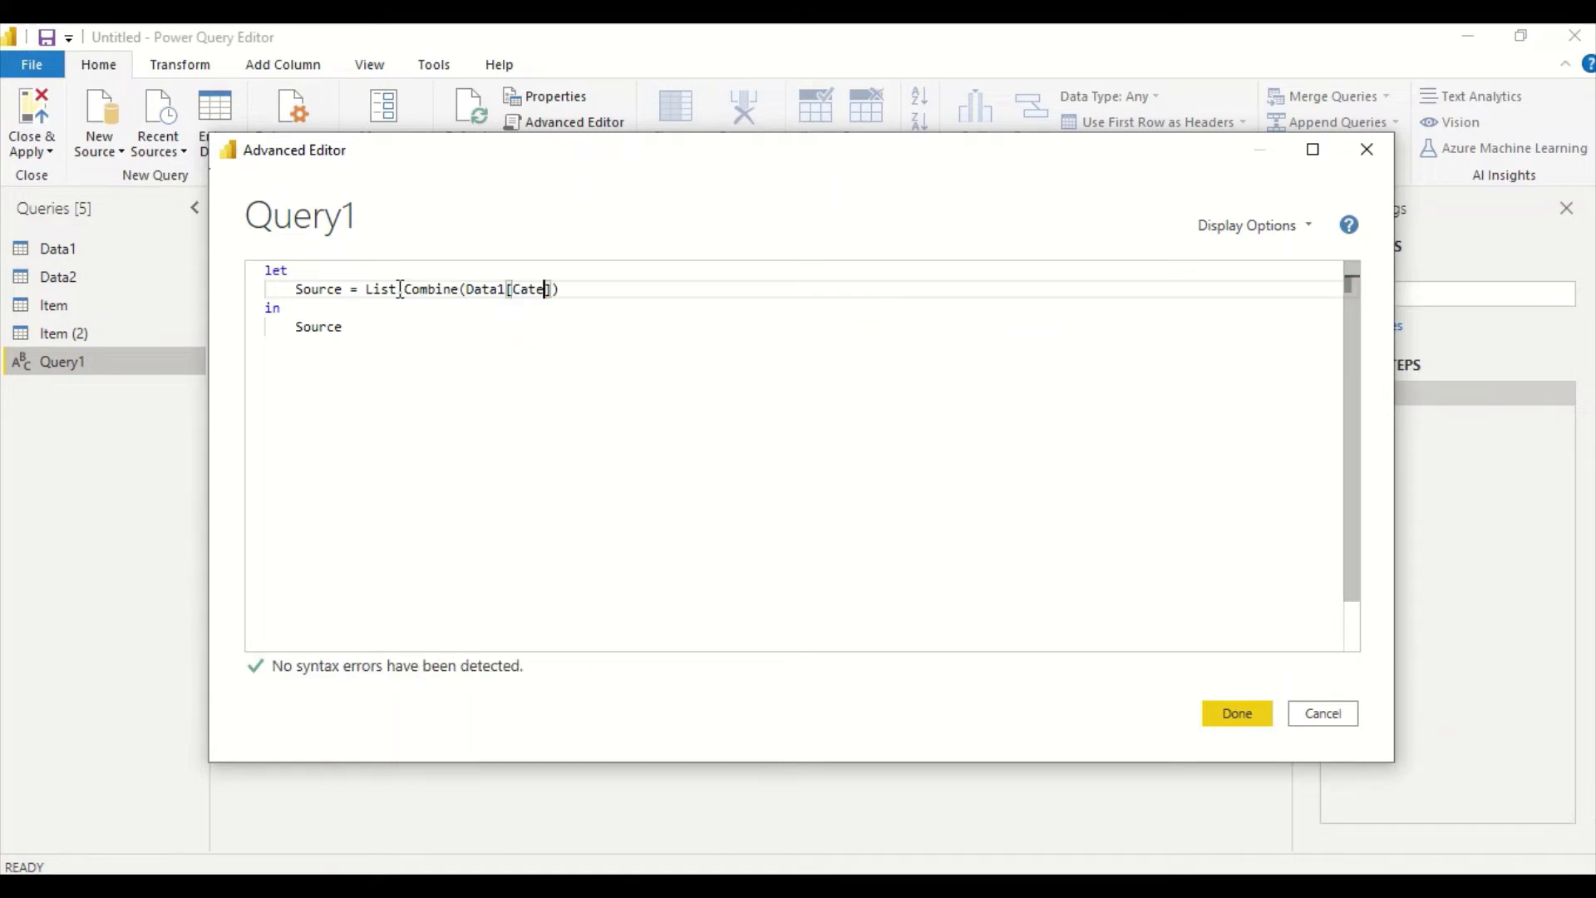
pyautogui.press('BackSpace')
pyautogui.press('Right')
pyautogui.write(', ')
pyautogui.write('Date')
pyautogui.press('BackSpace')
pyautogui.write('a2[Cat')
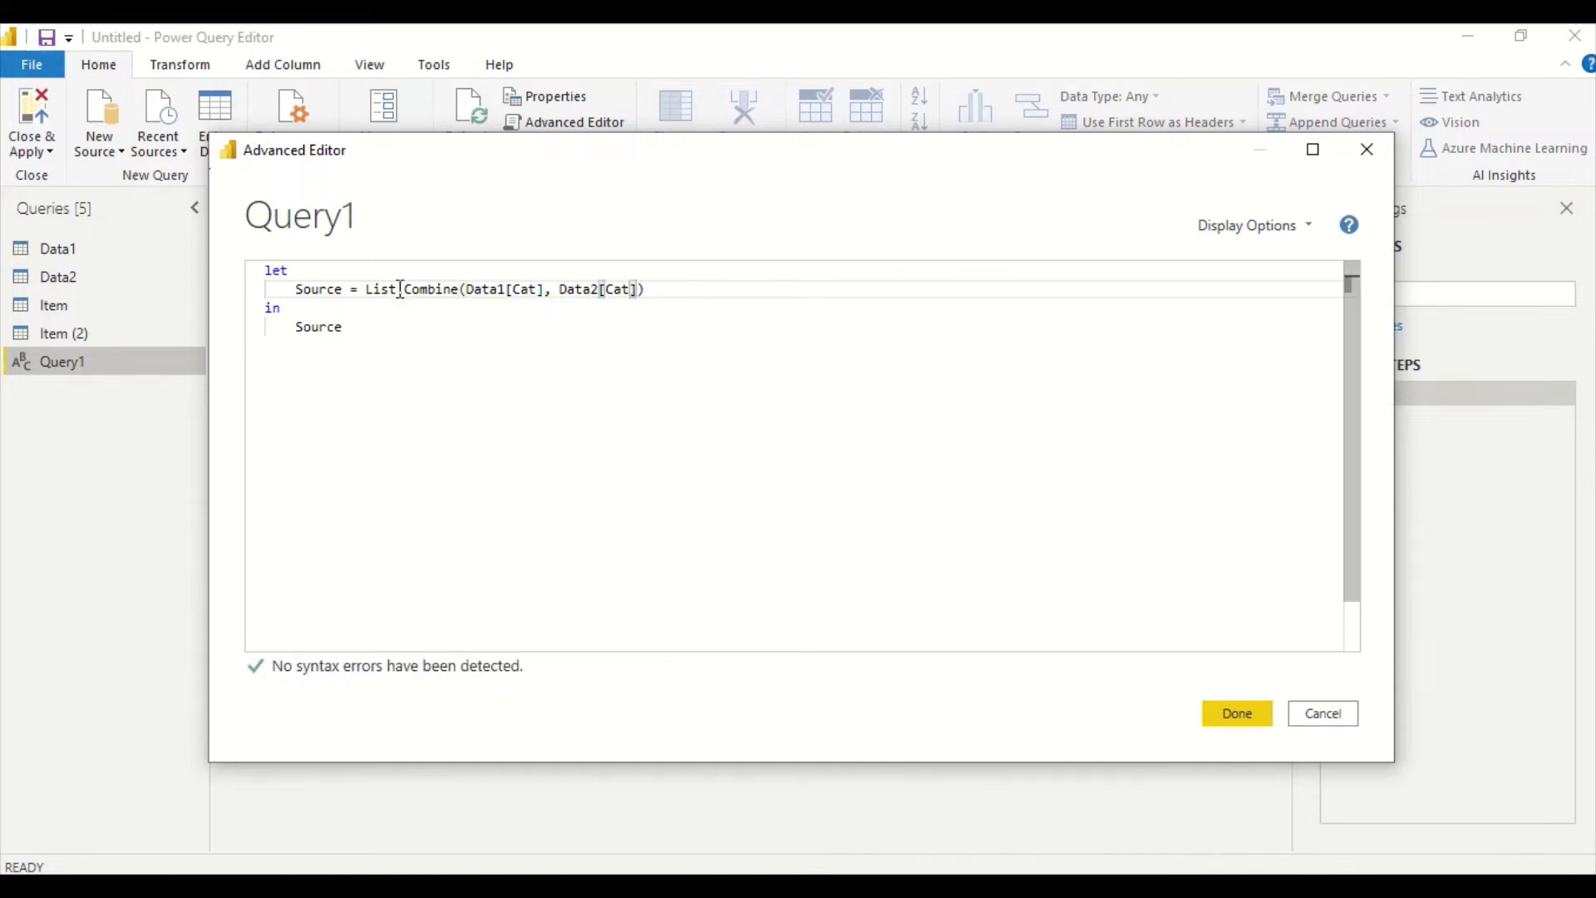
pyautogui.hotkey('alt', 'Tab')
pyautogui.hotkey('alt', 'Tab')
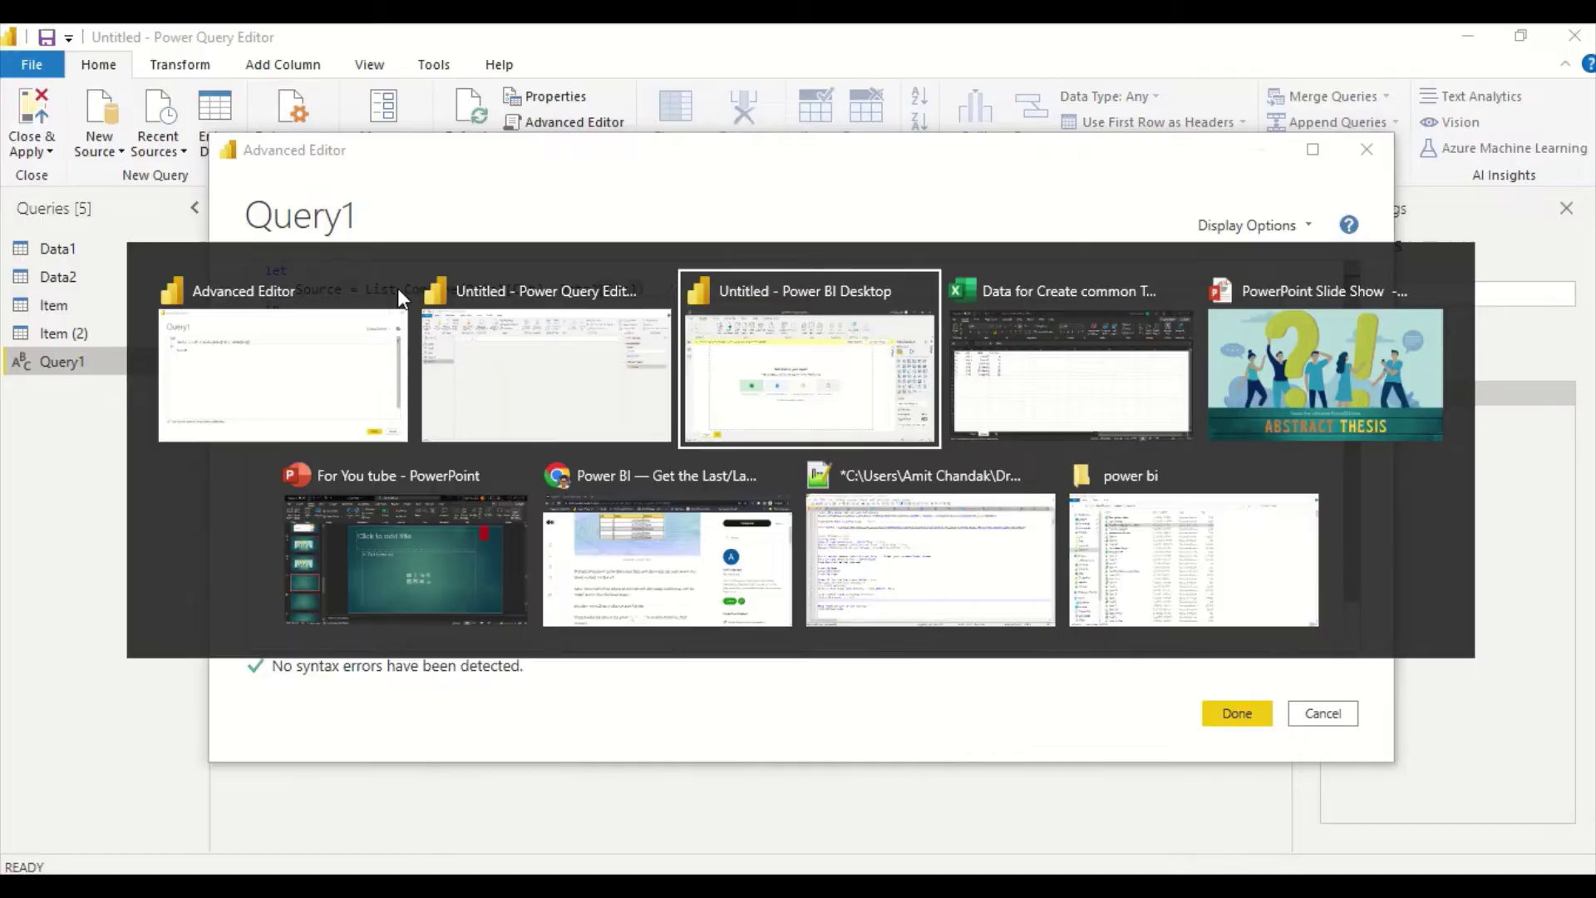
pyautogui.hotkey('alt', 'Tab')
pyautogui.hotkey('alt', 'Tab')
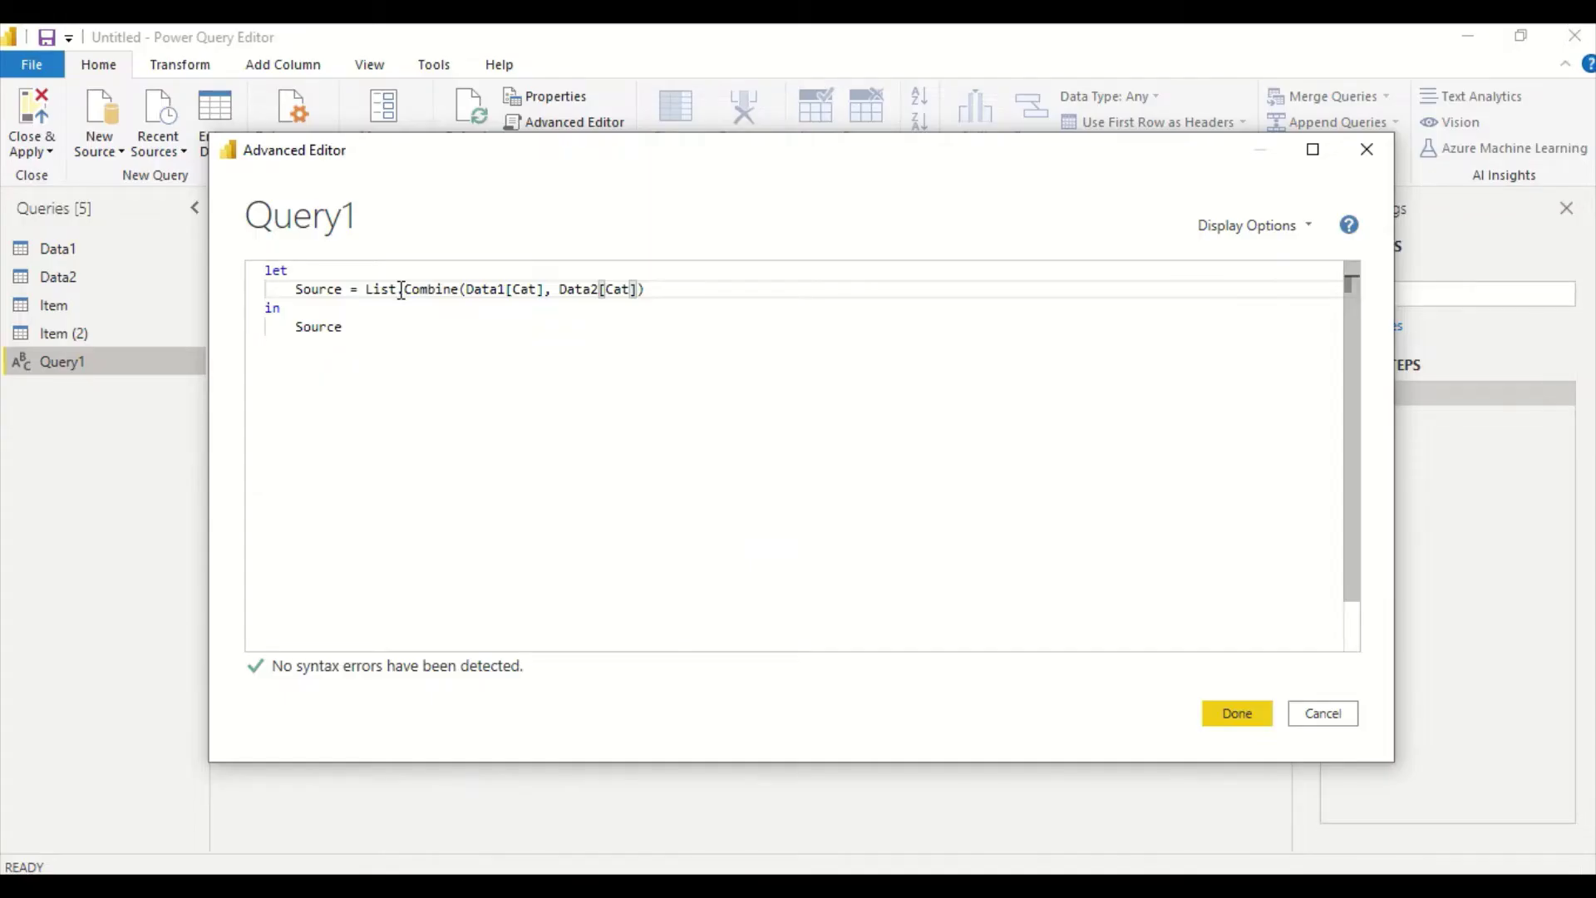
pyautogui.click(670, 287)
pyautogui.moveTo(469, 288); pyautogui.dragTo(548, 287)
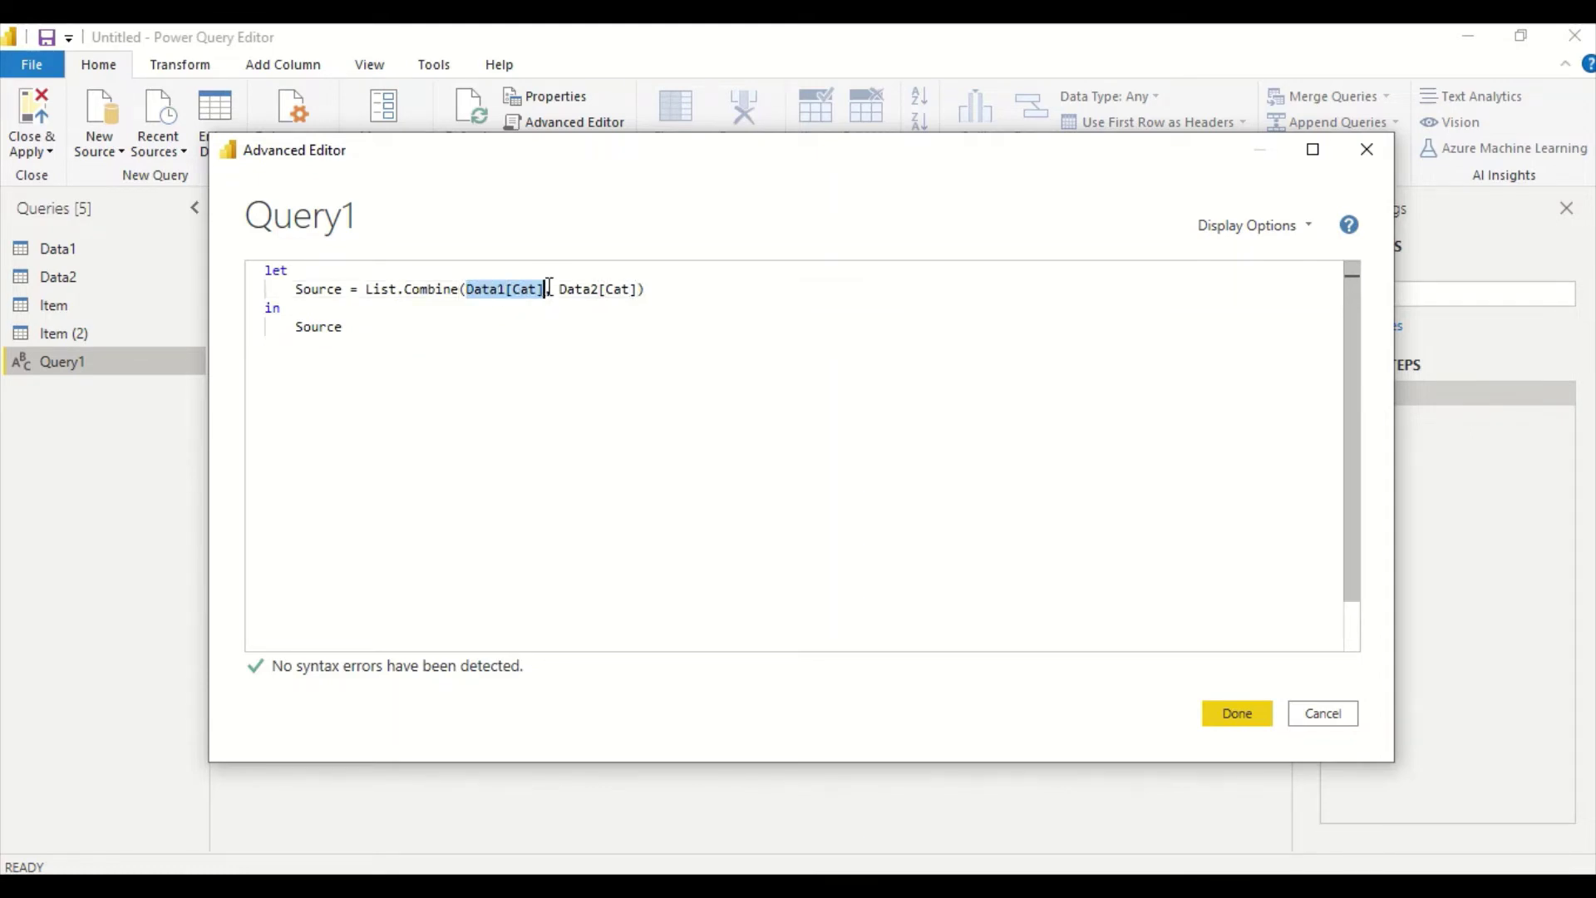
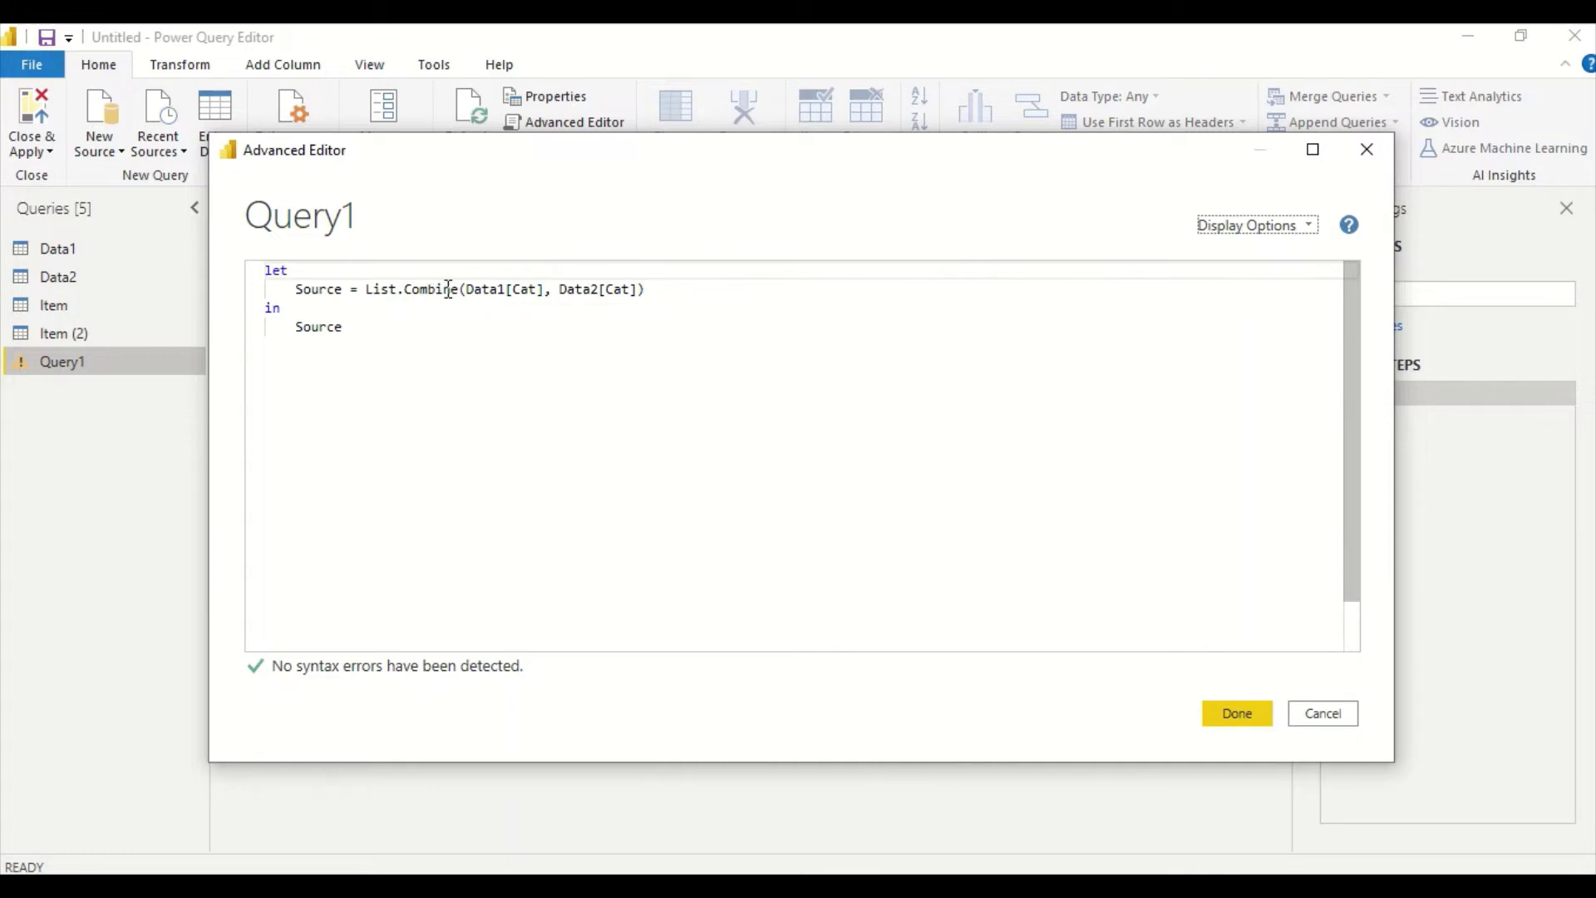
# Step: Wrap the two Cat columns in curly braces so Source reads List.Combine({Data1[Cat], Data2[Cat]}), and apply the code
pyautogui.click(465, 290)
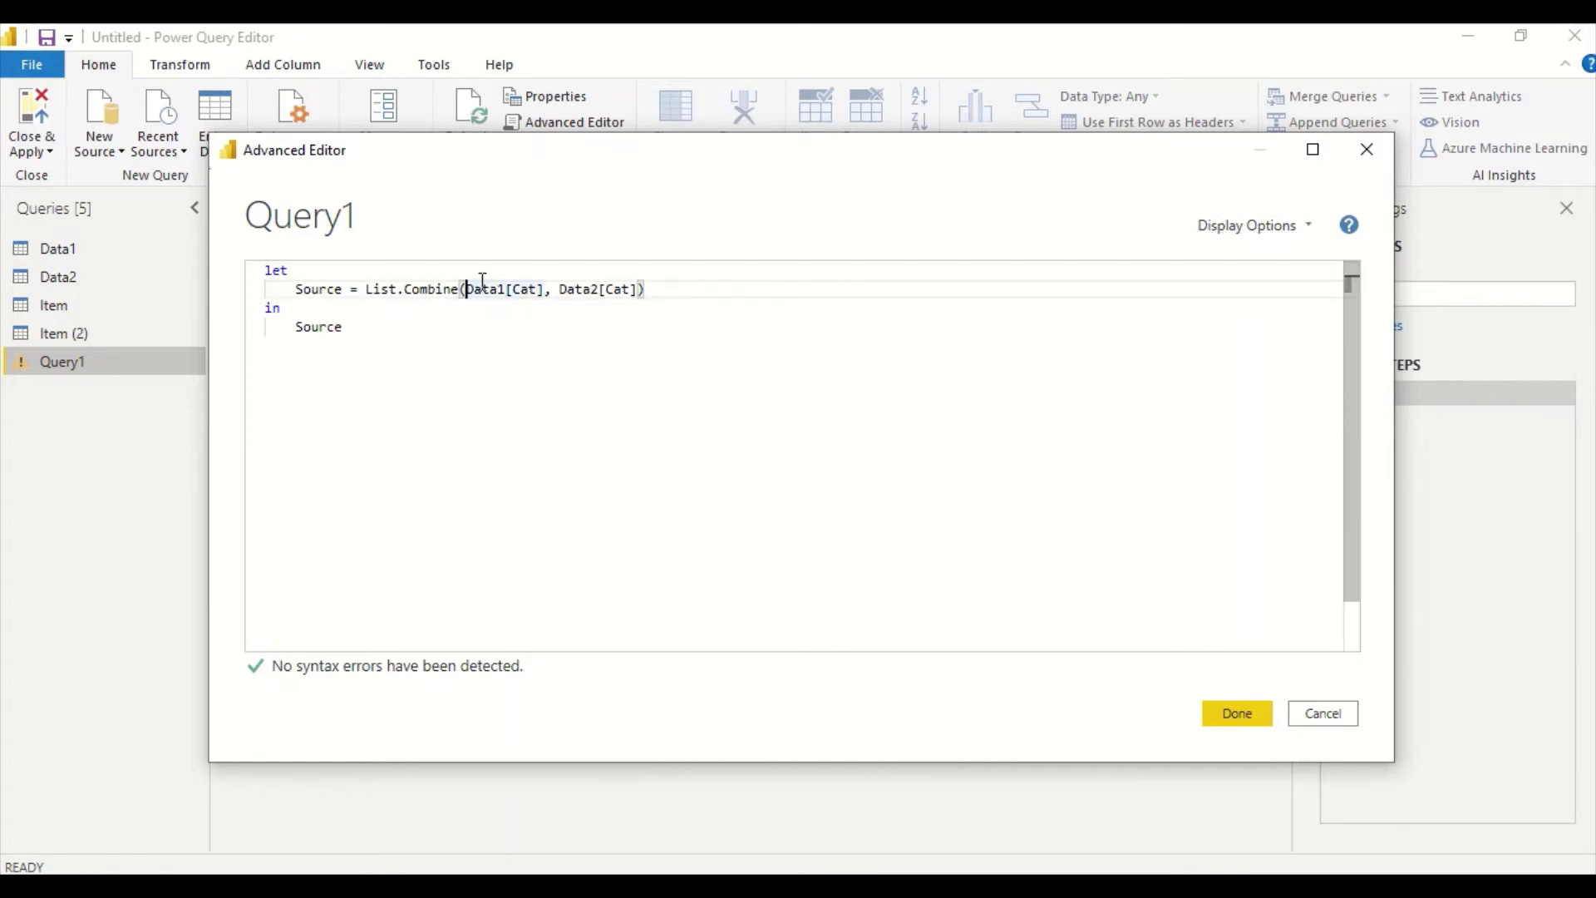
pyautogui.write('{')
pyautogui.press('Right')
pyautogui.press('Right')
pyautogui.press('Right')
pyautogui.press('Right')
pyautogui.press('Right')
pyautogui.press('Right')
pyautogui.press('Right')
pyautogui.press('Right')
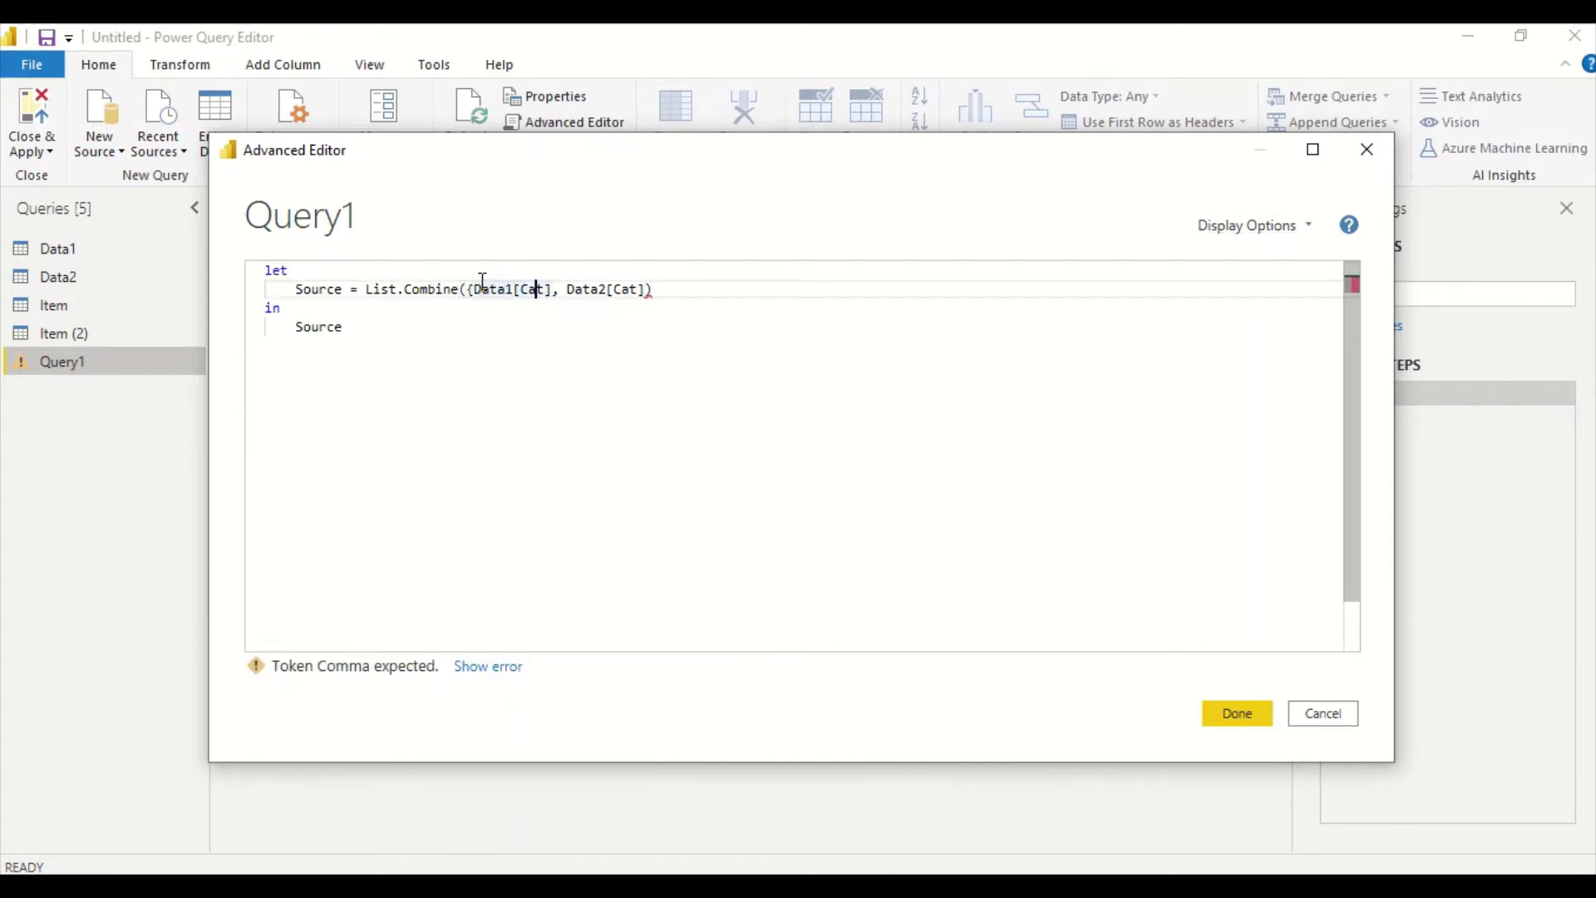
pyautogui.press('Right')
pyautogui.press('Right')
pyautogui.press('Right')
pyautogui.press('Right')
pyautogui.press('Right')
pyautogui.press('Right')
pyautogui.press('Right')
pyautogui.press('Right')
pyautogui.press('Right')
pyautogui.press('Right')
pyautogui.press('Right')
pyautogui.press('Right')
pyautogui.press('Right')
pyautogui.press('Right')
pyautogui.write('}')
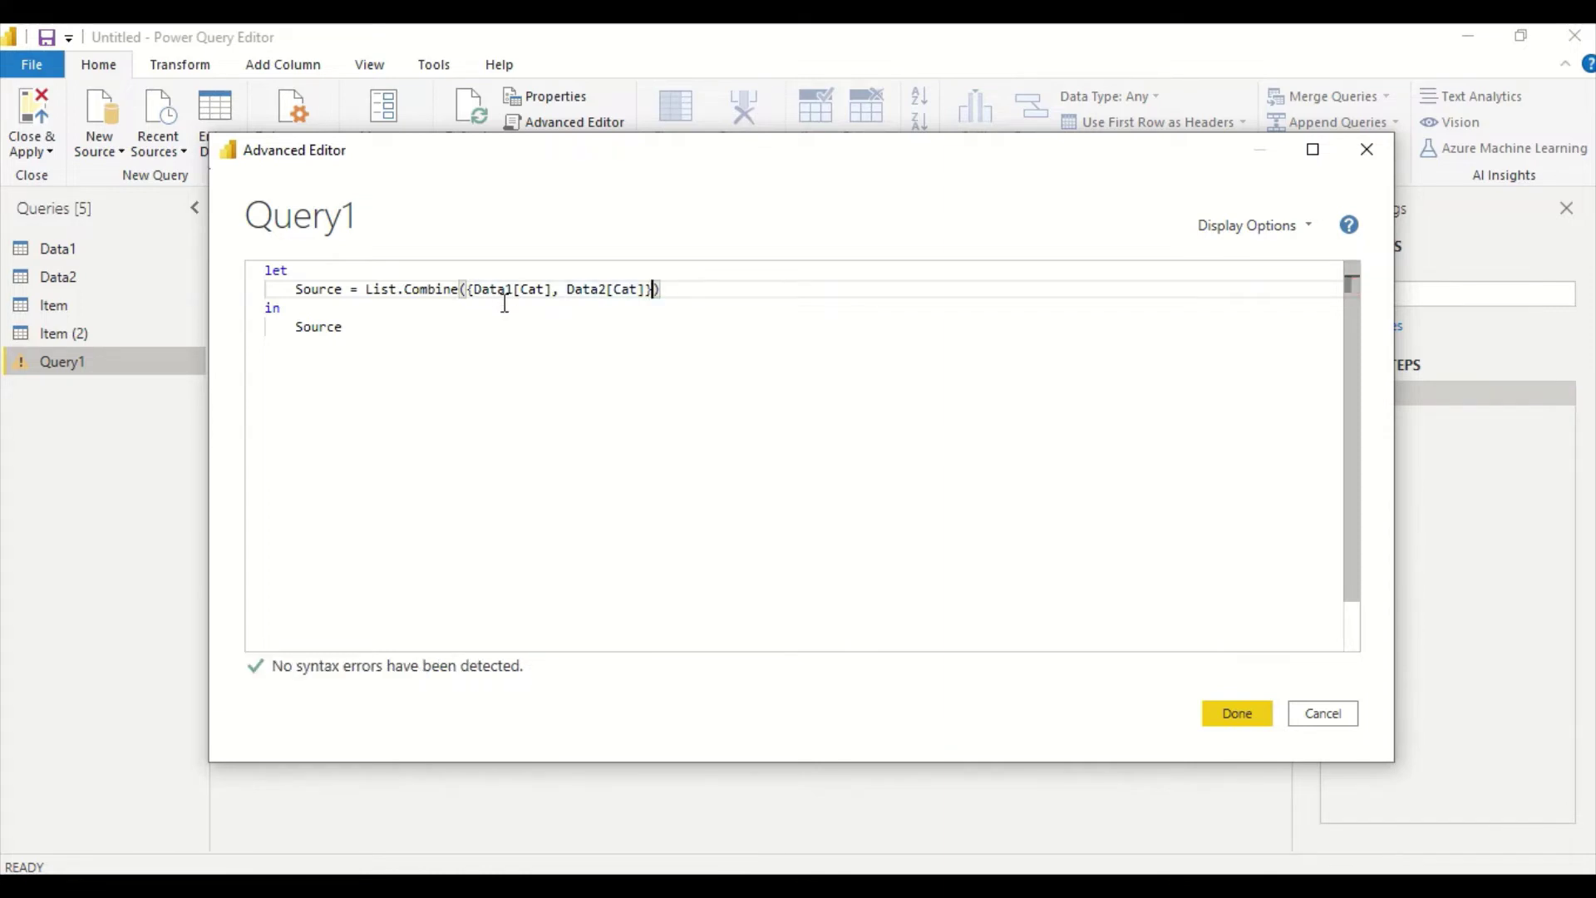
pyautogui.click(1257, 724)
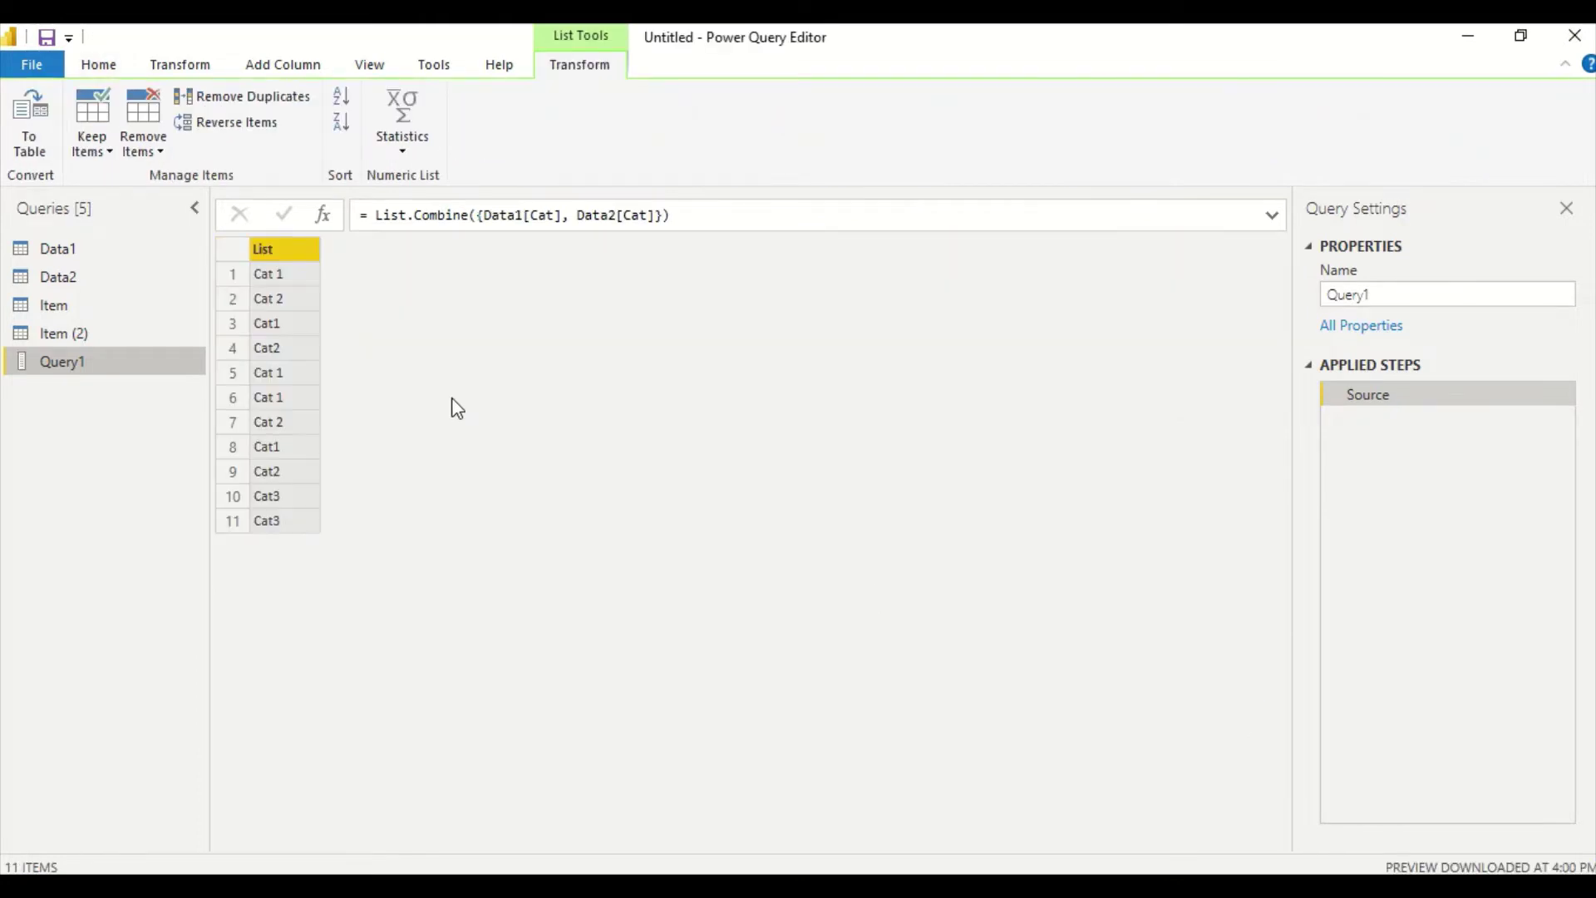
# Step: Remove the duplicate values from the combined Cat list, keeping it as a list
pyautogui.click(290, 260)
pyautogui.click(266, 97)
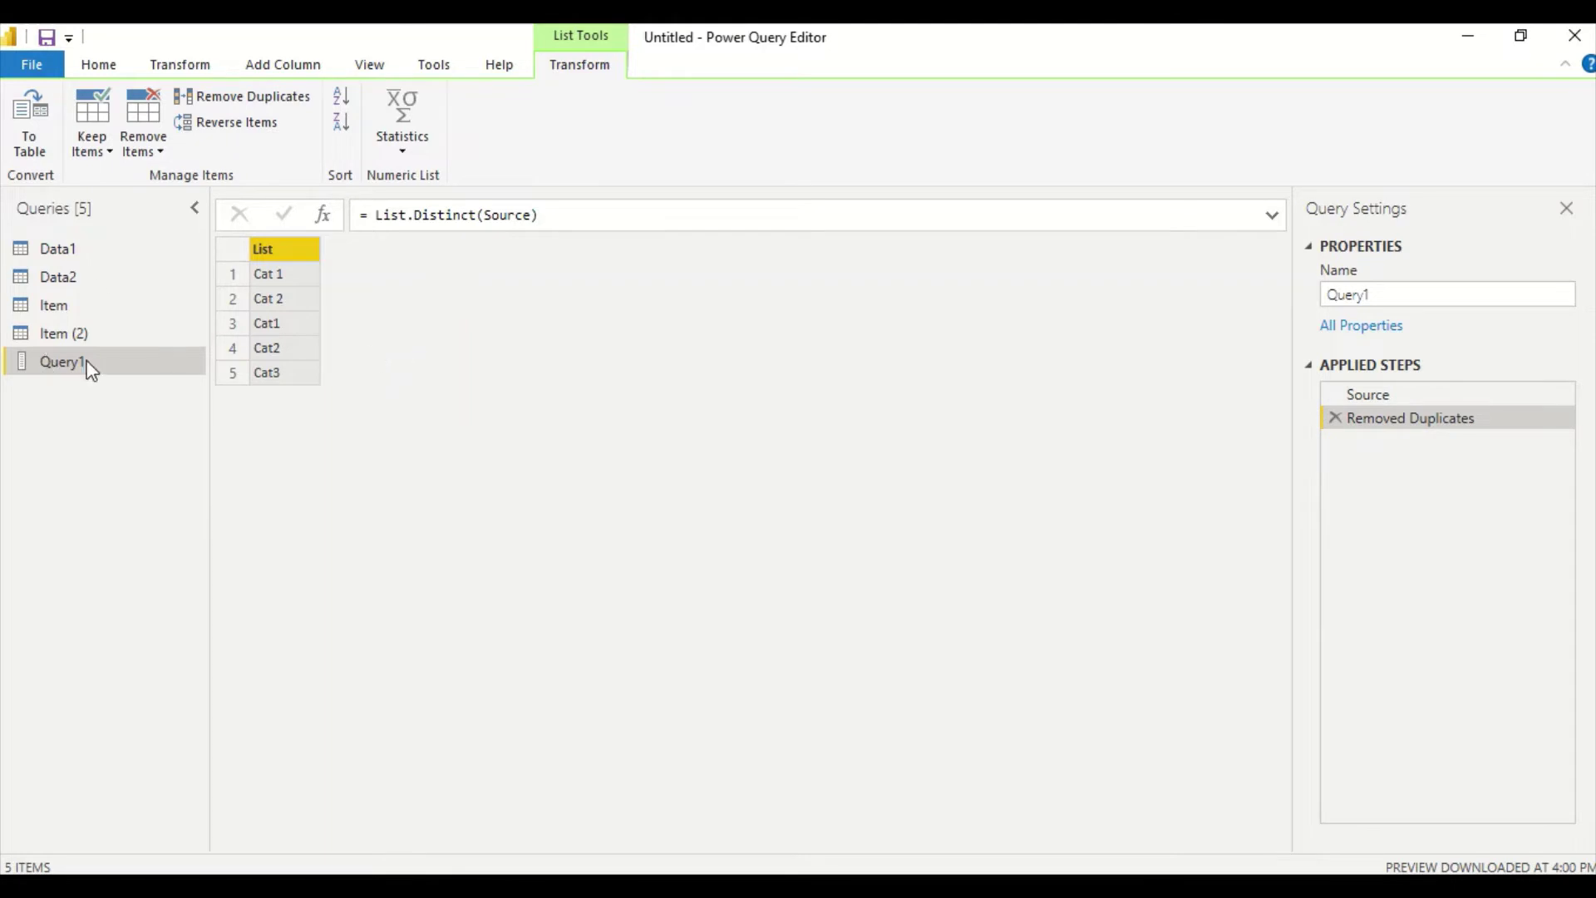
pyautogui.click(34, 153)
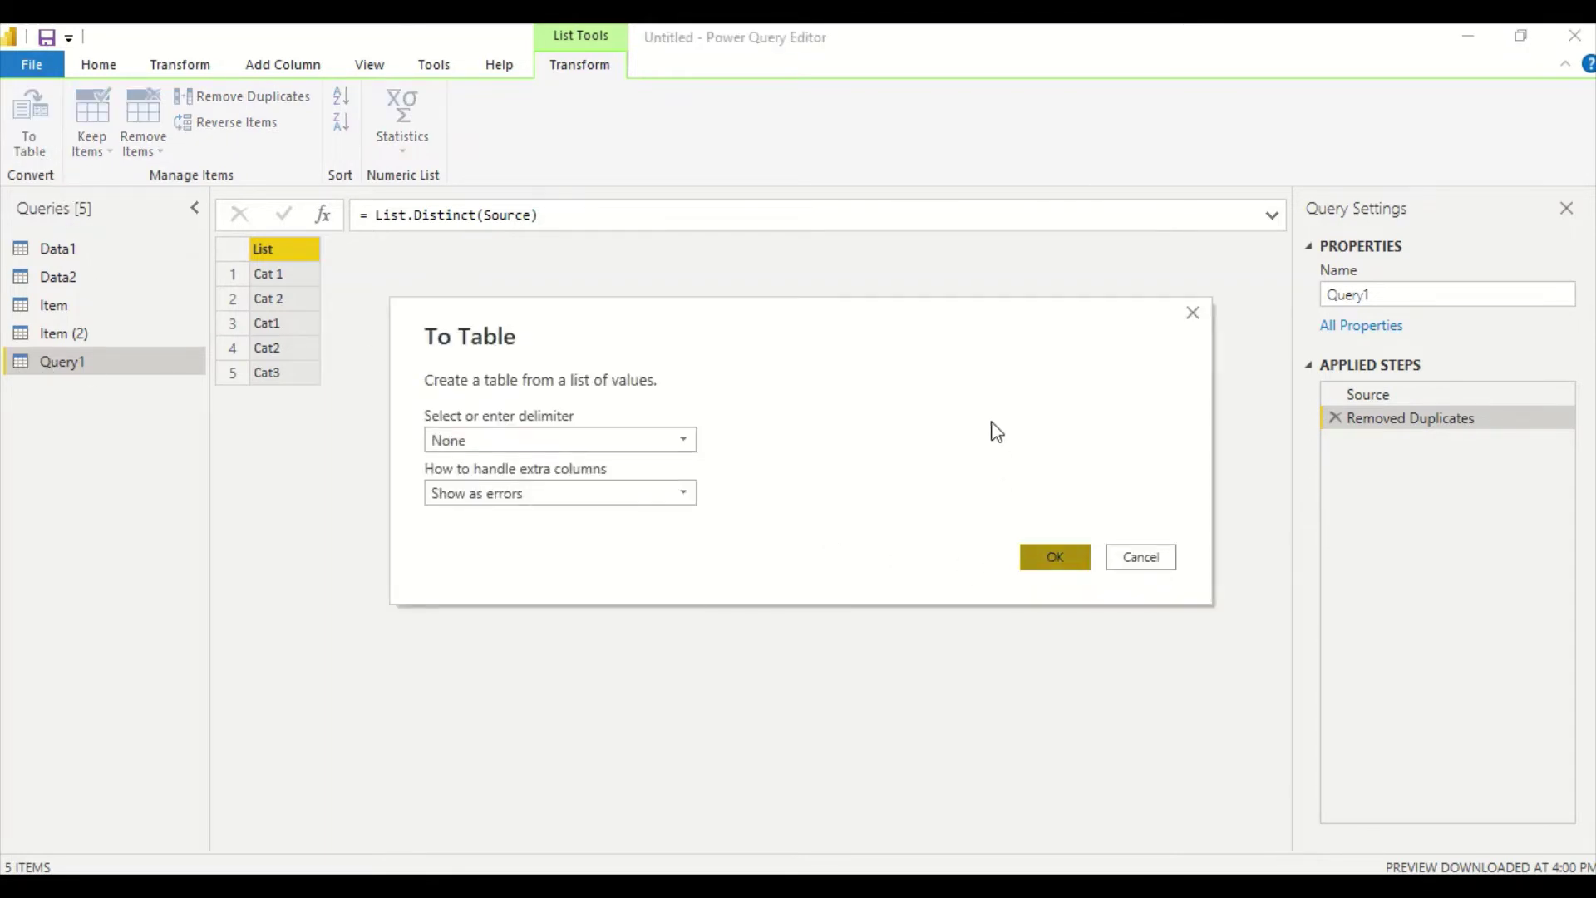
pyautogui.click(1142, 558)
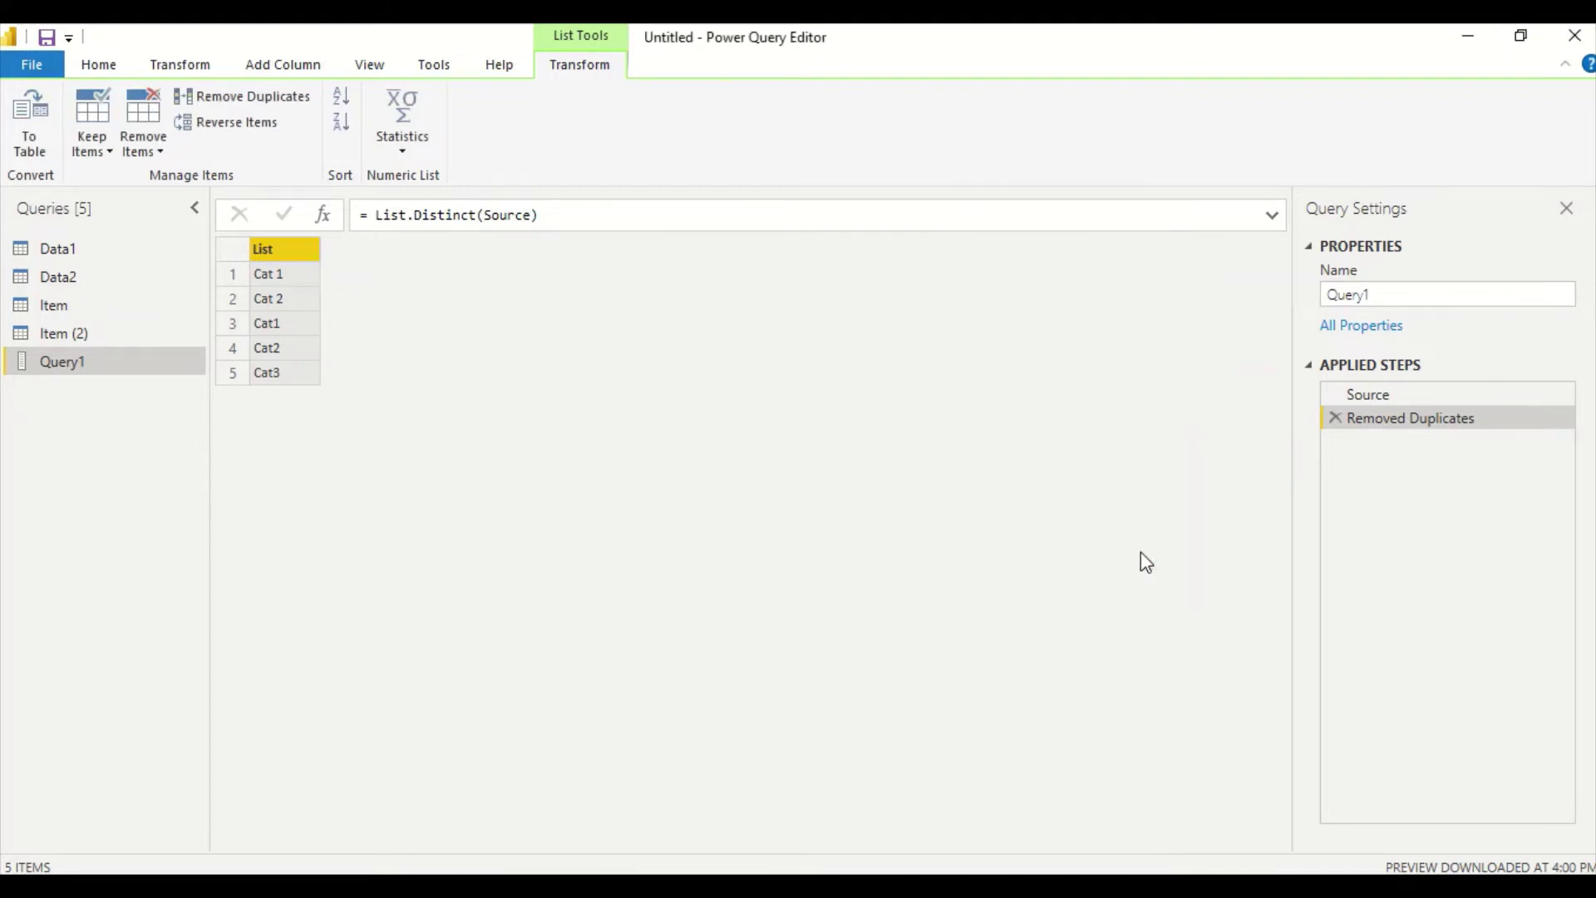
# Step: Open Query1's code in the Advanced Editor and wrap the Source's List.Combine expression in List.Distinct
pyautogui.rightClick(84, 372)
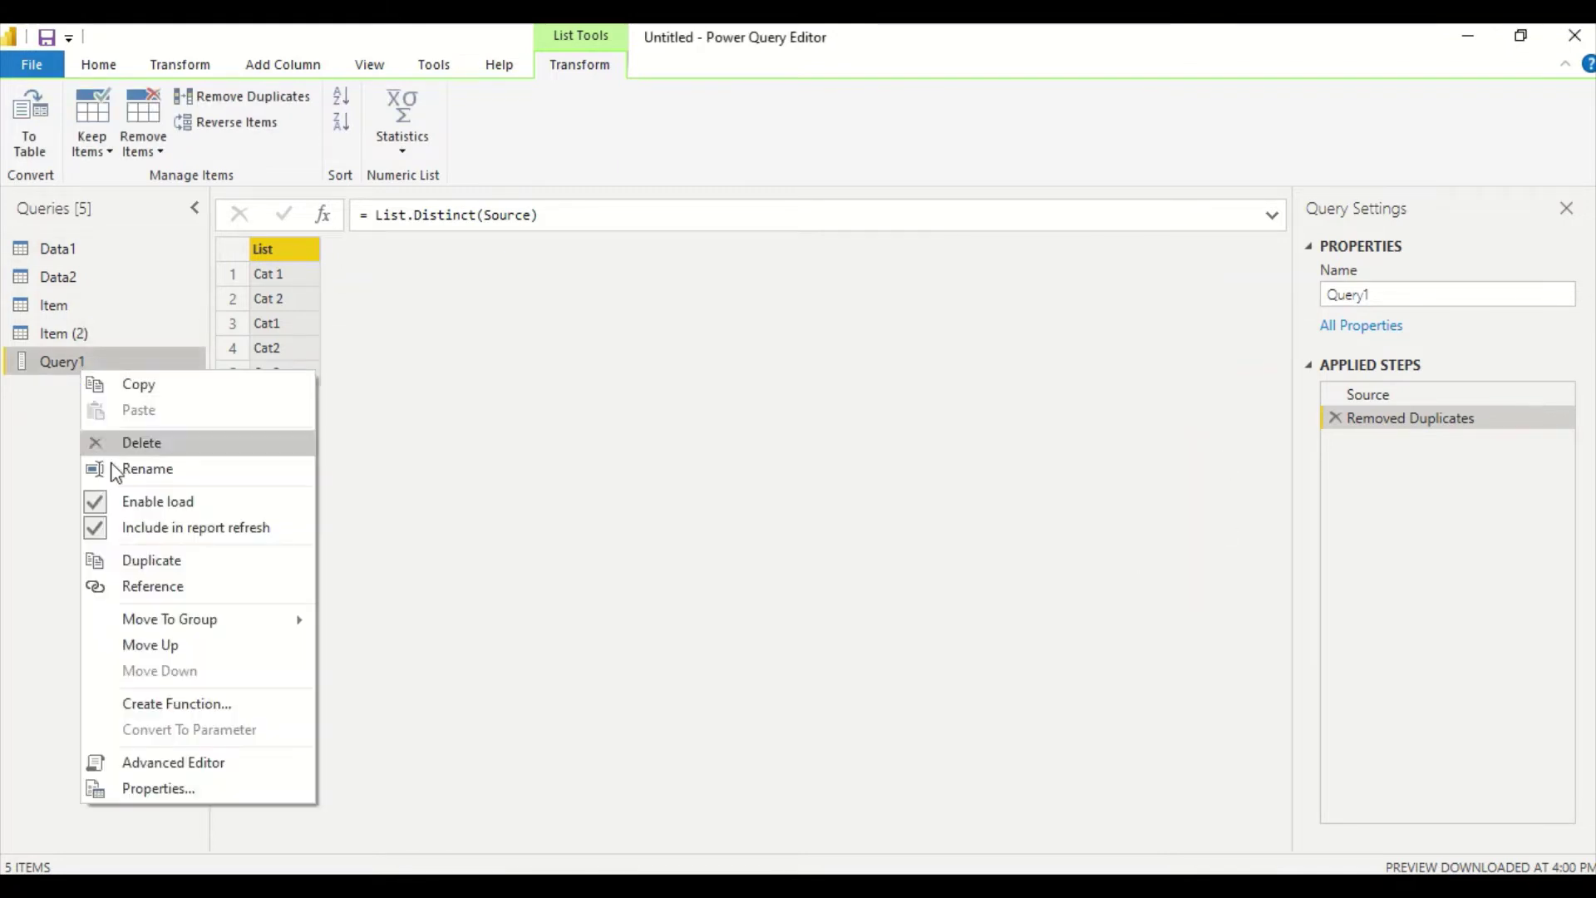
pyautogui.click(167, 766)
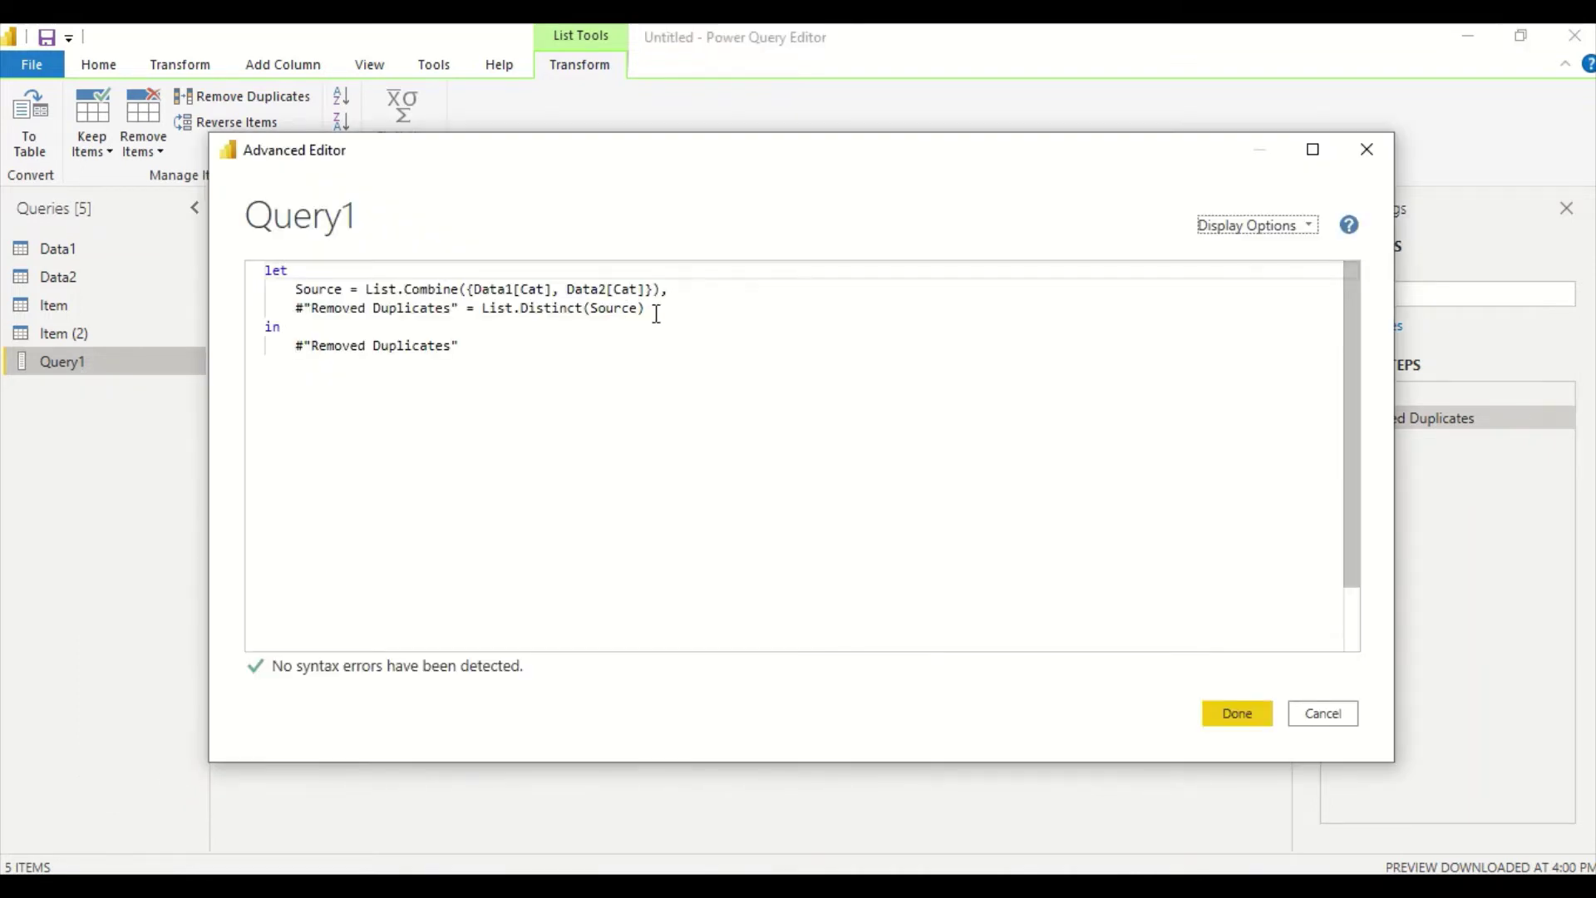
pyautogui.click(656, 314)
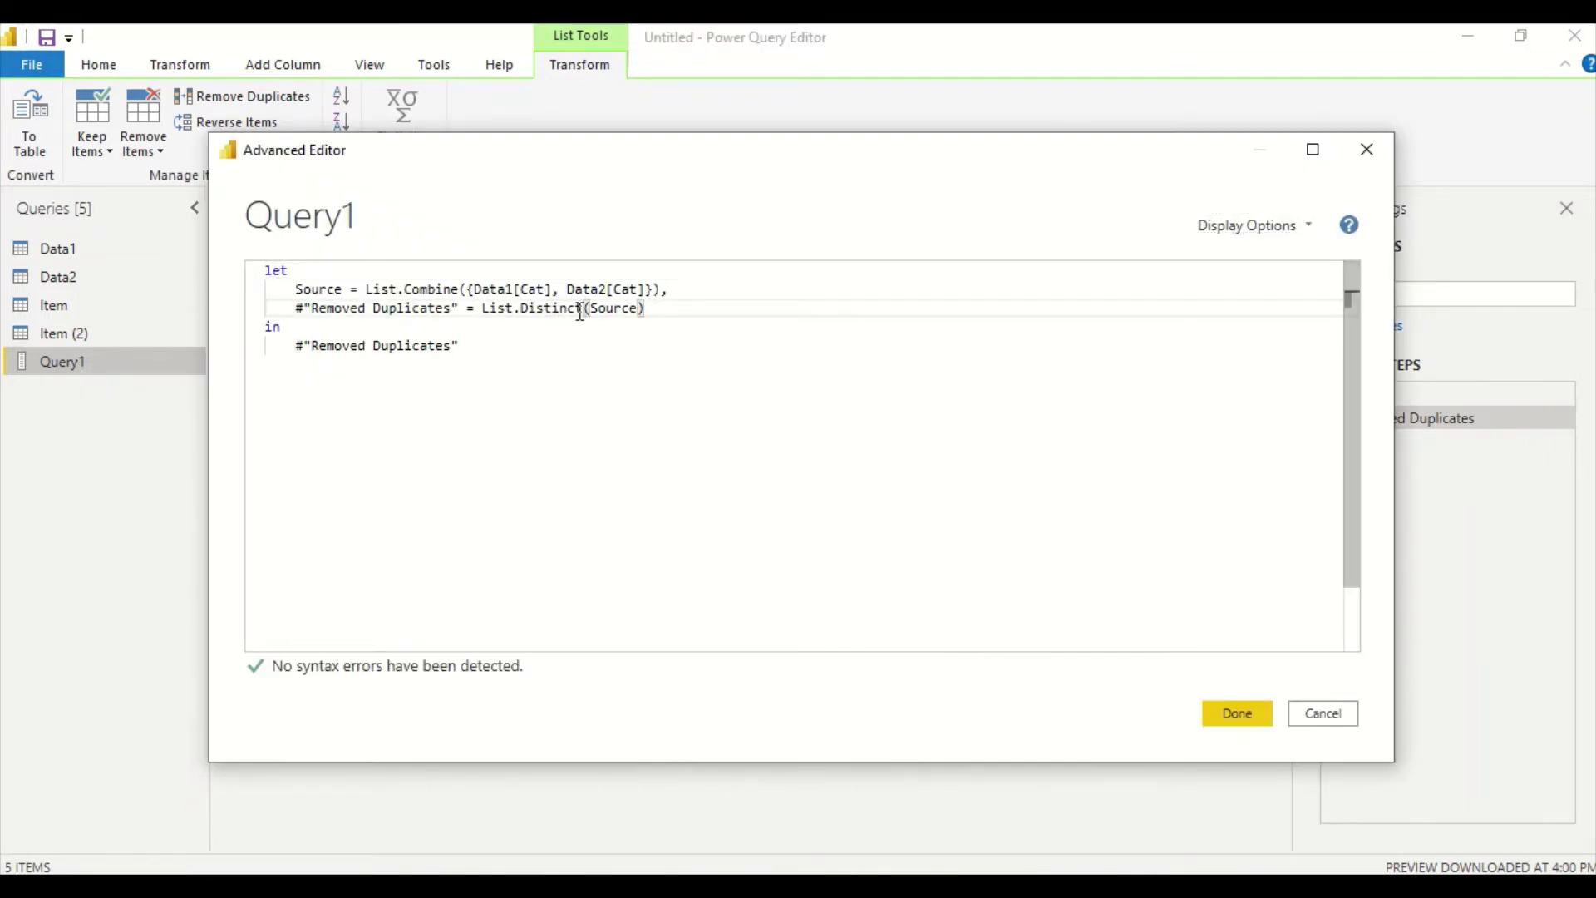
pyautogui.moveTo(580, 313); pyautogui.dragTo(484, 319)
pyautogui.hotkey('ctrl', 'c')
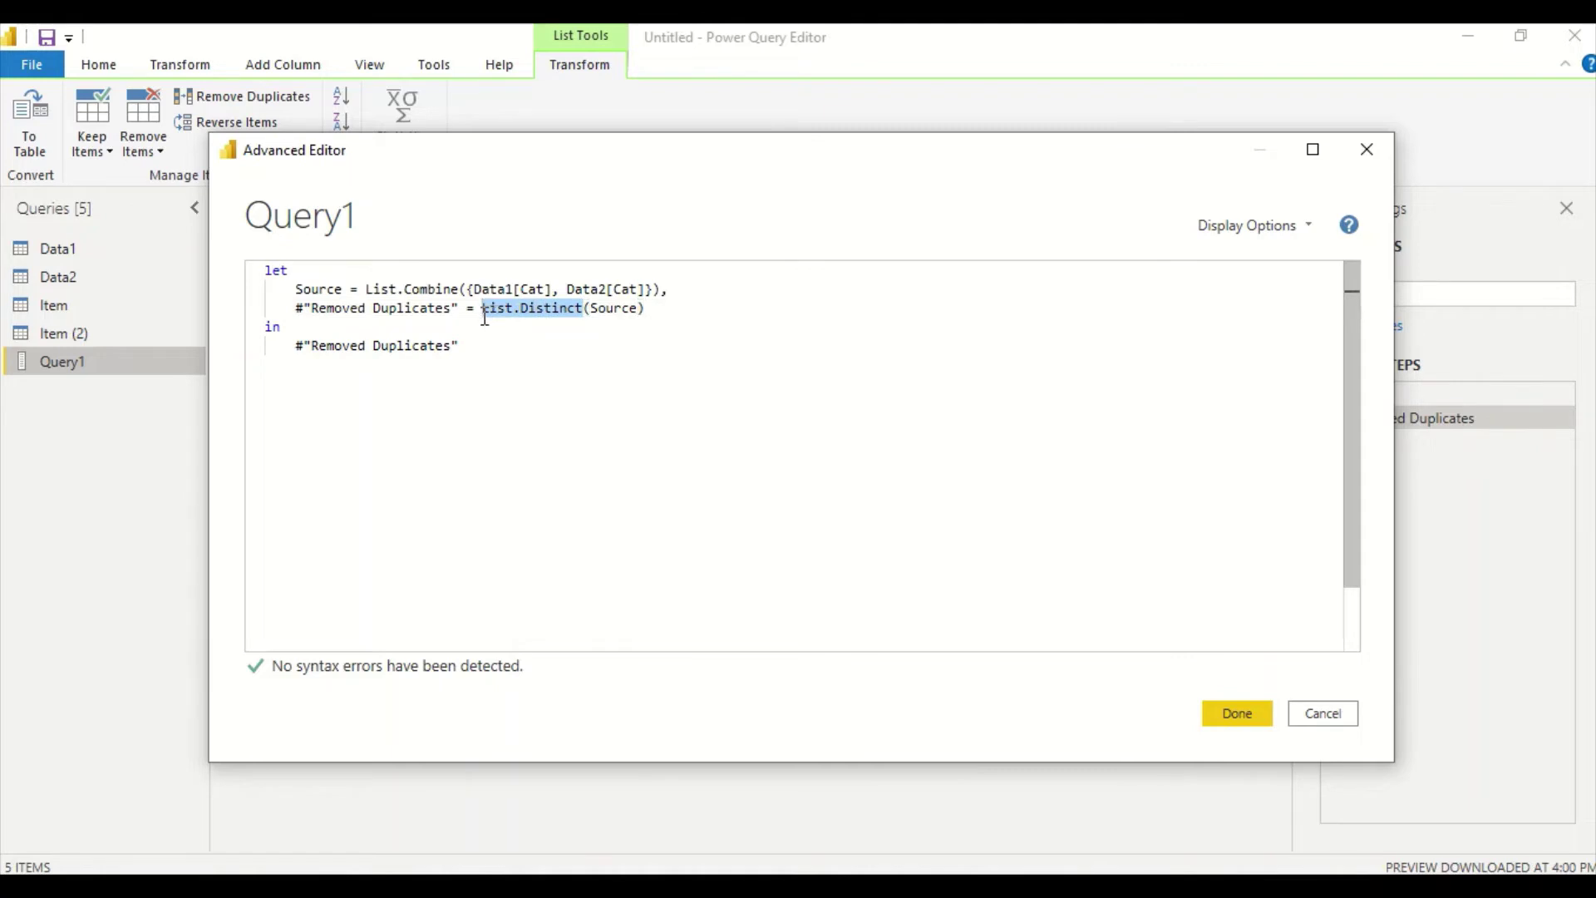
pyautogui.click(367, 291)
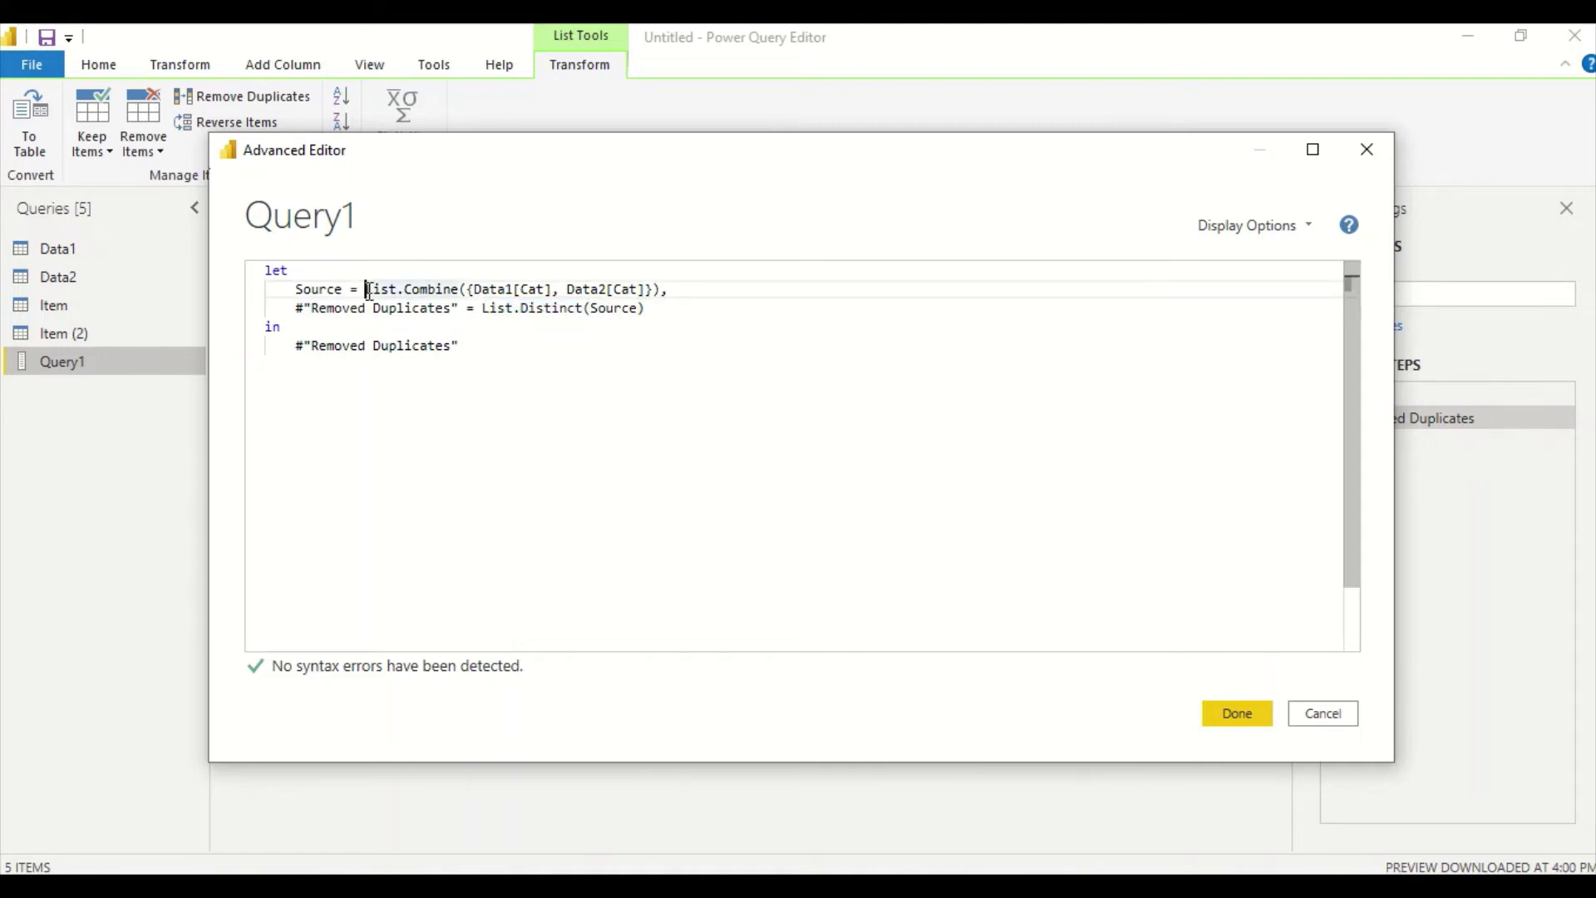
pyautogui.hotkey('ctrl', 'v')
pyautogui.write('(')
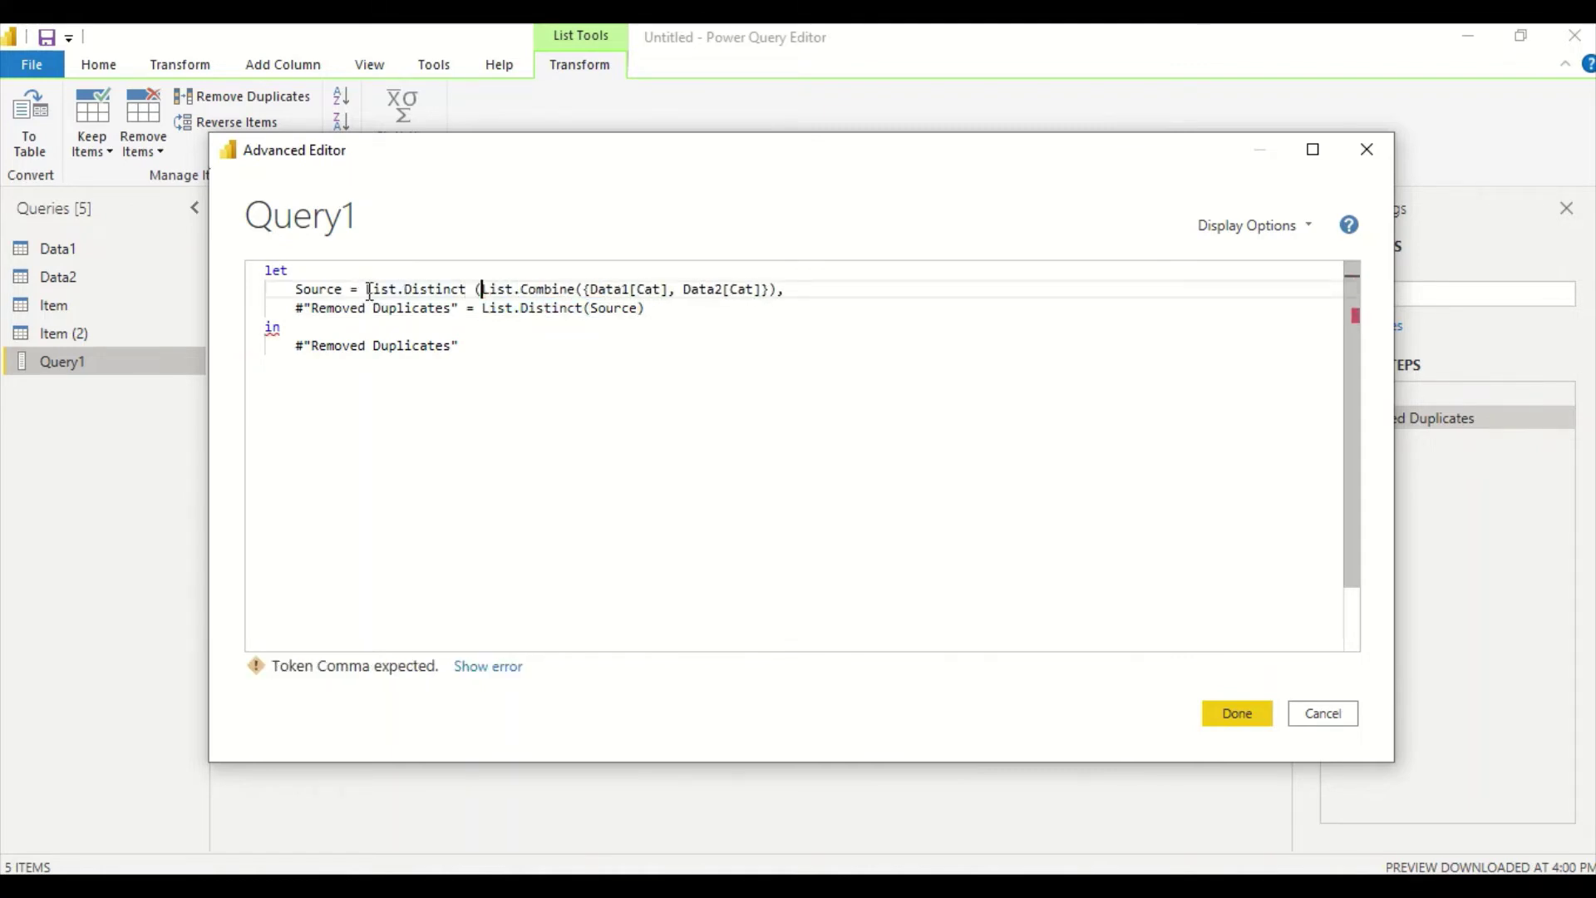
pyautogui.click(777, 291)
pyautogui.write('),')
# Step: Delete the "Removed Duplicates" line and its preceding comma from the code, and make the query return Source
pyautogui.moveTo(645, 308); pyautogui.dragTo(171, 310)
pyautogui.press('Delete')
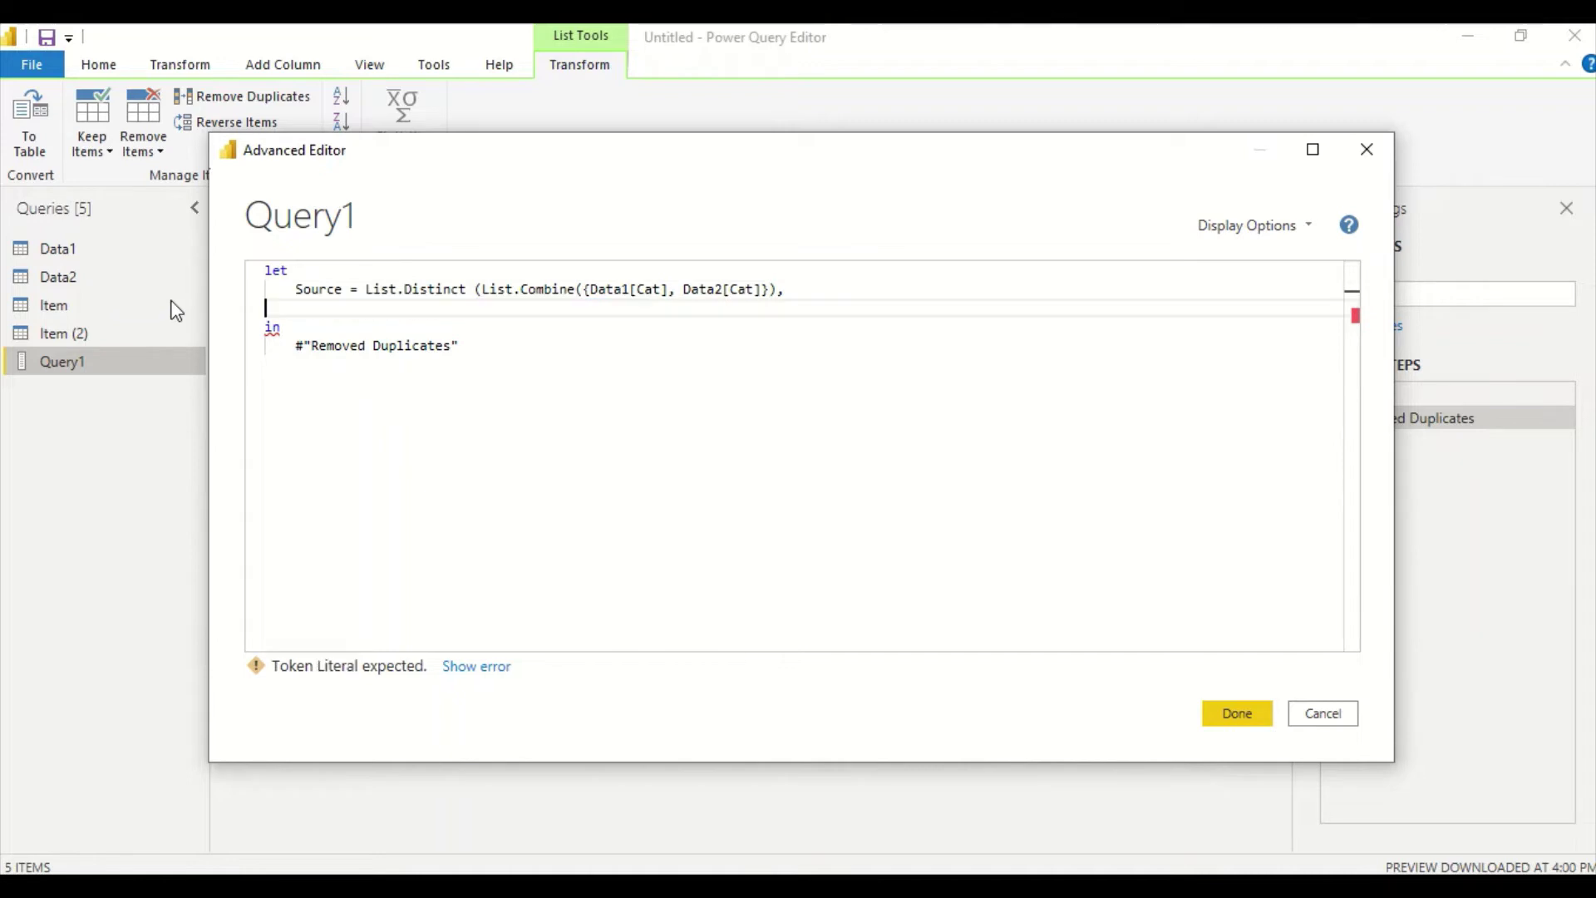
pyautogui.press('BackSpace')
pyautogui.press('BackSpace')
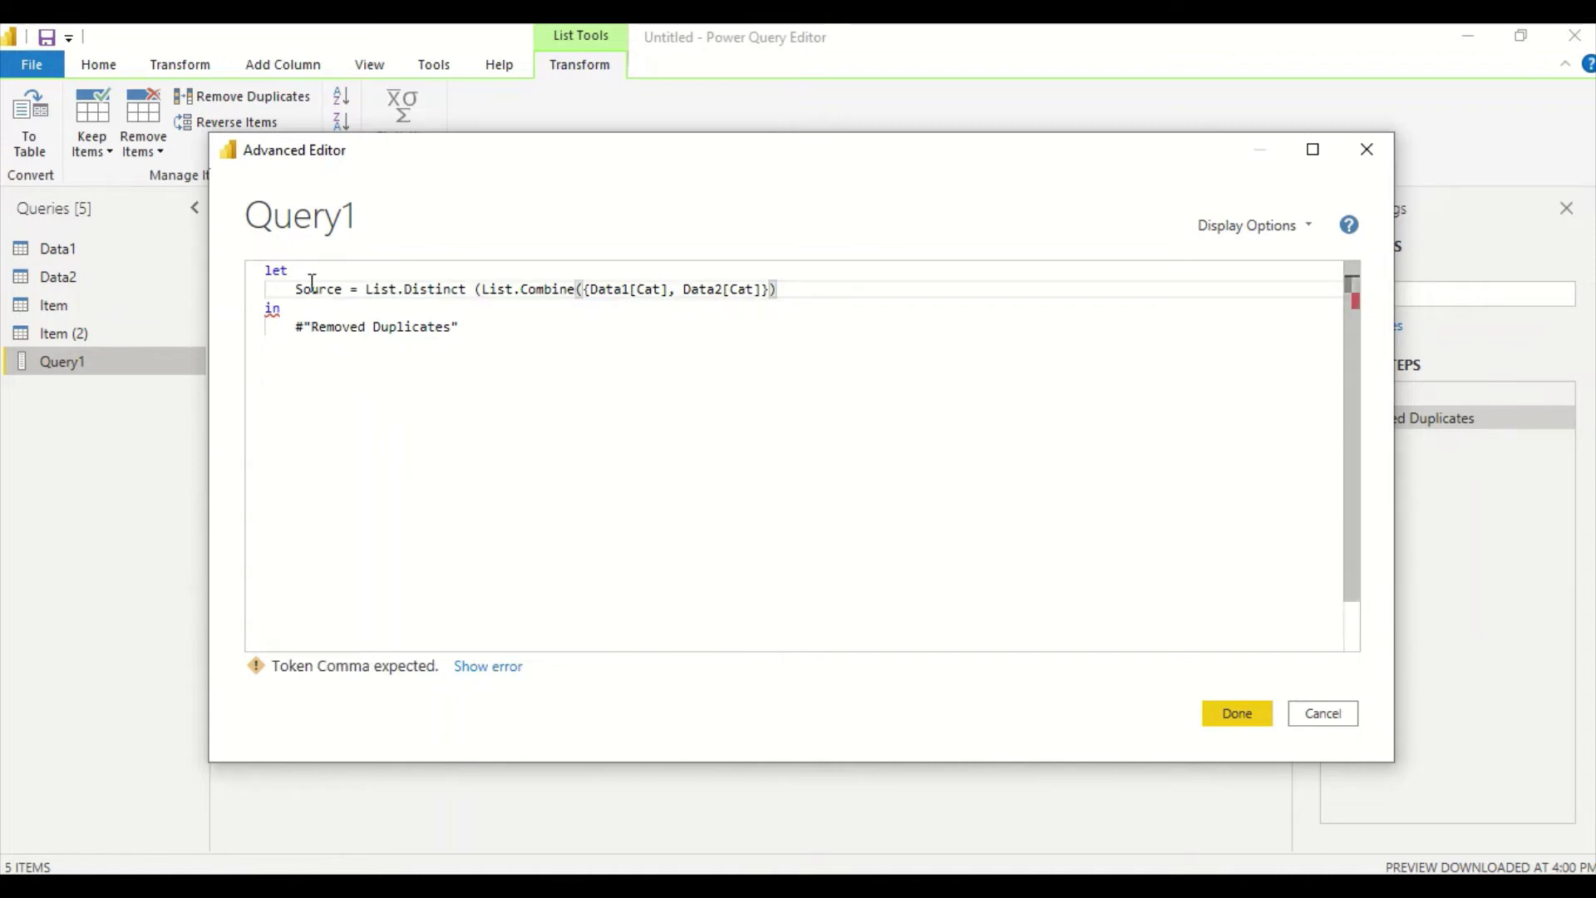
pyautogui.doubleClick(311, 289)
pyautogui.hotkey('ctrl', 'c')
pyautogui.moveTo(465, 328); pyautogui.dragTo(293, 328)
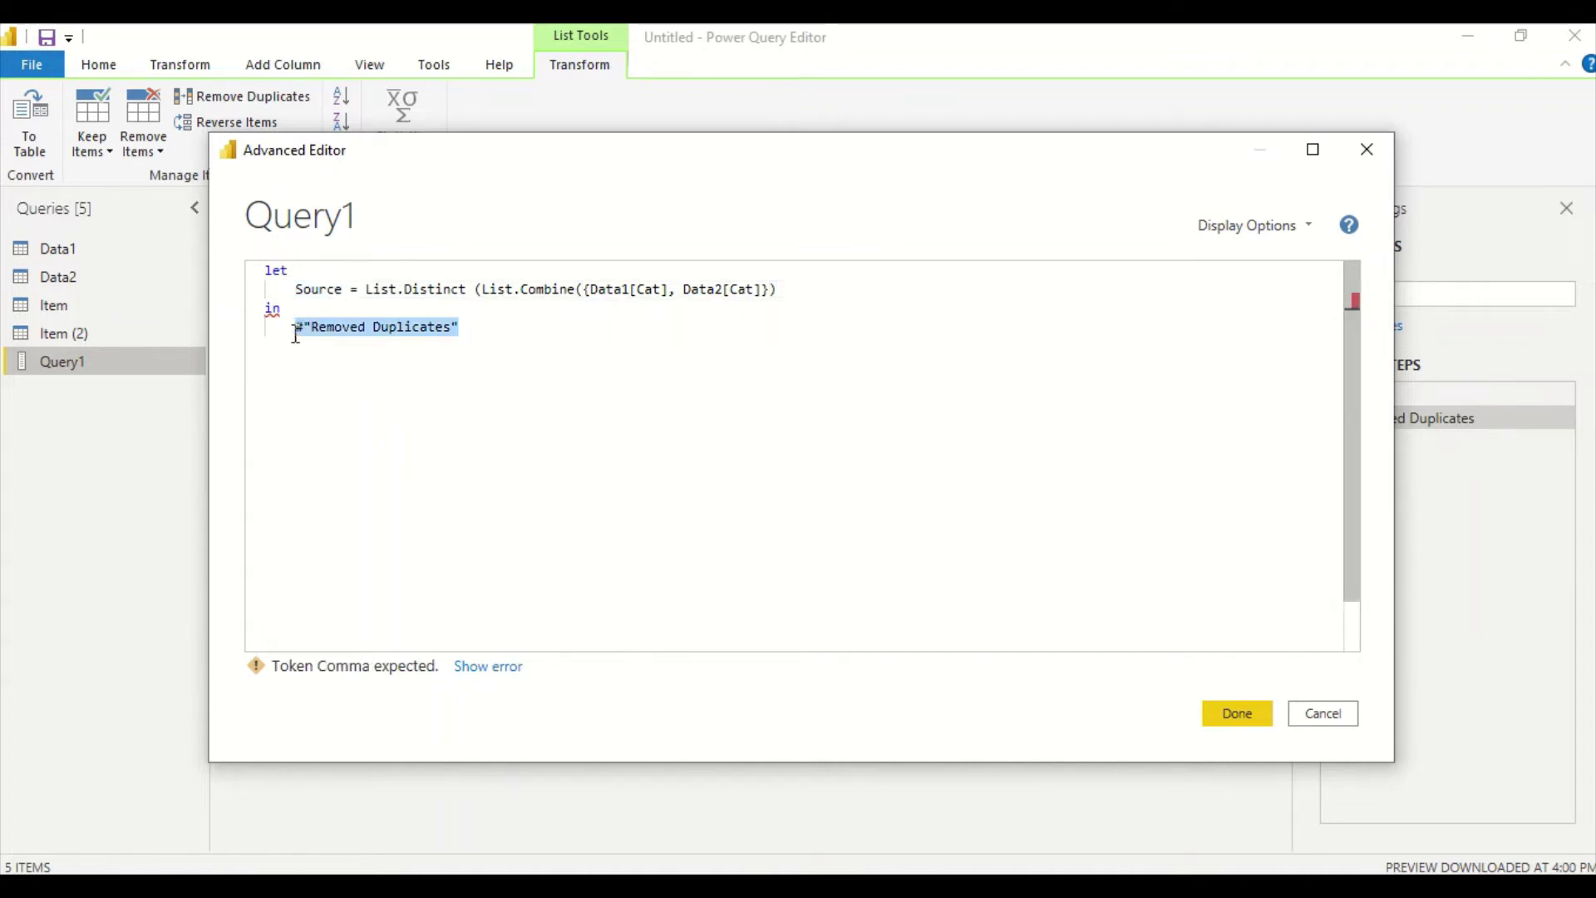
pyautogui.hotkey('ctrl', 'v')
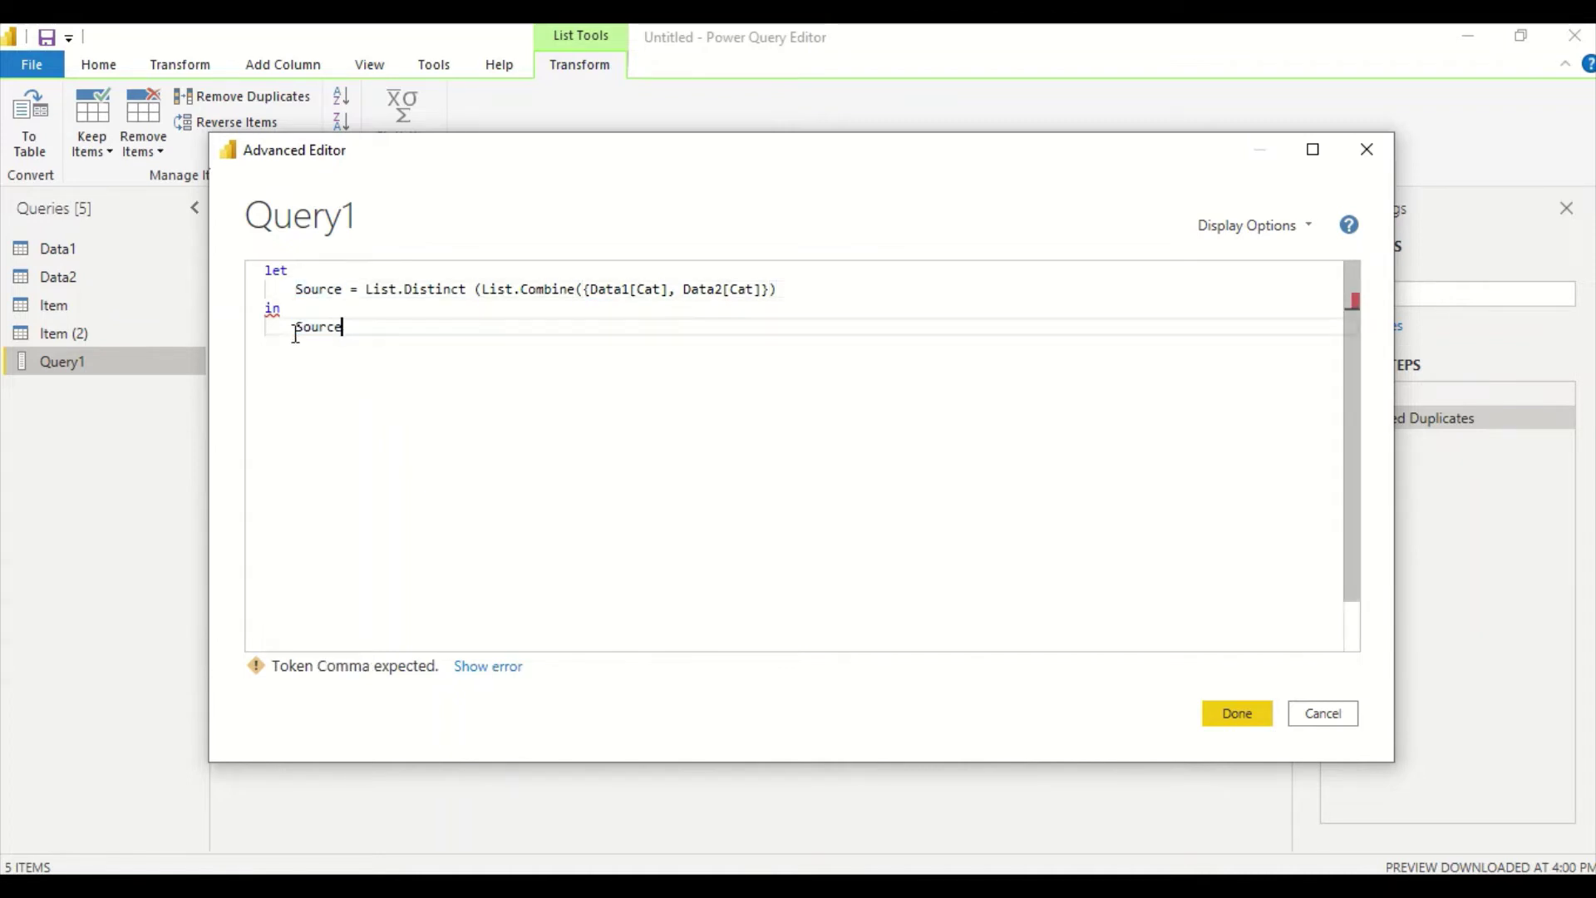
# Step: Complete the List.Distinct call with its missing closing parenthesis and apply the code
pyautogui.doubleClick(301, 289)
pyautogui.click(474, 291)
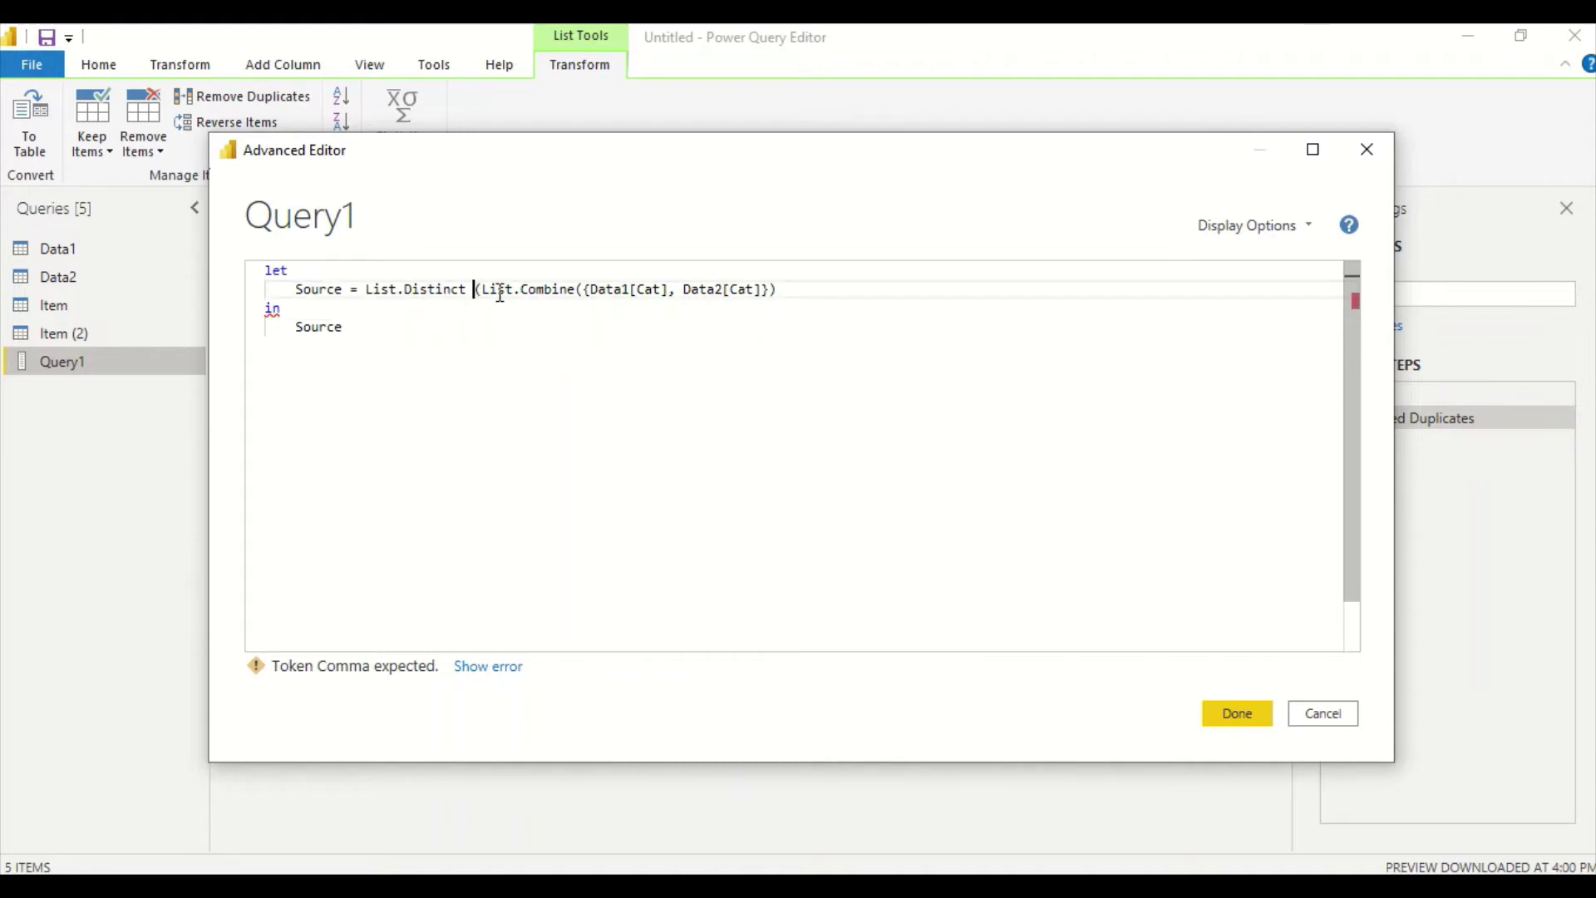
pyautogui.click(779, 291)
pyautogui.write(')')
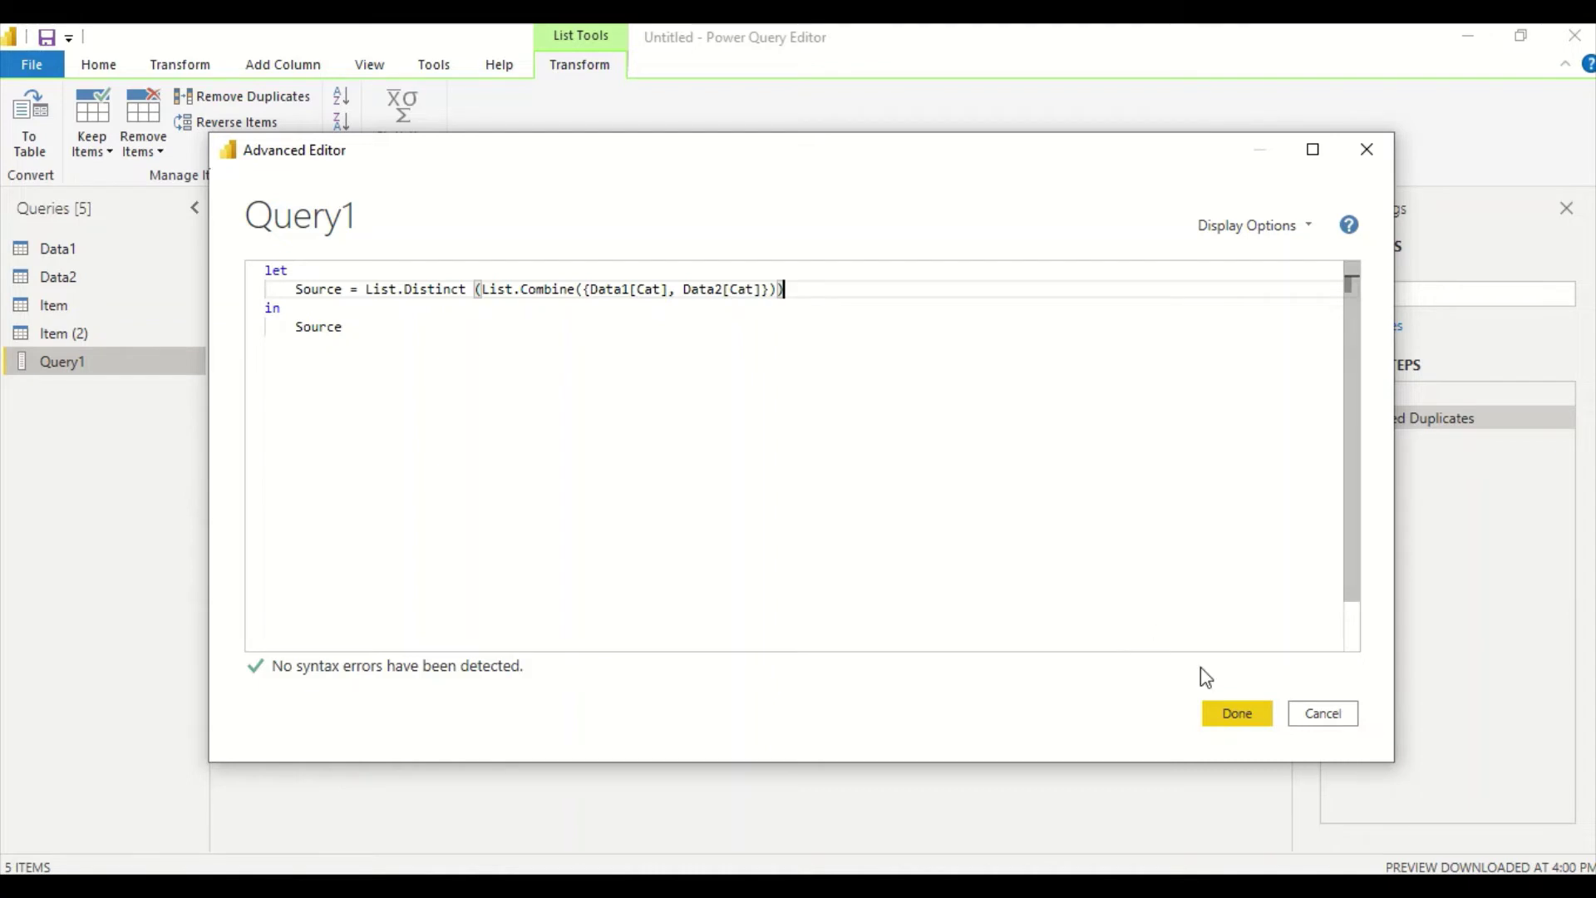
pyautogui.click(1236, 715)
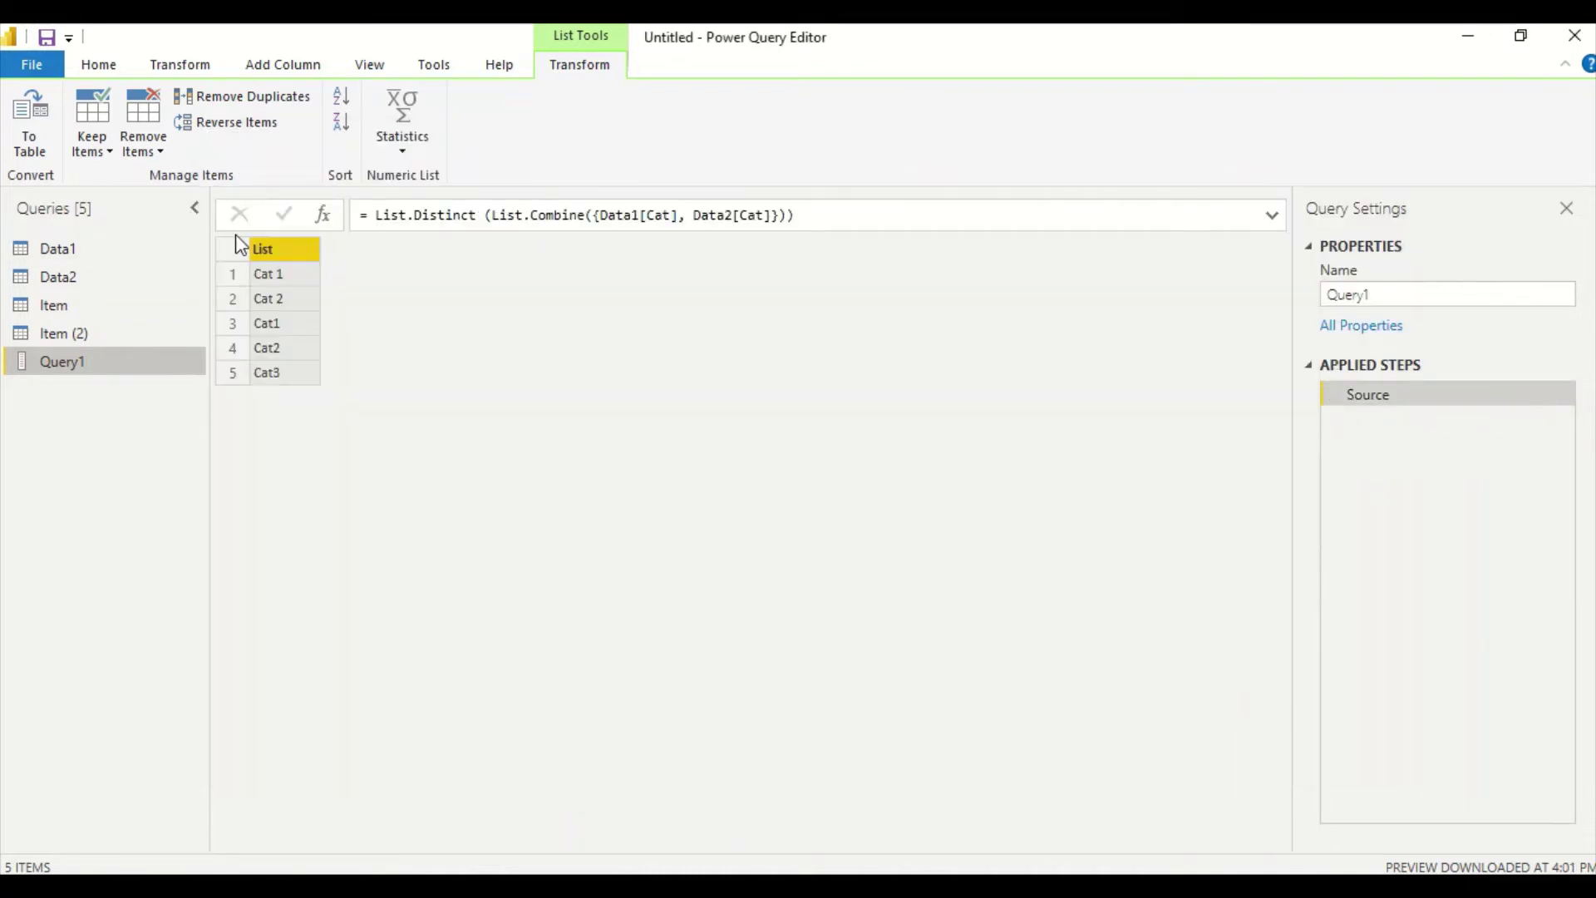
# Step: Convert the distinct Cat list to a table with the default conversion settings
pyautogui.click(30, 123)
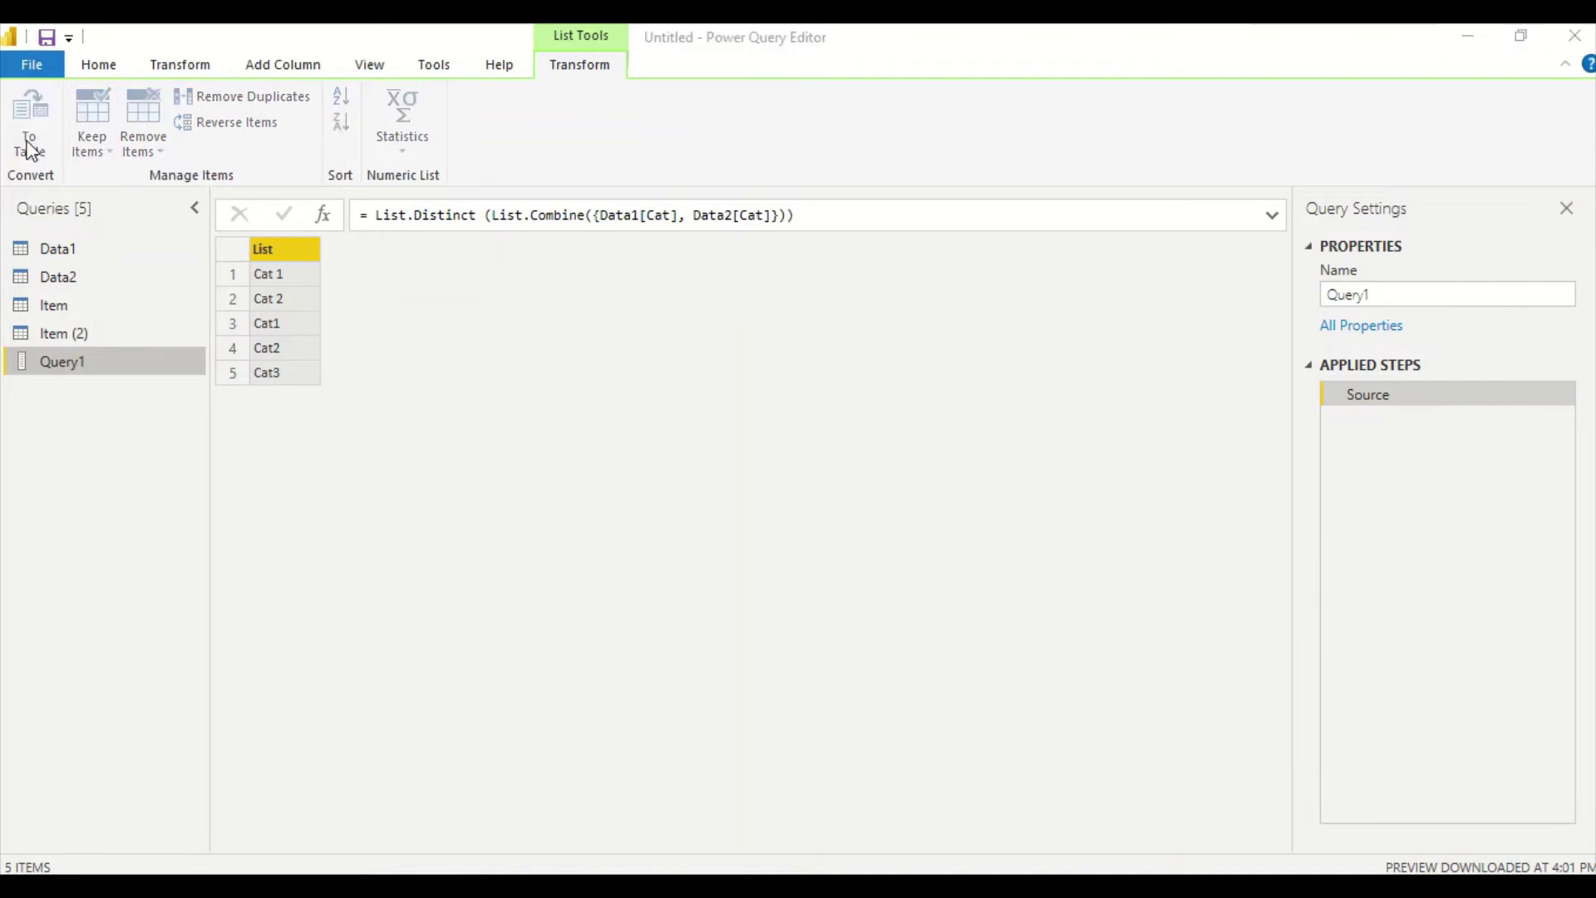
pyautogui.click(1064, 561)
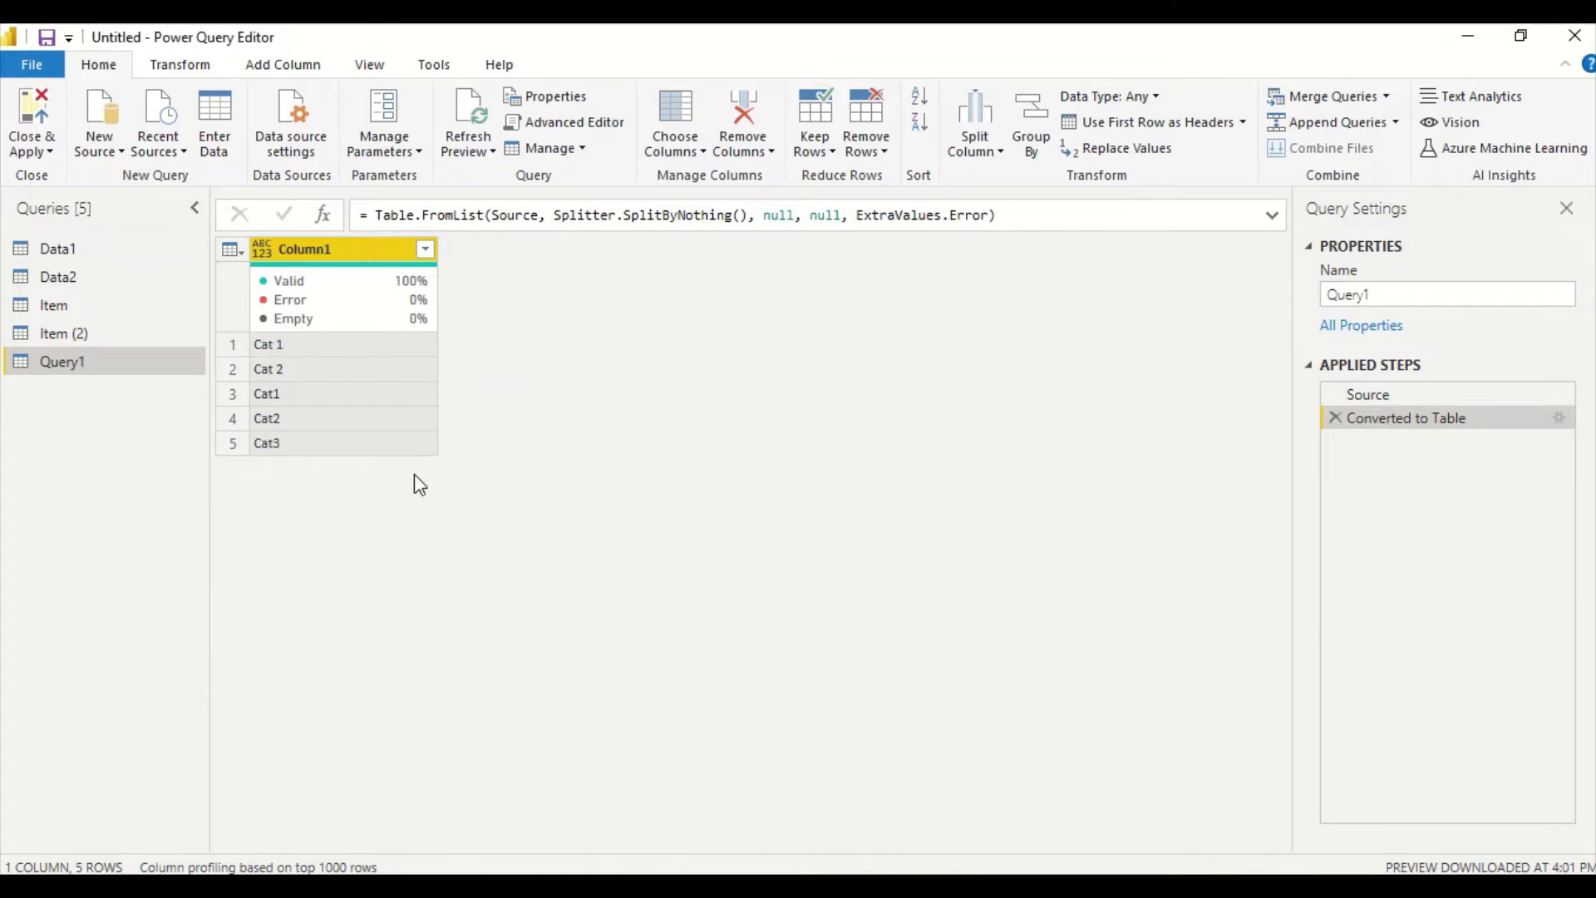
# Step: Examine the Item query's code in the Advanced Editor, and close it without changes
pyautogui.click(56, 315)
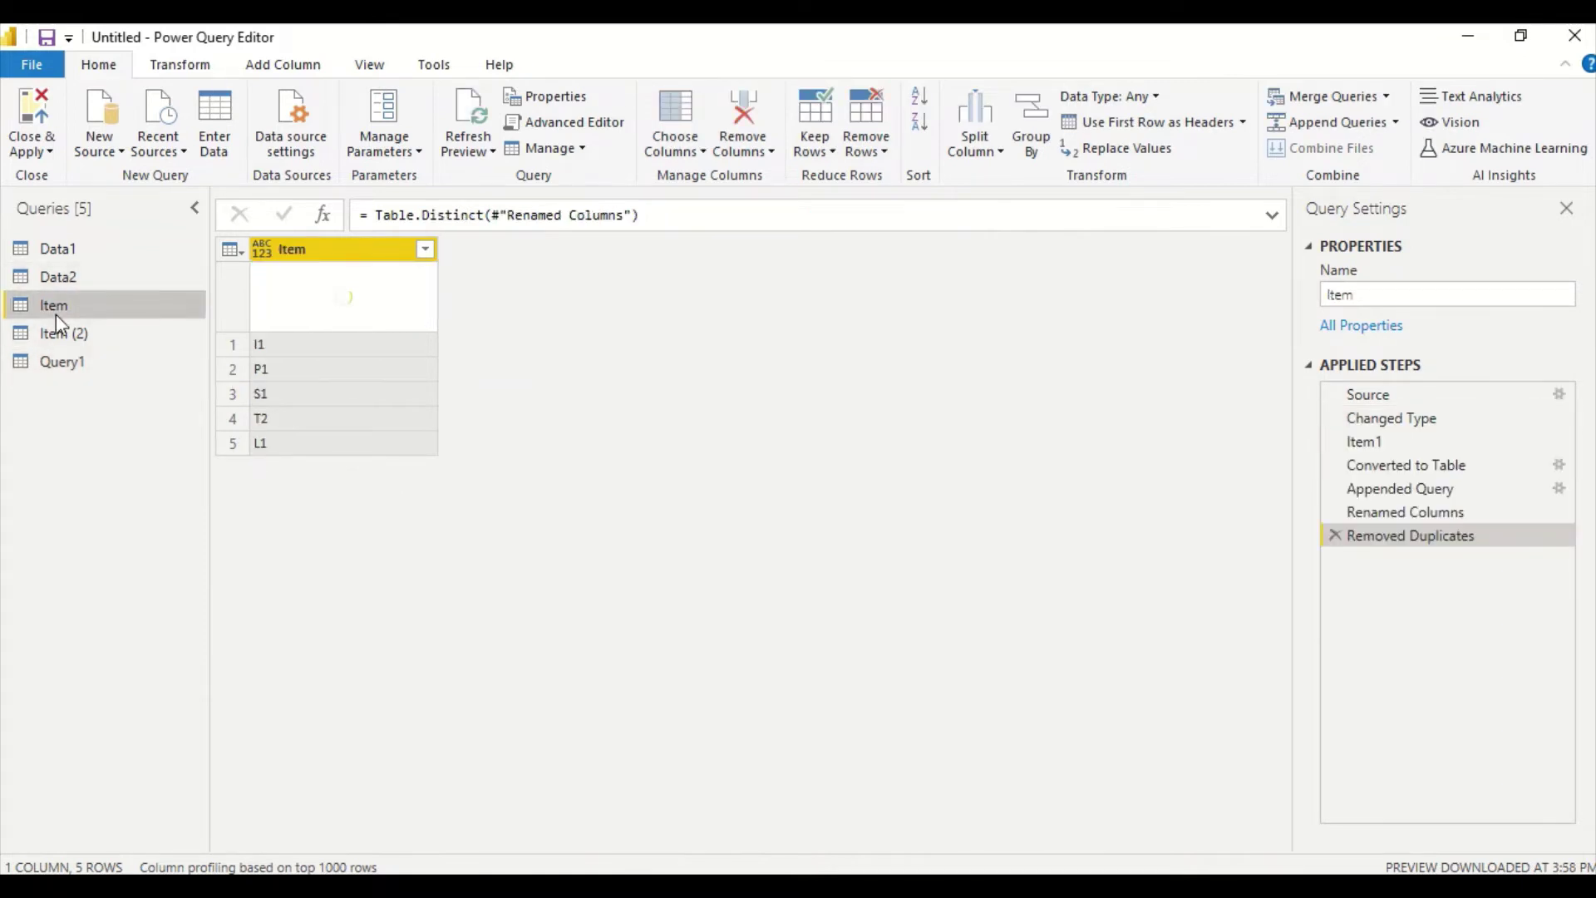
pyautogui.rightClick(56, 314)
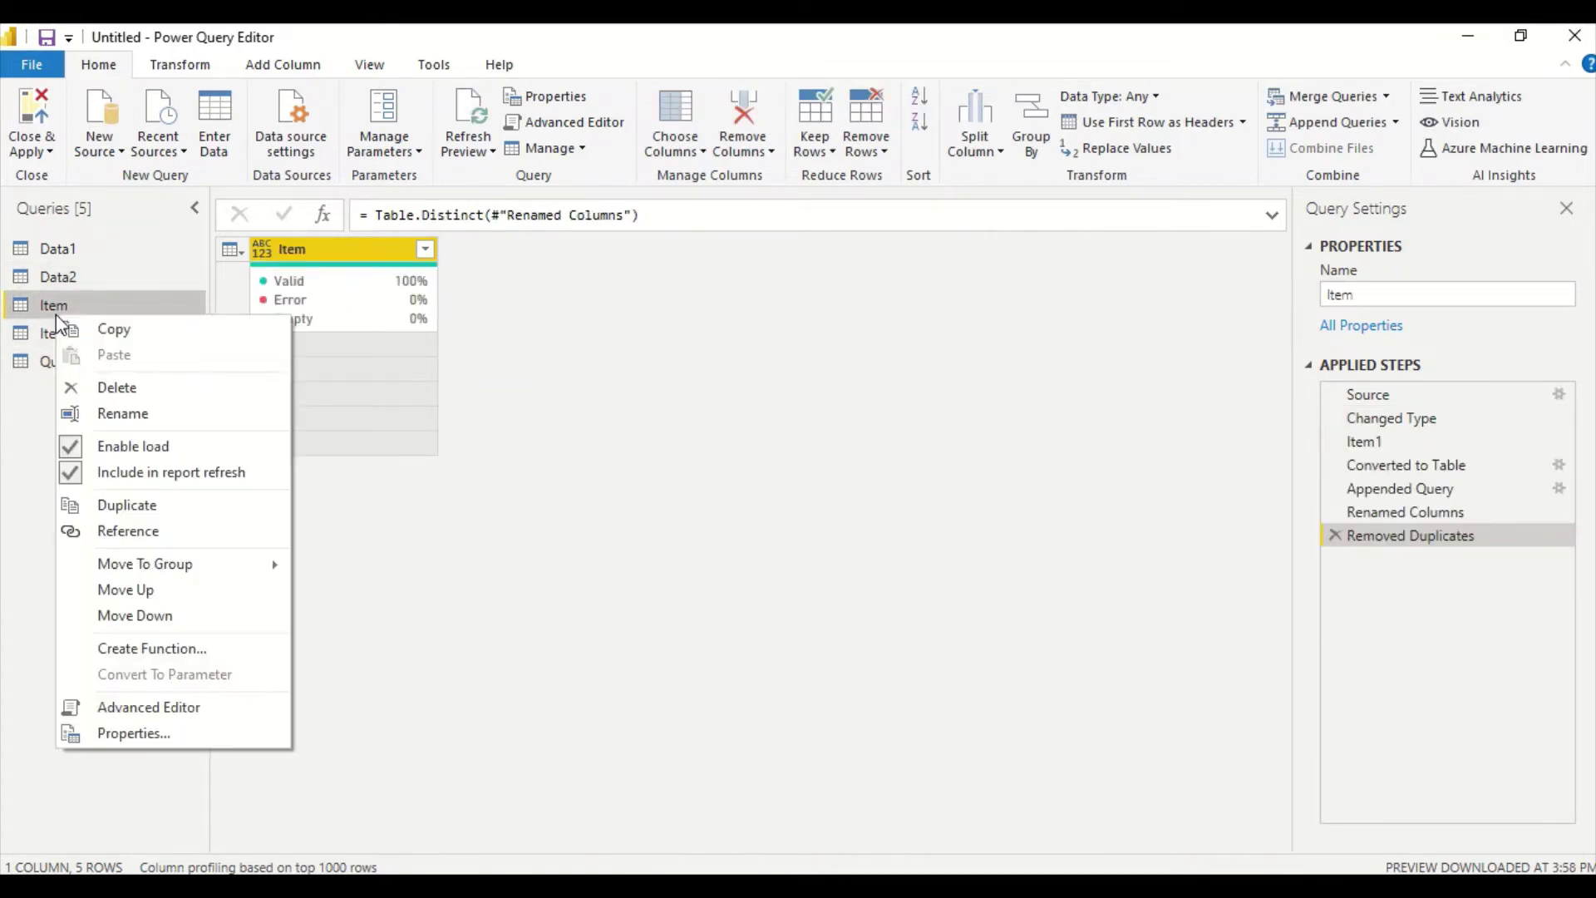
pyautogui.click(129, 713)
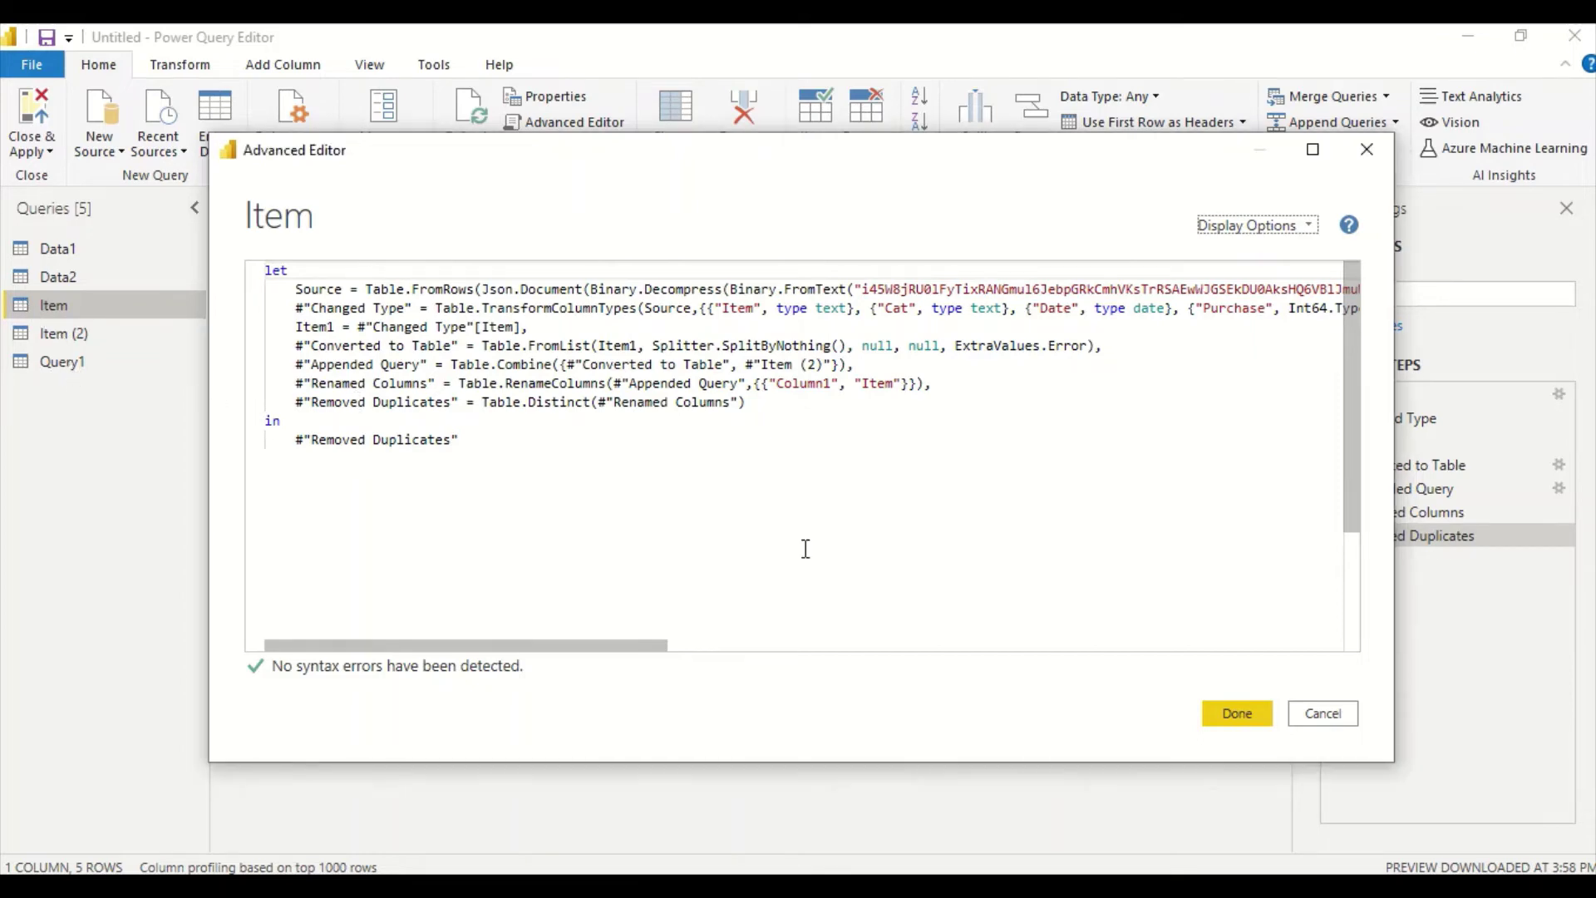
pyautogui.click(1322, 713)
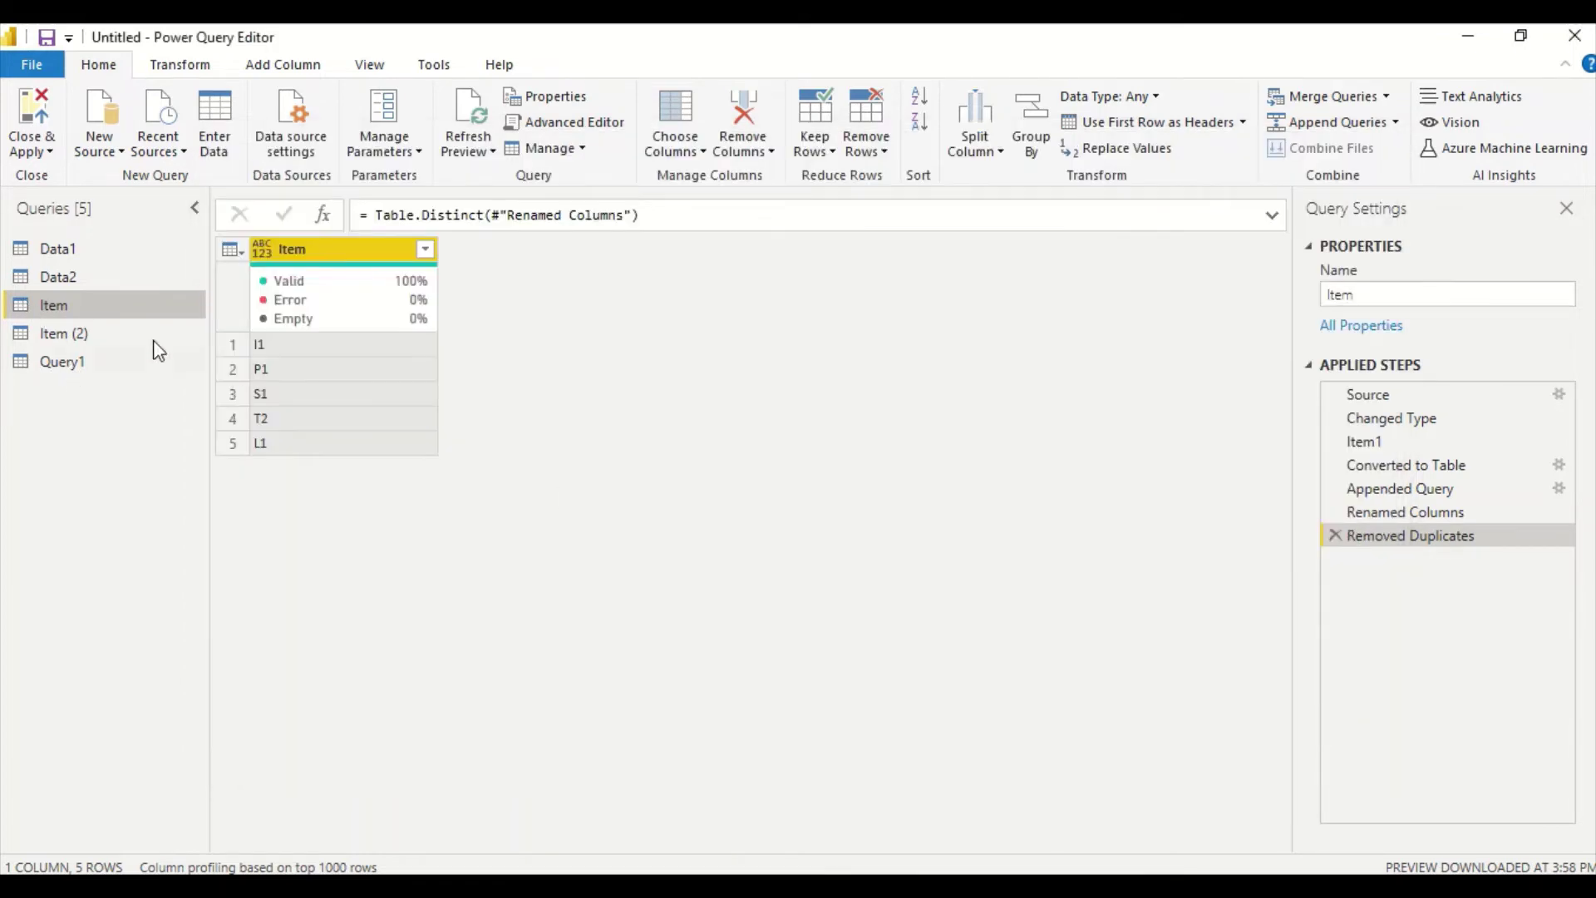
# Step: Rename Query1 as Cat
pyautogui.doubleClick(84, 364)
pyautogui.write('Cat')
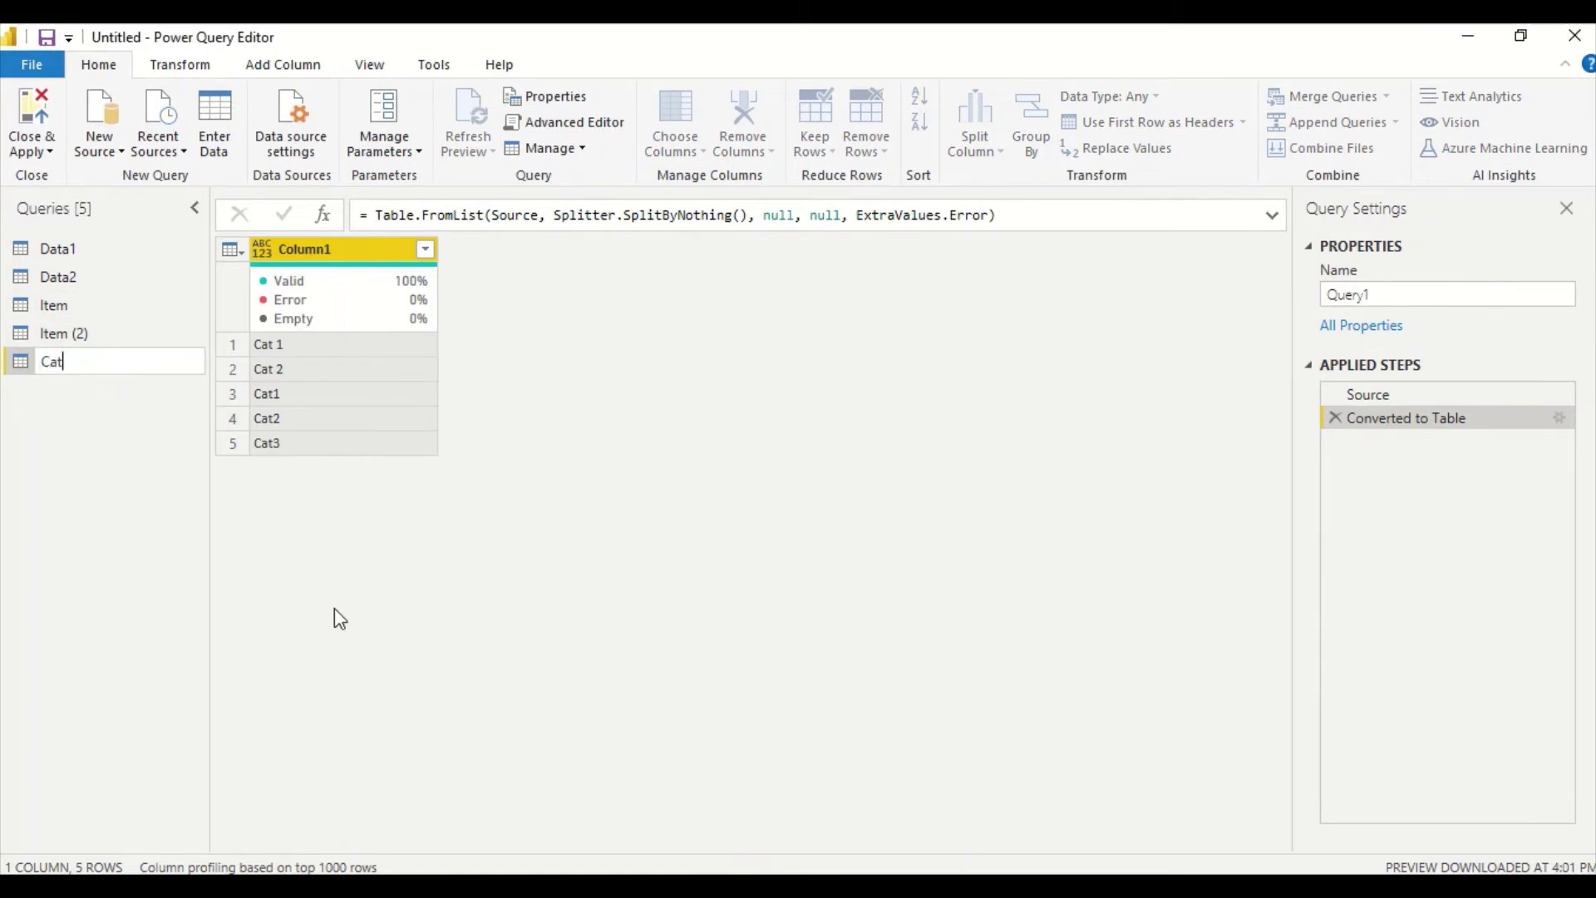
pyautogui.press('Return')
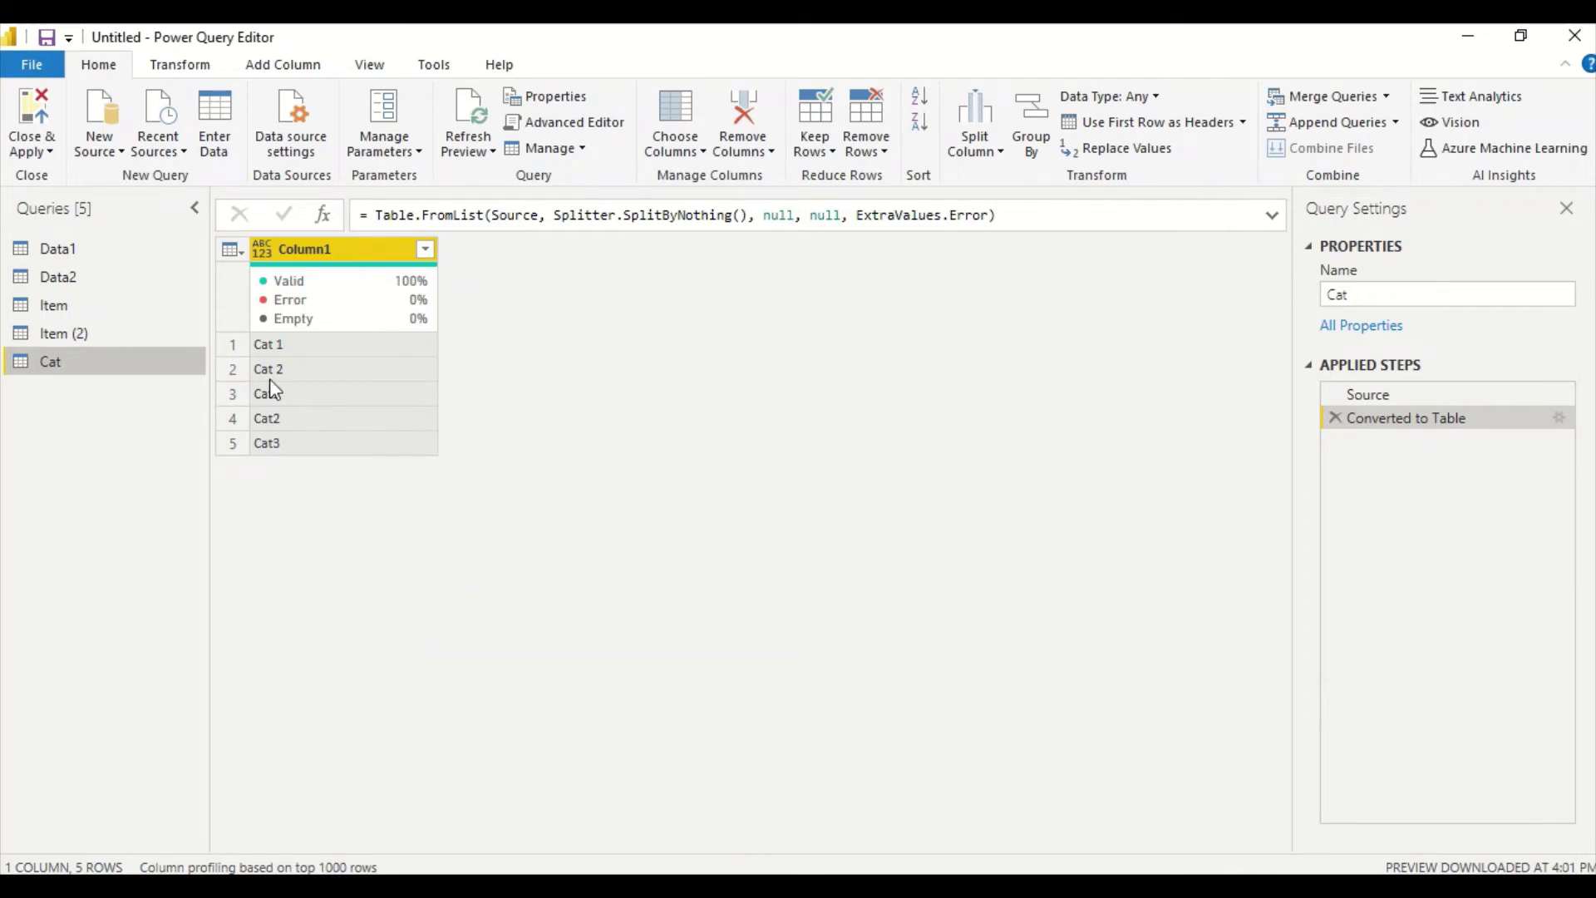
# Step: Review the Date columns in the Data1 and Data2 tables
pyautogui.click(62, 251)
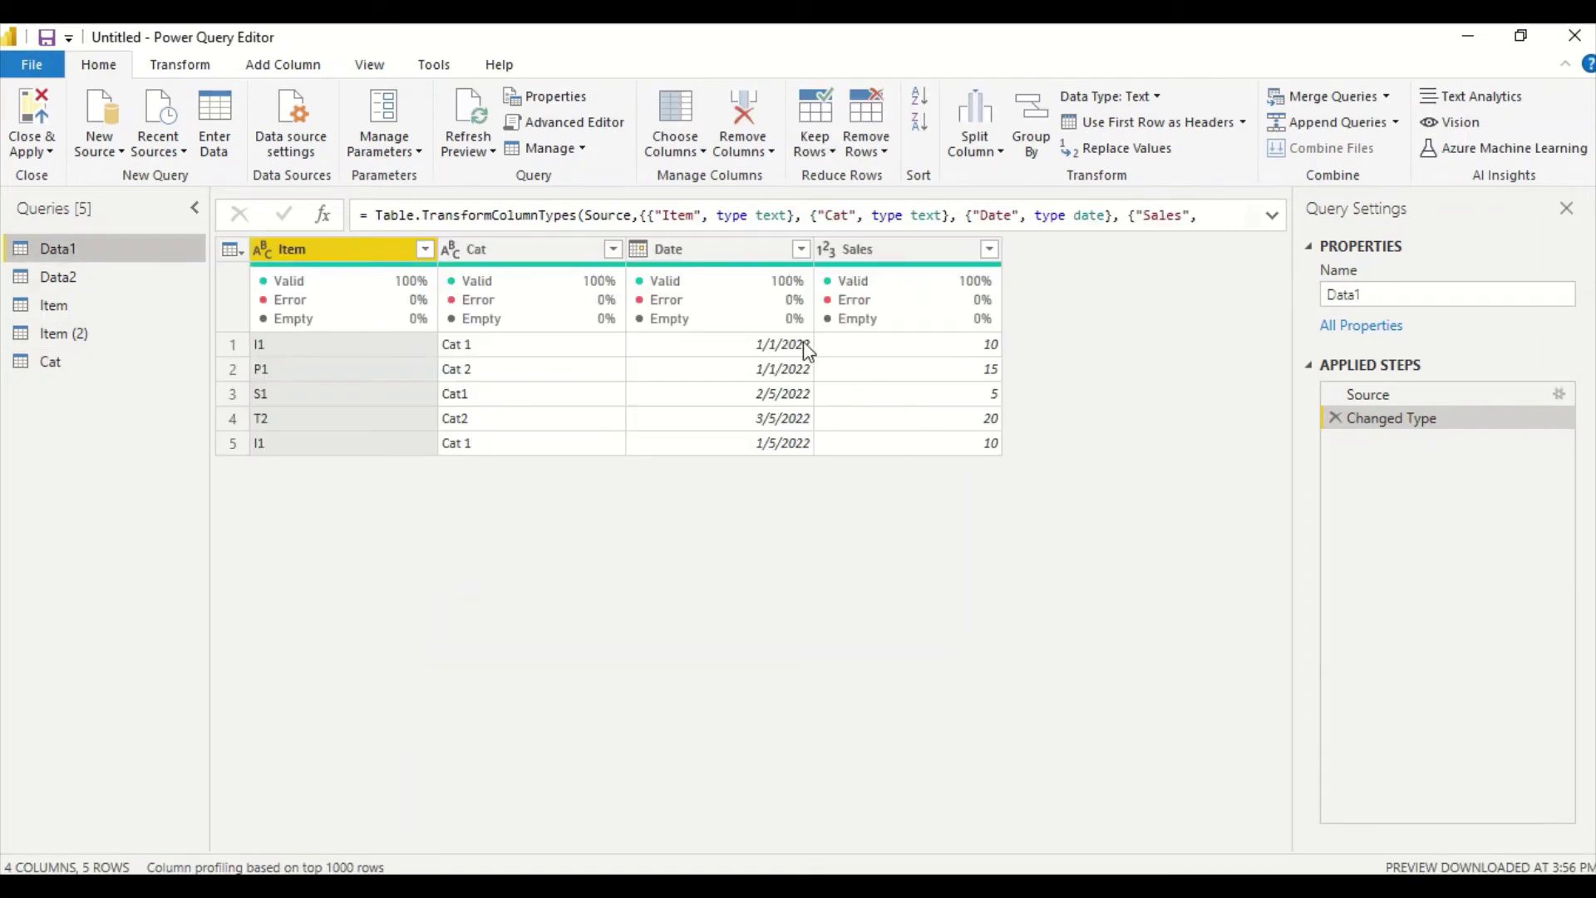
pyautogui.click(31, 268)
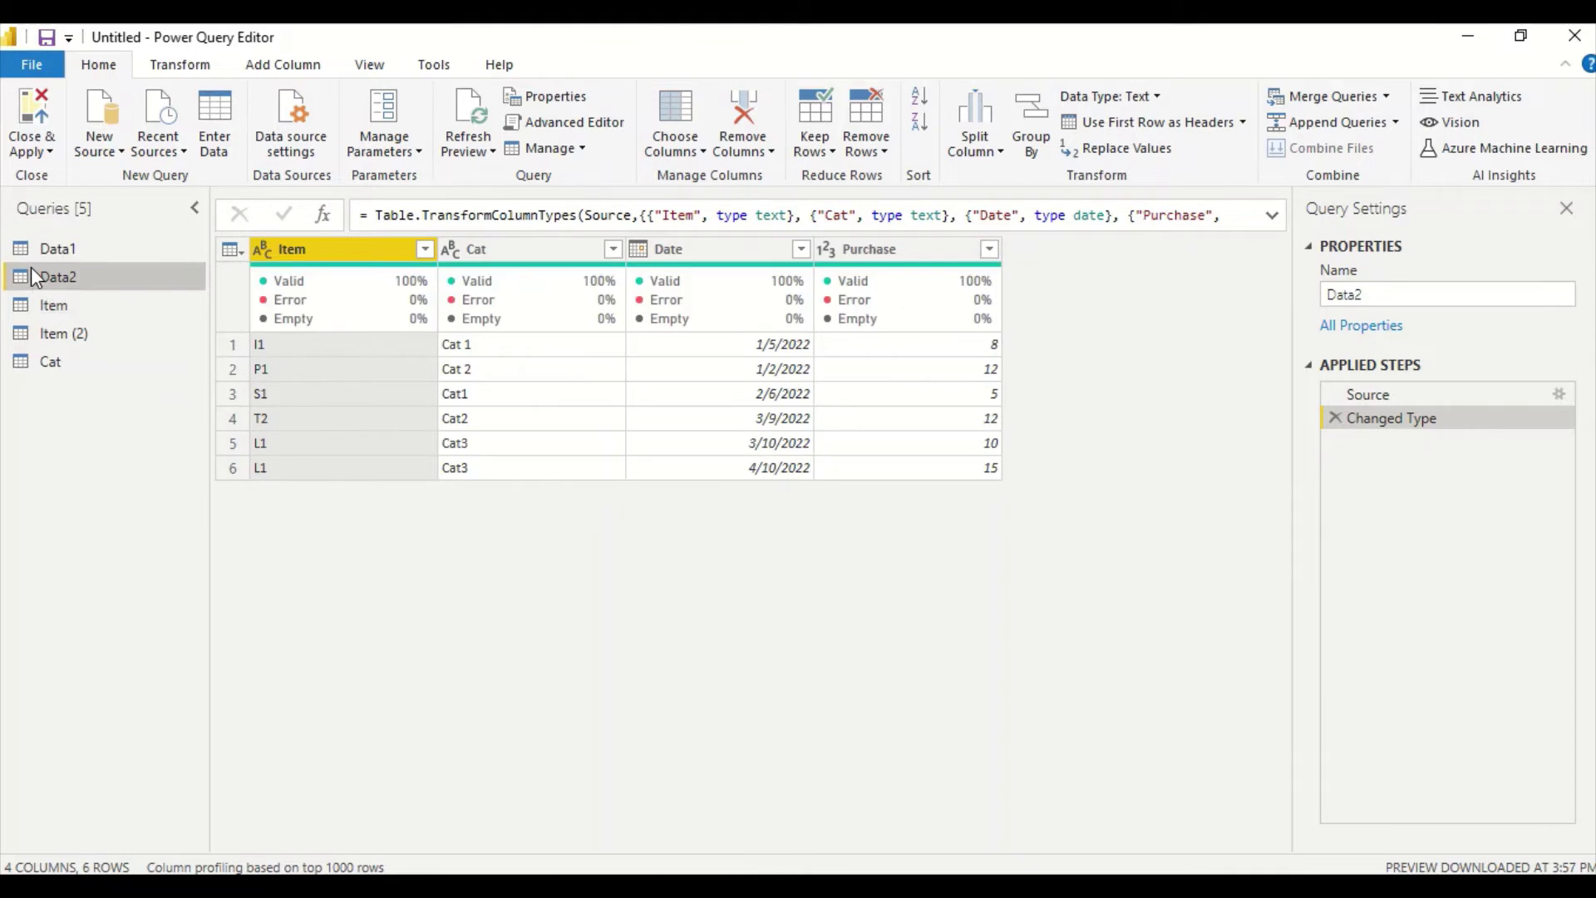
pyautogui.click(48, 247)
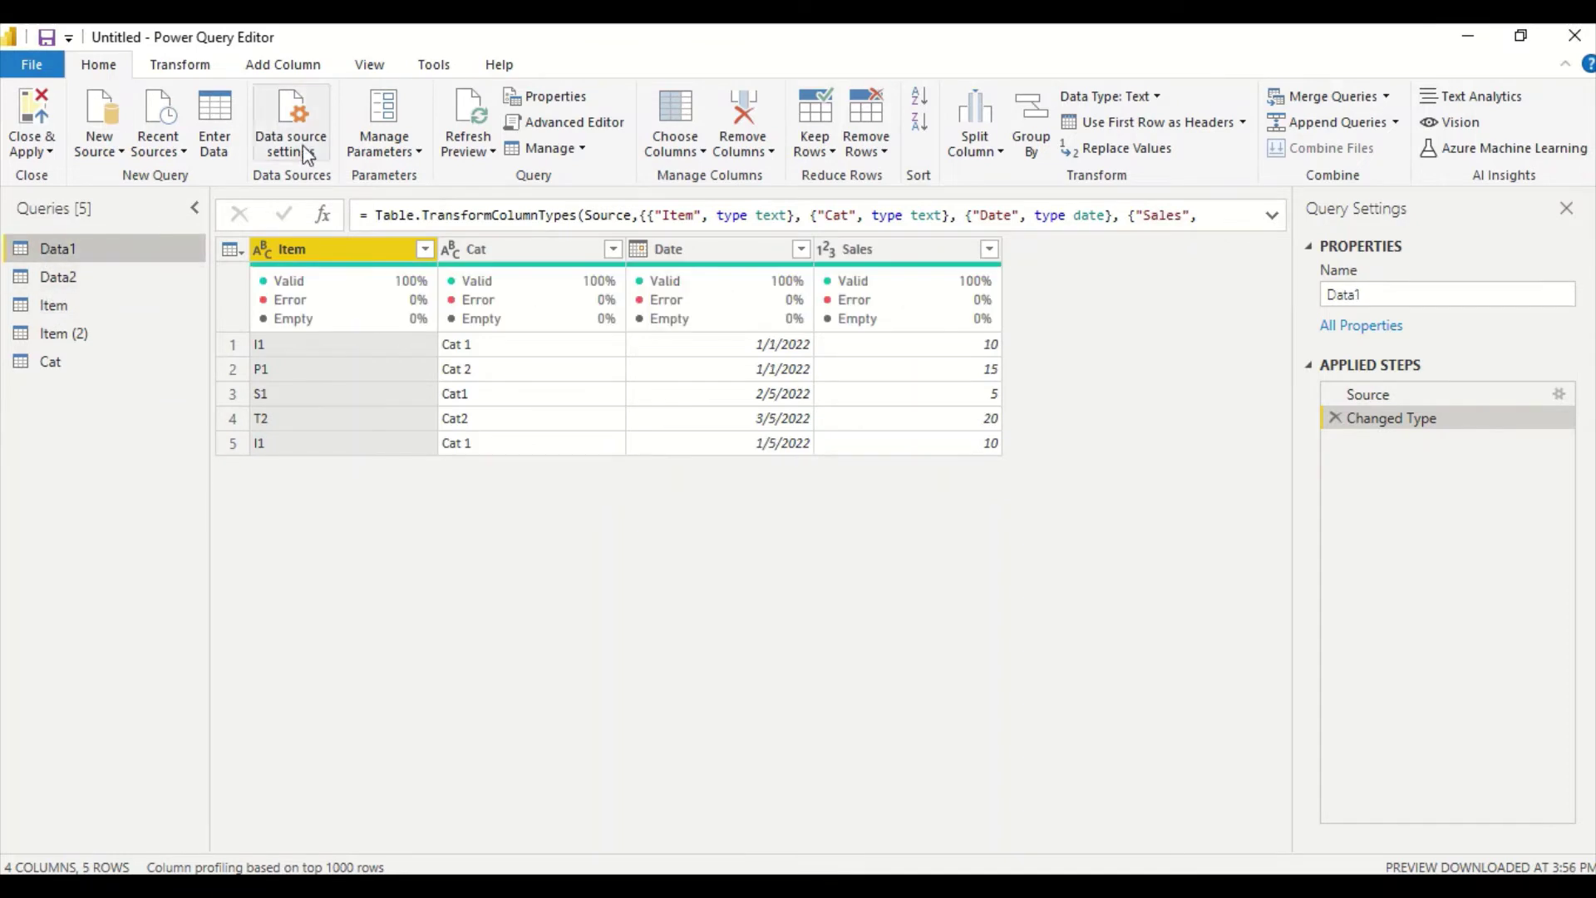
# Step: Add another blank query after Cat and open its code in the Advanced Editor
pyautogui.click(117, 153)
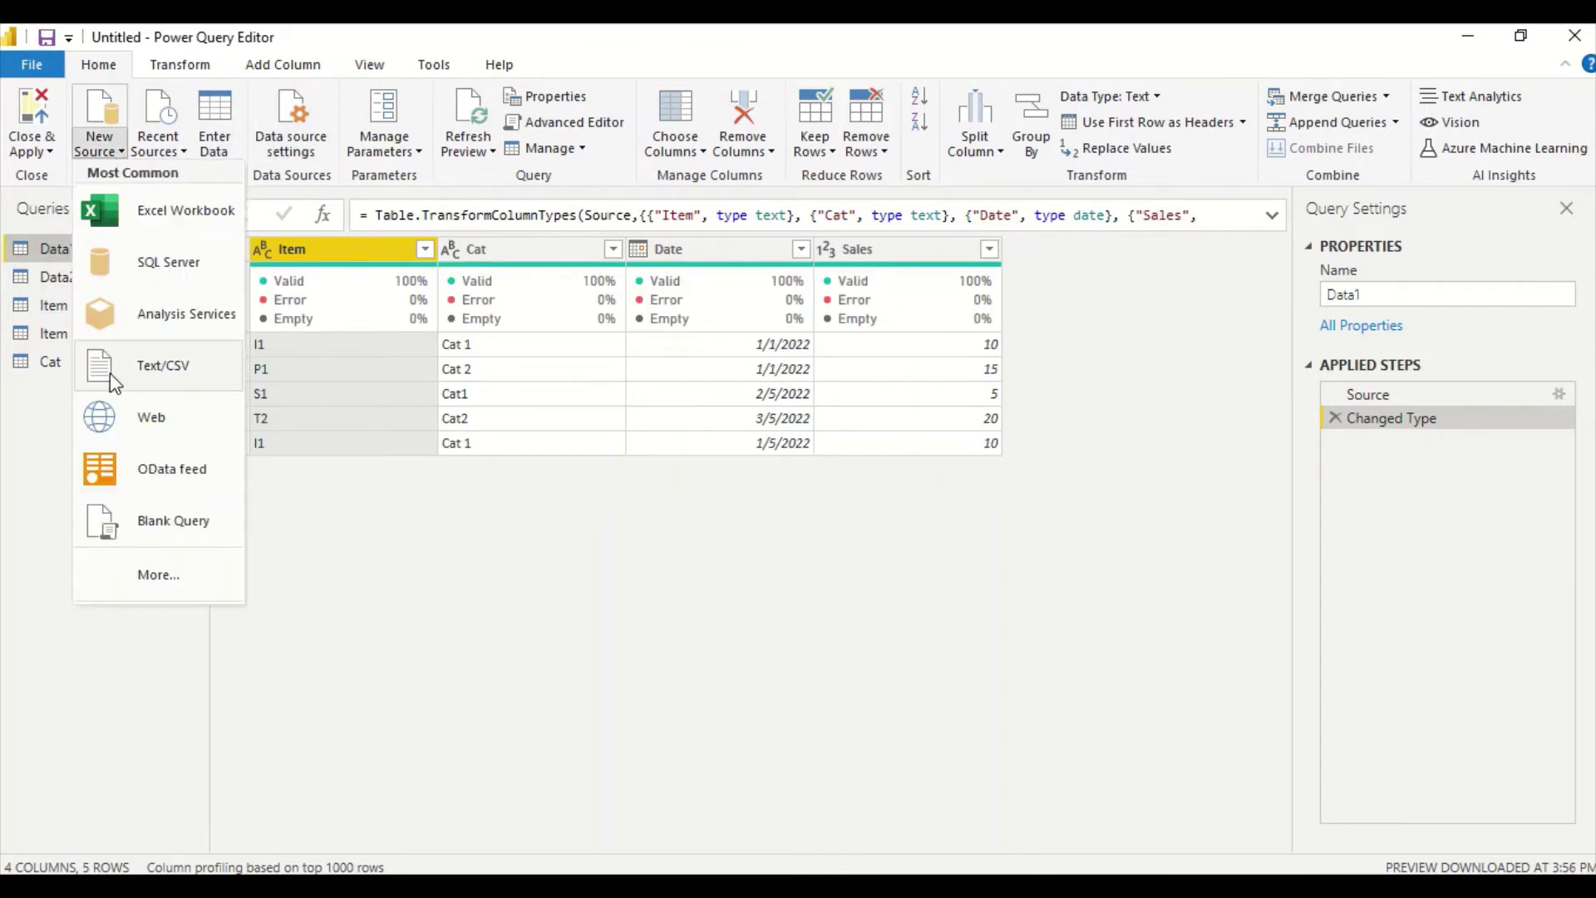
pyautogui.click(151, 521)
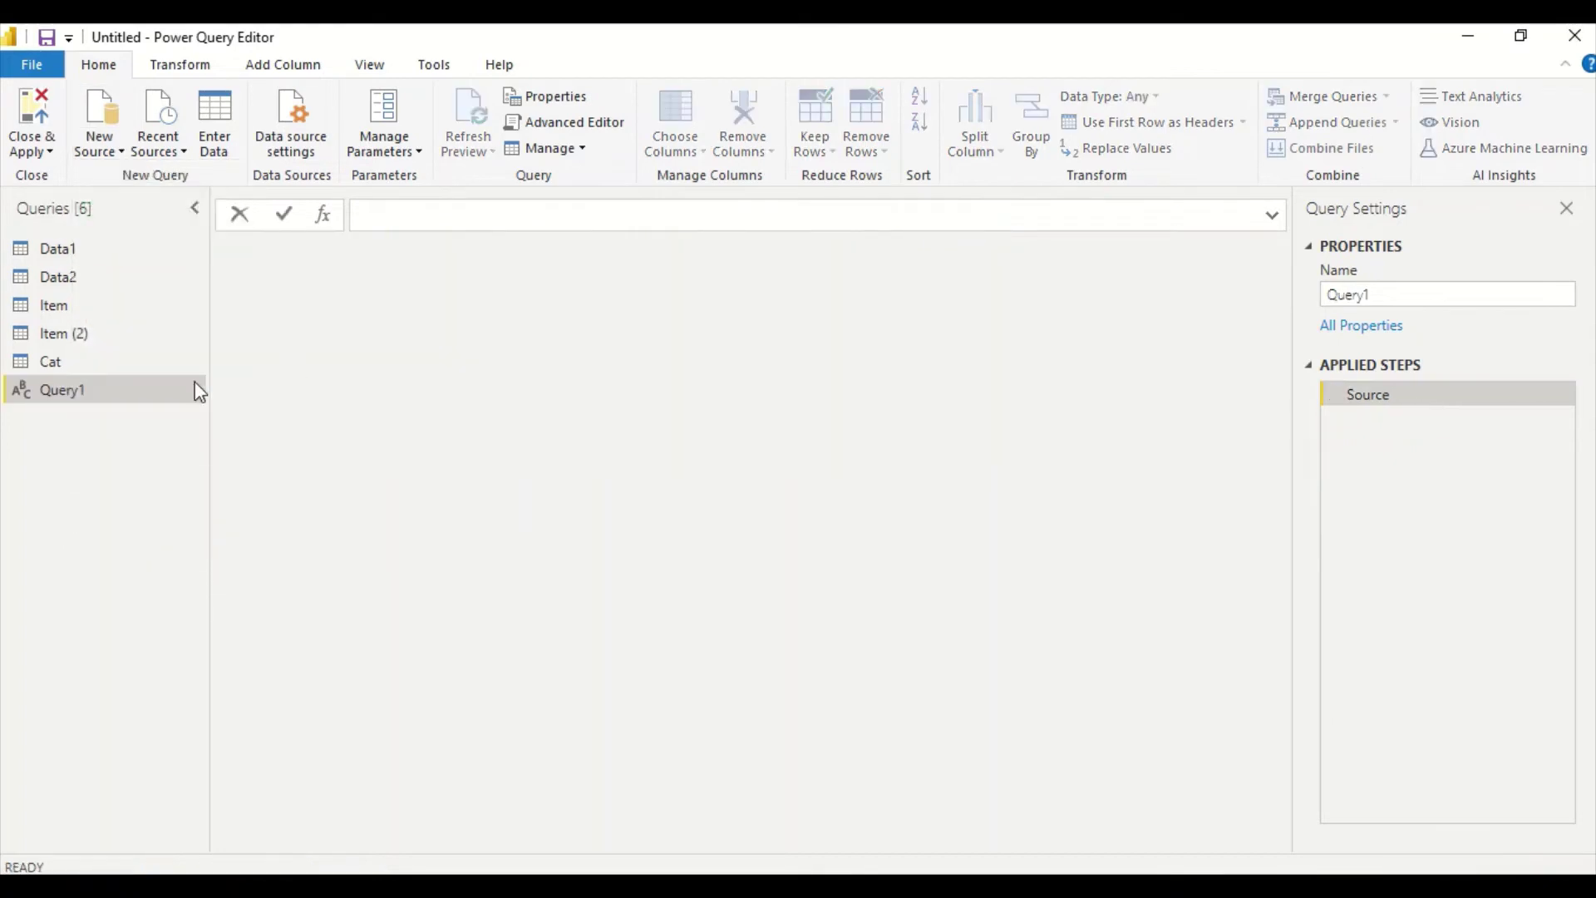
pyautogui.rightClick(113, 387)
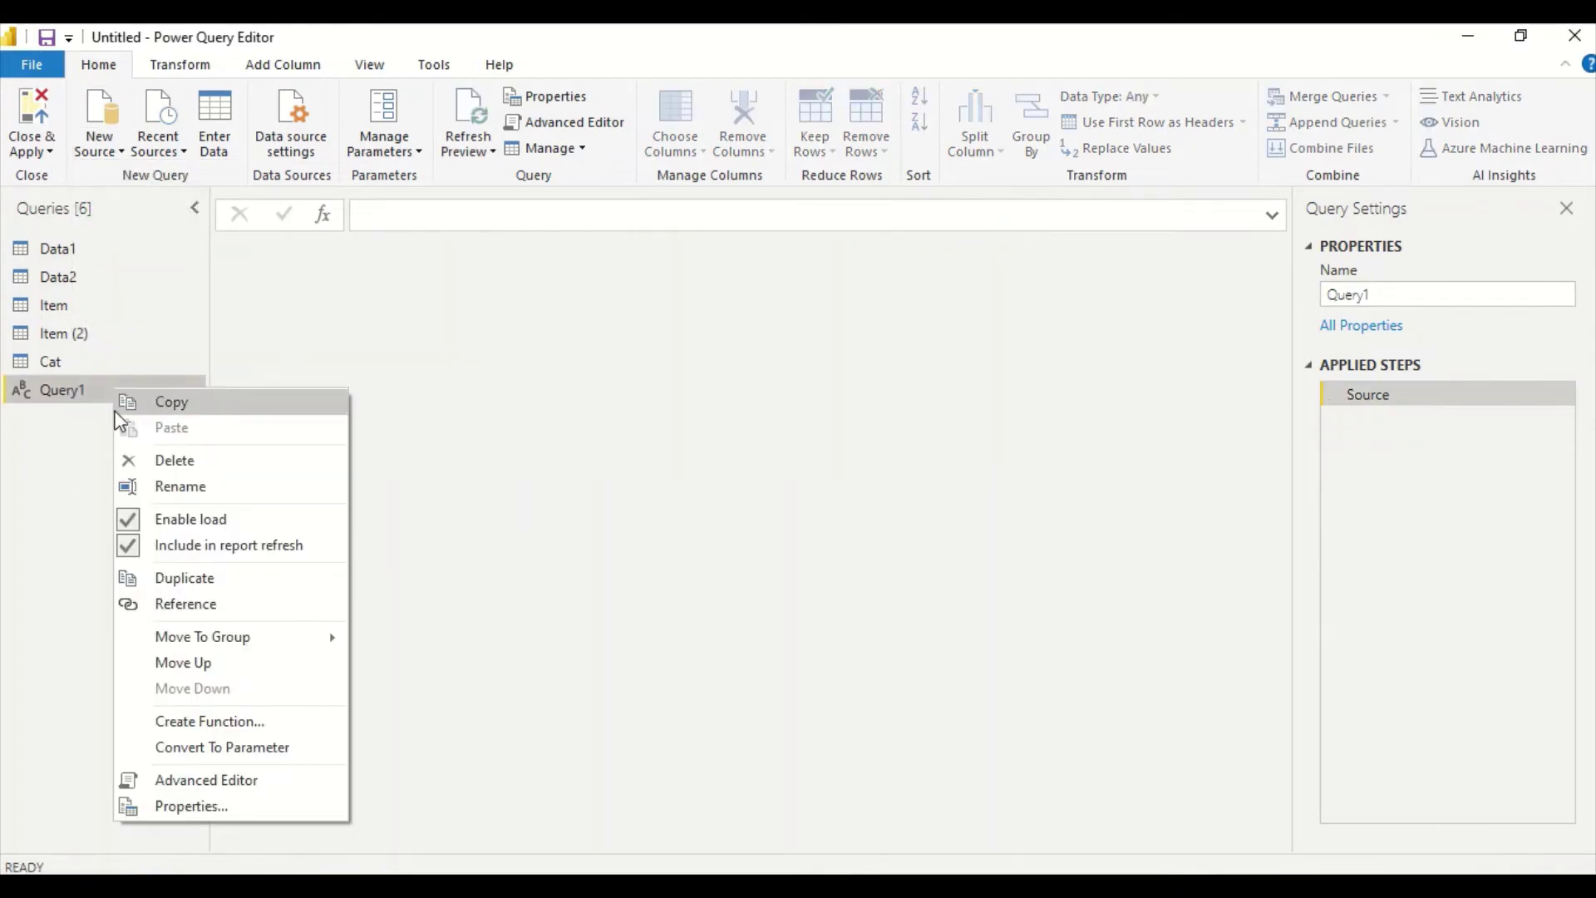
pyautogui.click(188, 782)
# Step: Replace the empty Source value with the start of a List.Dates( call, leaving its parenthesis open
pyautogui.click(391, 288)
pyautogui.press('BackSpace')
pyautogui.press('BackSpace')
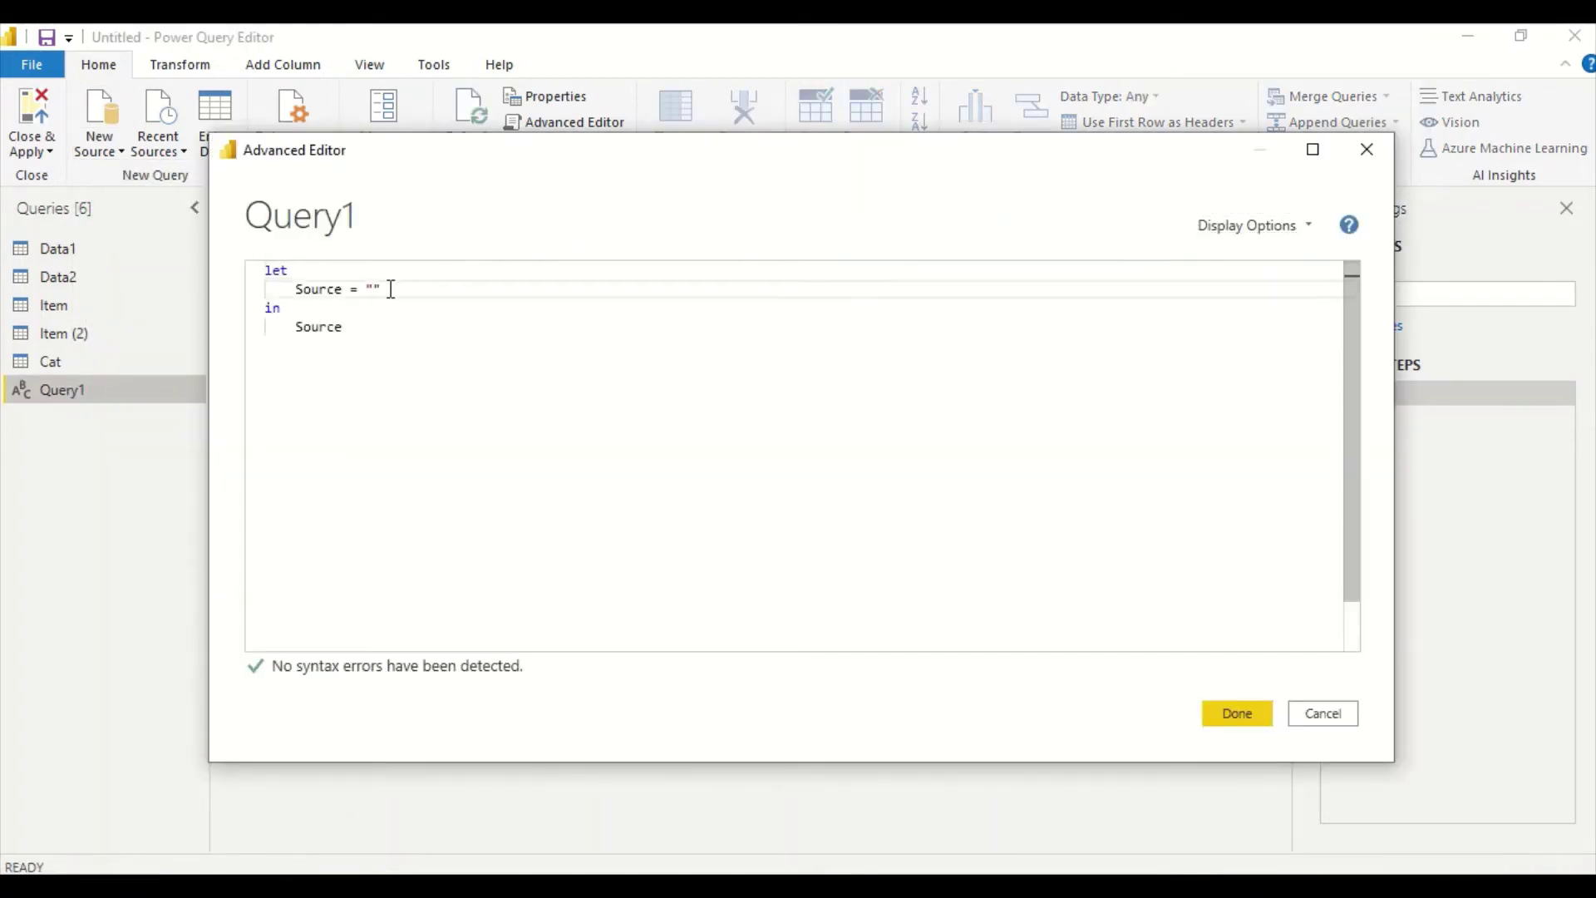
pyautogui.write('List.Dates()')
pyautogui.press('Delete')
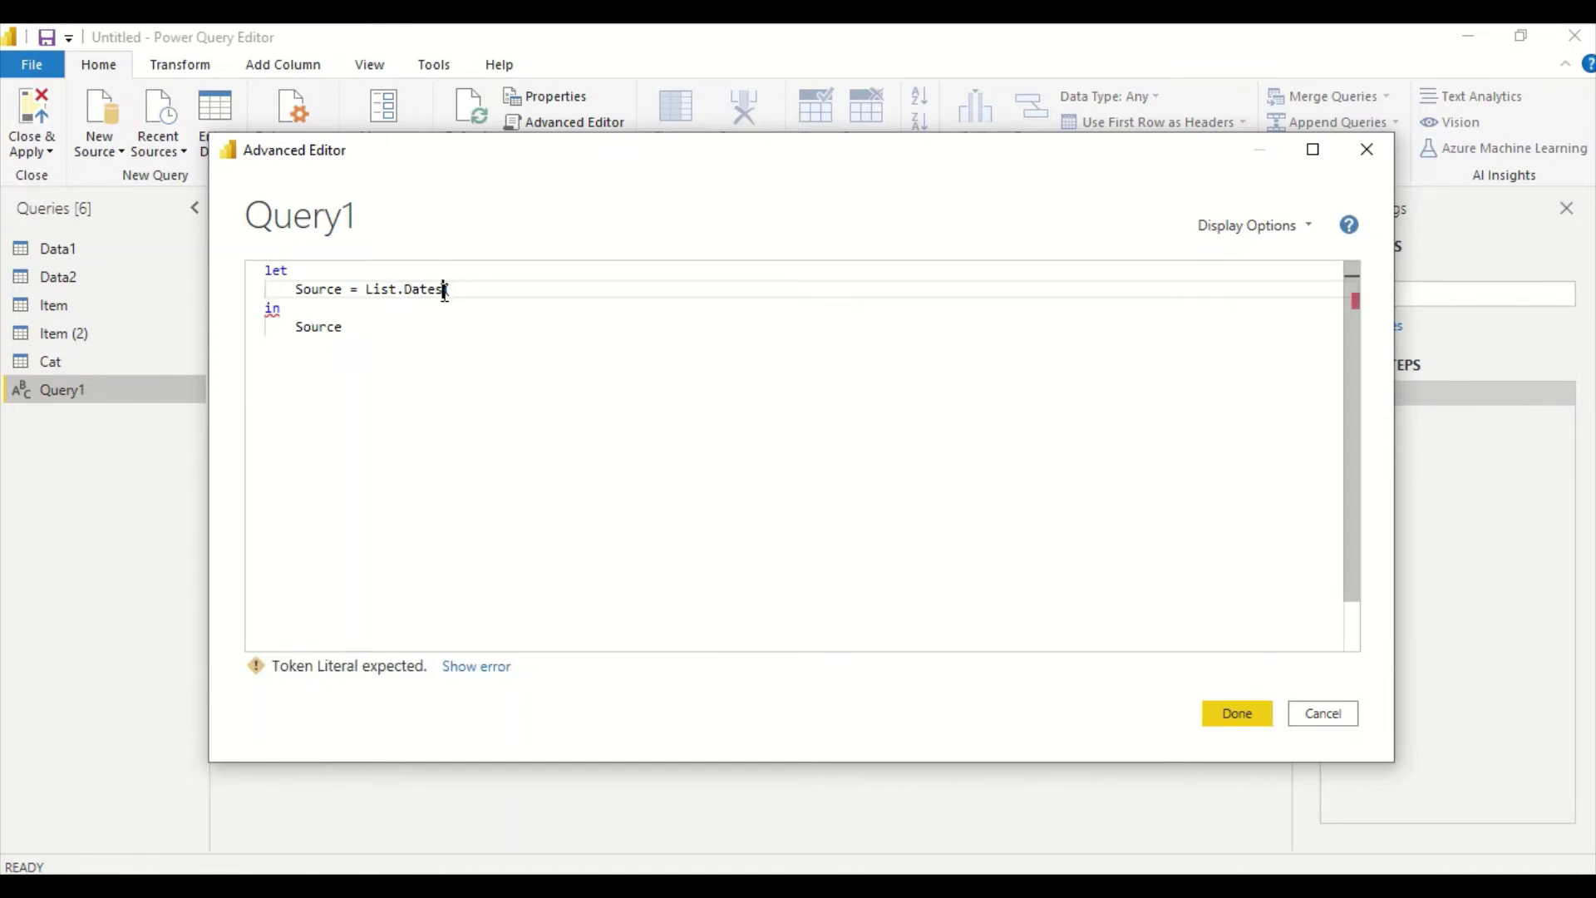
# Step: Switch to the Chrome browser, search for "power query List.Dates", check the function's syntax in Microsoft's documentation, and return to the Advanced Editor
pyautogui.moveTo(444, 289); pyautogui.dragTo(366, 295)
pyautogui.hotkey('alt', 'Tab')
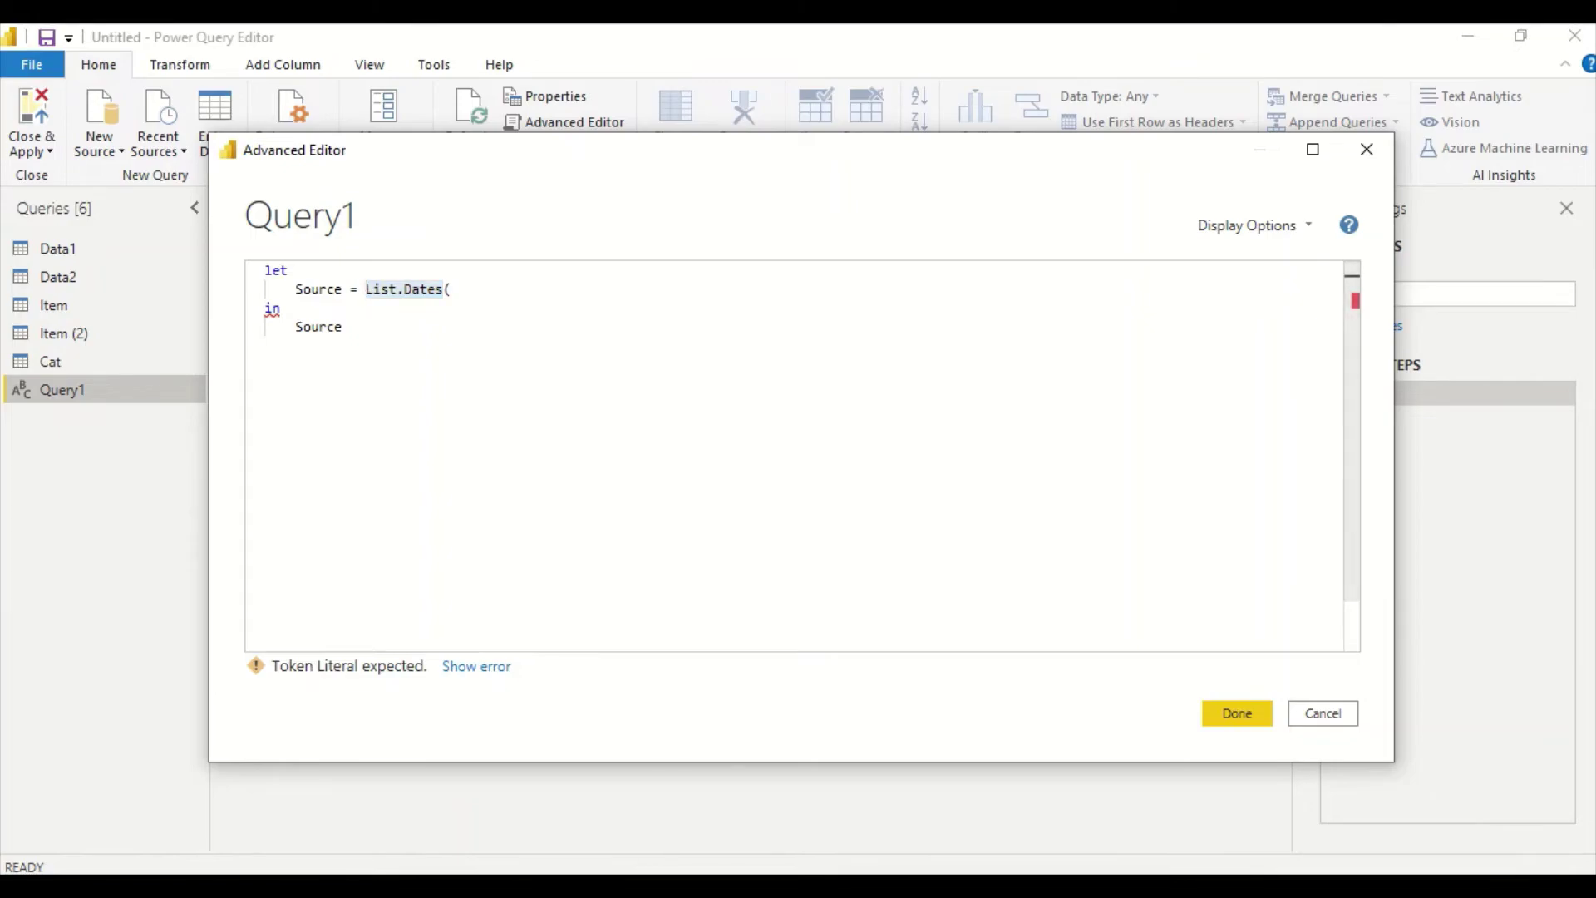
pyautogui.click(316, 43)
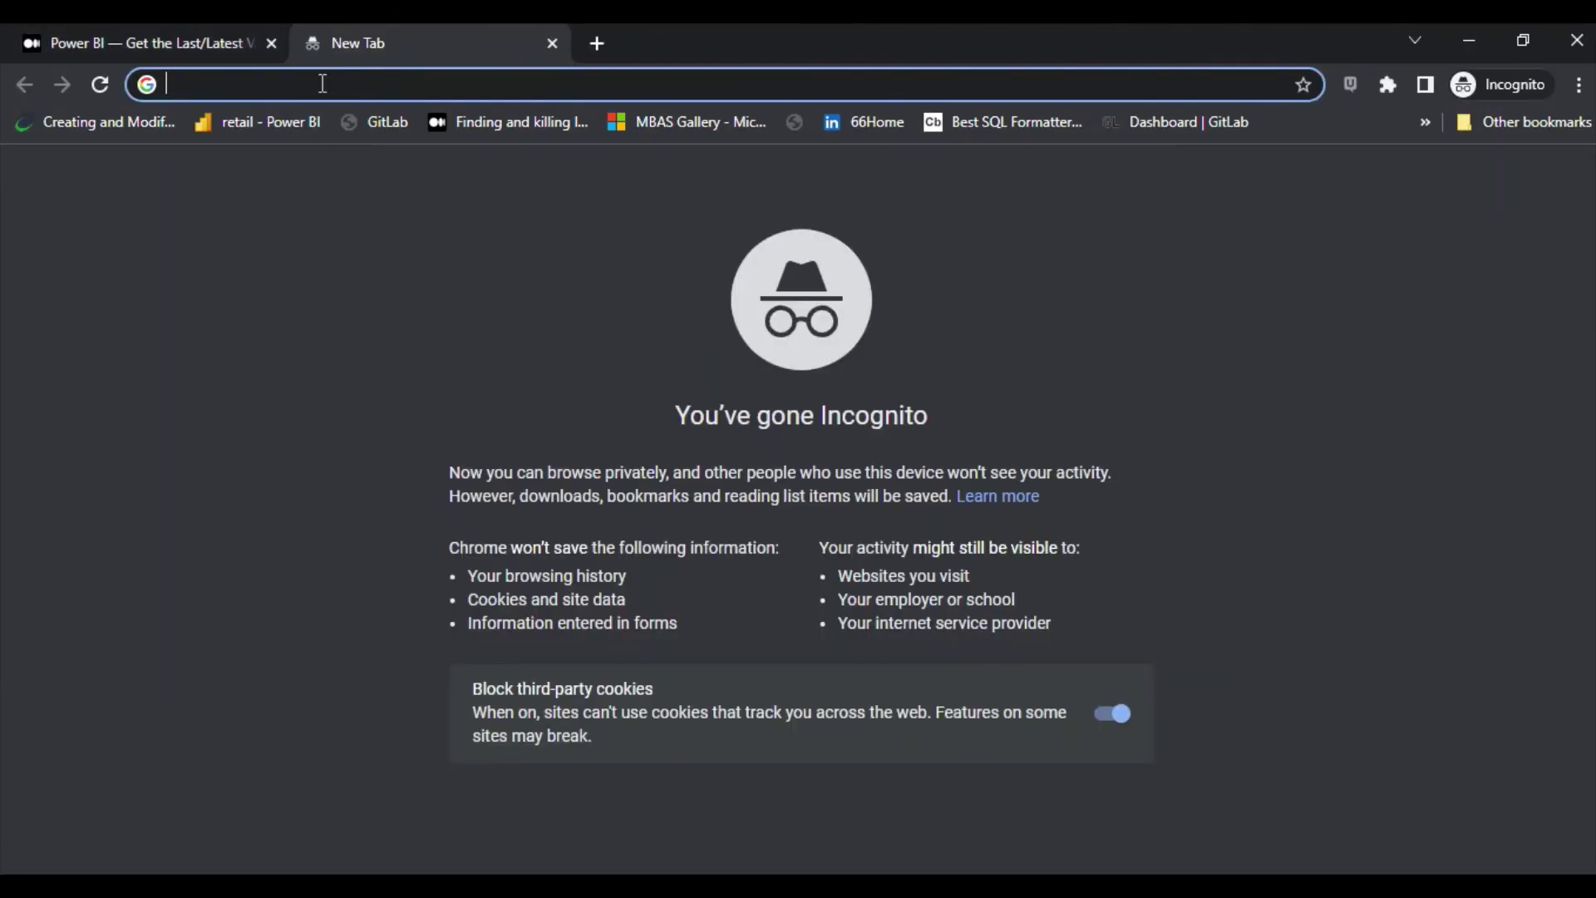
pyautogui.write('power qu')
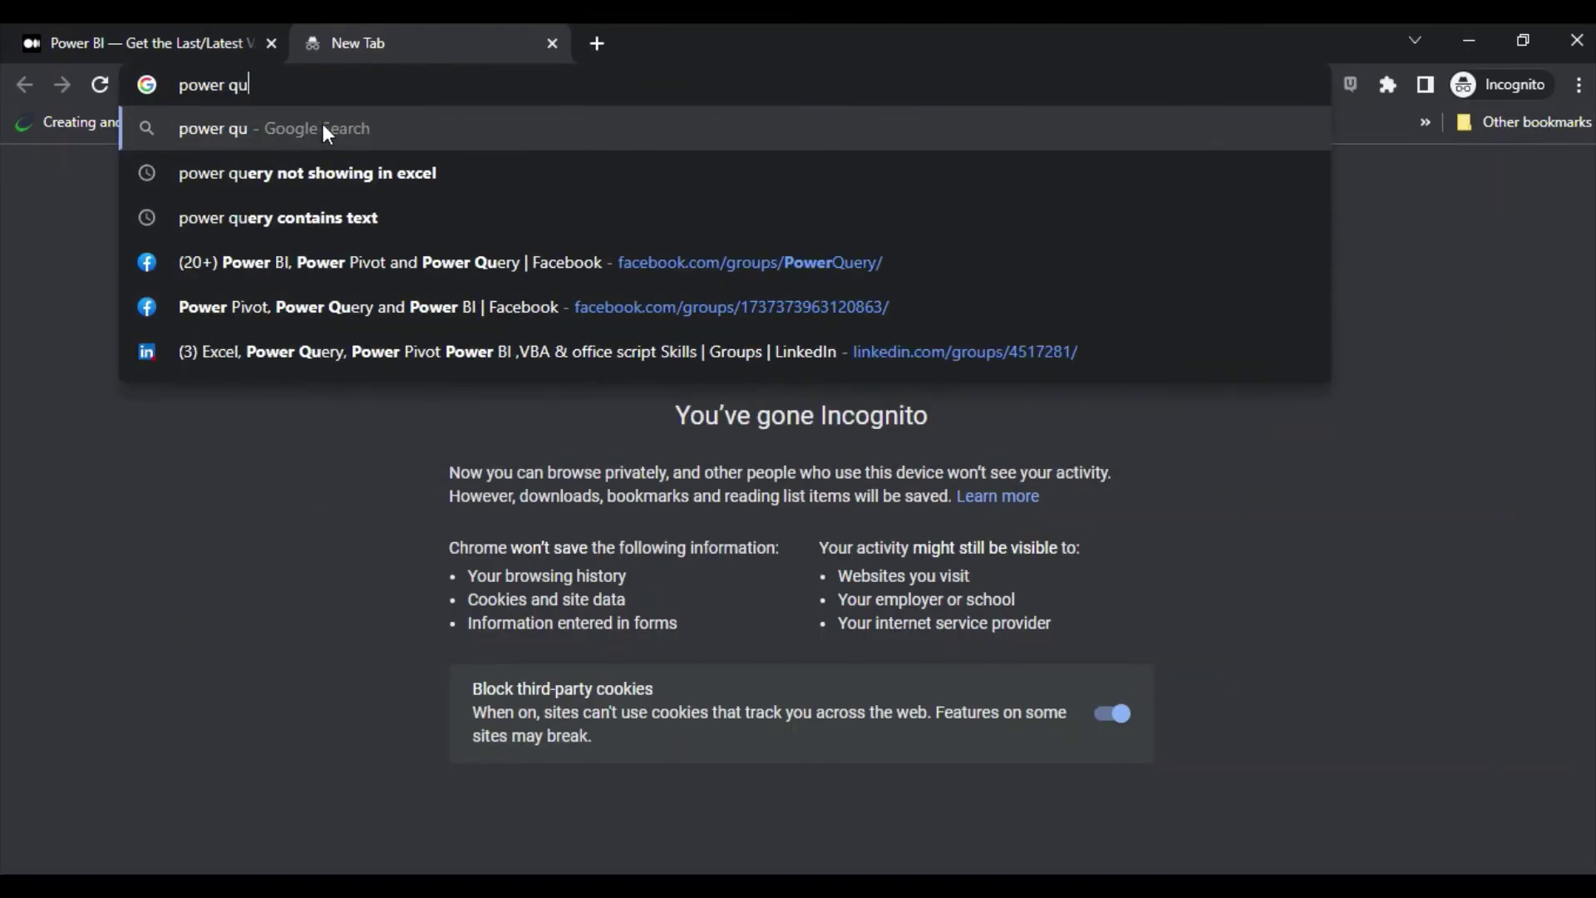
pyautogui.write('ery List.Dates')
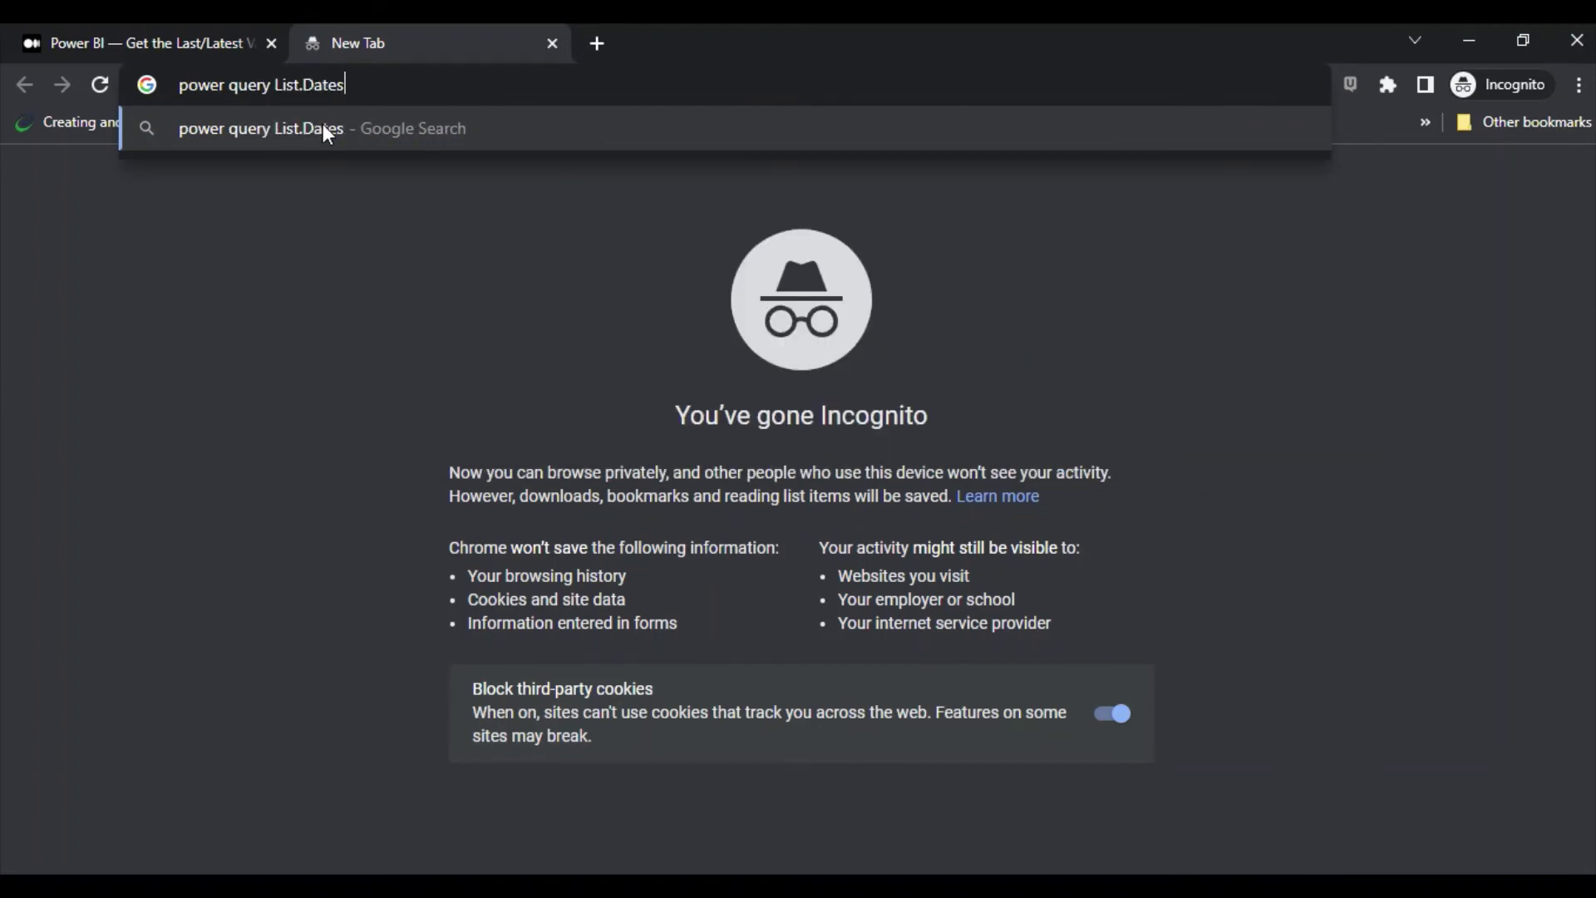
pyautogui.press('Return')
pyautogui.click(335, 382)
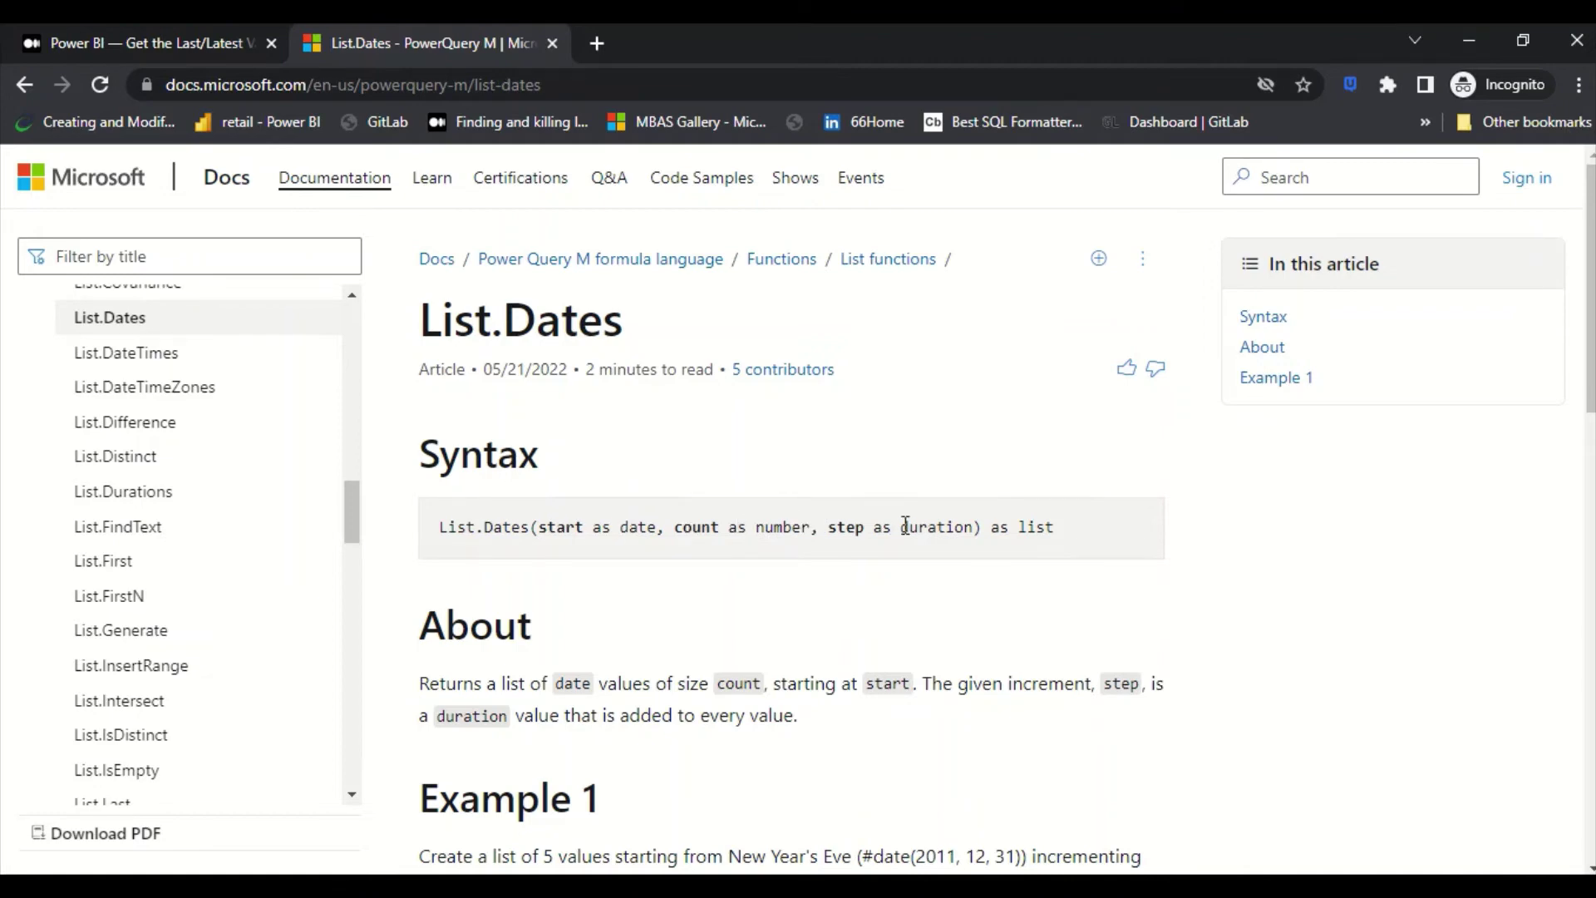
pyautogui.hotkey('alt', 'Tab')
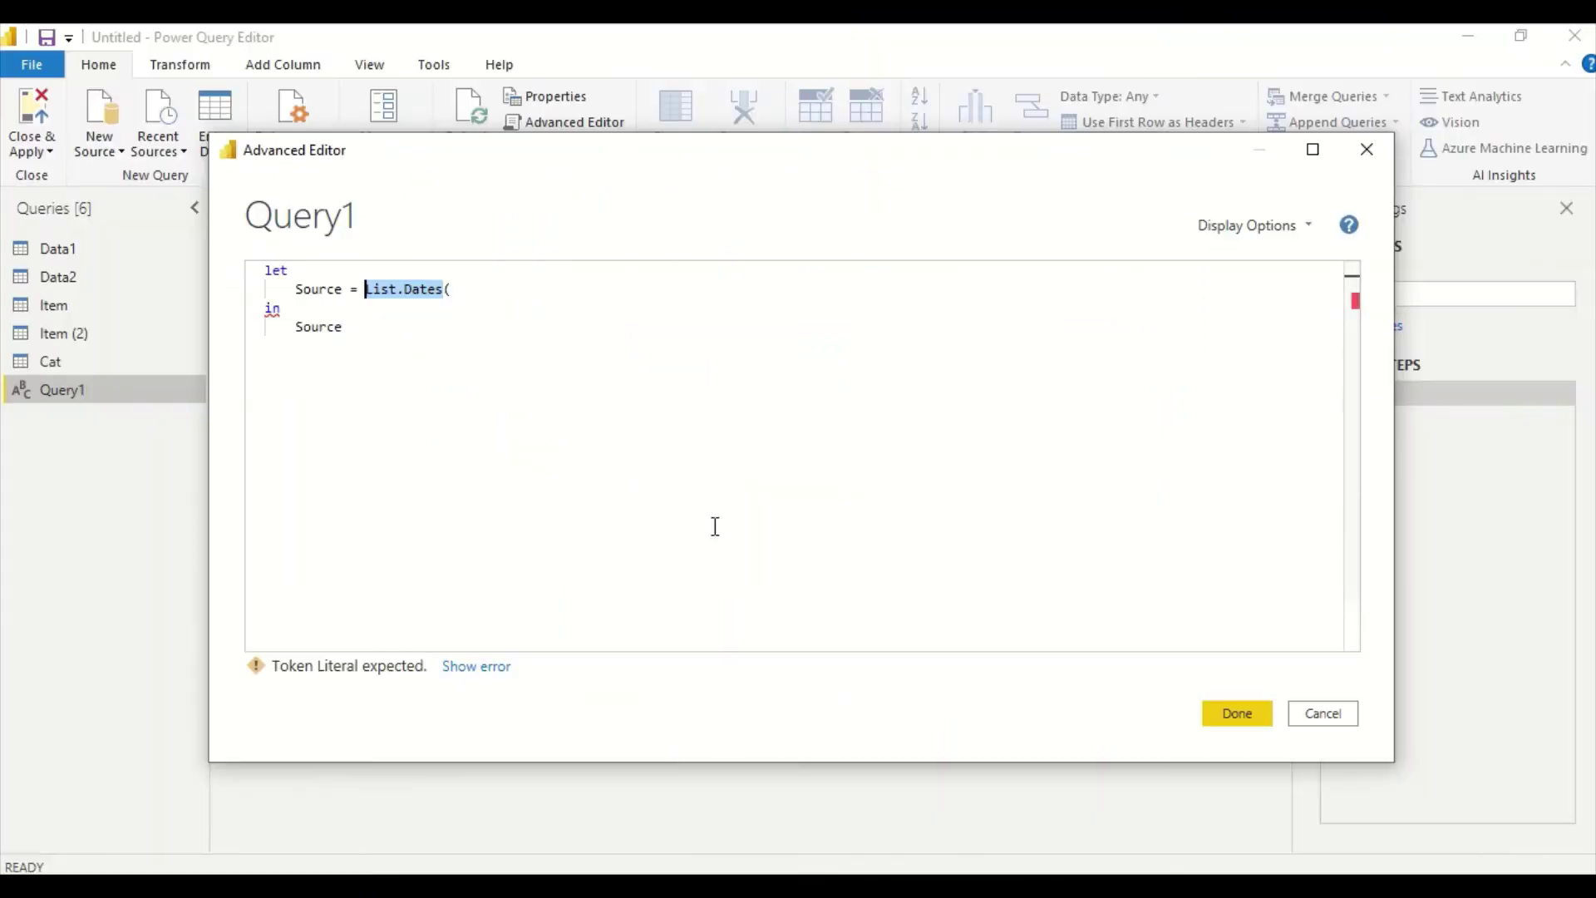
# Step: Fill in the List.Dates call with the start date Date(2022,1,1) and a count of 365
pyautogui.click(467, 282)
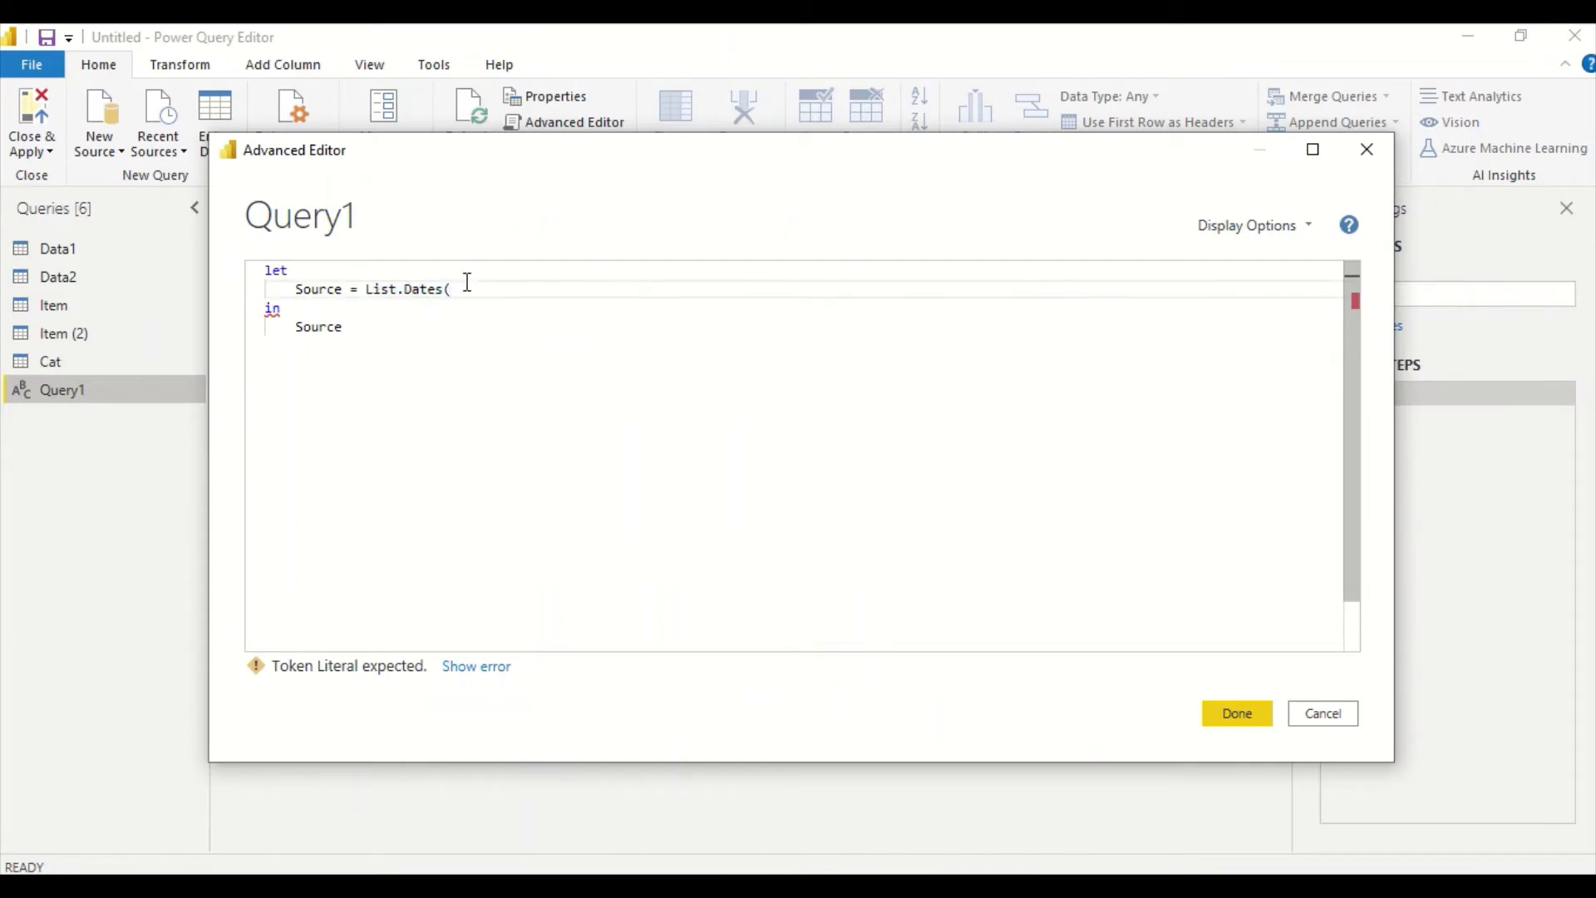
pyautogui.write('Date(2')
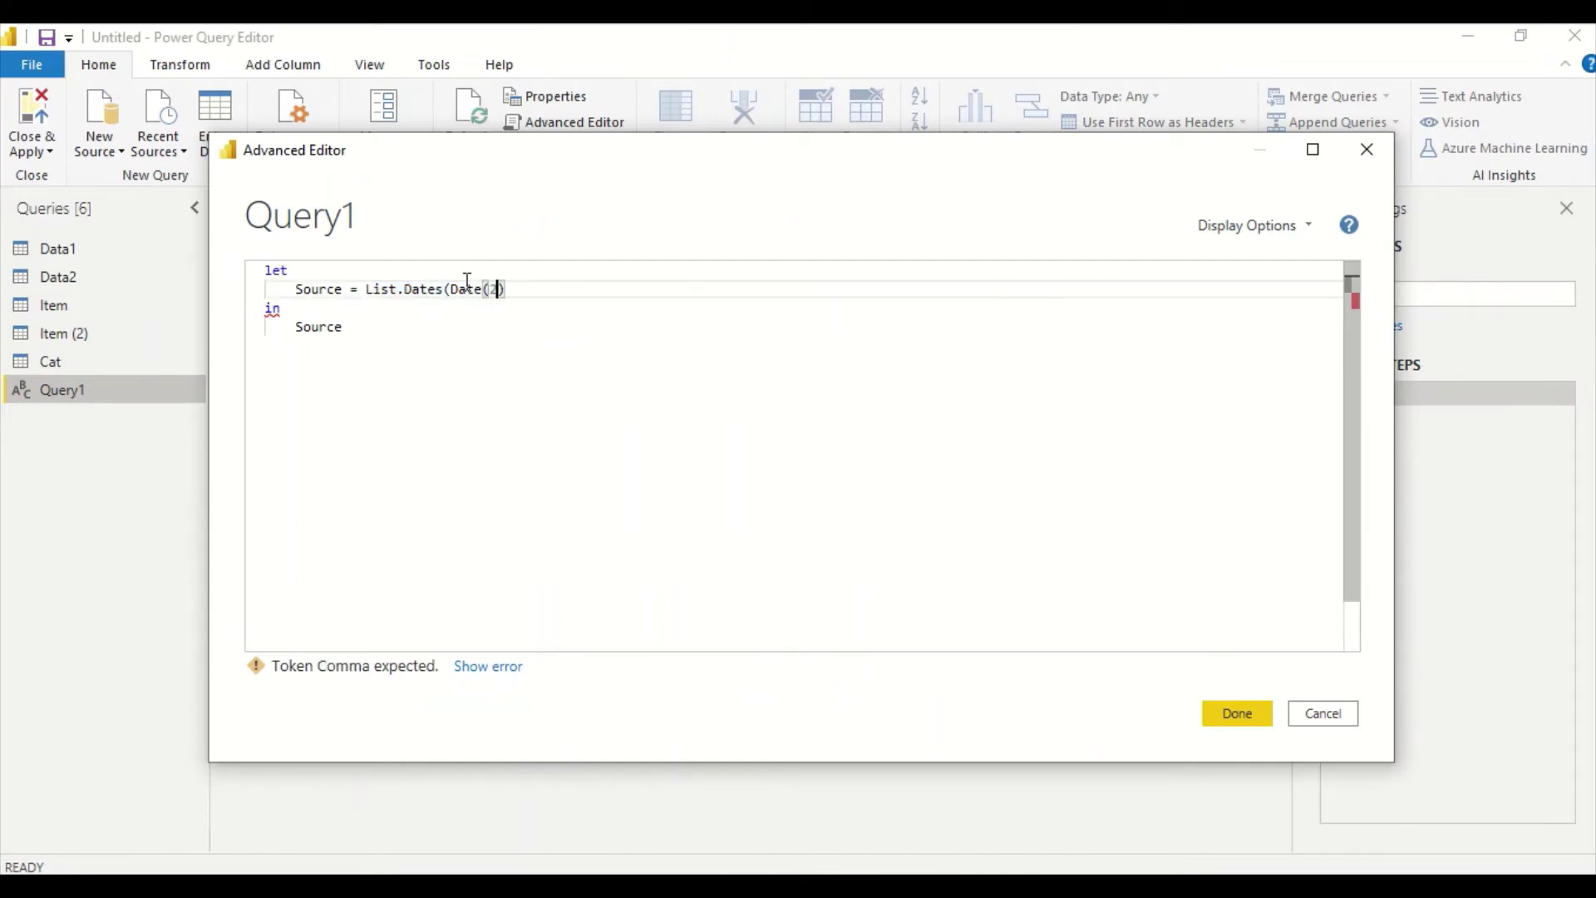
pyautogui.write('022')
pyautogui.write(',1')
pyautogui.write(',1')
pyautogui.write('),2')
pyautogui.write('65')
# Step: Switch to Chrome, recheck the List.Dates arguments in Microsoft's documentation, and return to the Advanced Editor
pyautogui.hotkey('alt', 'Tab')
pyautogui.press('Tab')
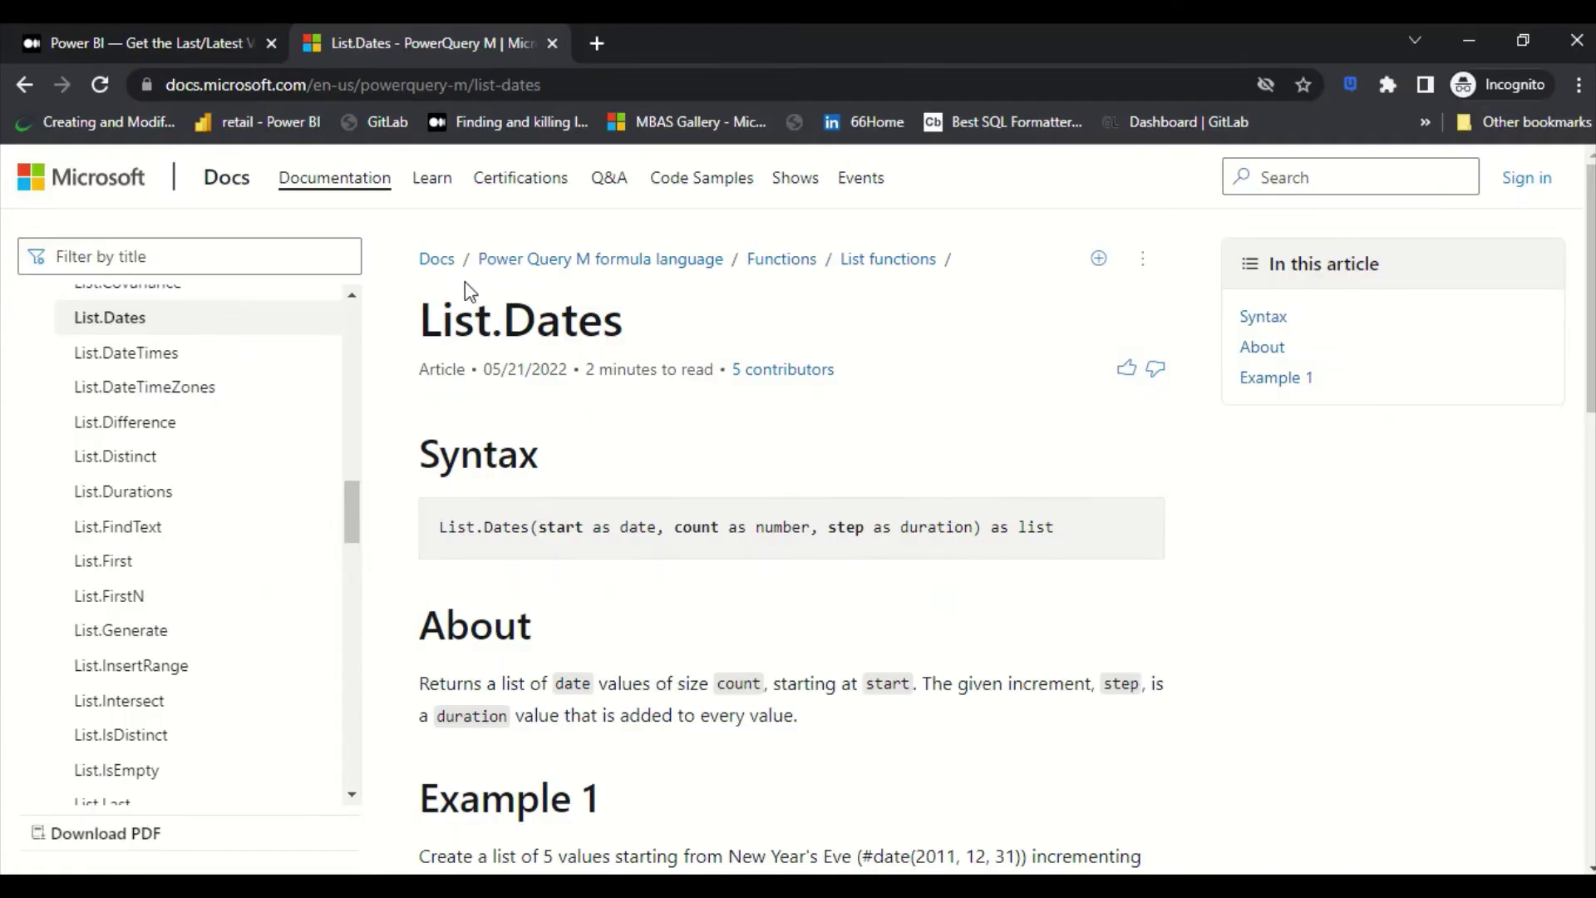
pyautogui.hotkey('alt', 'Tab')
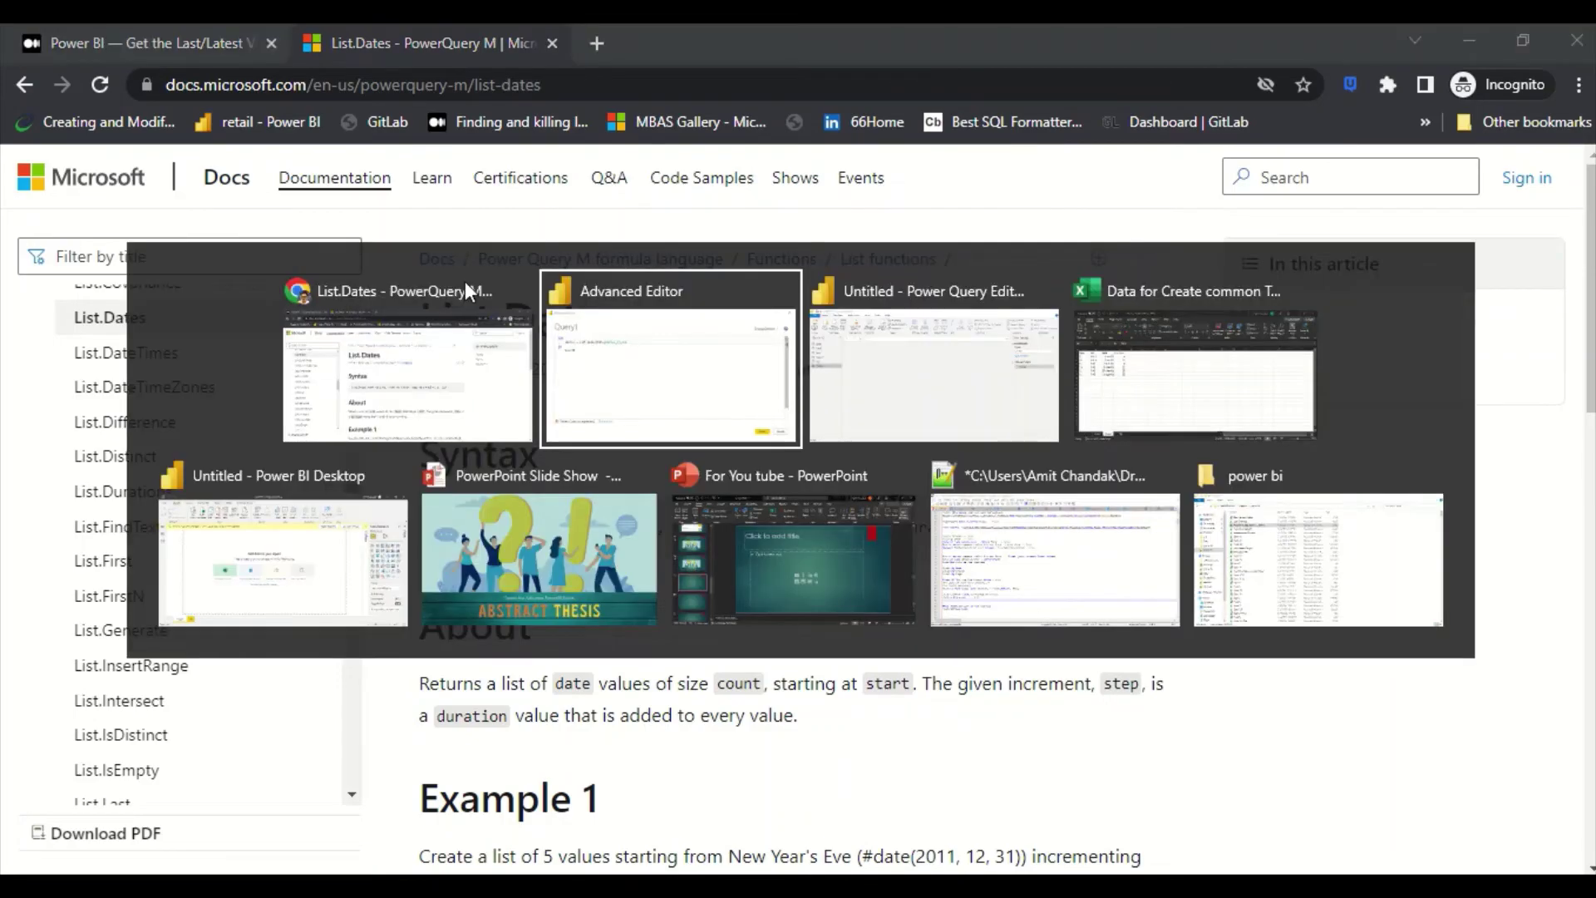
# Step: Complete the List.Dates call with the step argument #duration(1,0,0,0), close its parentheses and apply the code
pyautogui.write(', ')
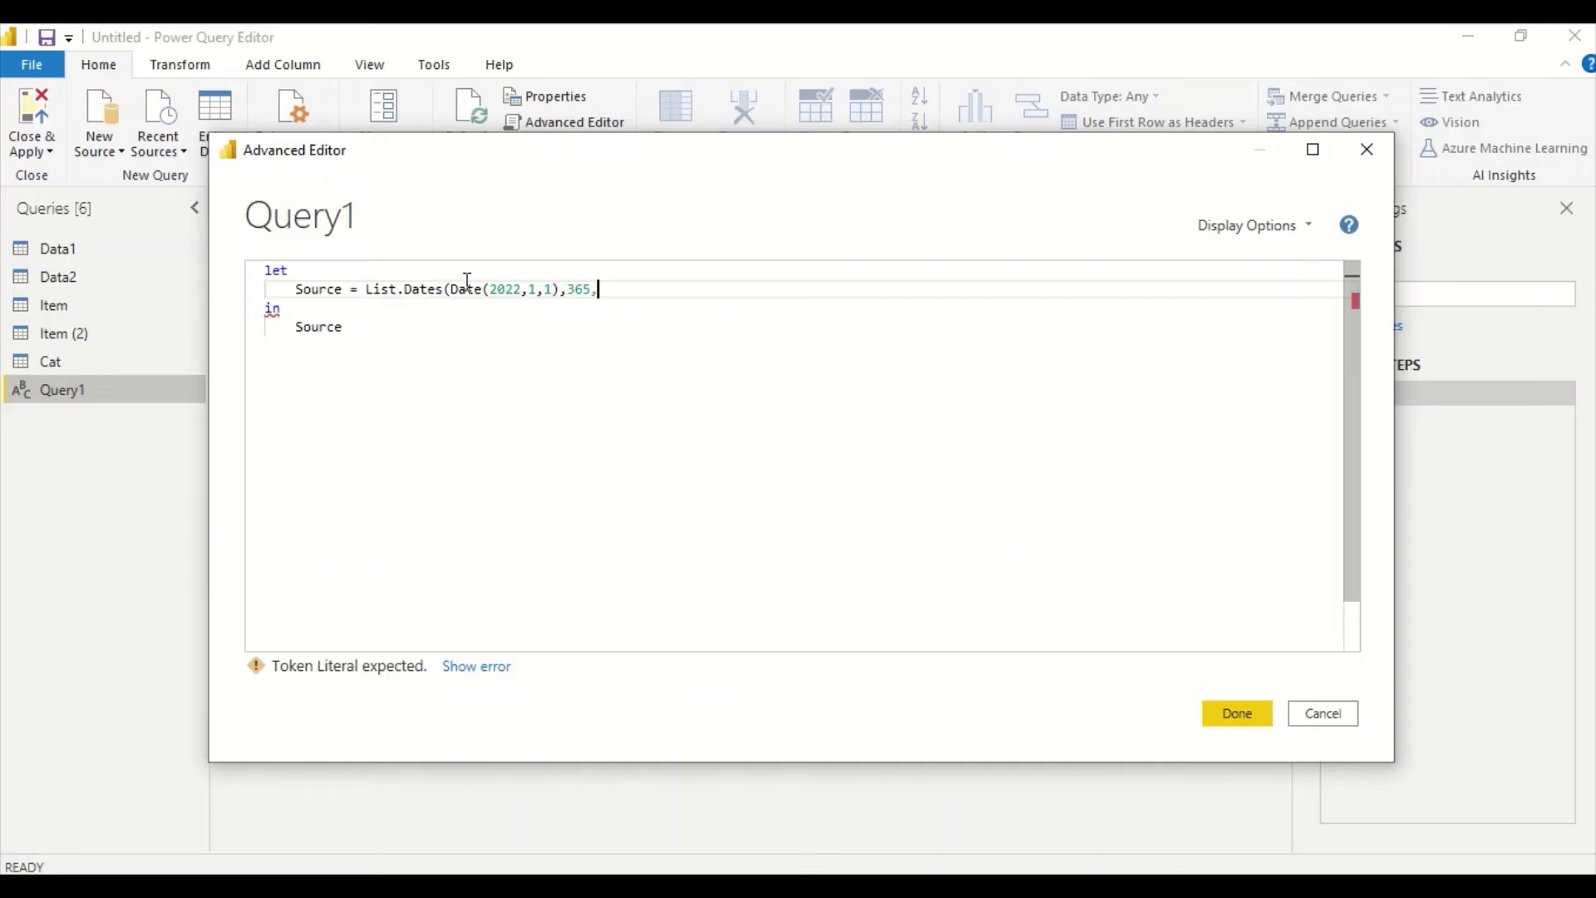
pyautogui.write('#d')
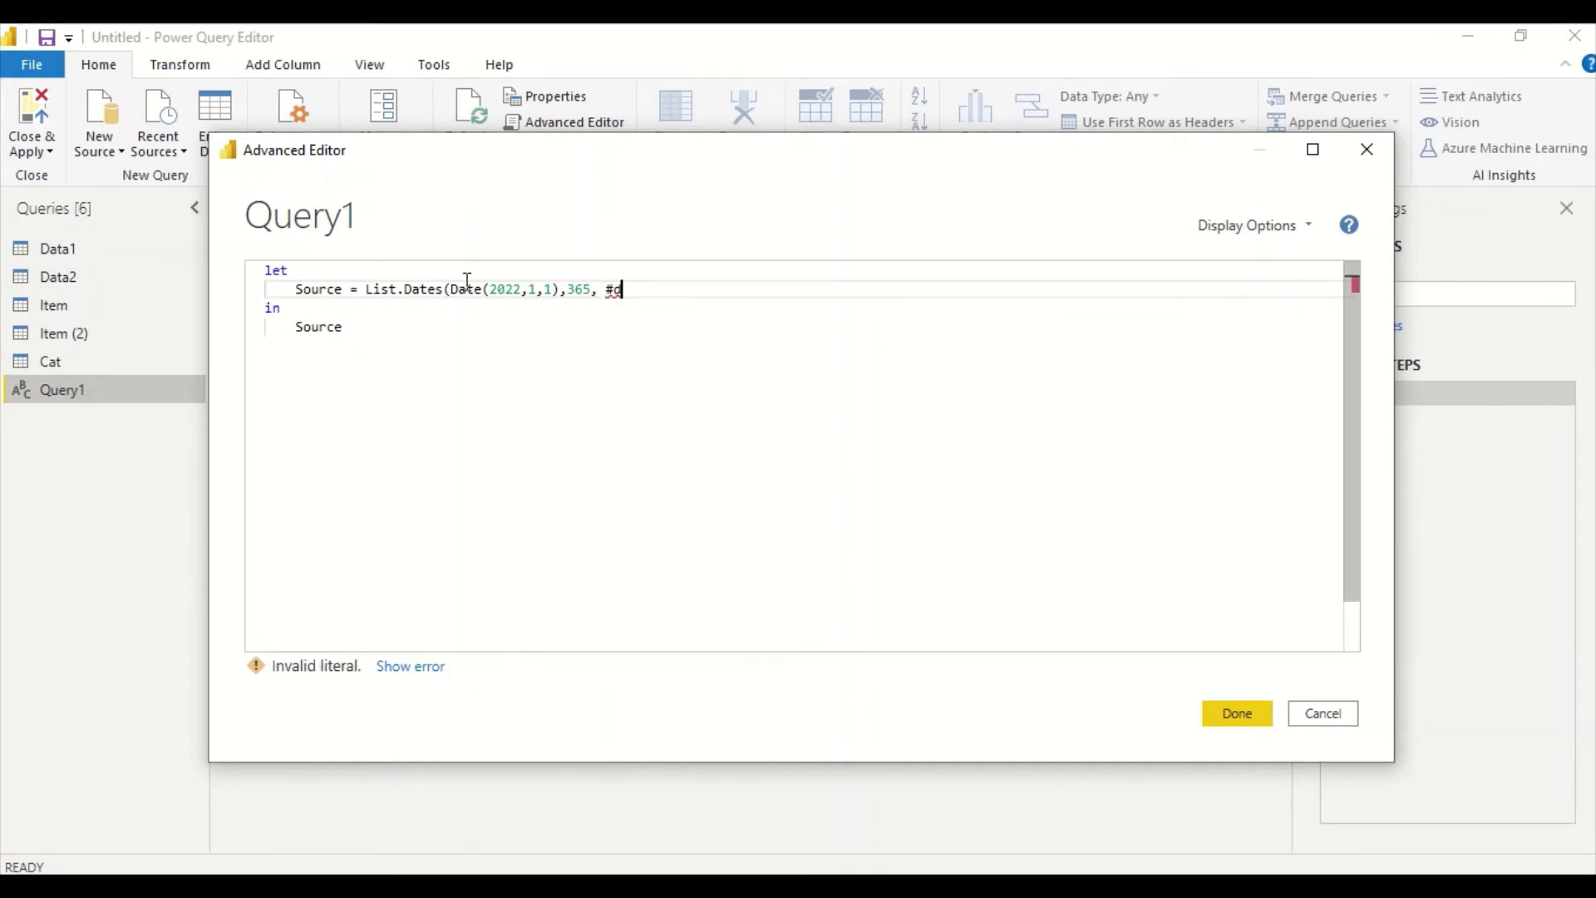
pyautogui.write('uration')
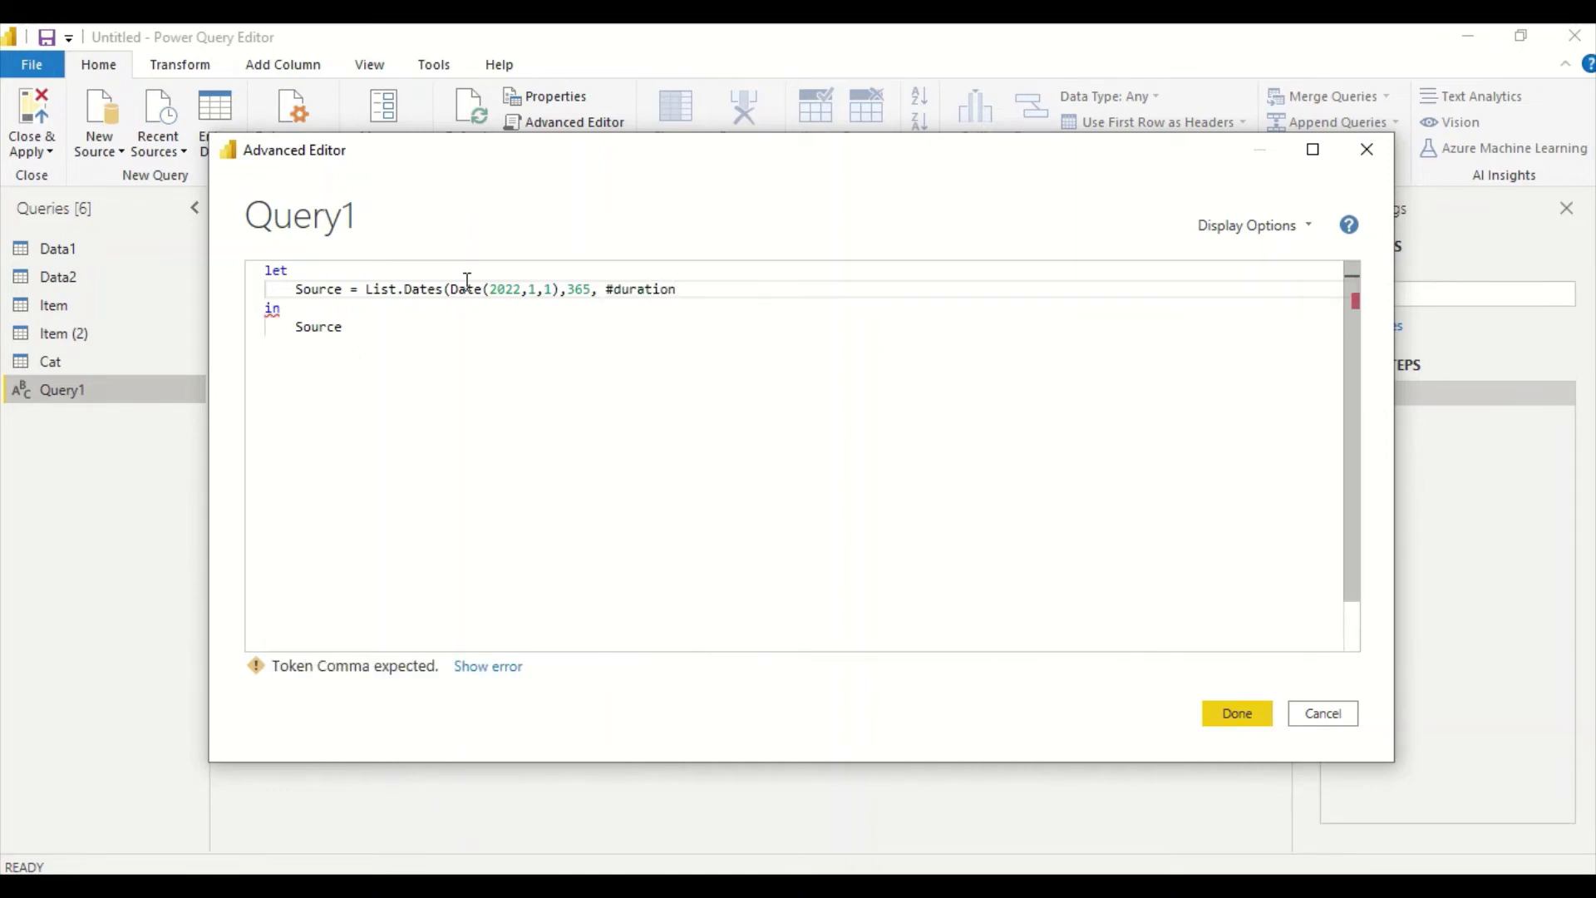
pyautogui.write('(1,')
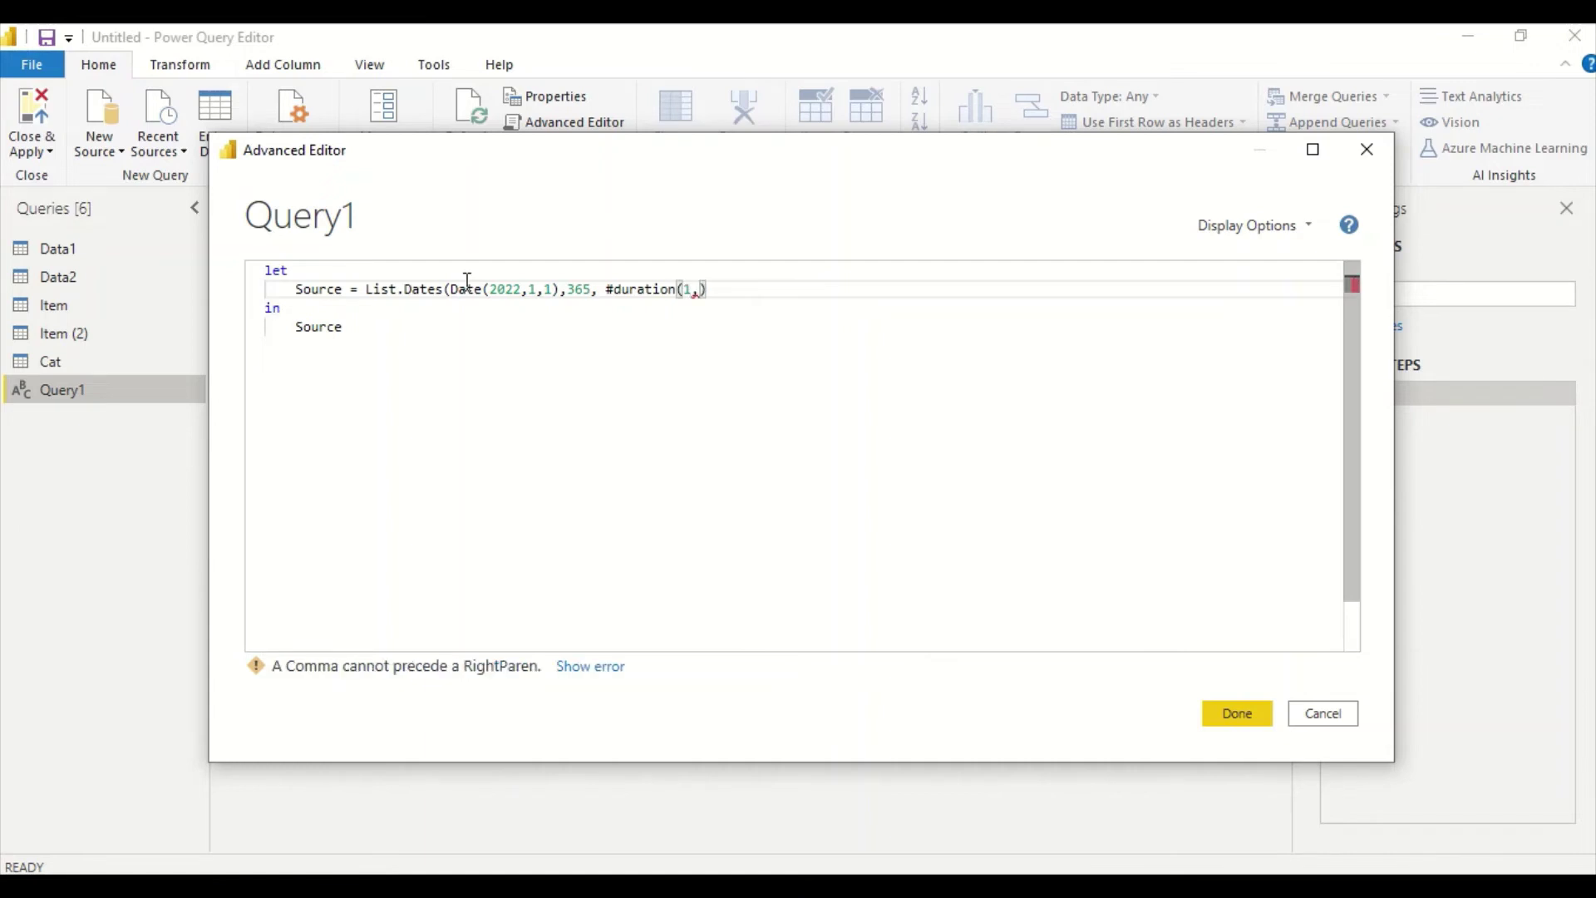
pyautogui.write('0,0,0')
pyautogui.press('BackSpace')
pyautogui.write('0')
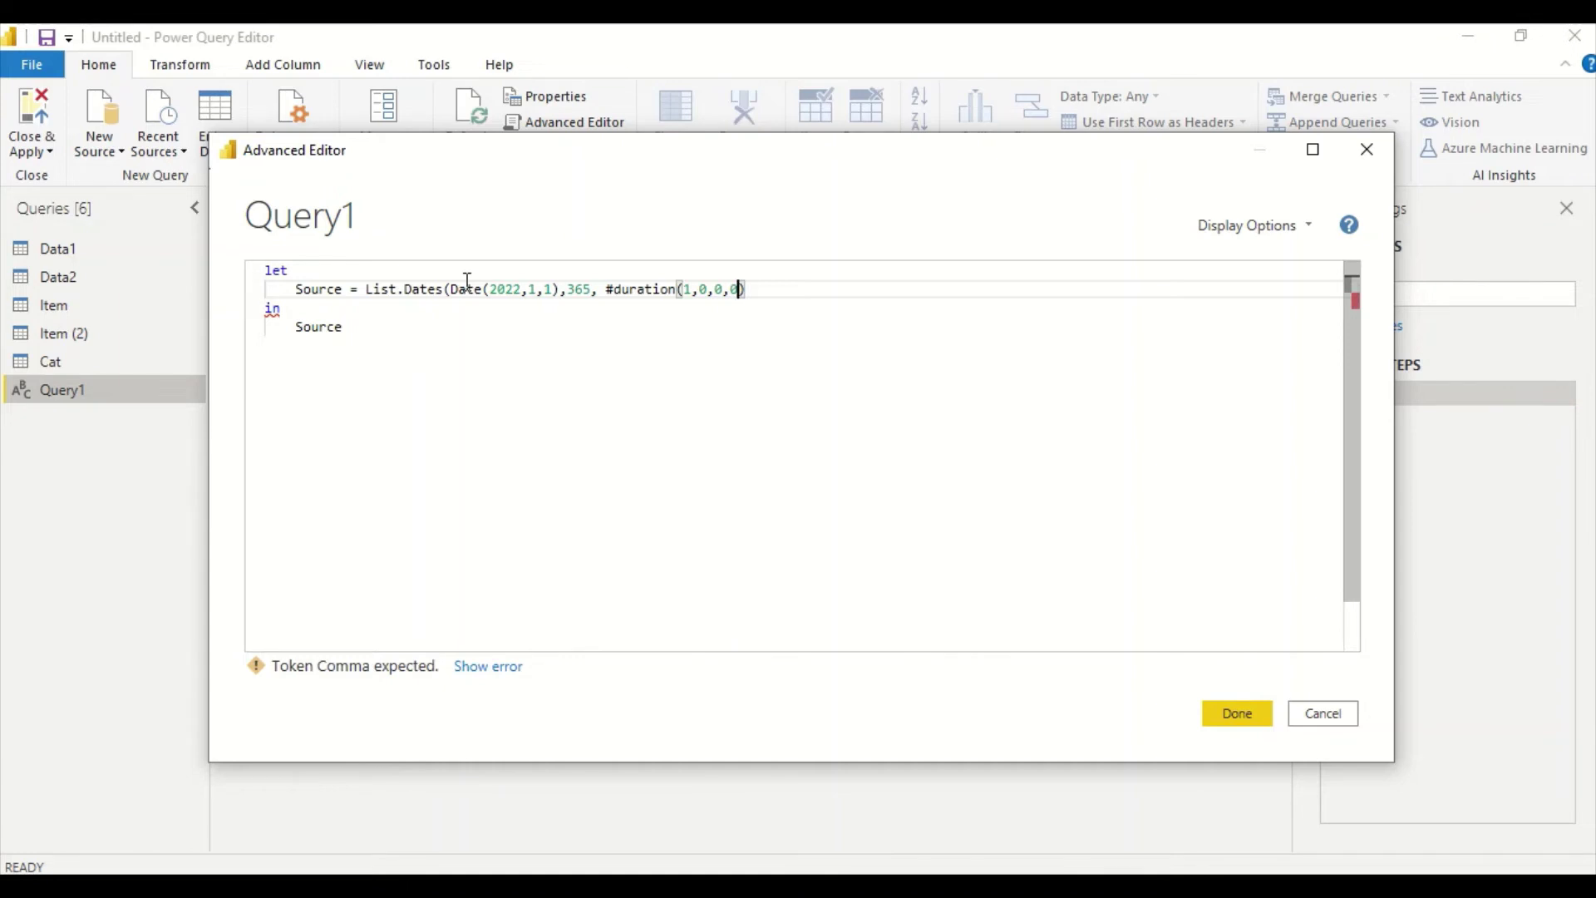
pyautogui.press('Right')
pyautogui.write(')')
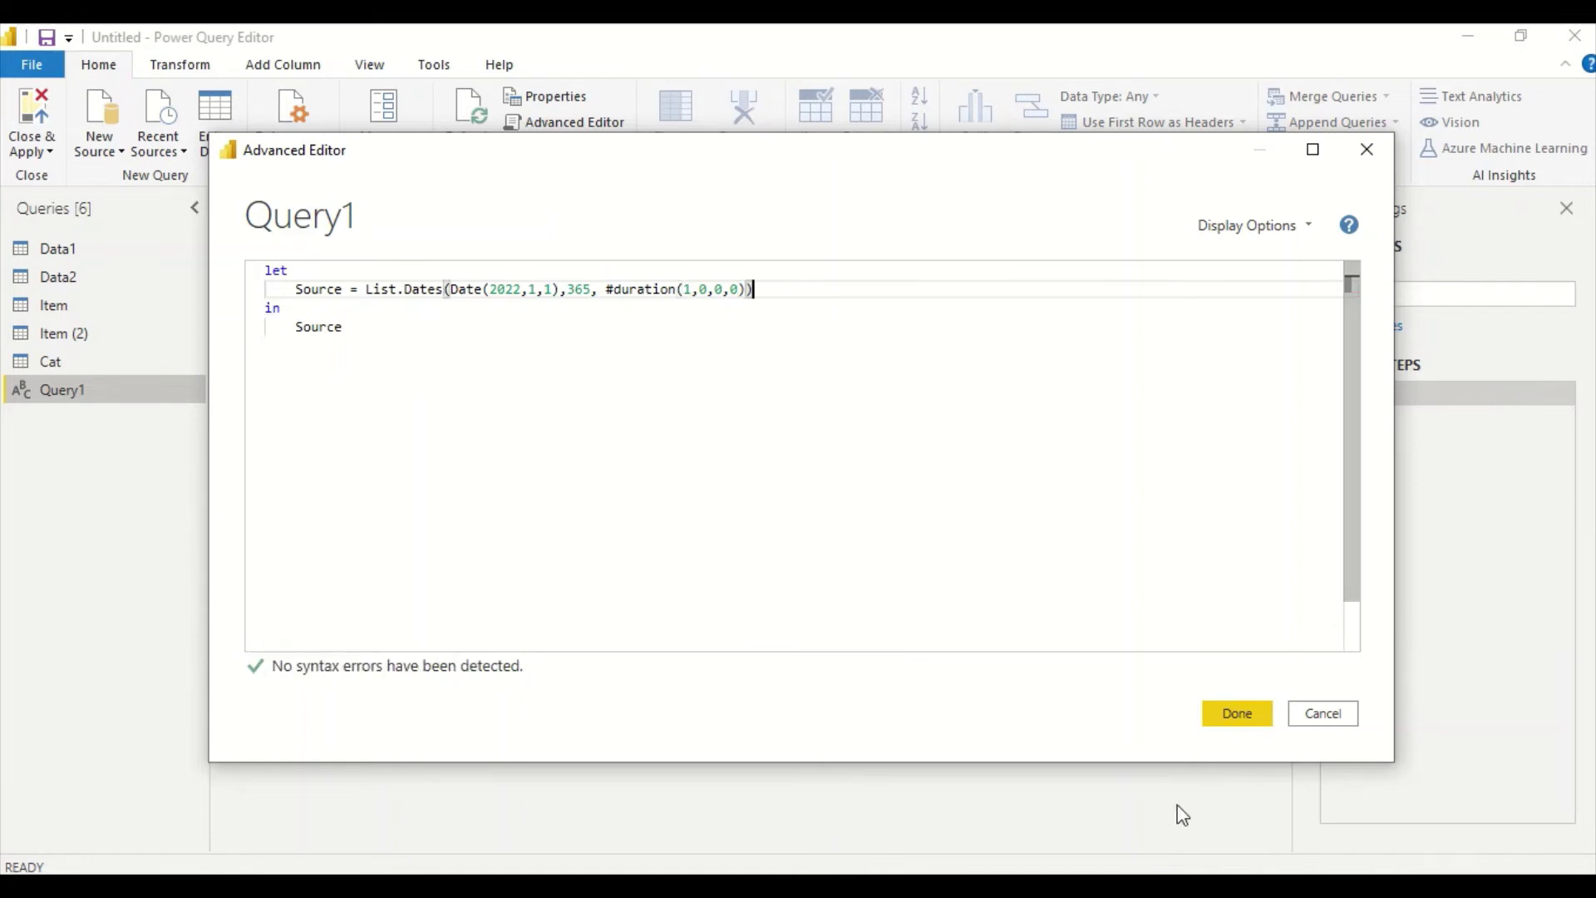
pyautogui.click(1251, 720)
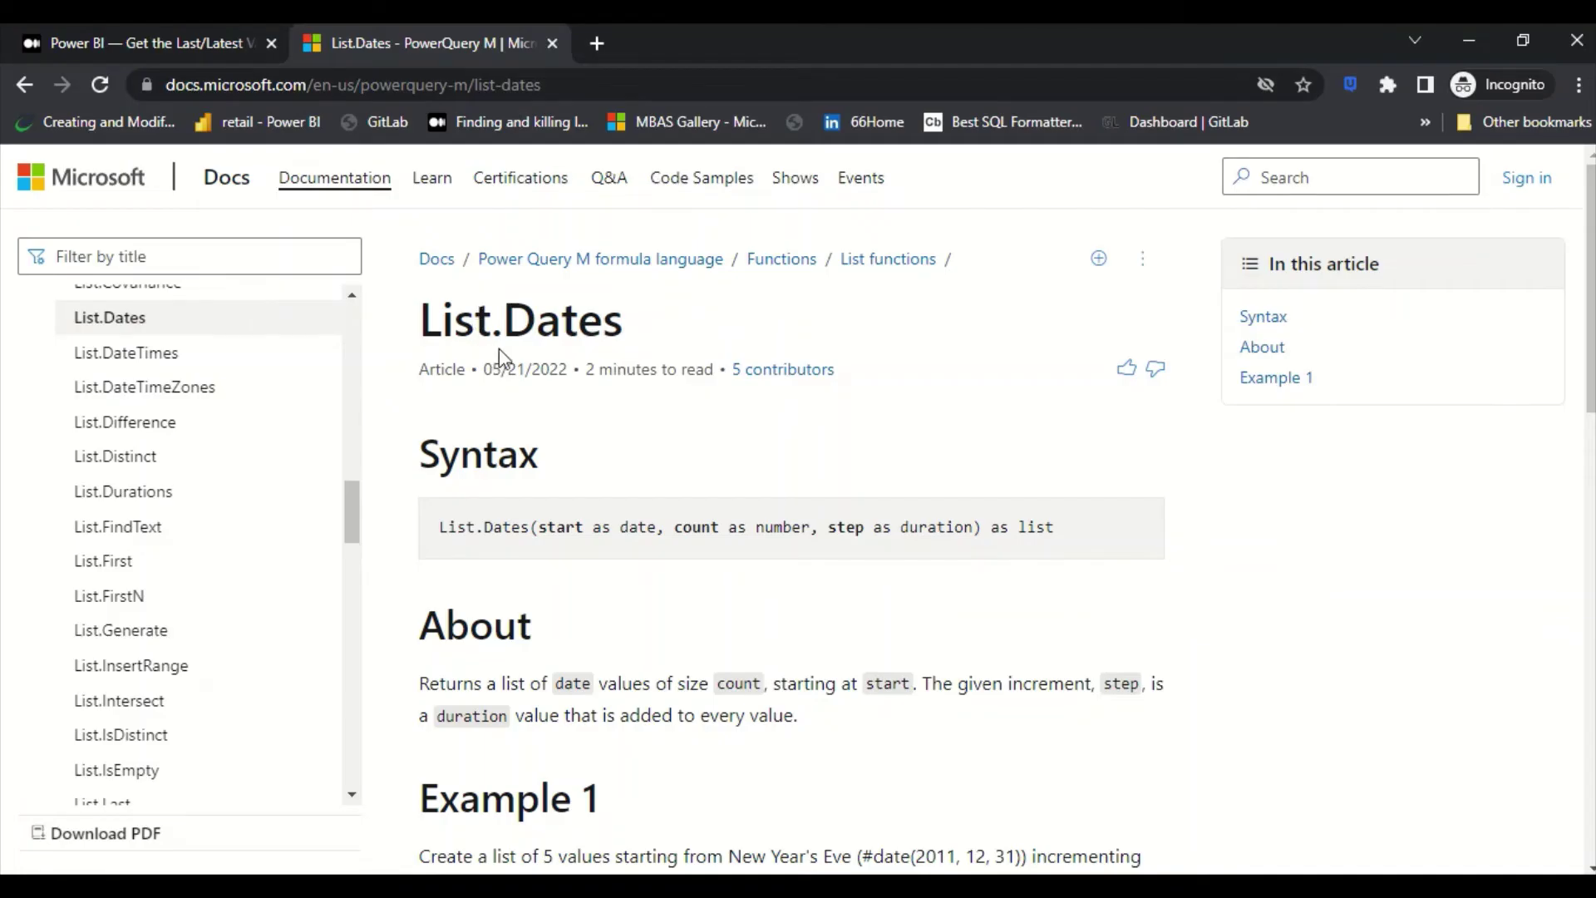
# Step: Return to the Power Query Editor and replace Date with #date in the List.Dates formula
pyautogui.hotkey('alt', 'Tab')
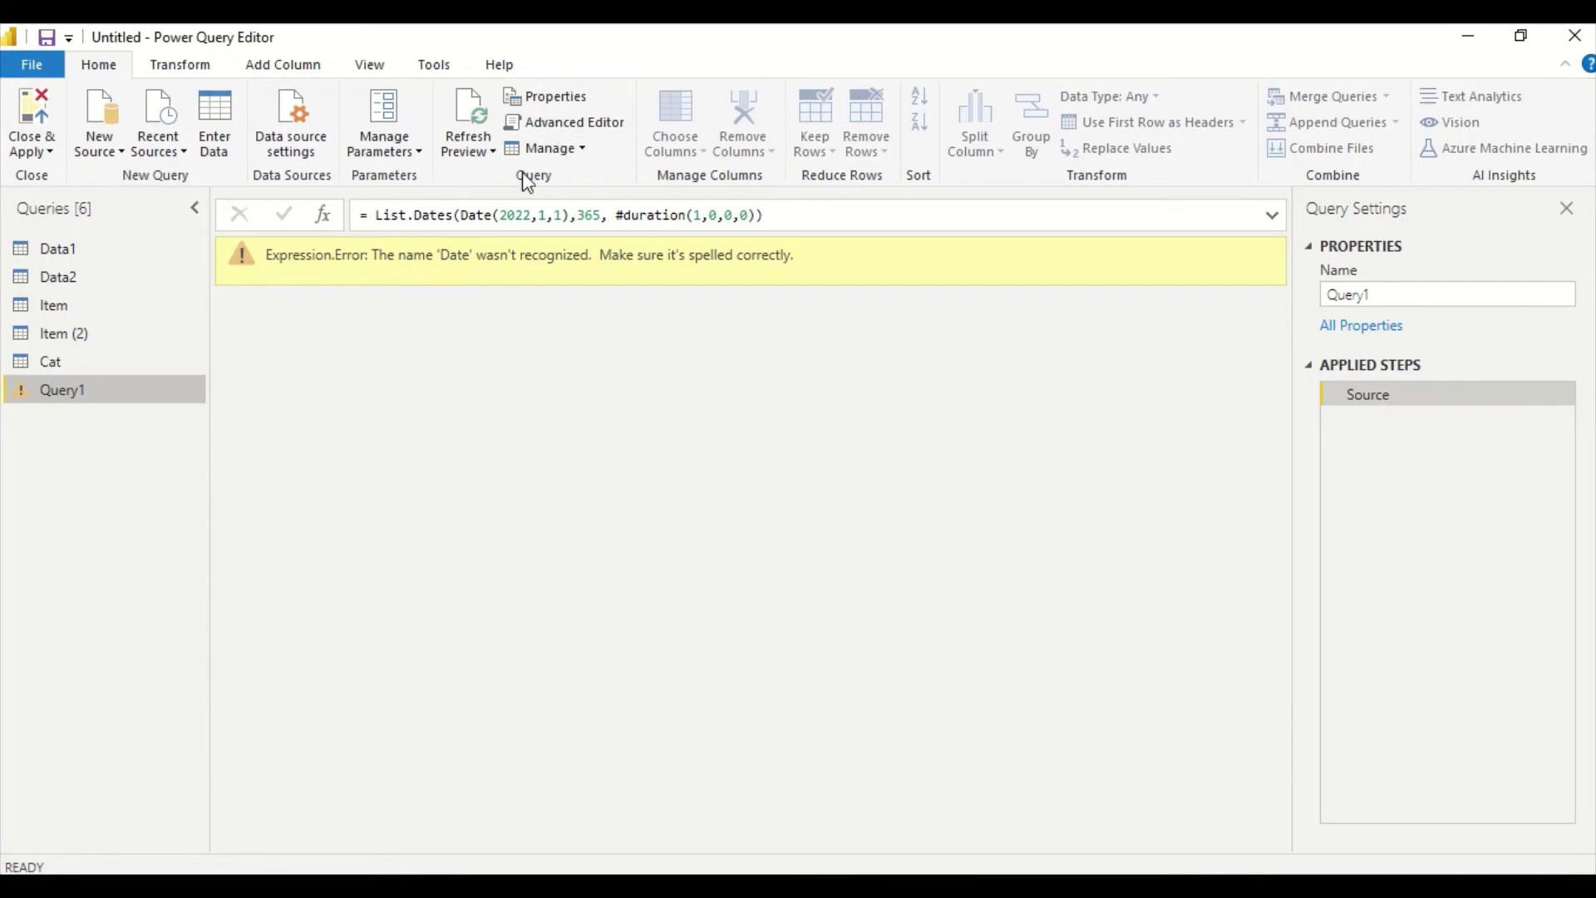
pyautogui.doubleClick(473, 214)
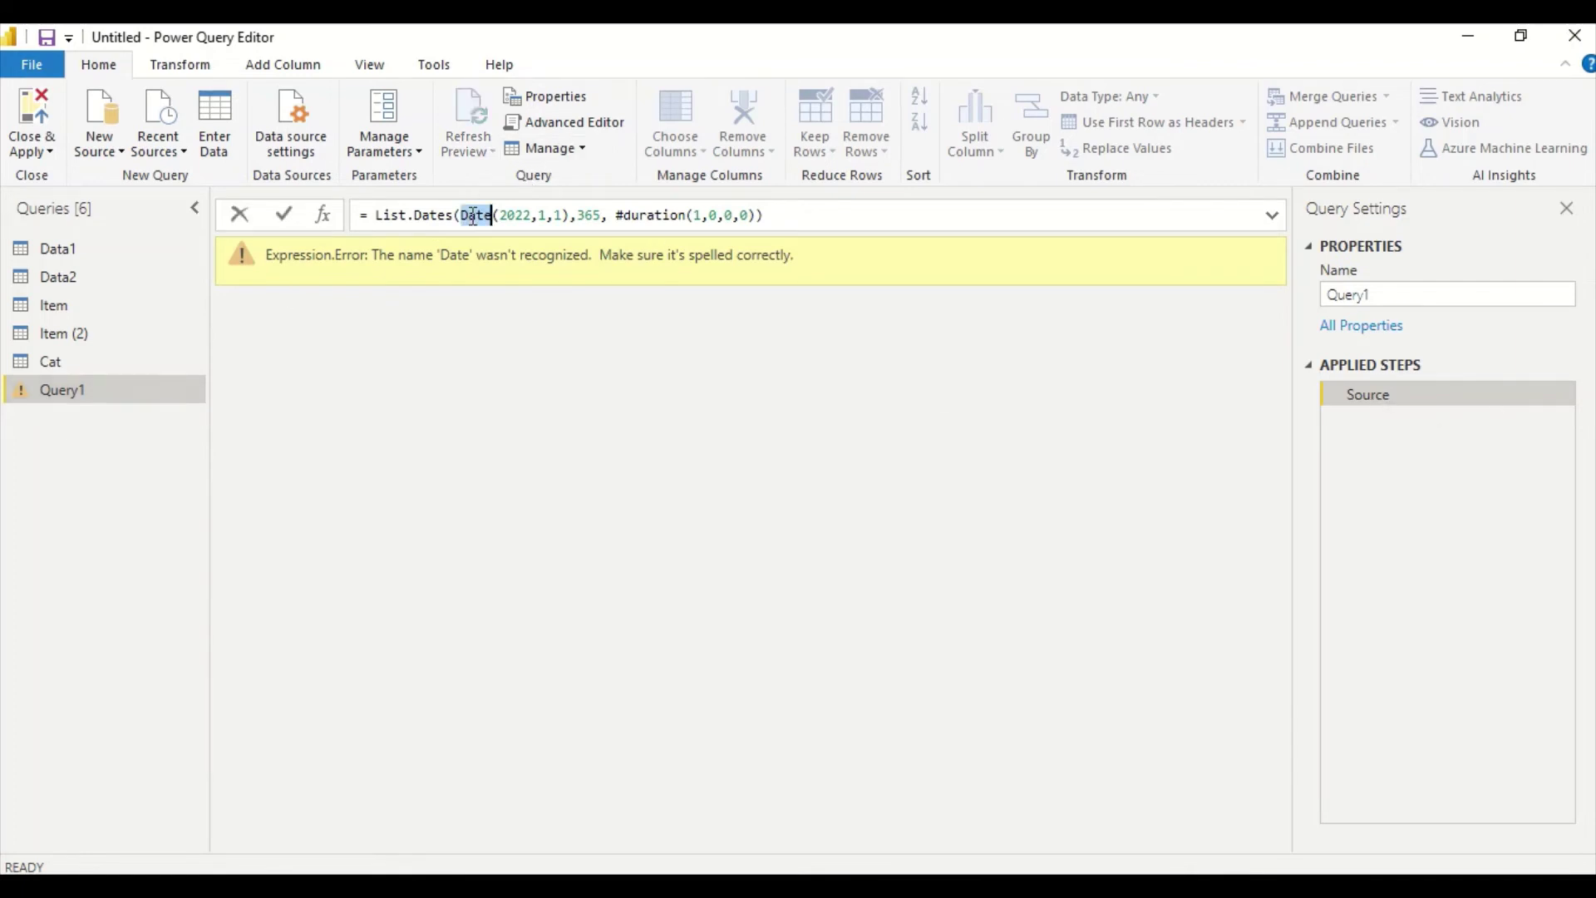
pyautogui.write('#da')
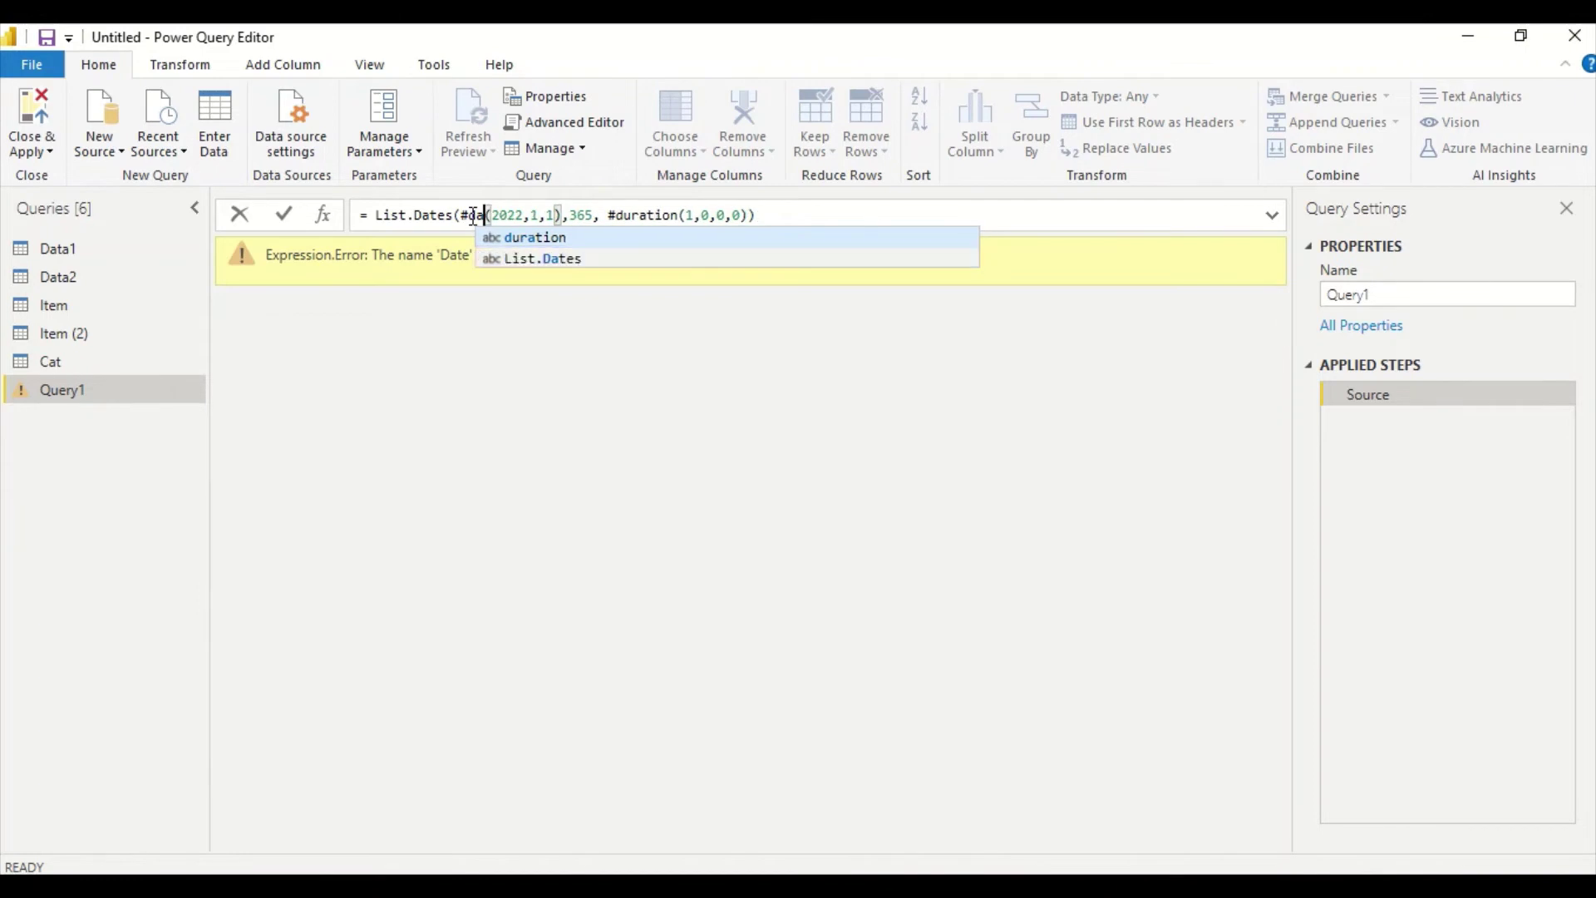
pyautogui.write('te')
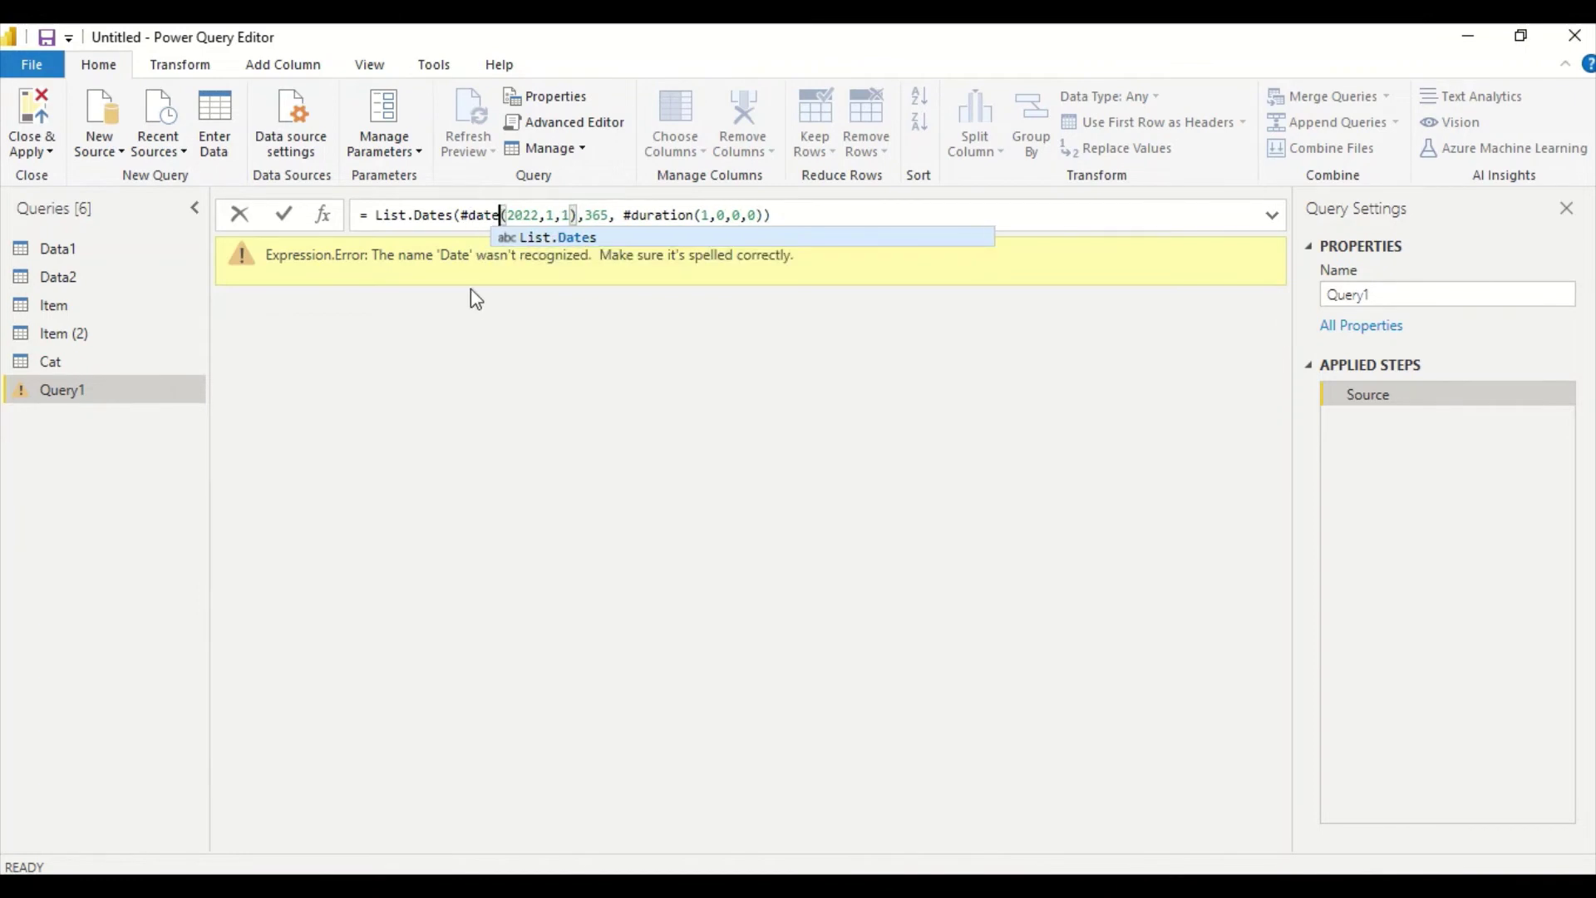
pyautogui.press('Return')
# Step: Convert the list of dates to a table with delimiter None and extra columns shown as errors
pyautogui.scroll(-20, 468, 335)
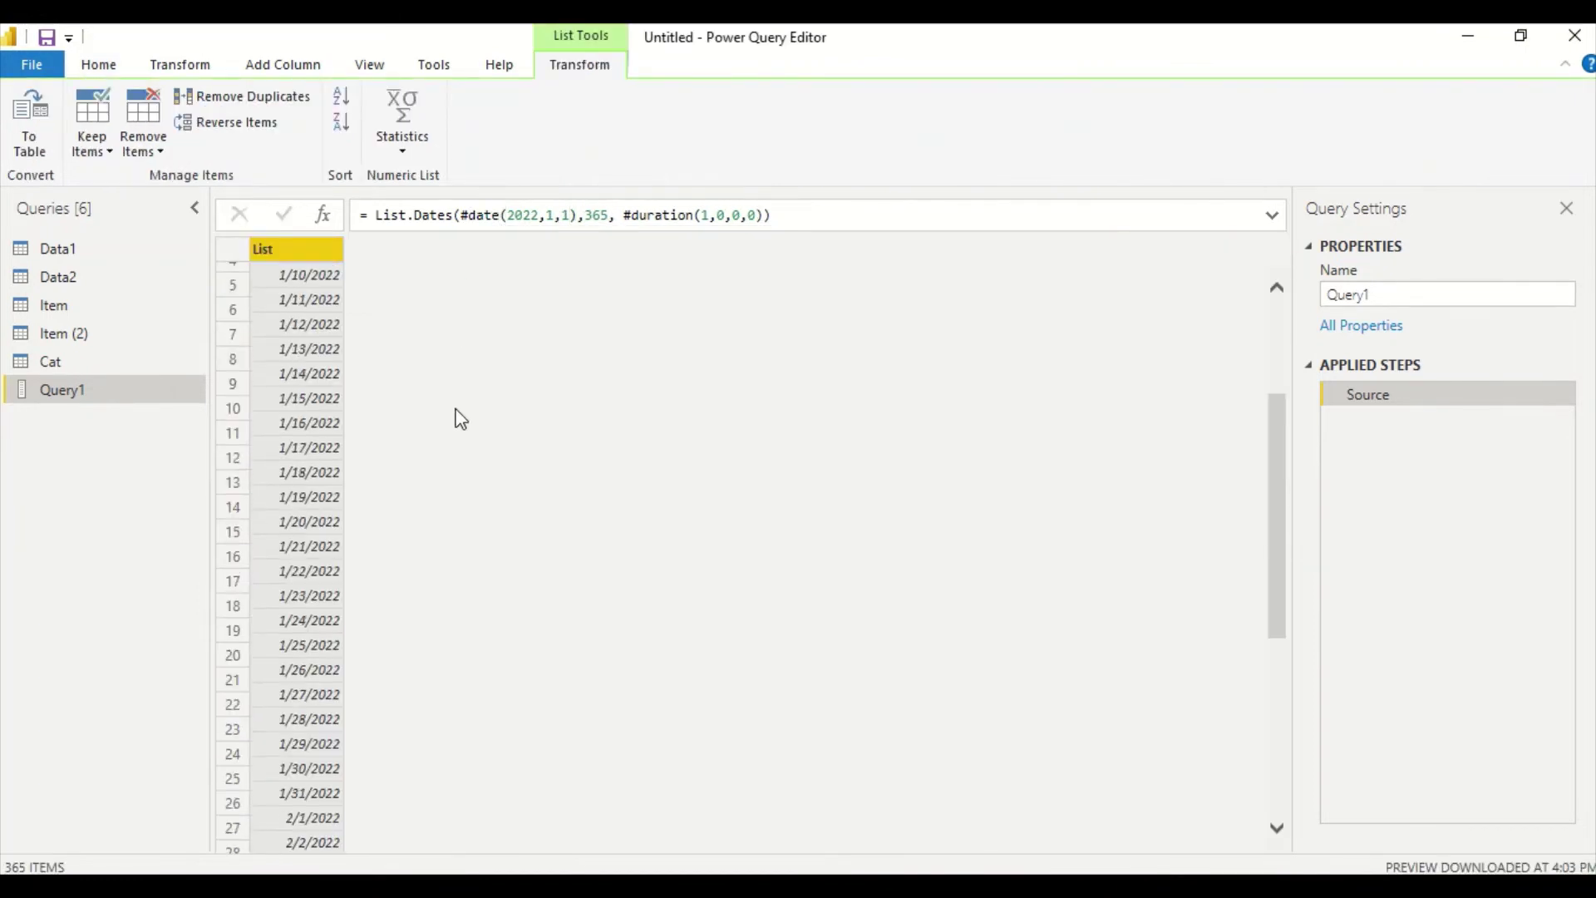
pyautogui.scroll(-7, 461, 487)
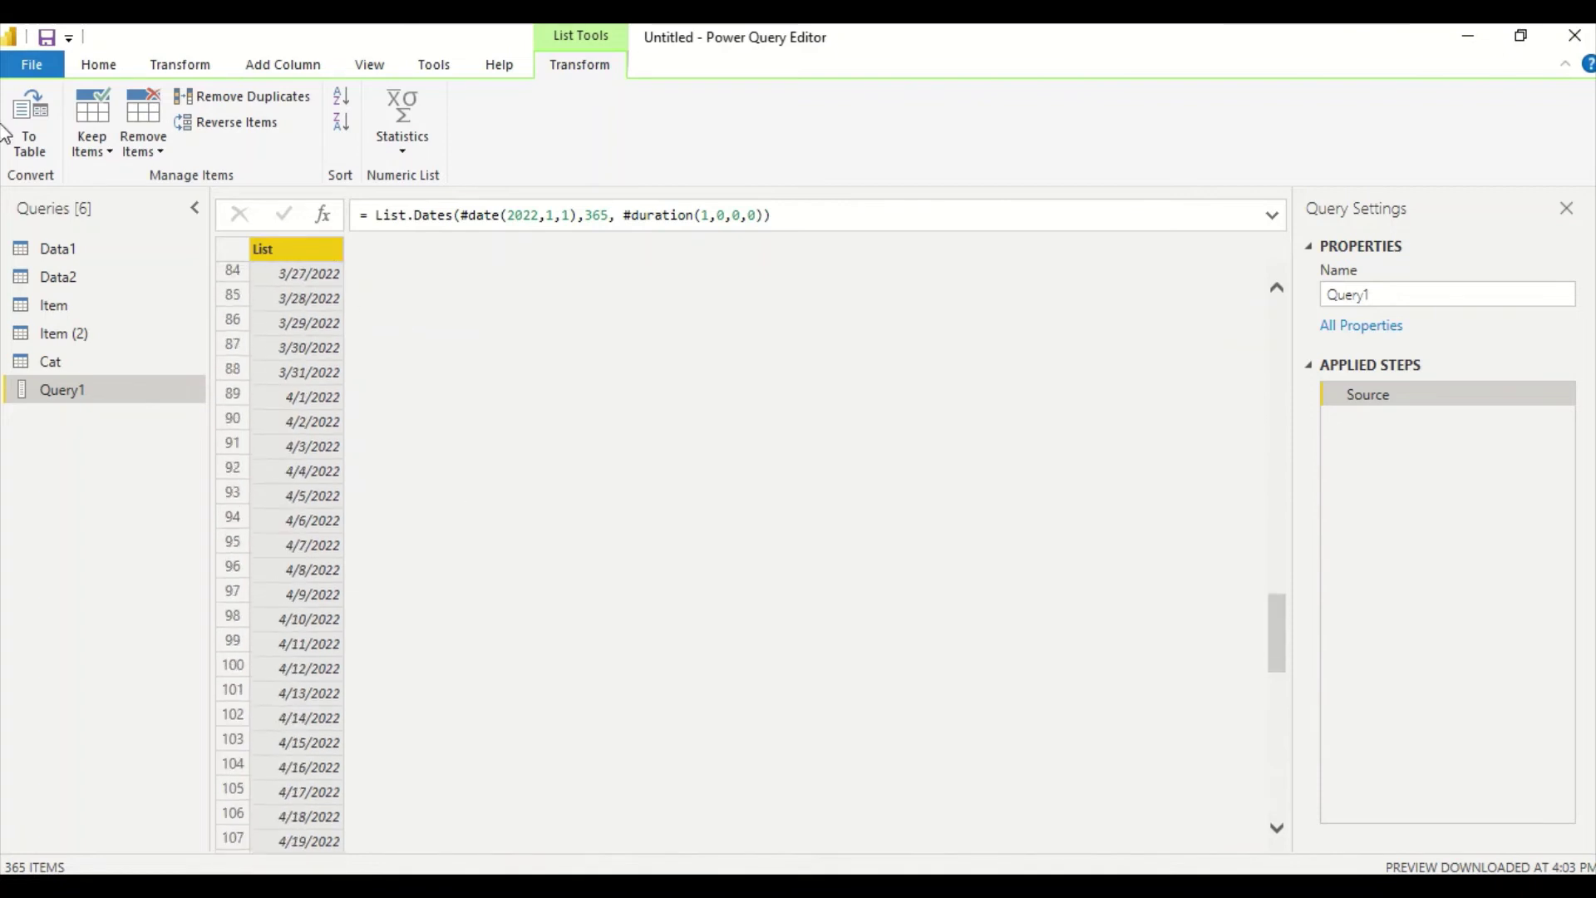
pyautogui.click(29, 124)
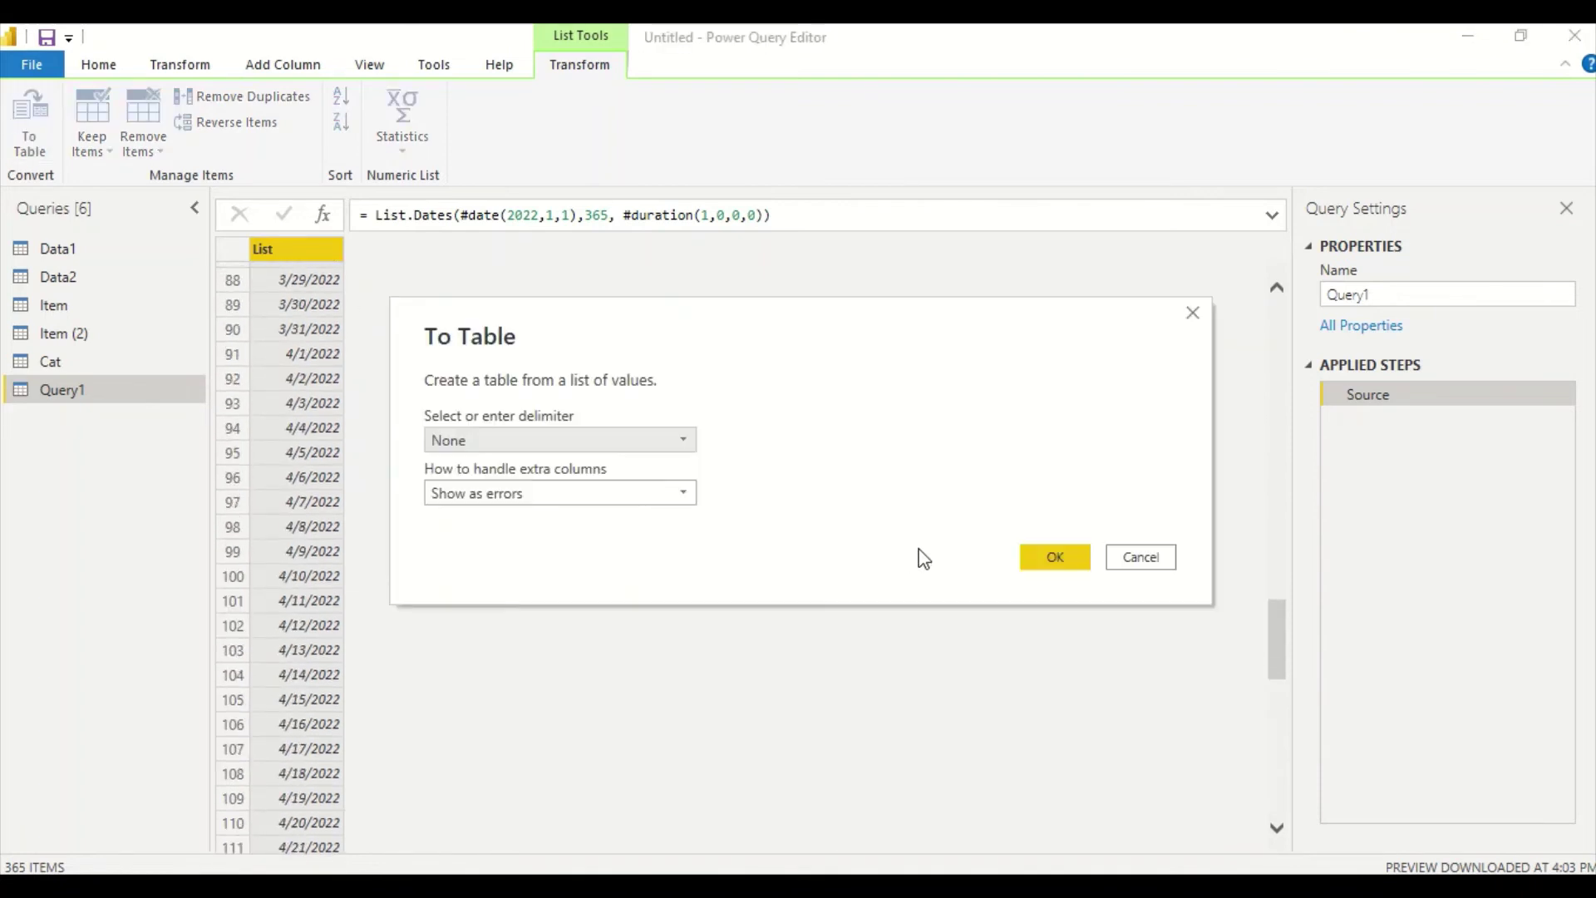
pyautogui.click(1049, 557)
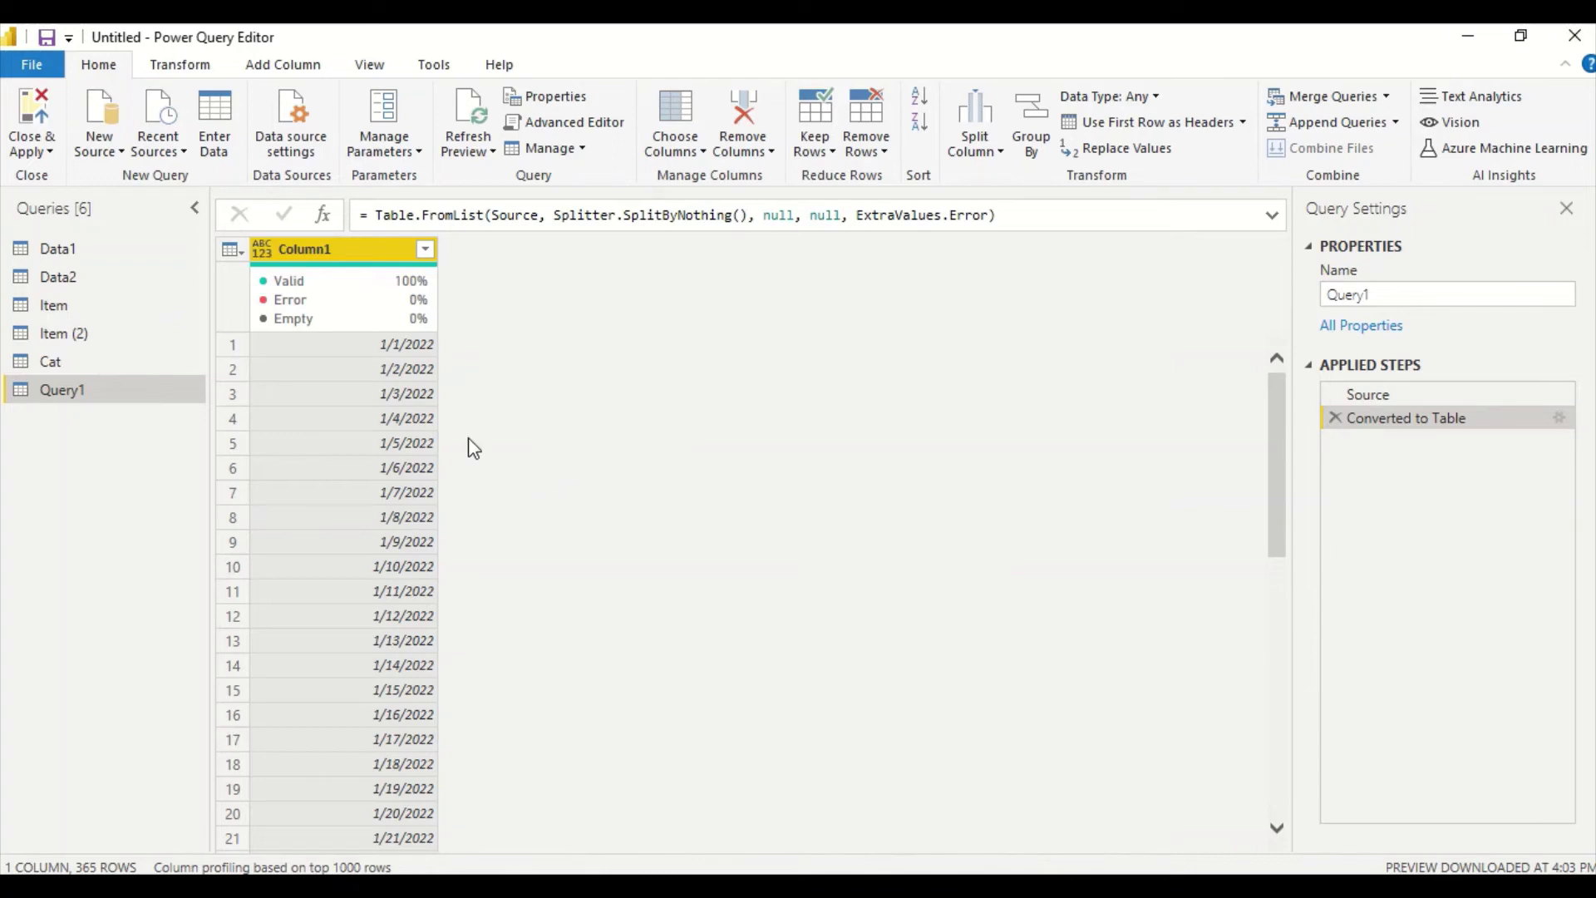
# Step: Rename Query1 as Date, then close the query editor and apply the changes to the model
pyautogui.rightClick(71, 390)
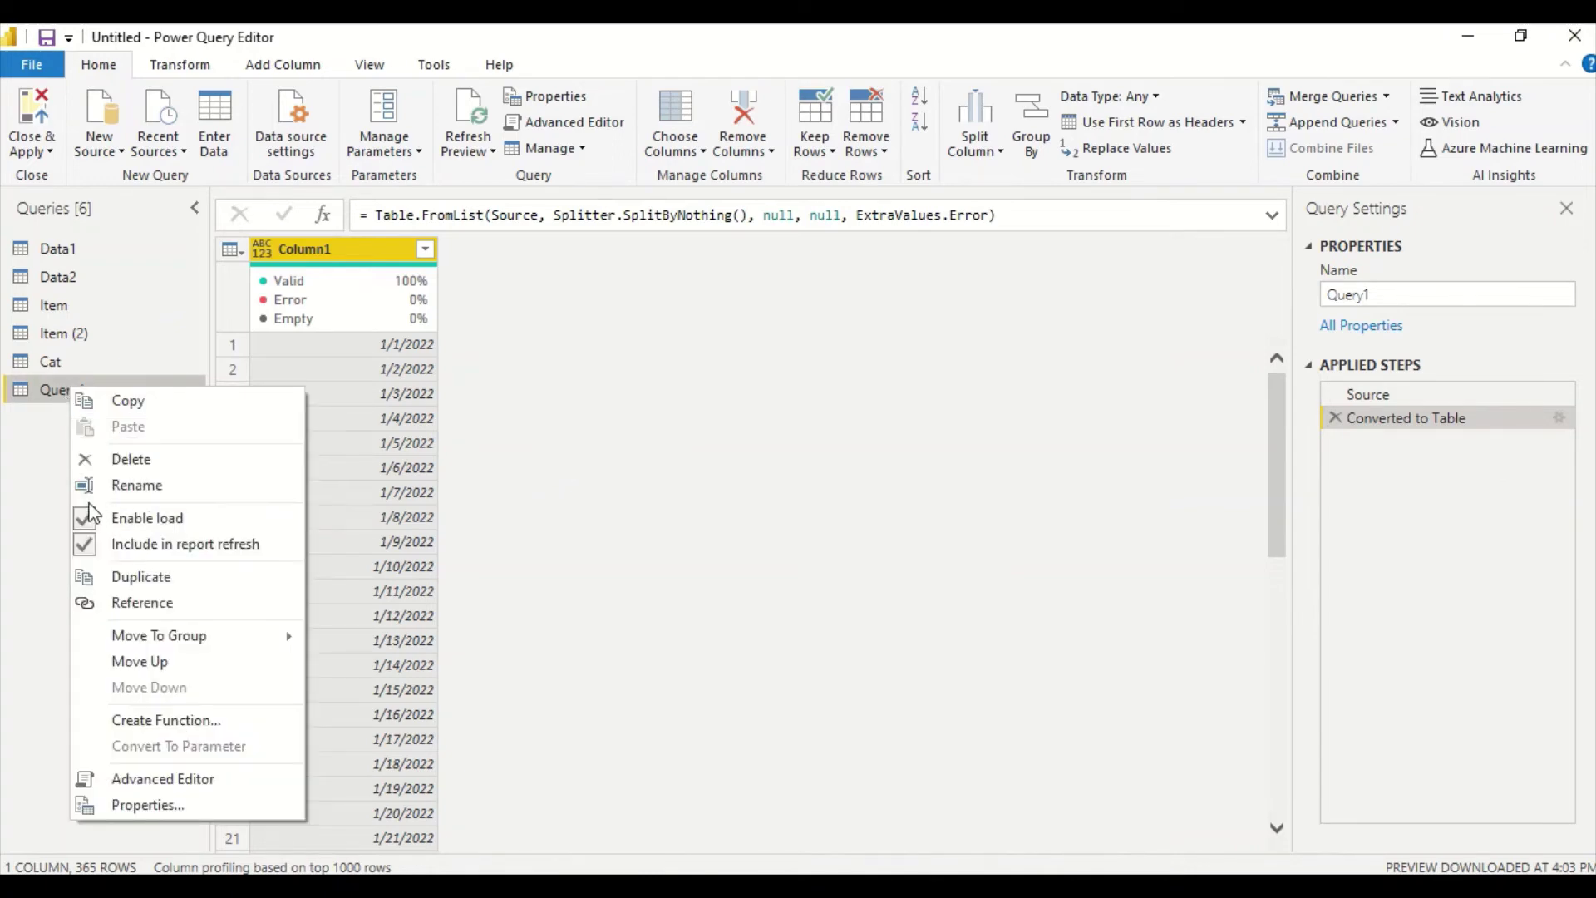
pyautogui.click(117, 483)
pyautogui.write('Date')
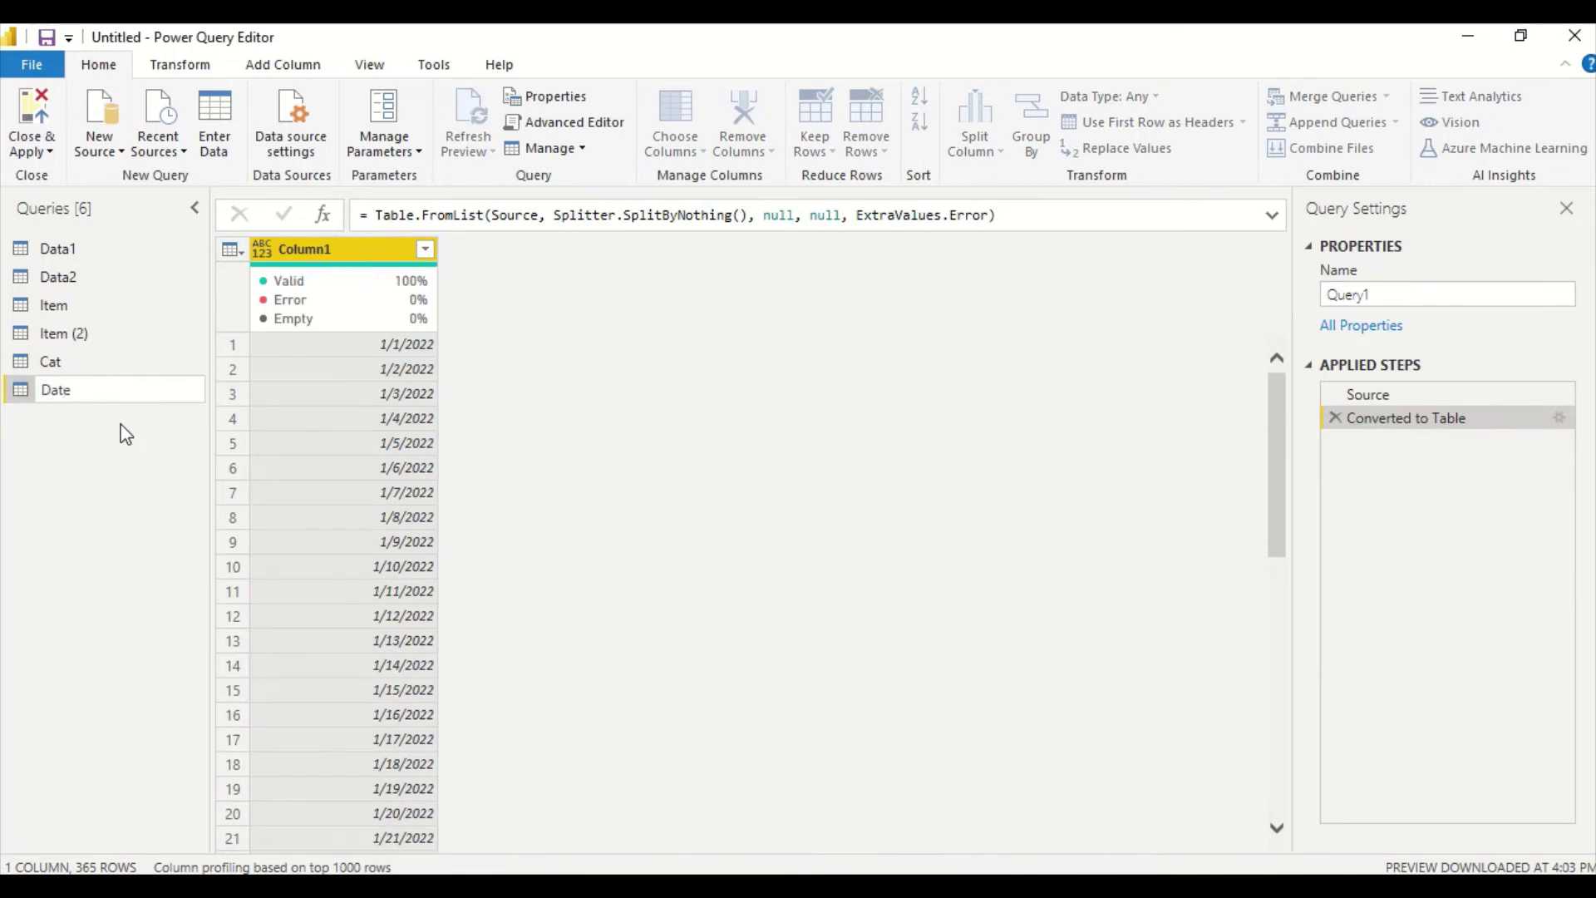
pyautogui.press('Return')
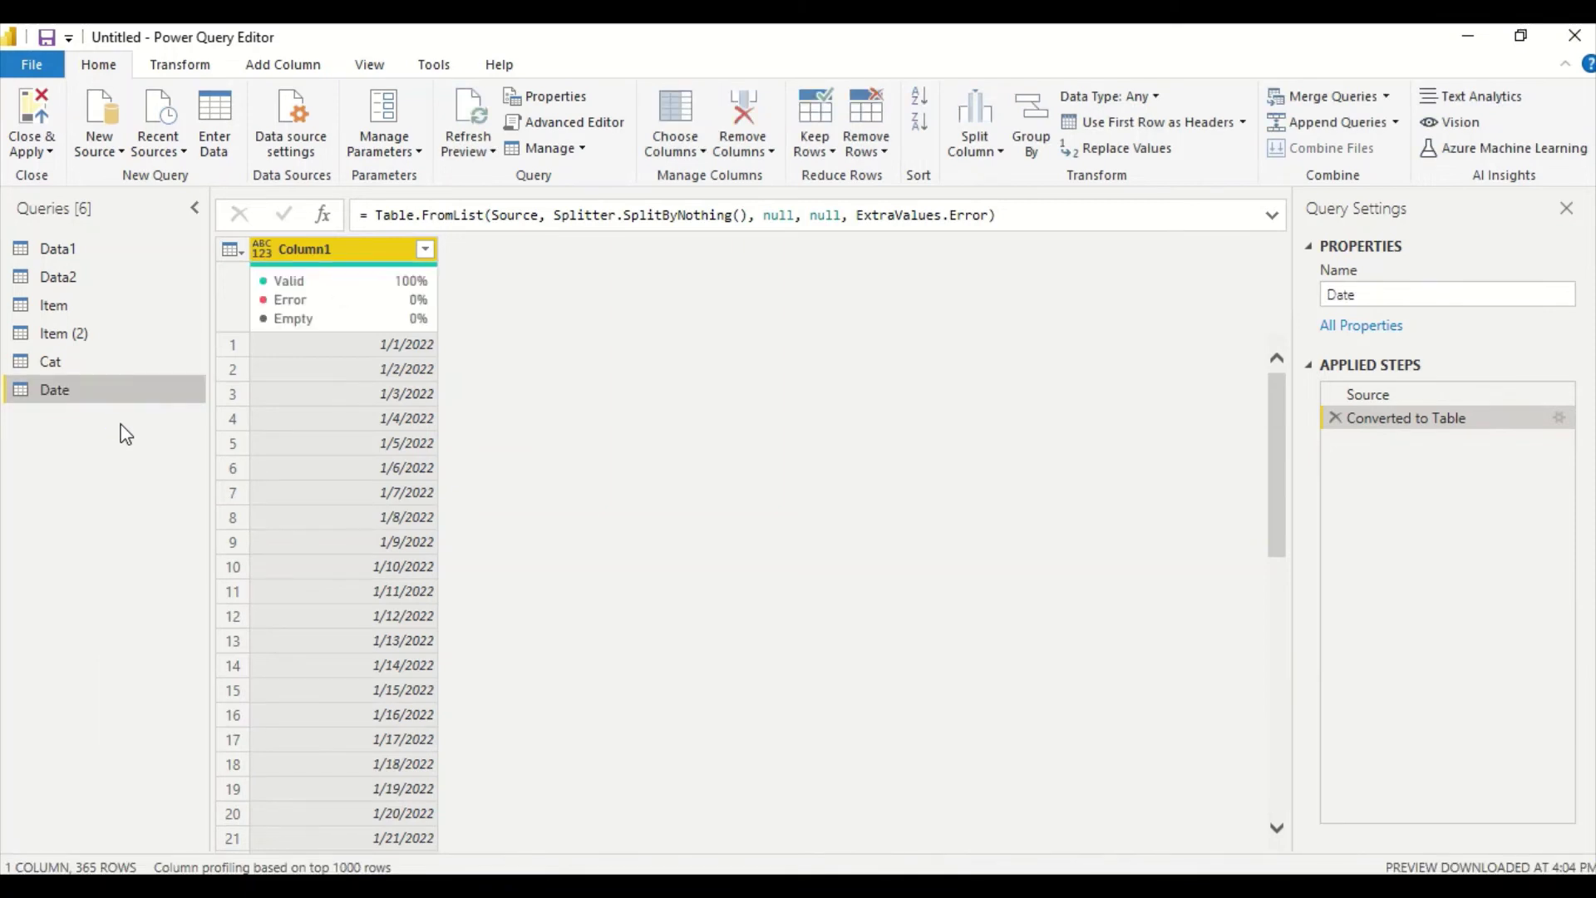
pyautogui.click(37, 150)
pyautogui.press('Escape')
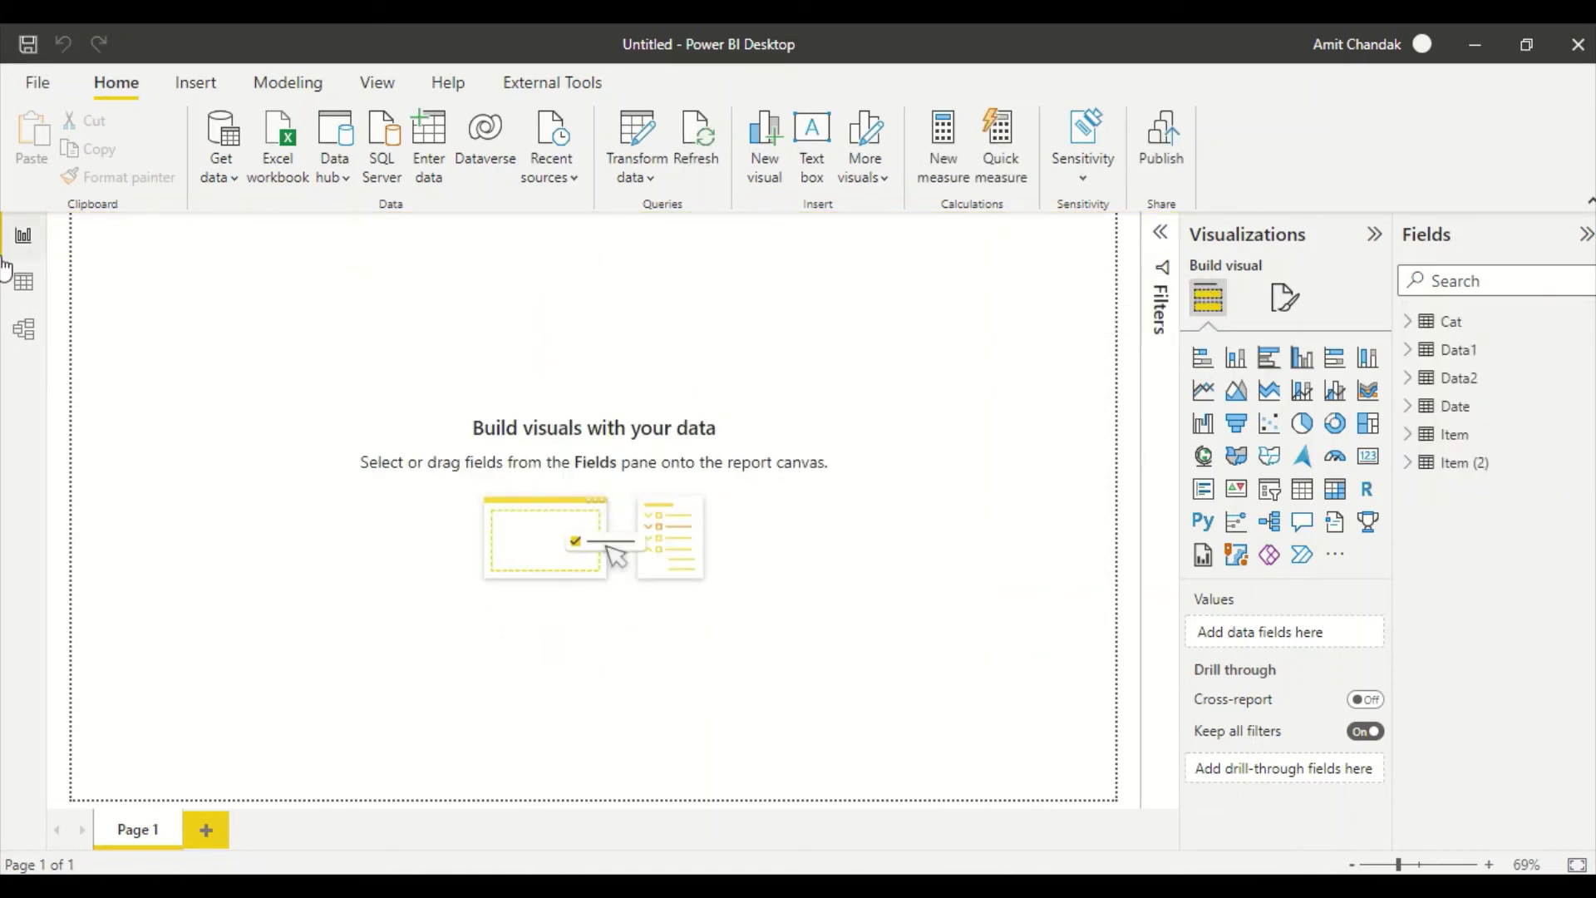
# Step: Review the loaded Data1, Data2, Date and Item tables in the data view, and hide the Item (2) table
pyautogui.click(19, 293)
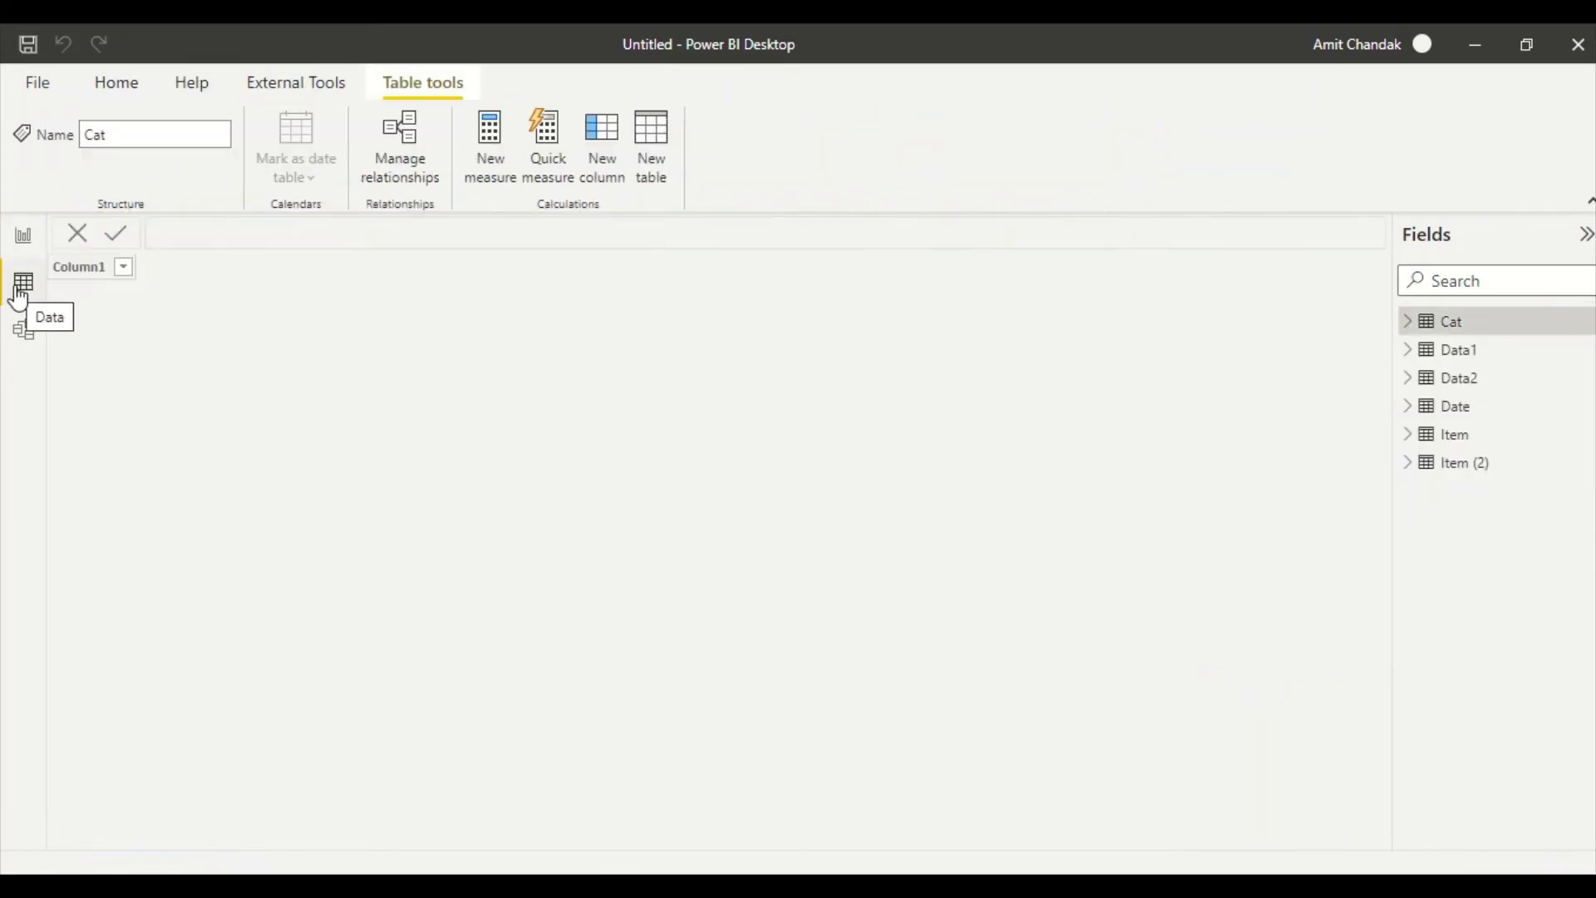
pyautogui.click(1460, 362)
pyautogui.click(1461, 379)
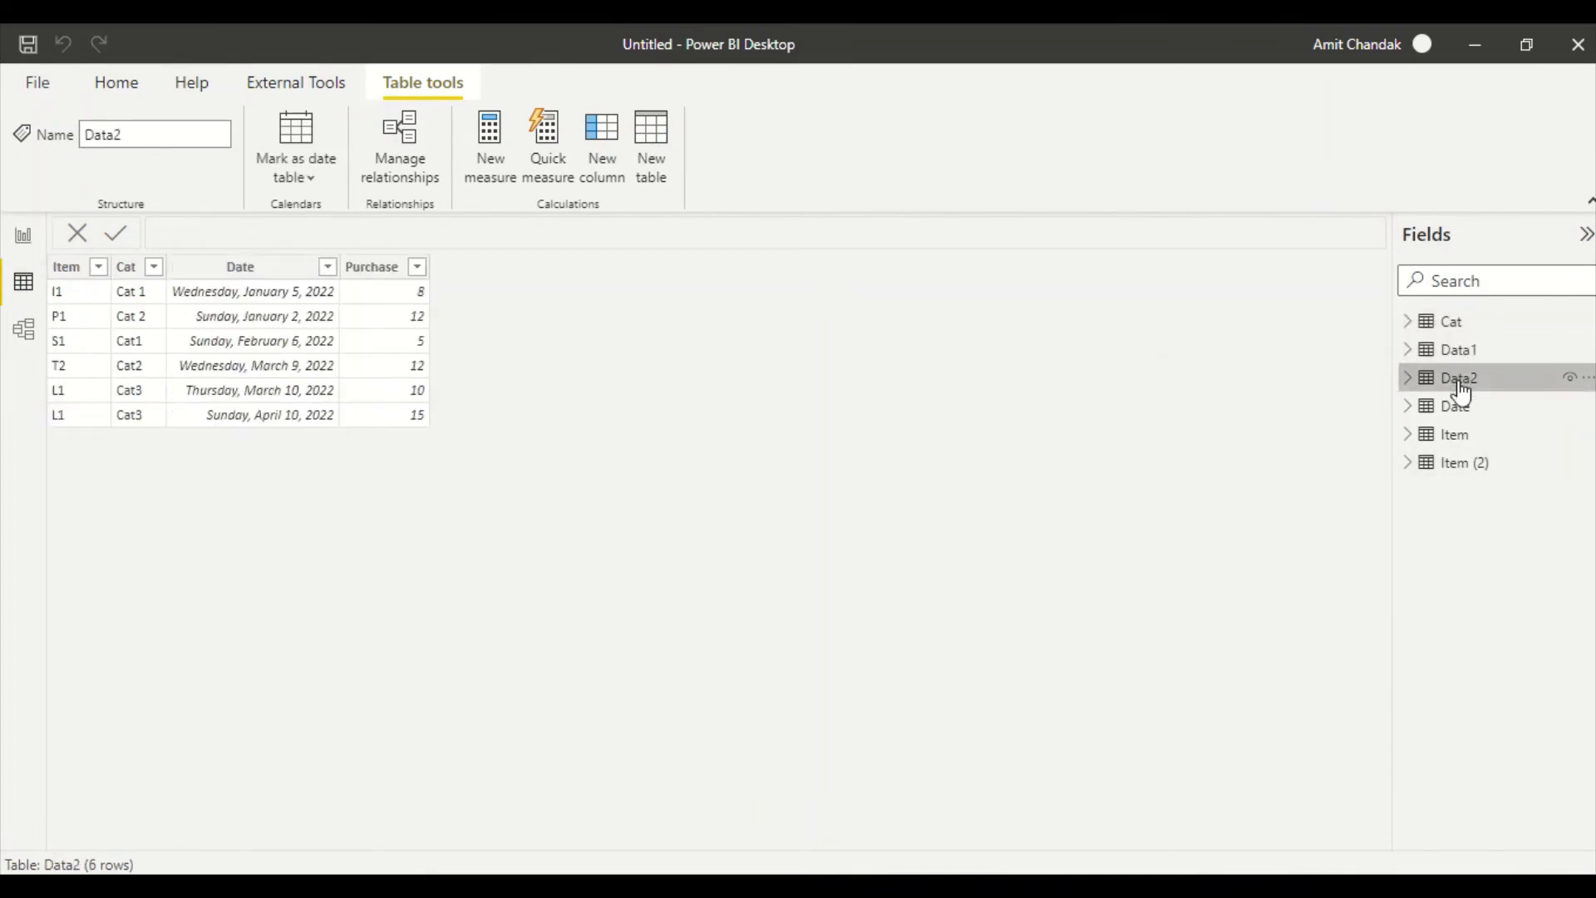
pyautogui.click(1460, 410)
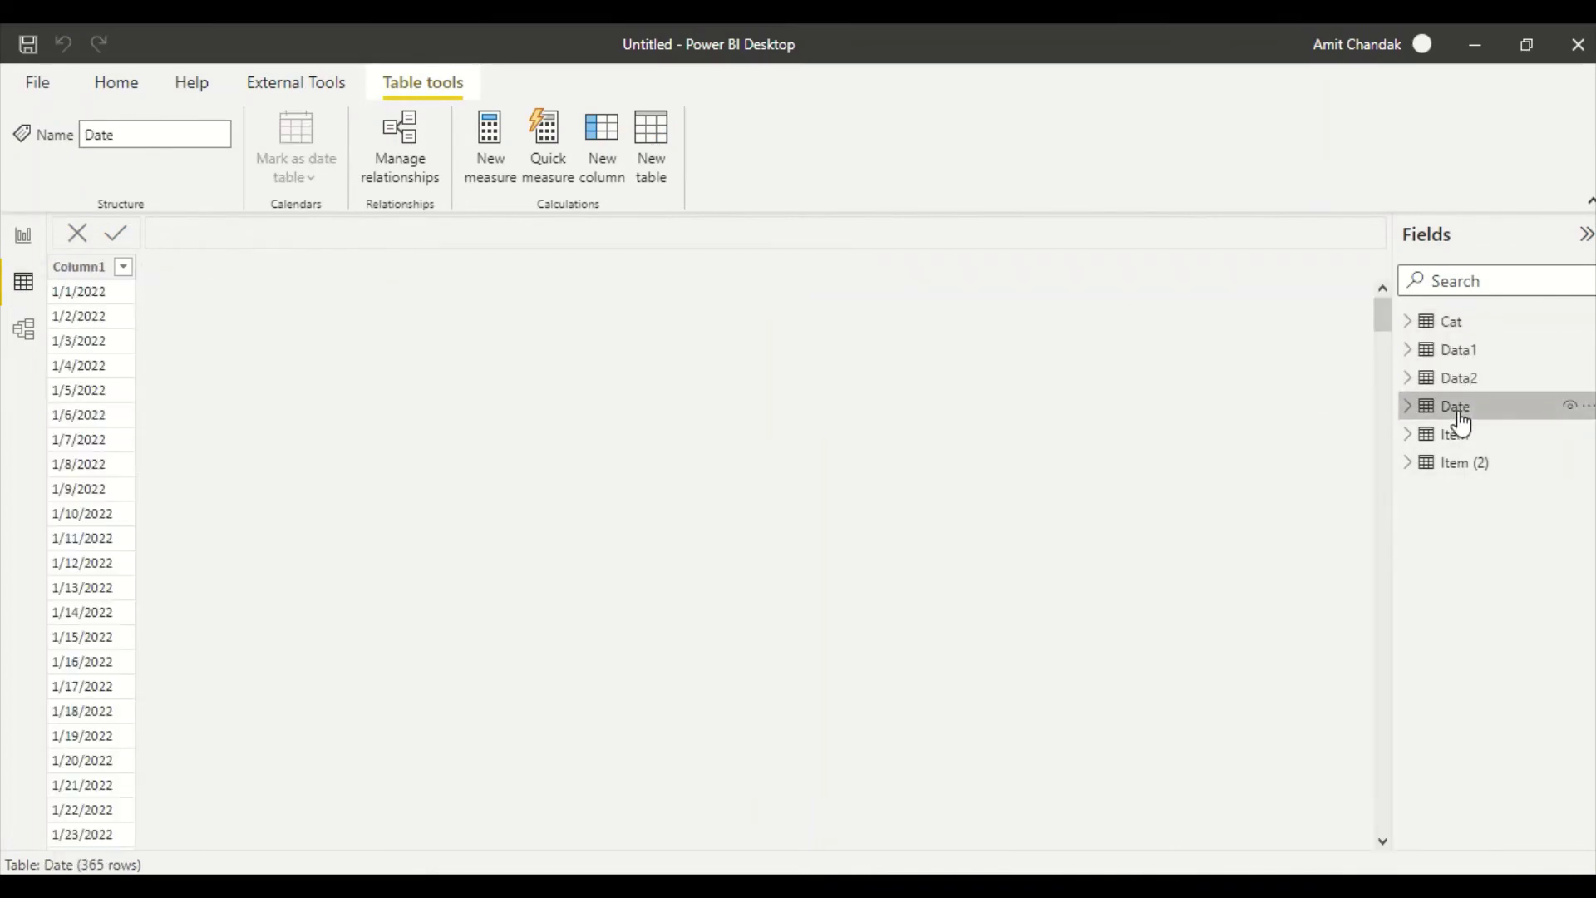
pyautogui.click(1463, 443)
pyautogui.click(1463, 471)
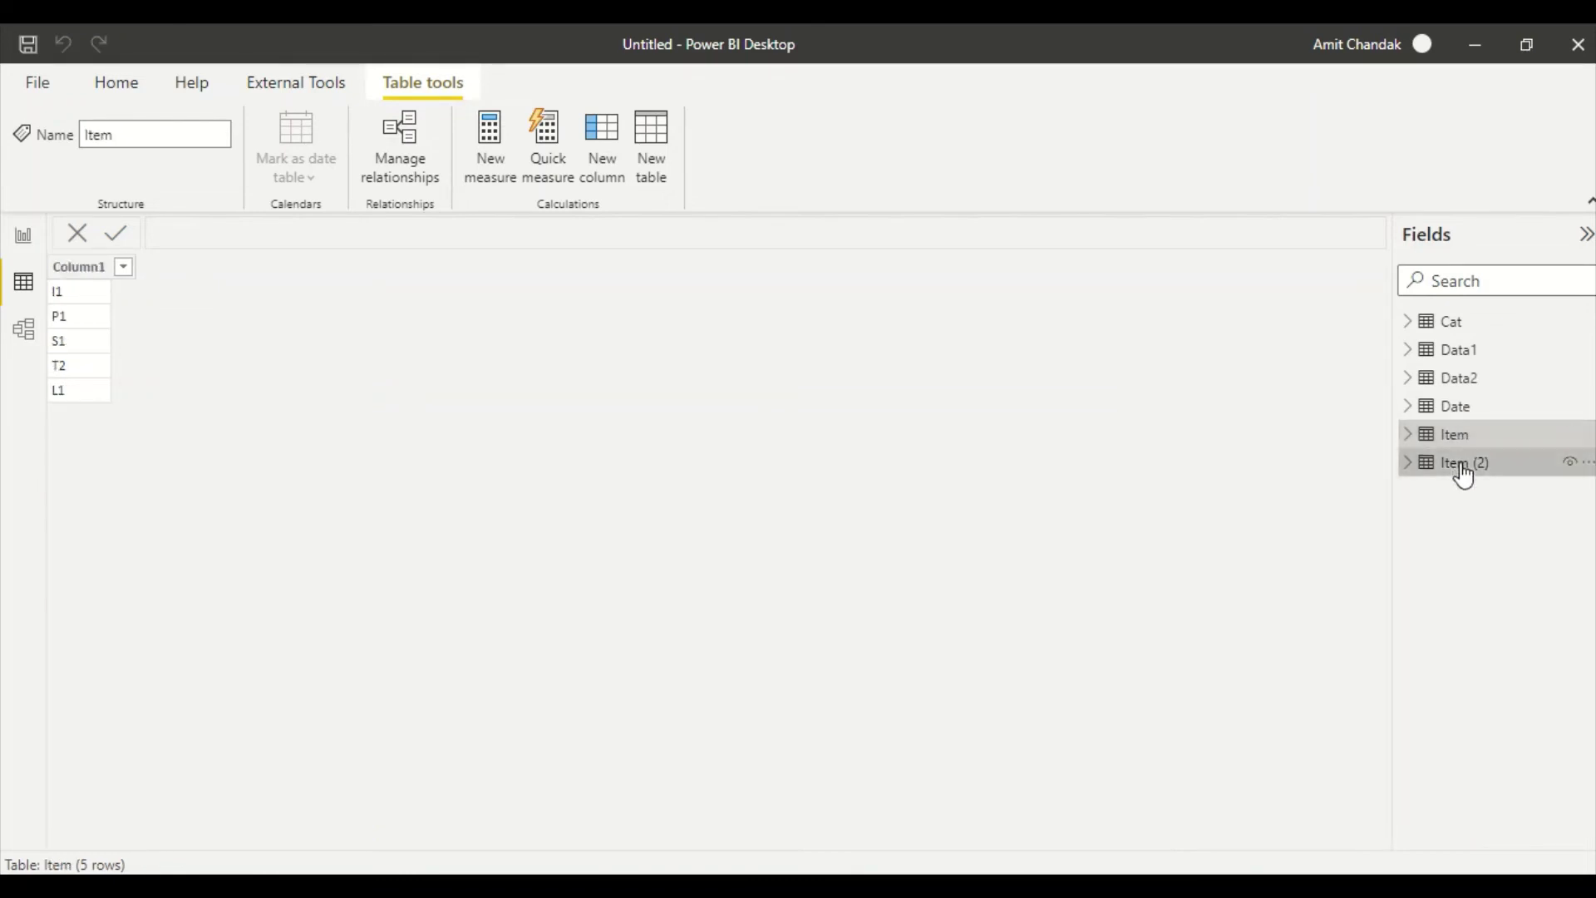
pyautogui.click(1570, 464)
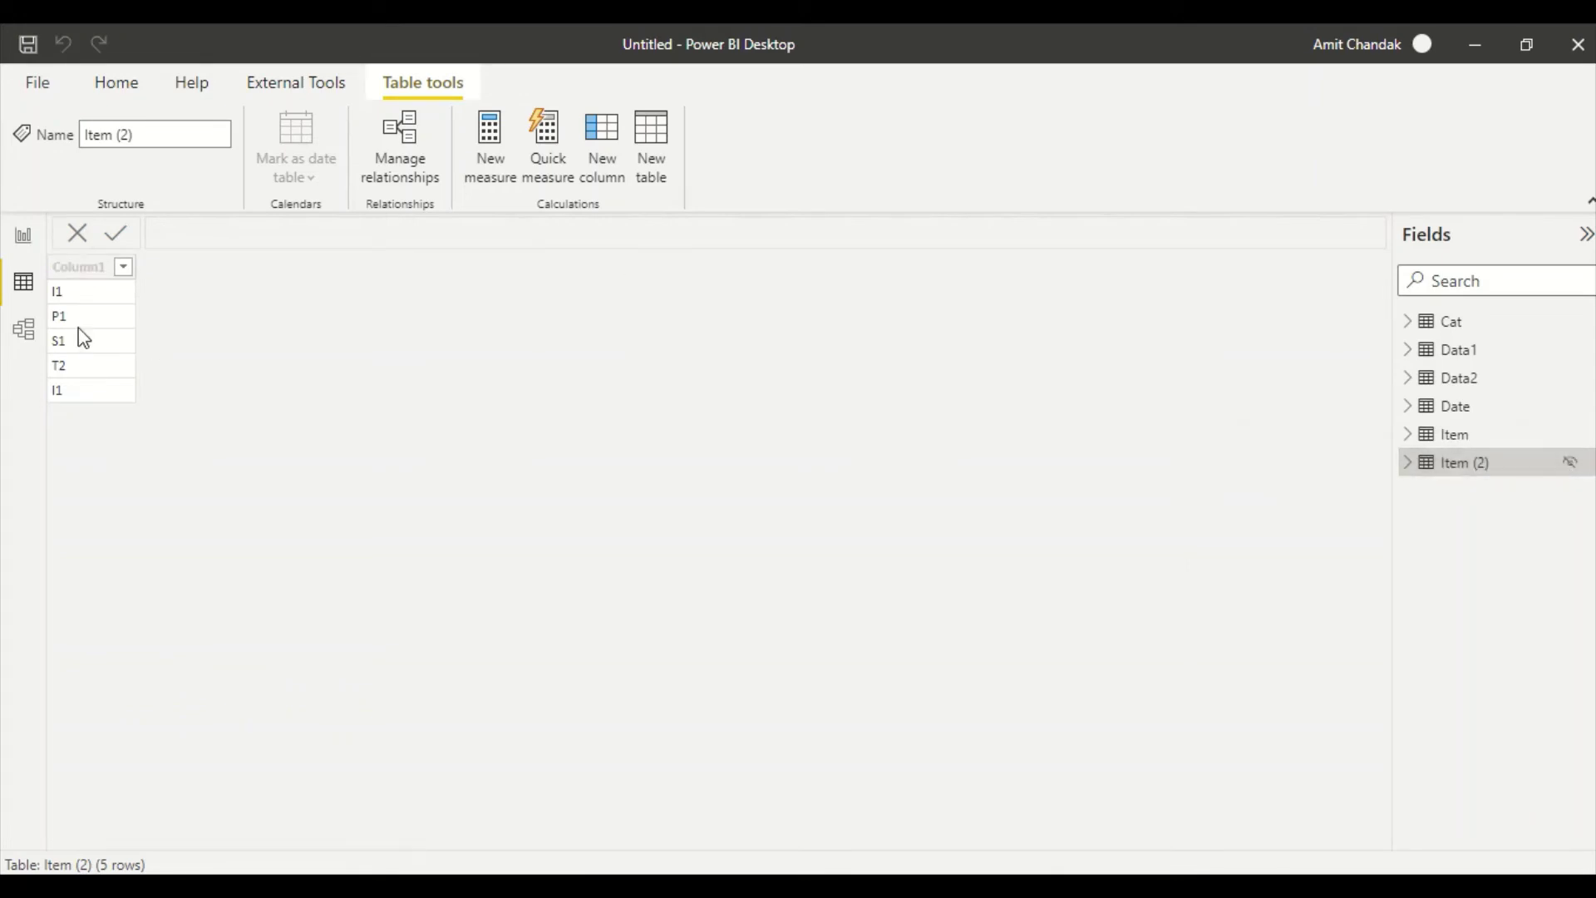
# Step: In the model view, collapse the Properties and Fields panes and rearrange the tables so Data2 sits below Cat
pyautogui.click(25, 325)
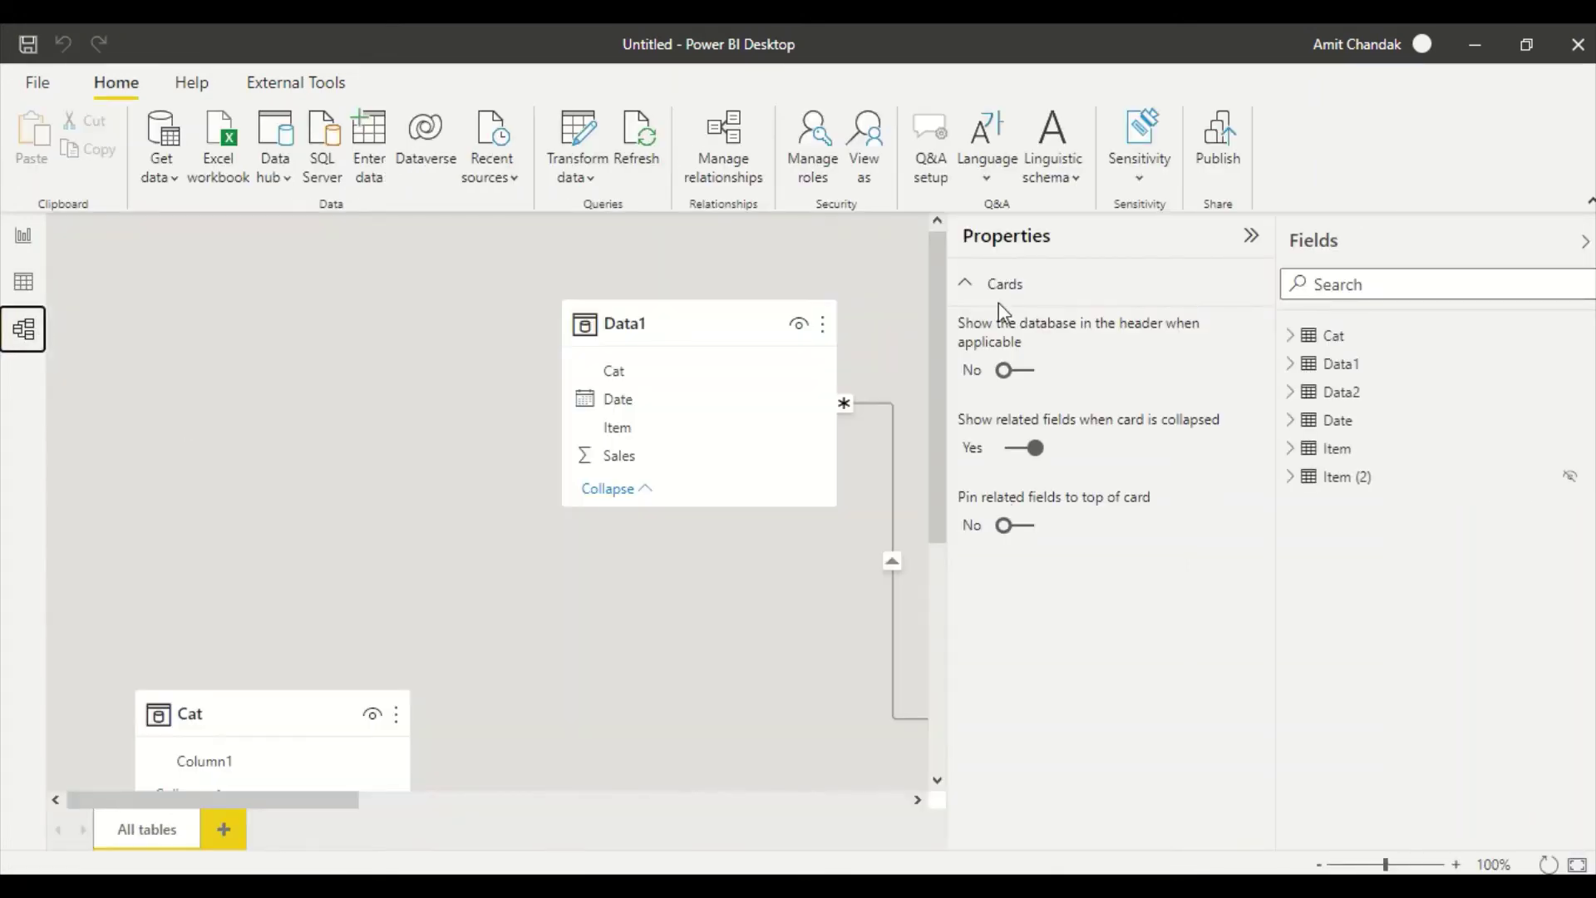
pyautogui.click(1251, 236)
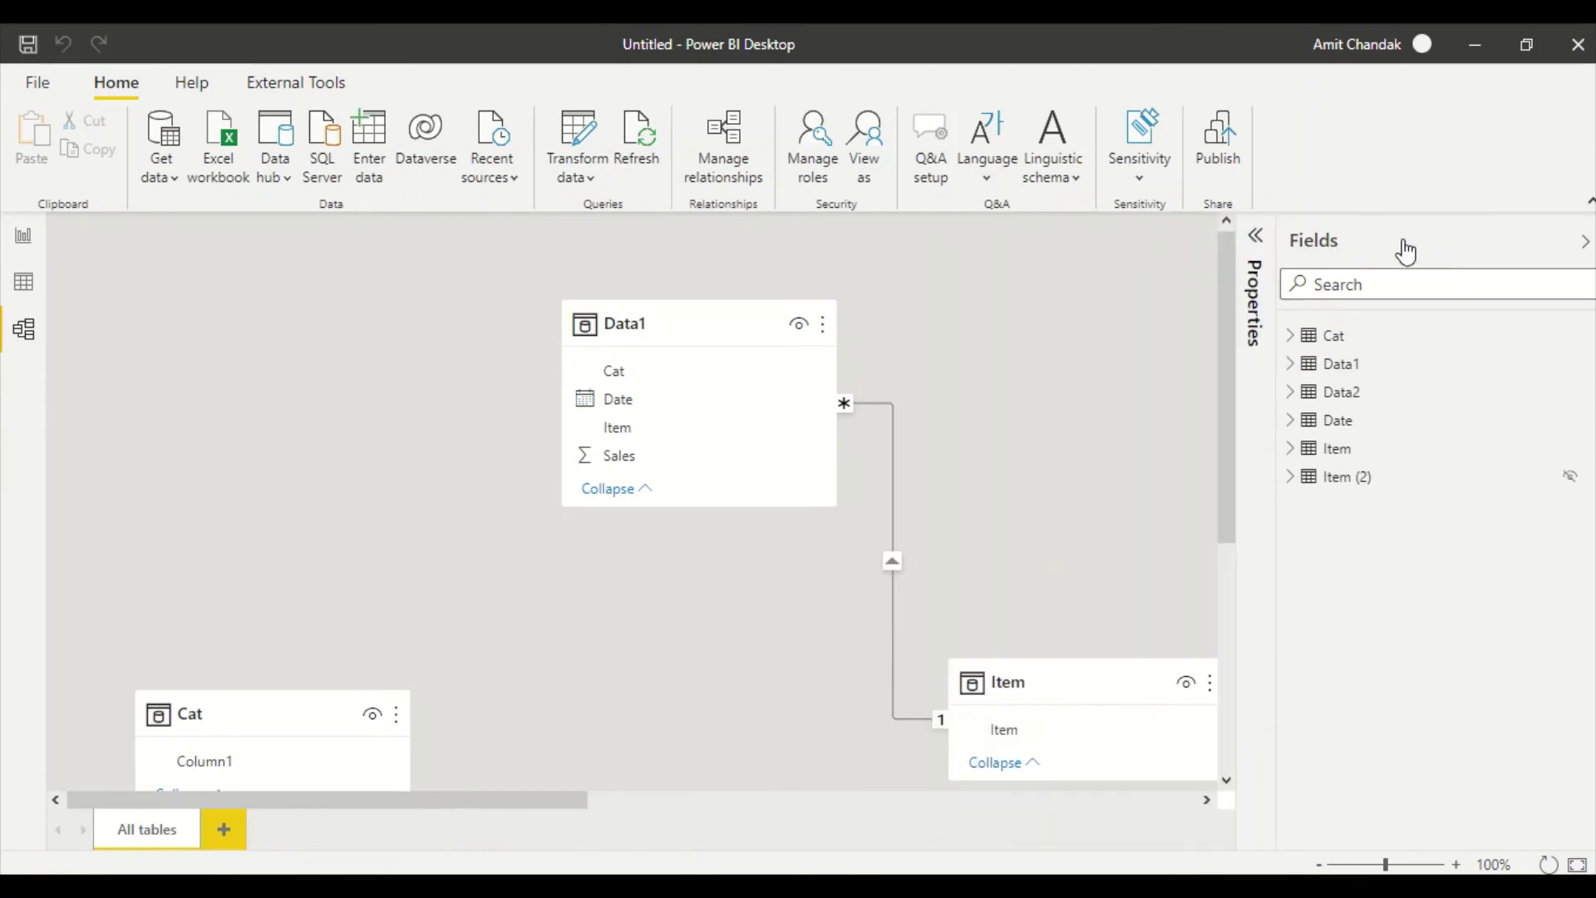
pyautogui.click(1575, 249)
pyautogui.scroll(-3, 898, 534)
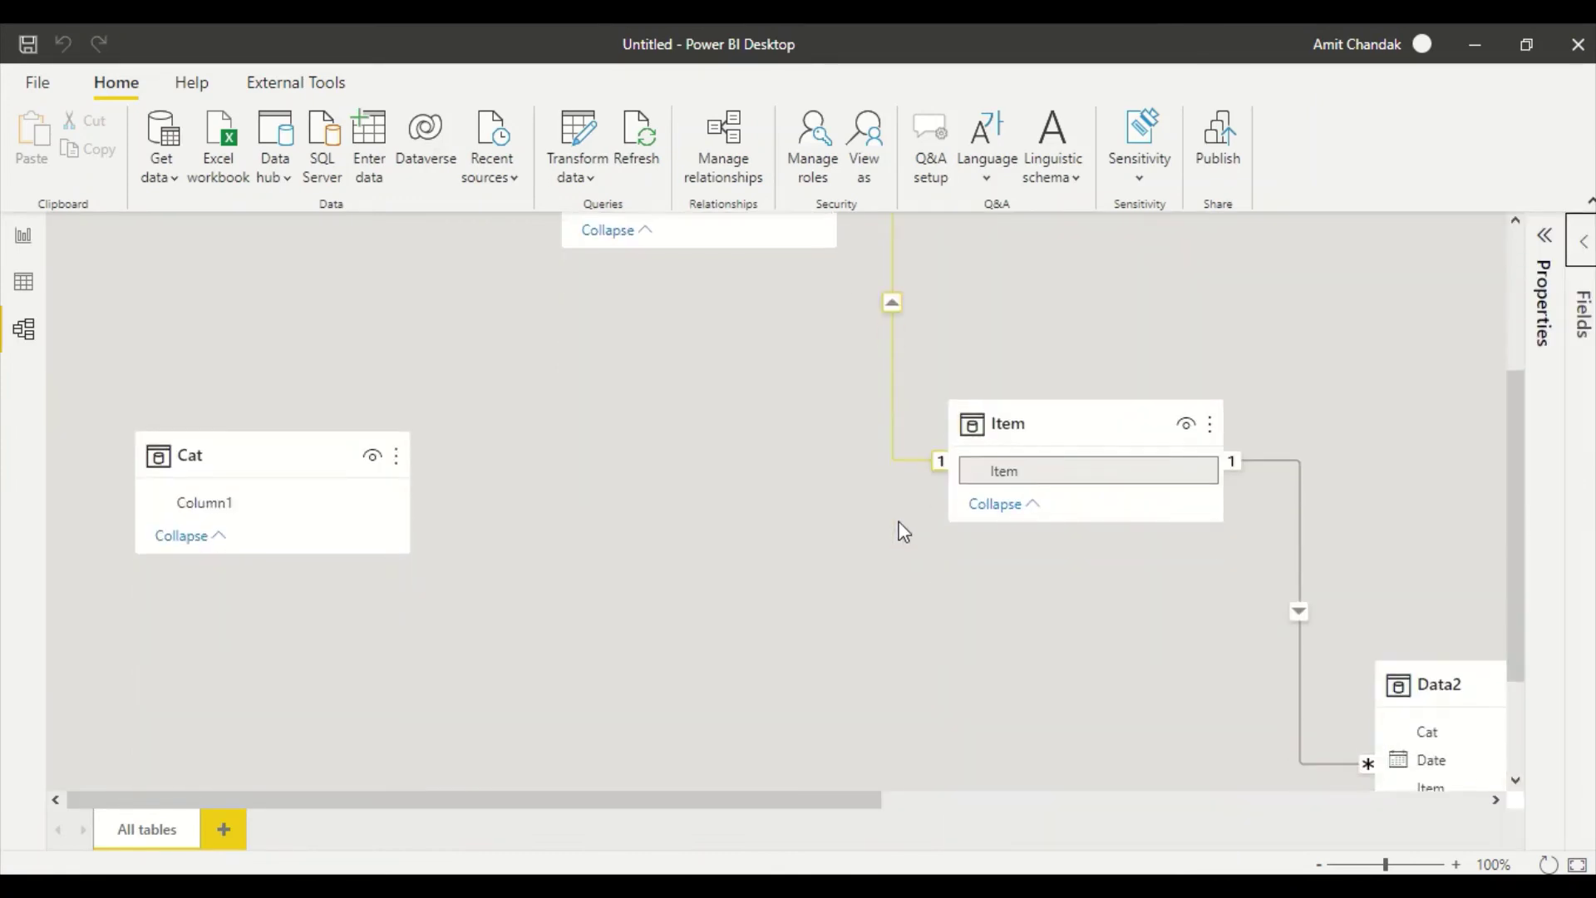
pyautogui.moveTo(1446, 681); pyautogui.dragTo(328, 575)
pyautogui.moveTo(239, 449); pyautogui.dragTo(251, 330)
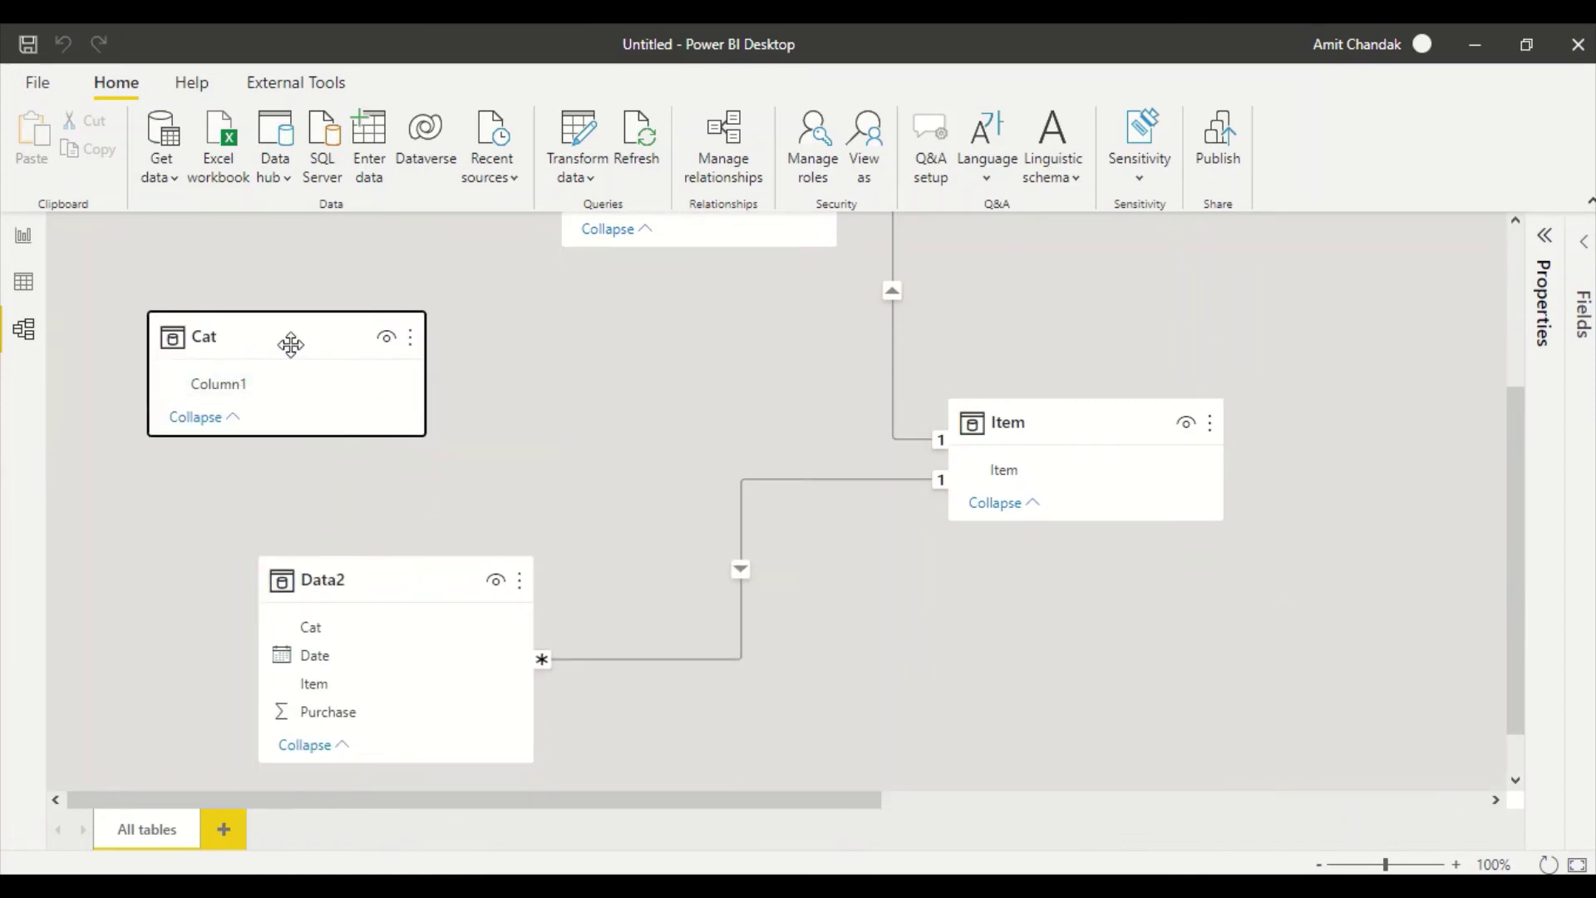
pyautogui.scroll(2, 629, 215)
# Step: Open the Power Query editor and rename Column1 of the Cat query as Cat
pyautogui.click(602, 188)
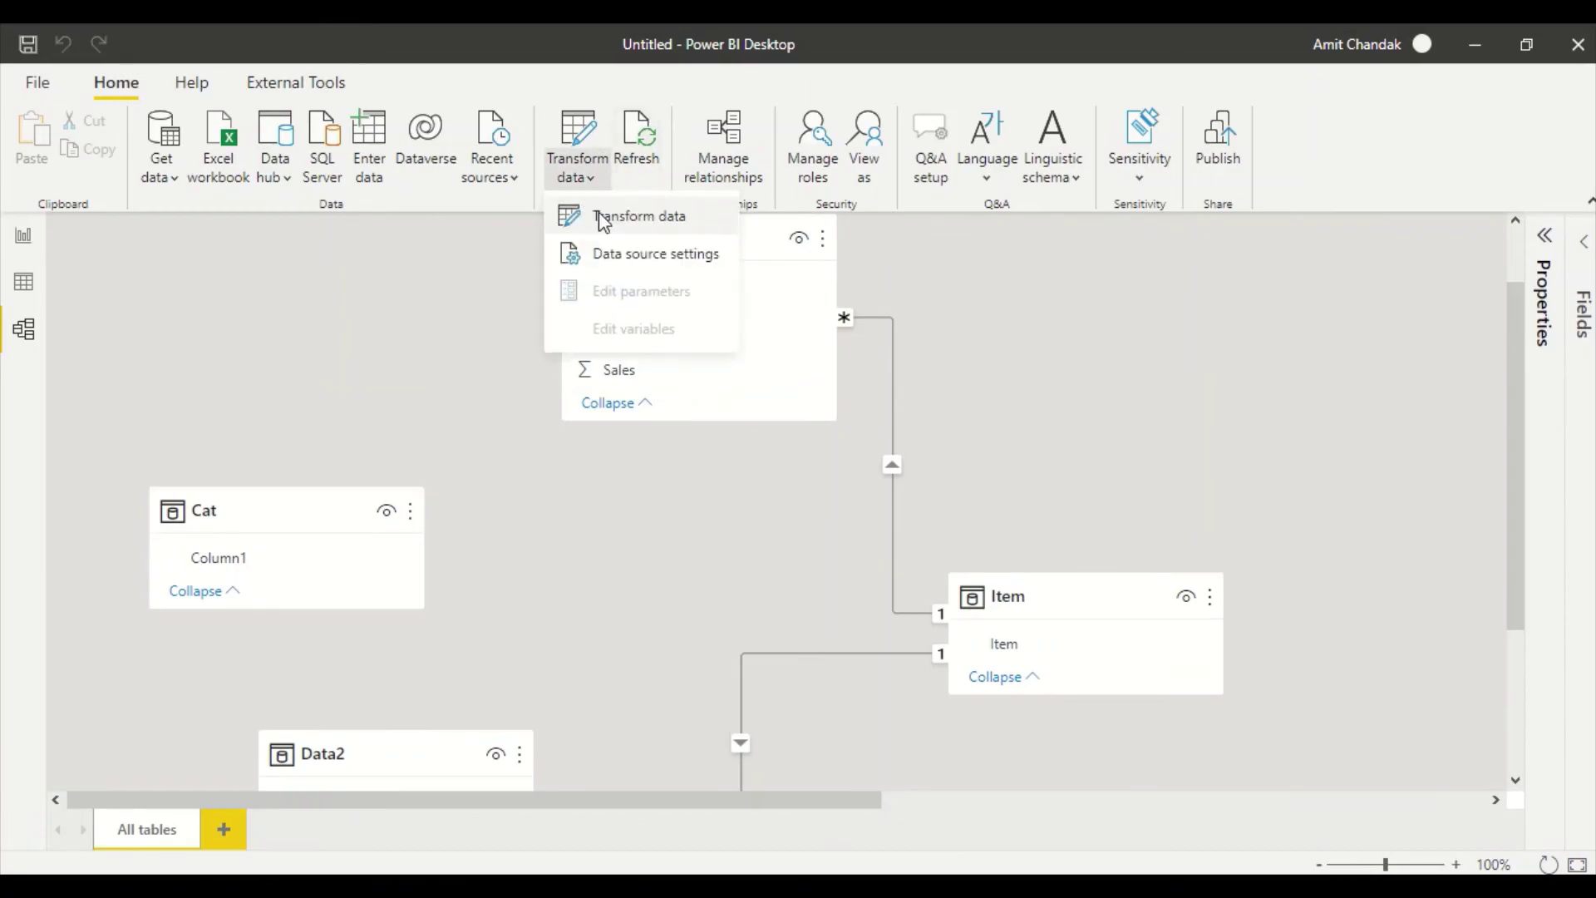
pyautogui.click(599, 214)
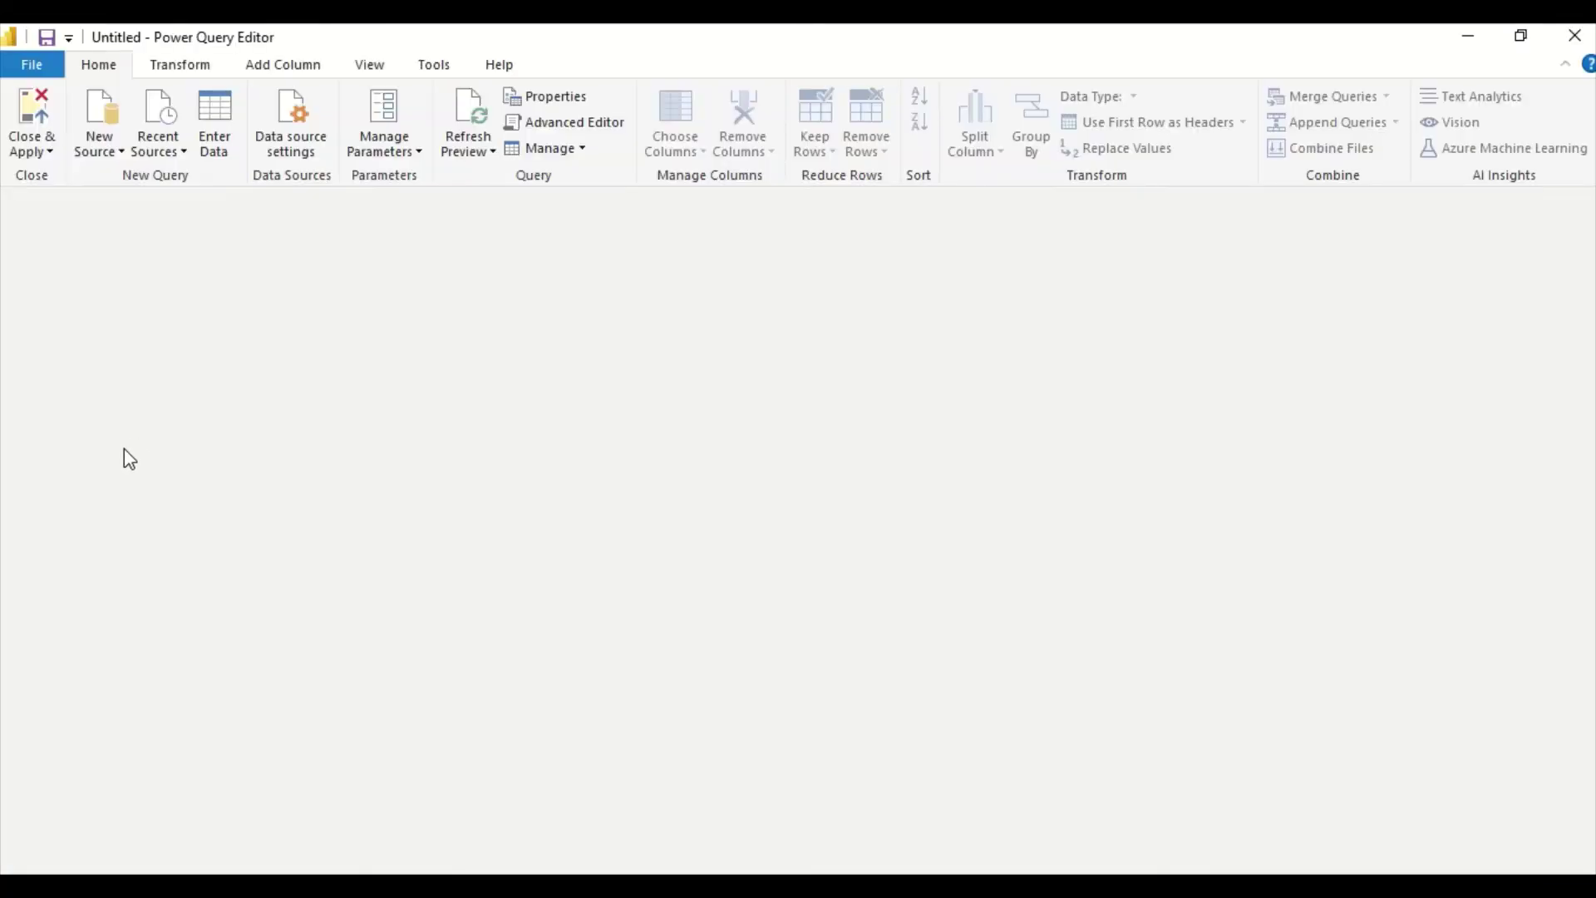
pyautogui.click(56, 360)
pyautogui.doubleClick(349, 249)
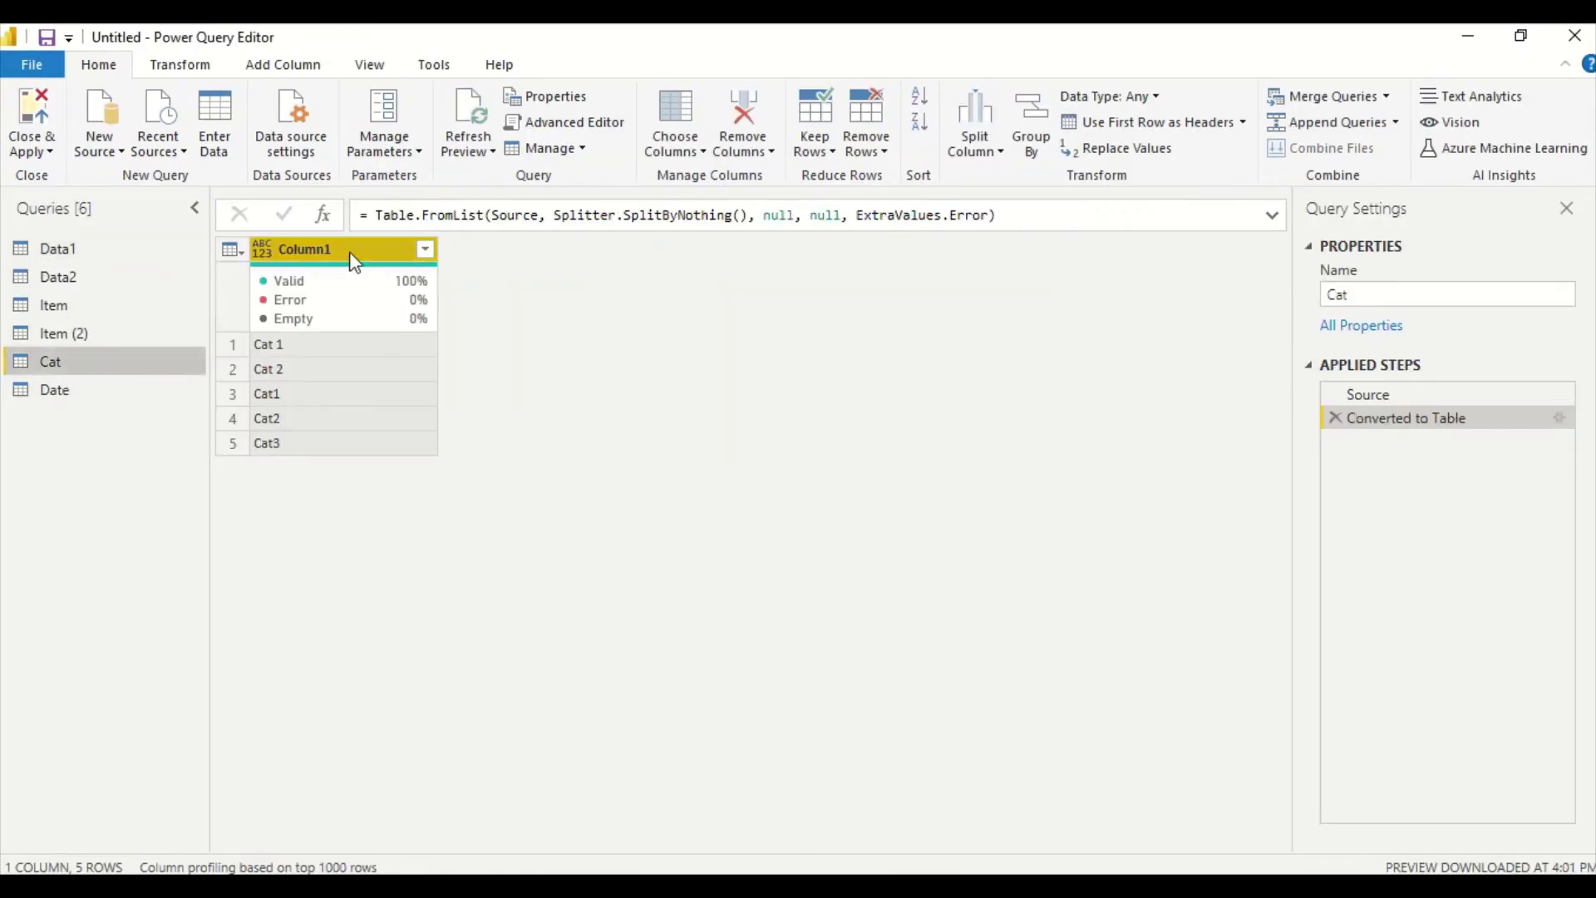
pyautogui.write('Cat')
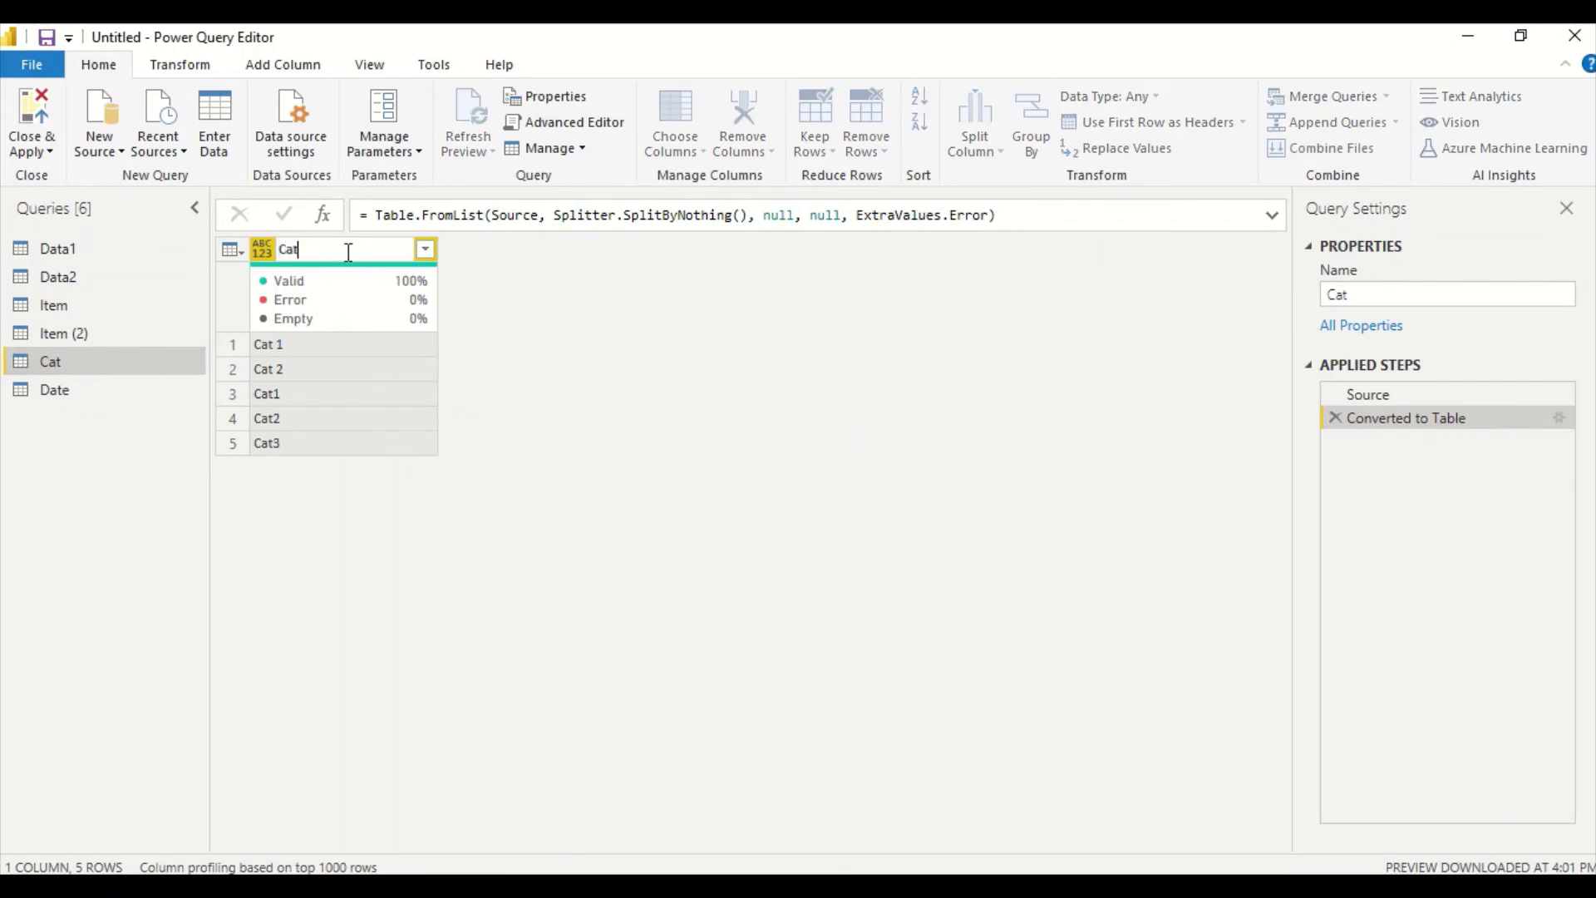
pyautogui.click(450, 410)
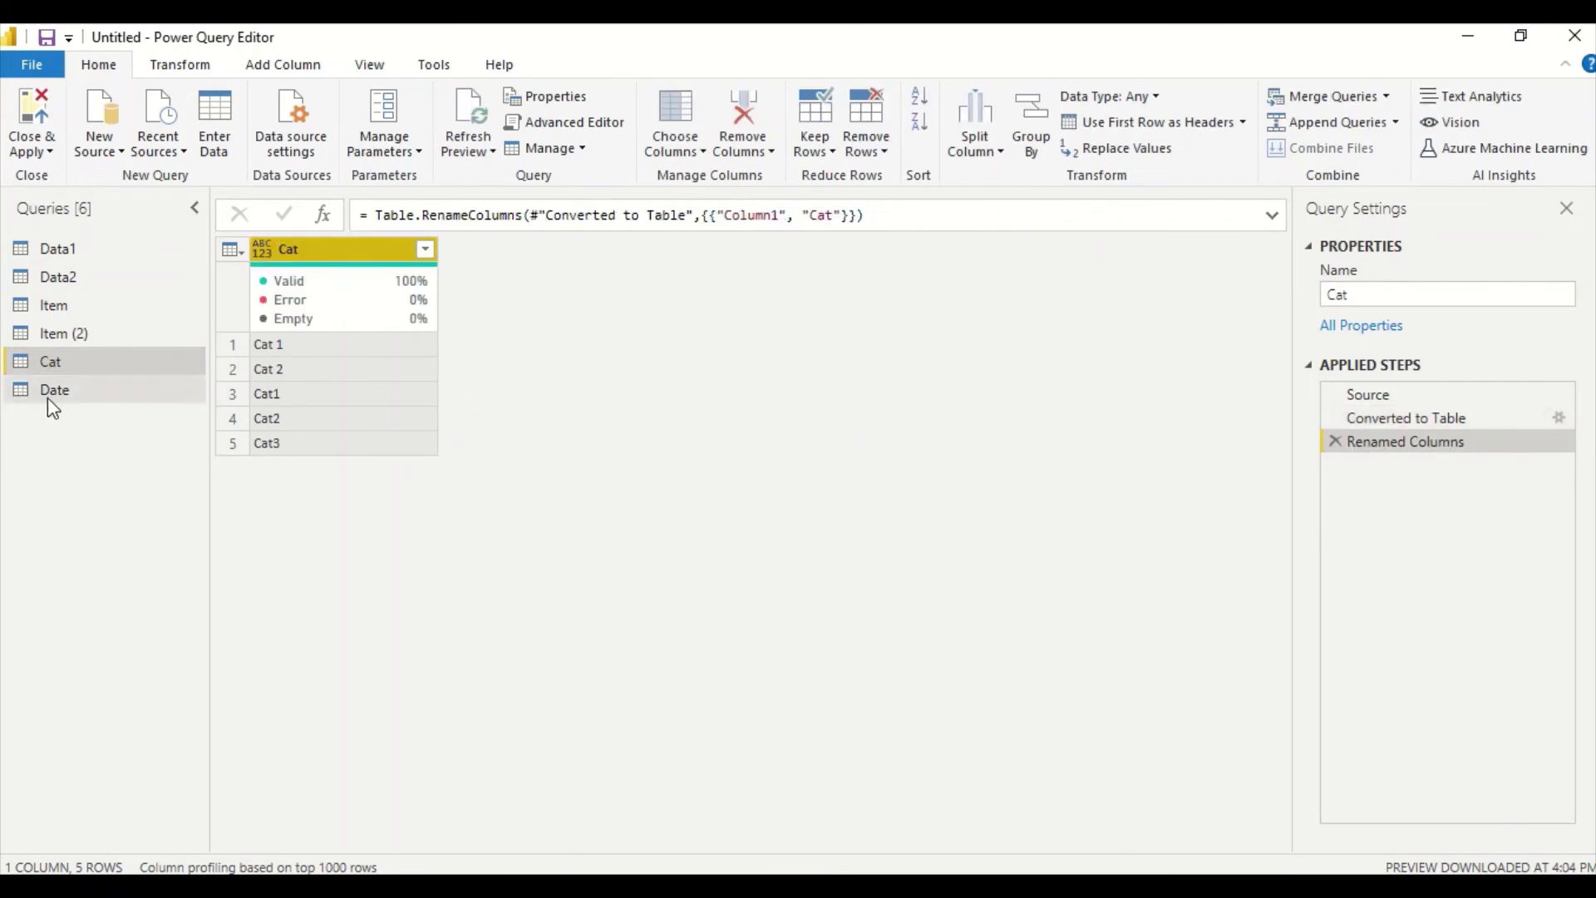
# Step: Rename Column1 of the Date query as Date, then close the query editor and apply the changes to the model
pyautogui.click(49, 398)
pyautogui.doubleClick(307, 242)
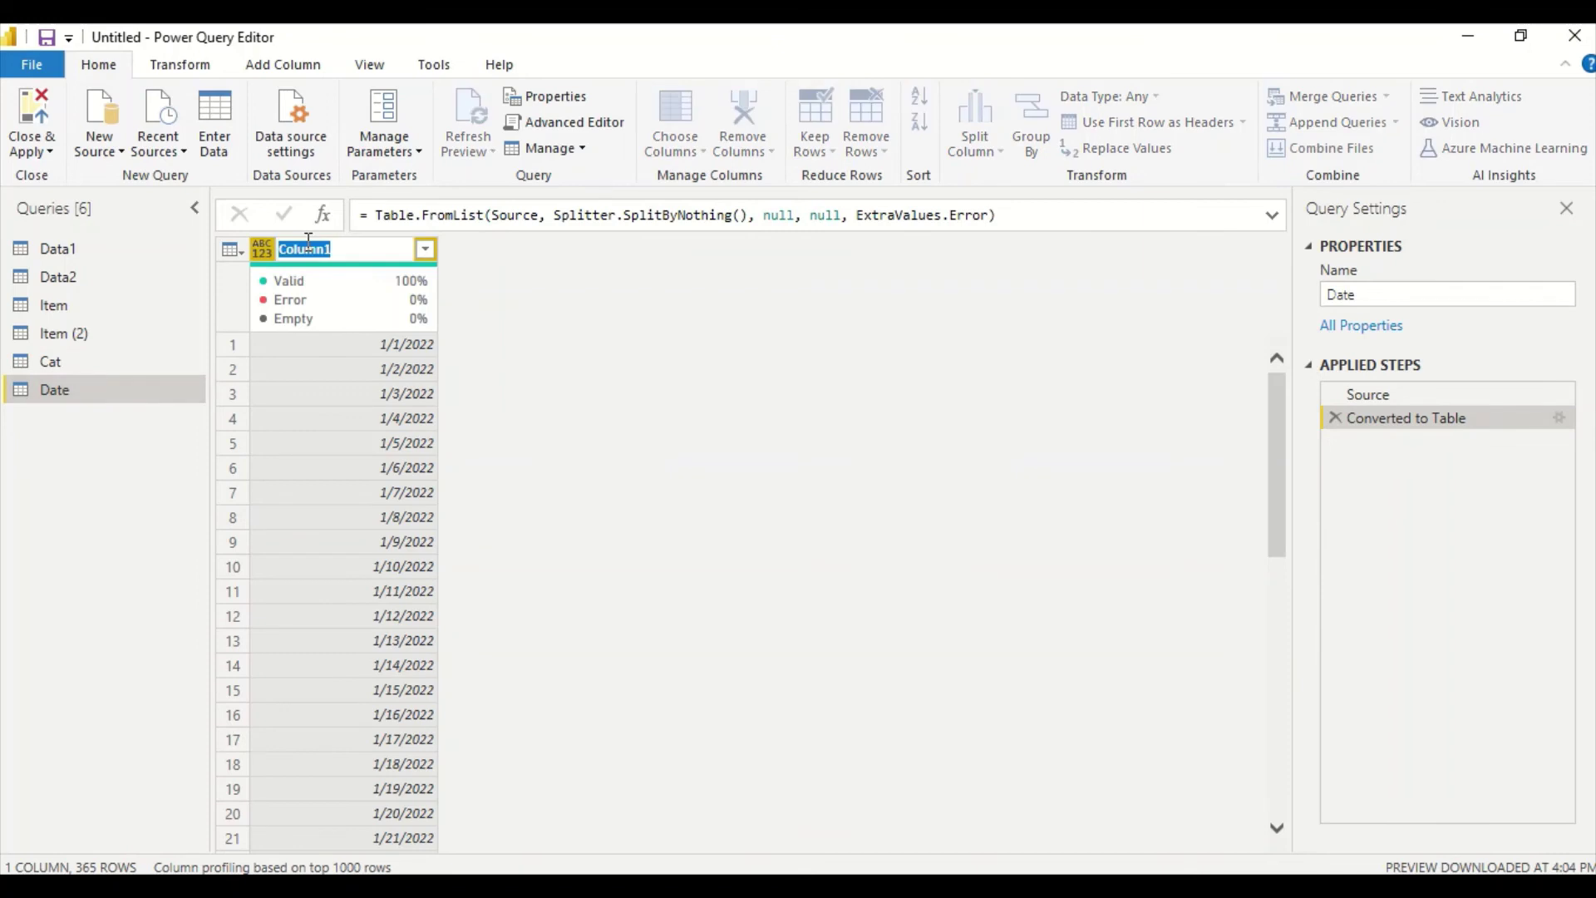
pyautogui.write('Date')
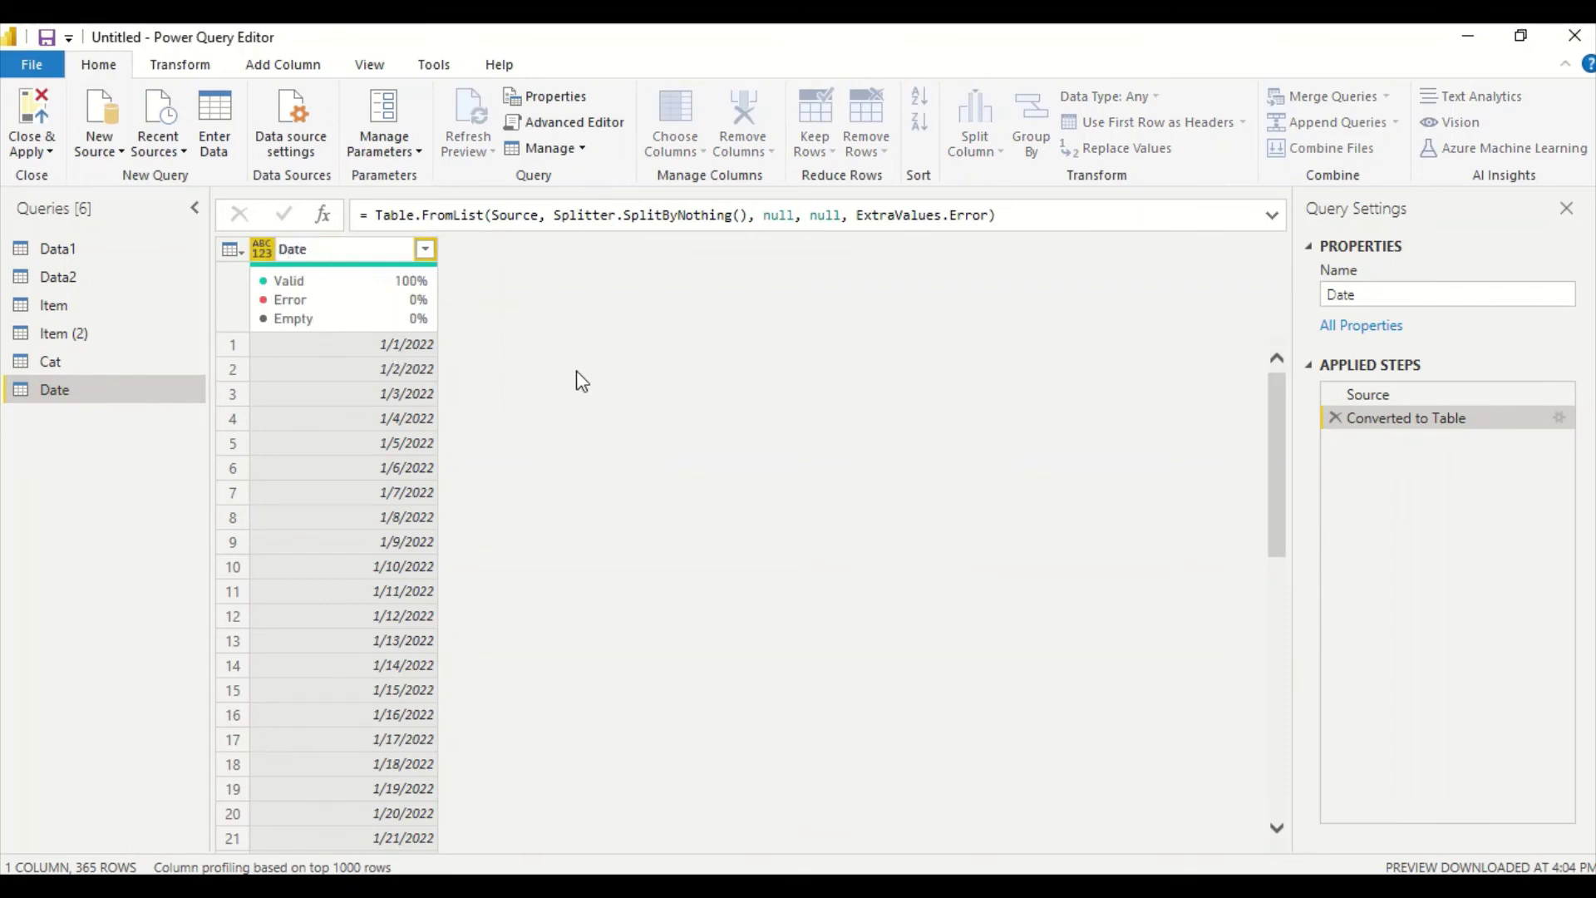
pyautogui.click(582, 382)
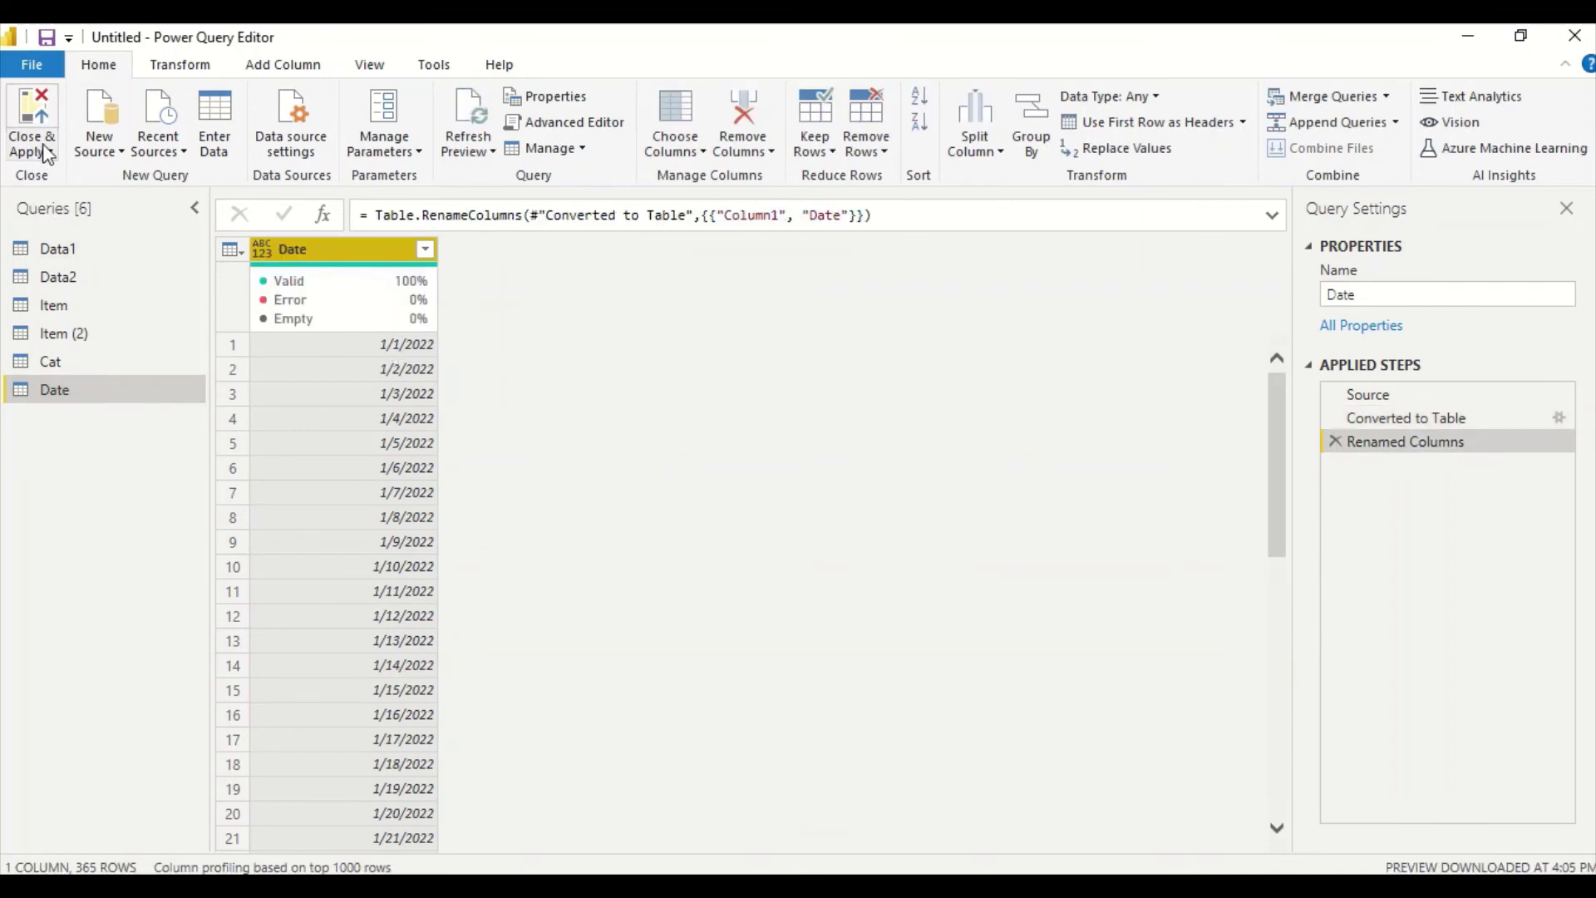
pyautogui.click(46, 152)
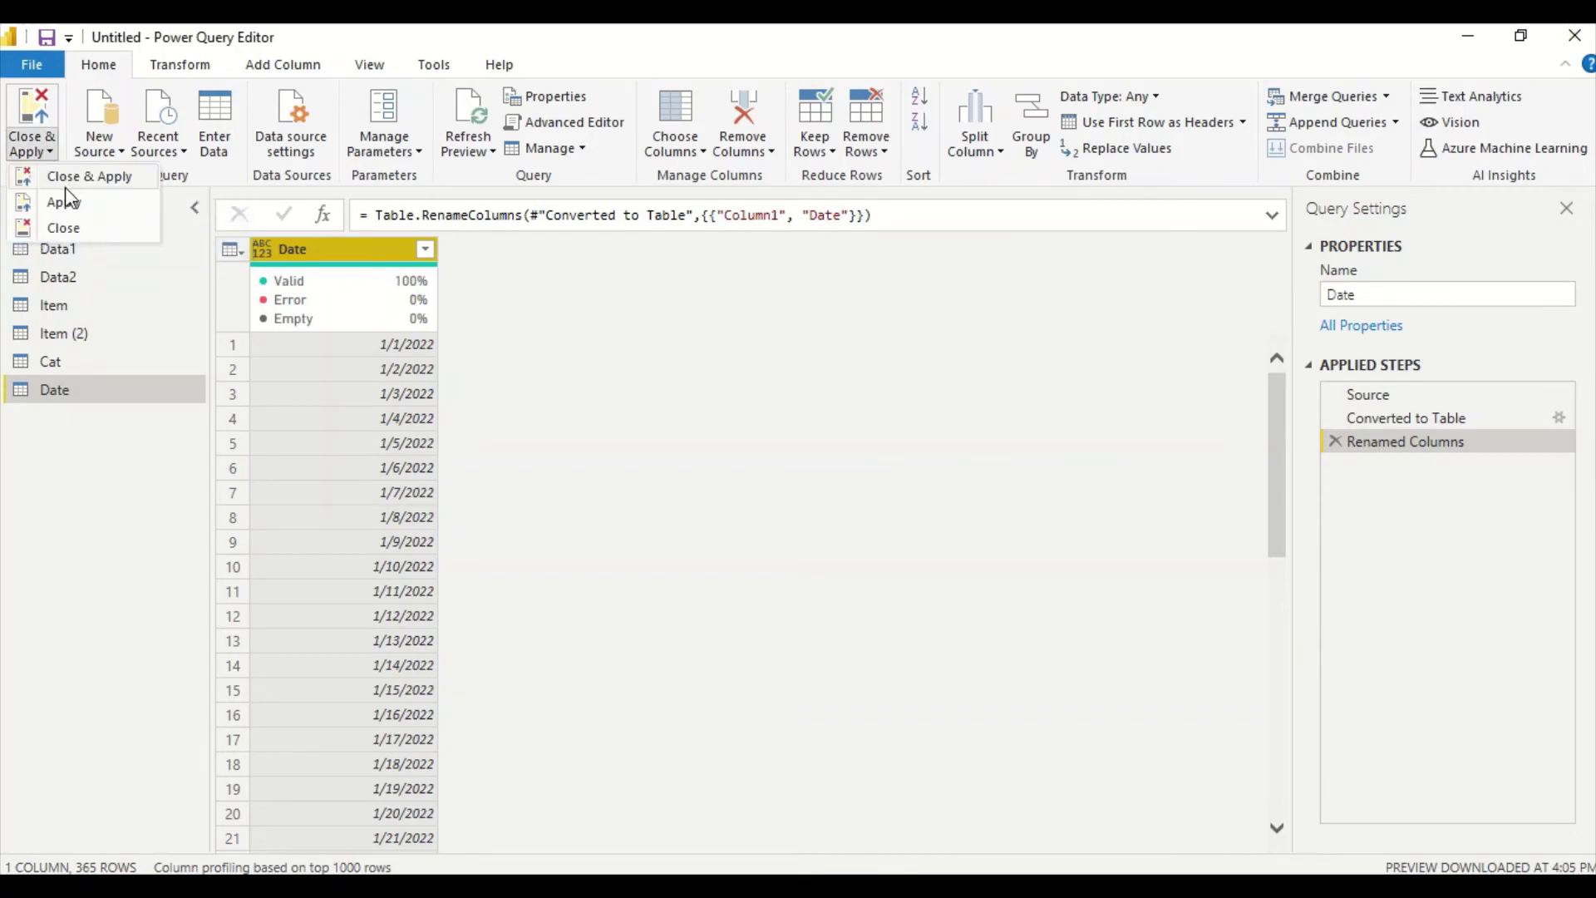
pyautogui.click(63, 227)
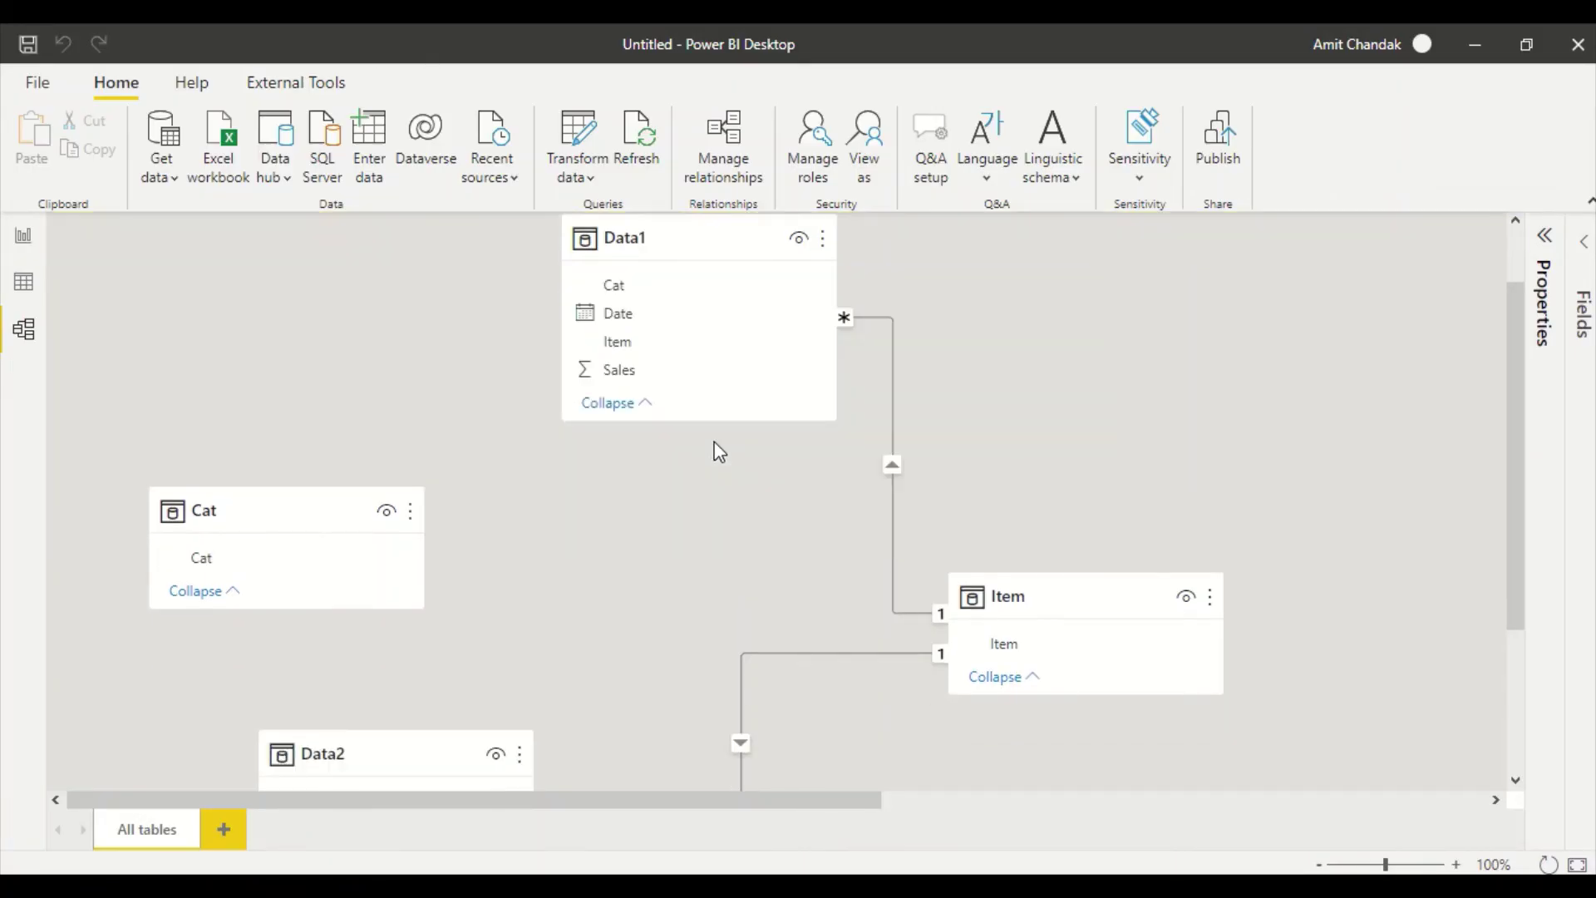
# Step: Create relationships from the Cat column of the Cat table to the Cat columns of Data2 and Data1
pyautogui.scroll(-3, 719, 451)
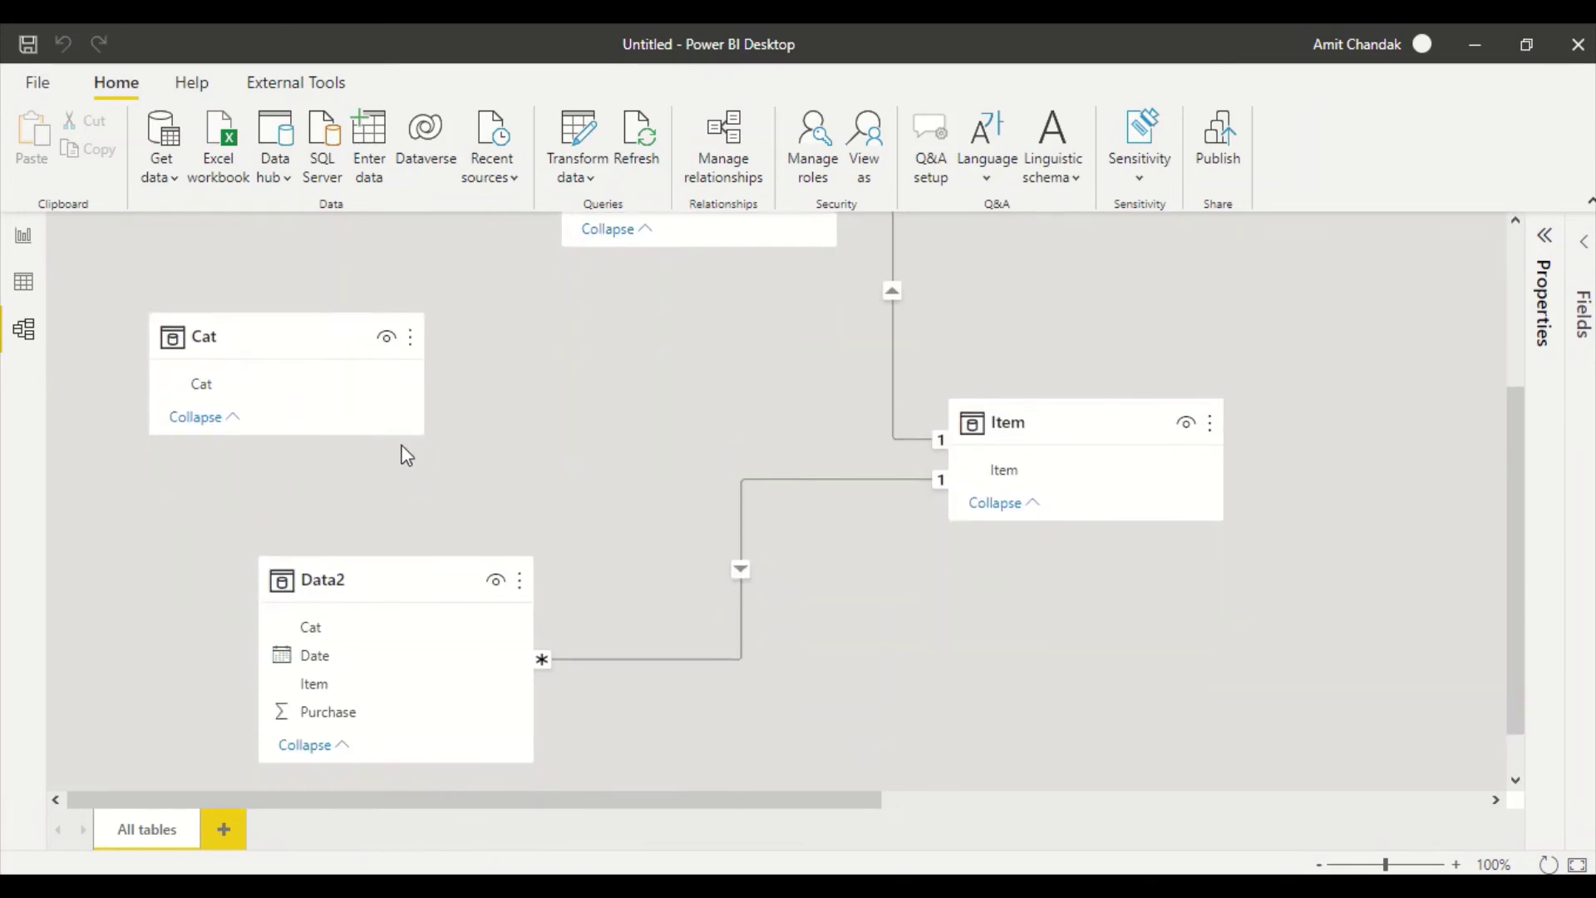
pyautogui.scroll(4, 577, 495)
pyautogui.scroll(-5, 665, 516)
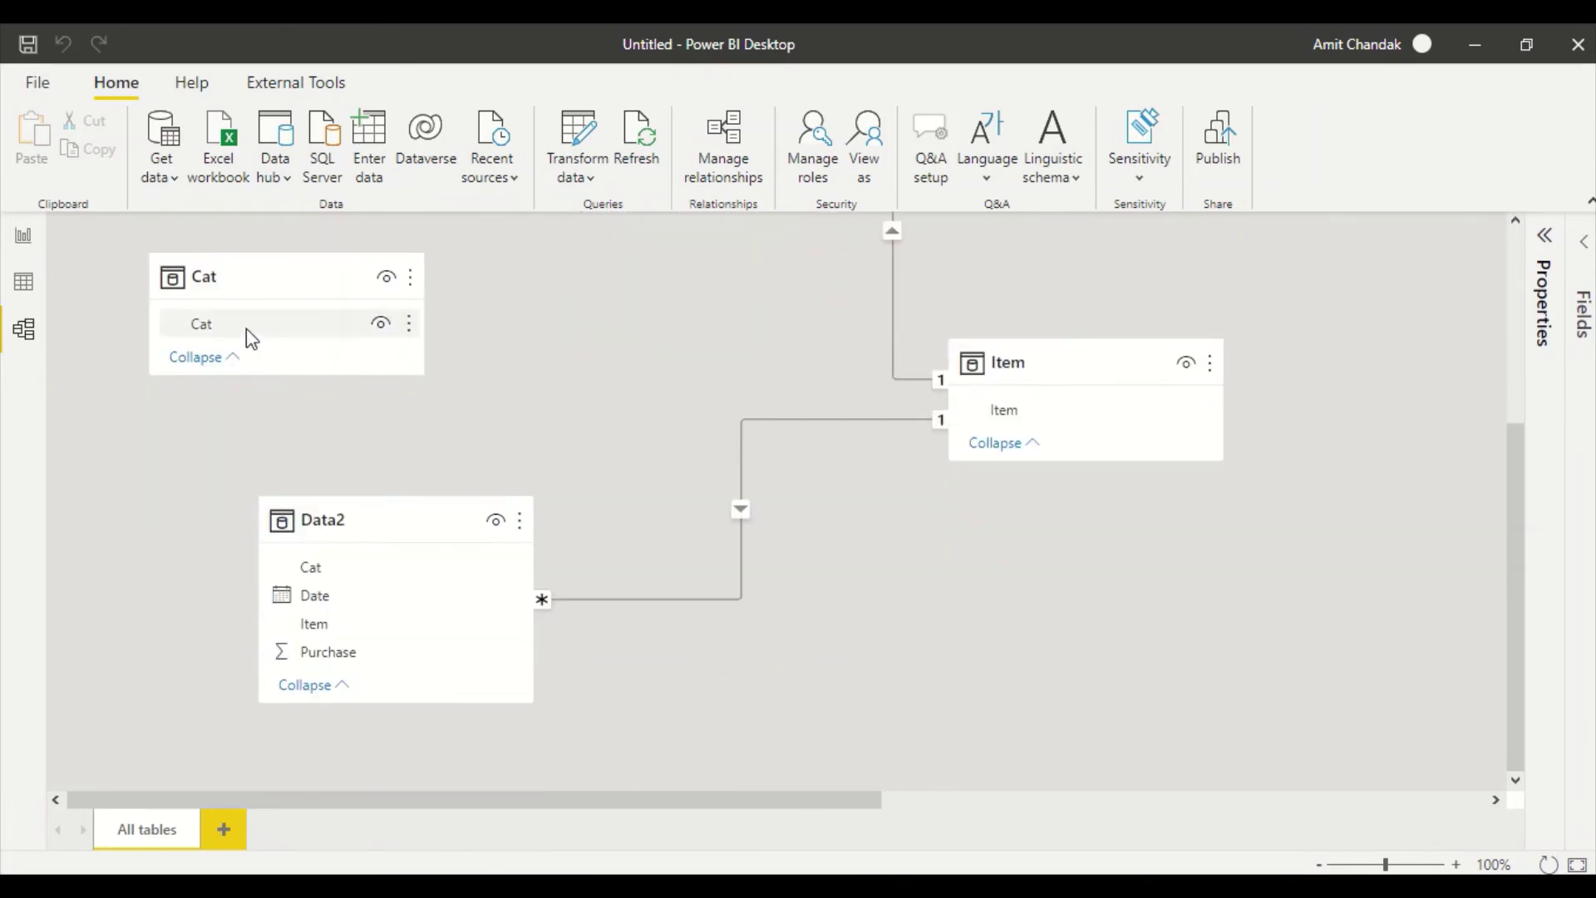
pyautogui.moveTo(231, 322); pyautogui.dragTo(328, 559)
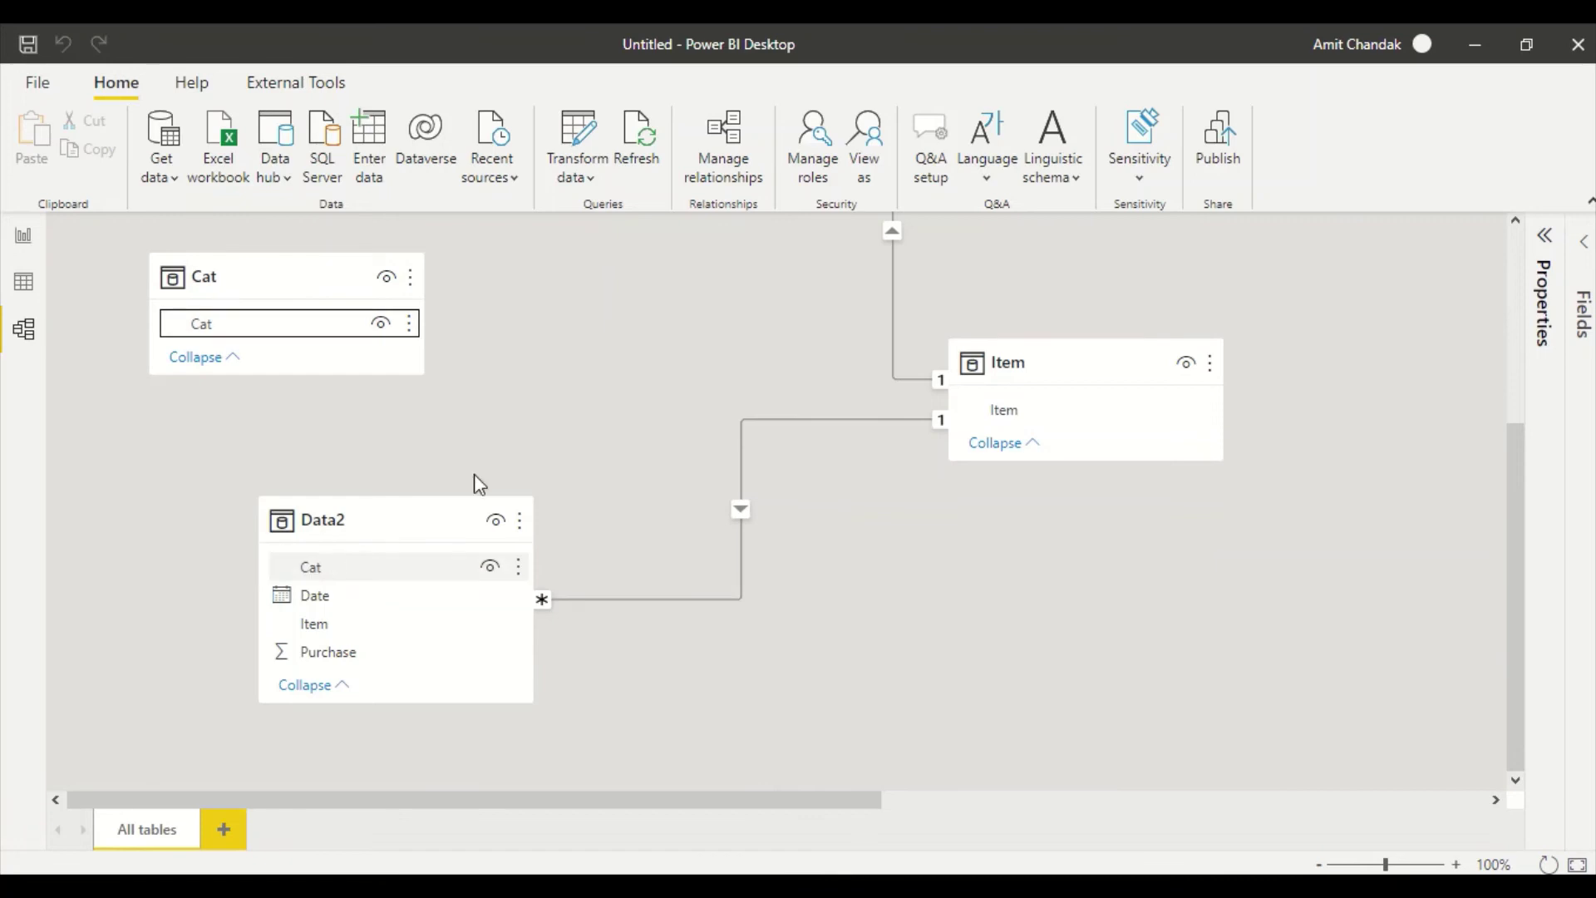
pyautogui.scroll(4, 523, 466)
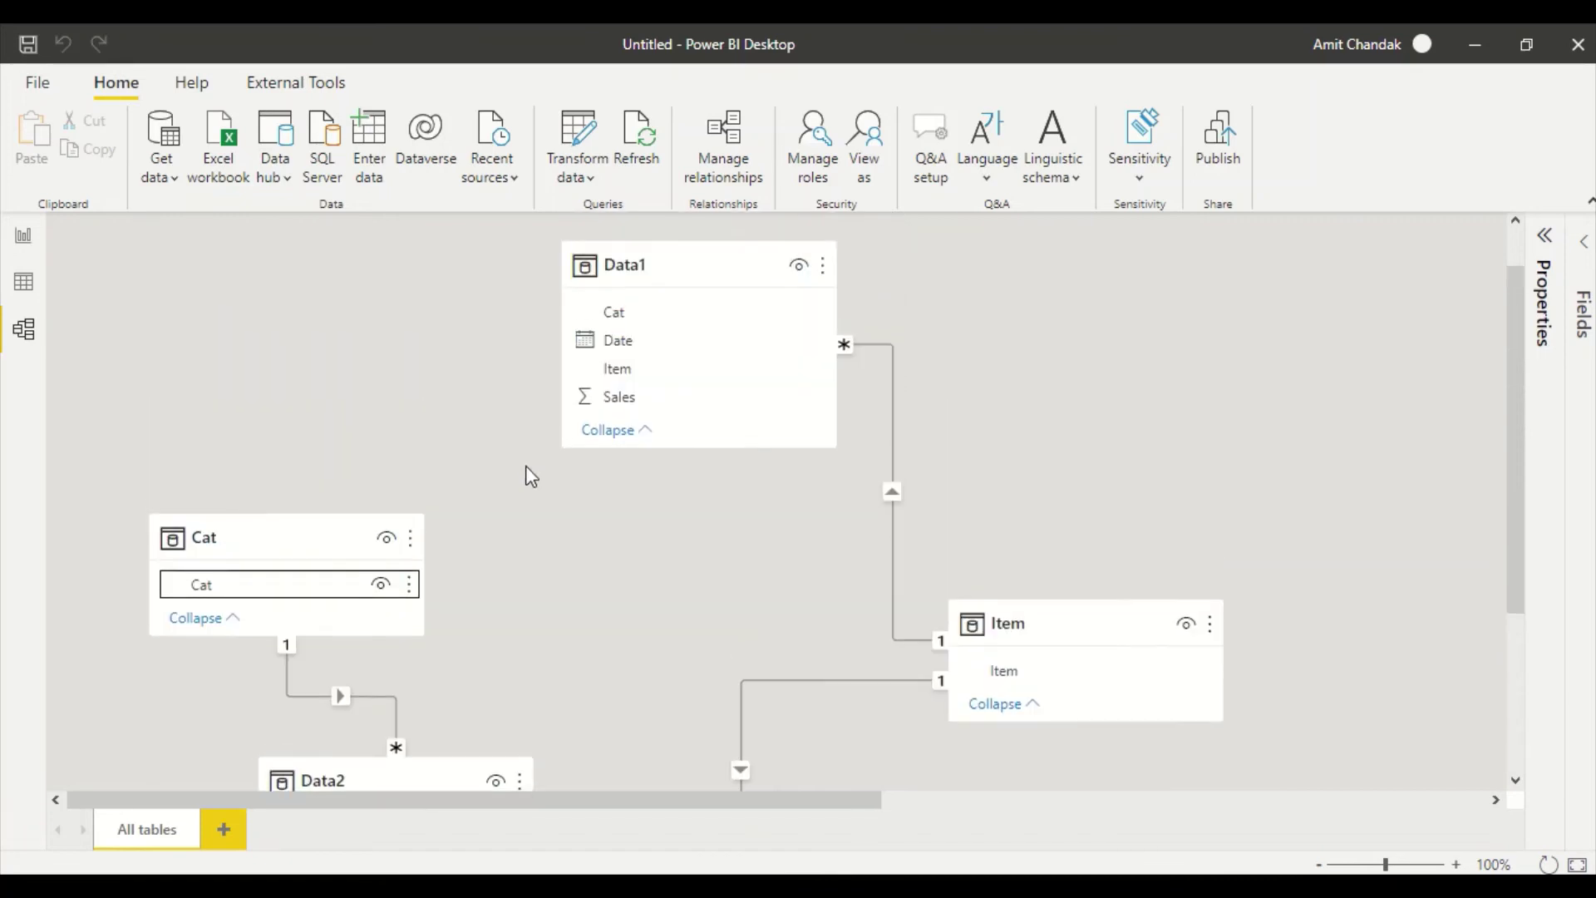
pyautogui.moveTo(309, 579); pyautogui.dragTo(670, 321)
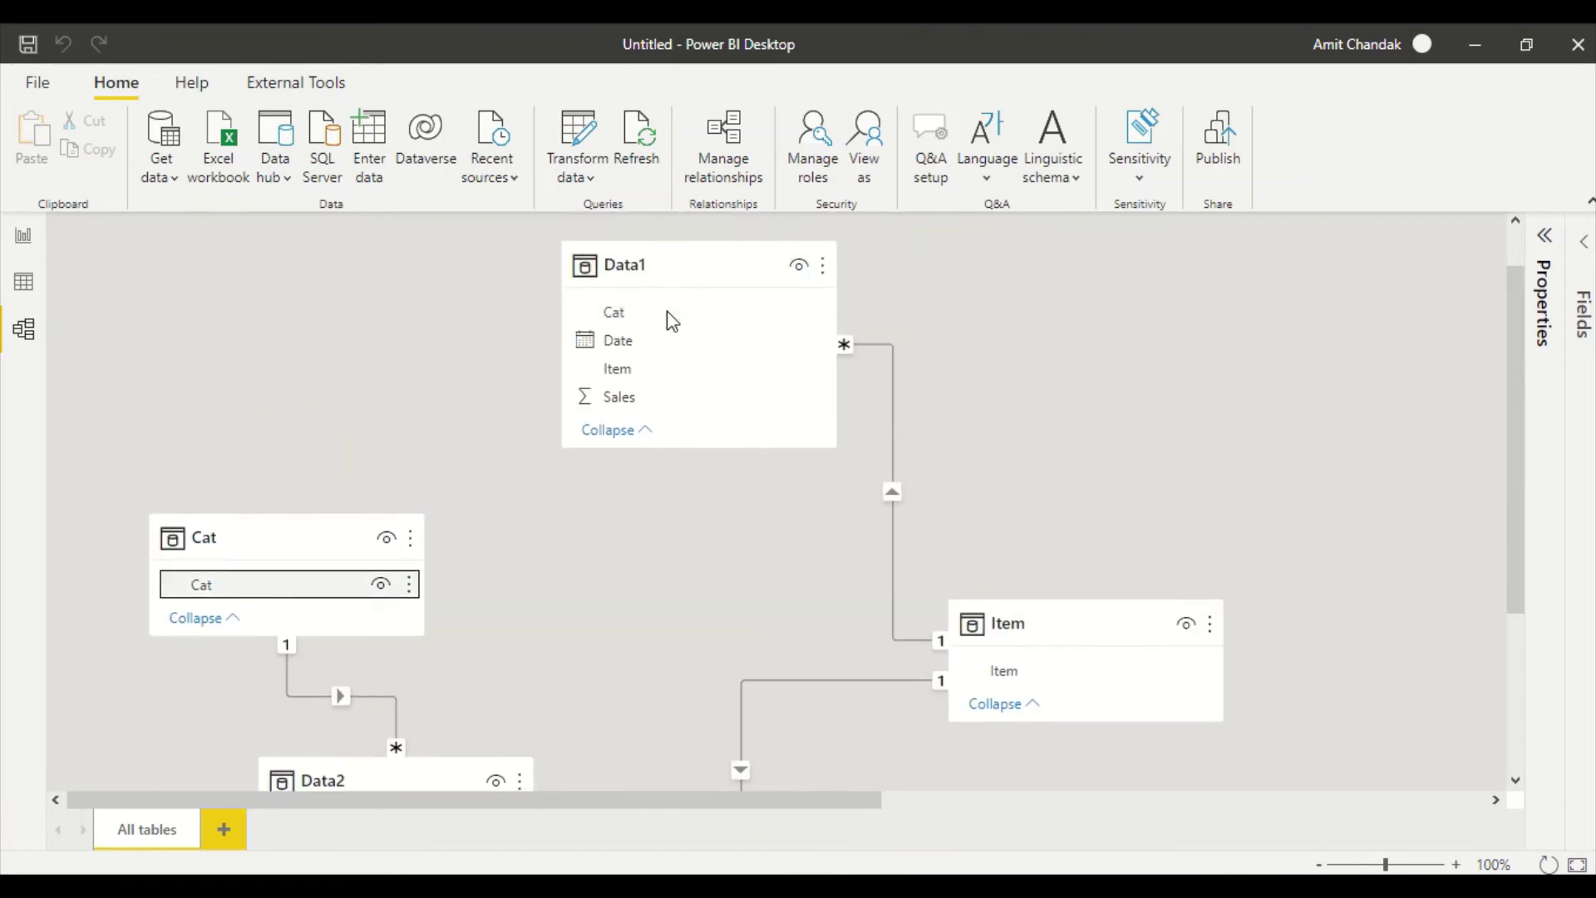
# Step: Bring the Date table over near Data1 and Data2, and place the Item table below it beside Data2
pyautogui.scroll(-4, 659, 392)
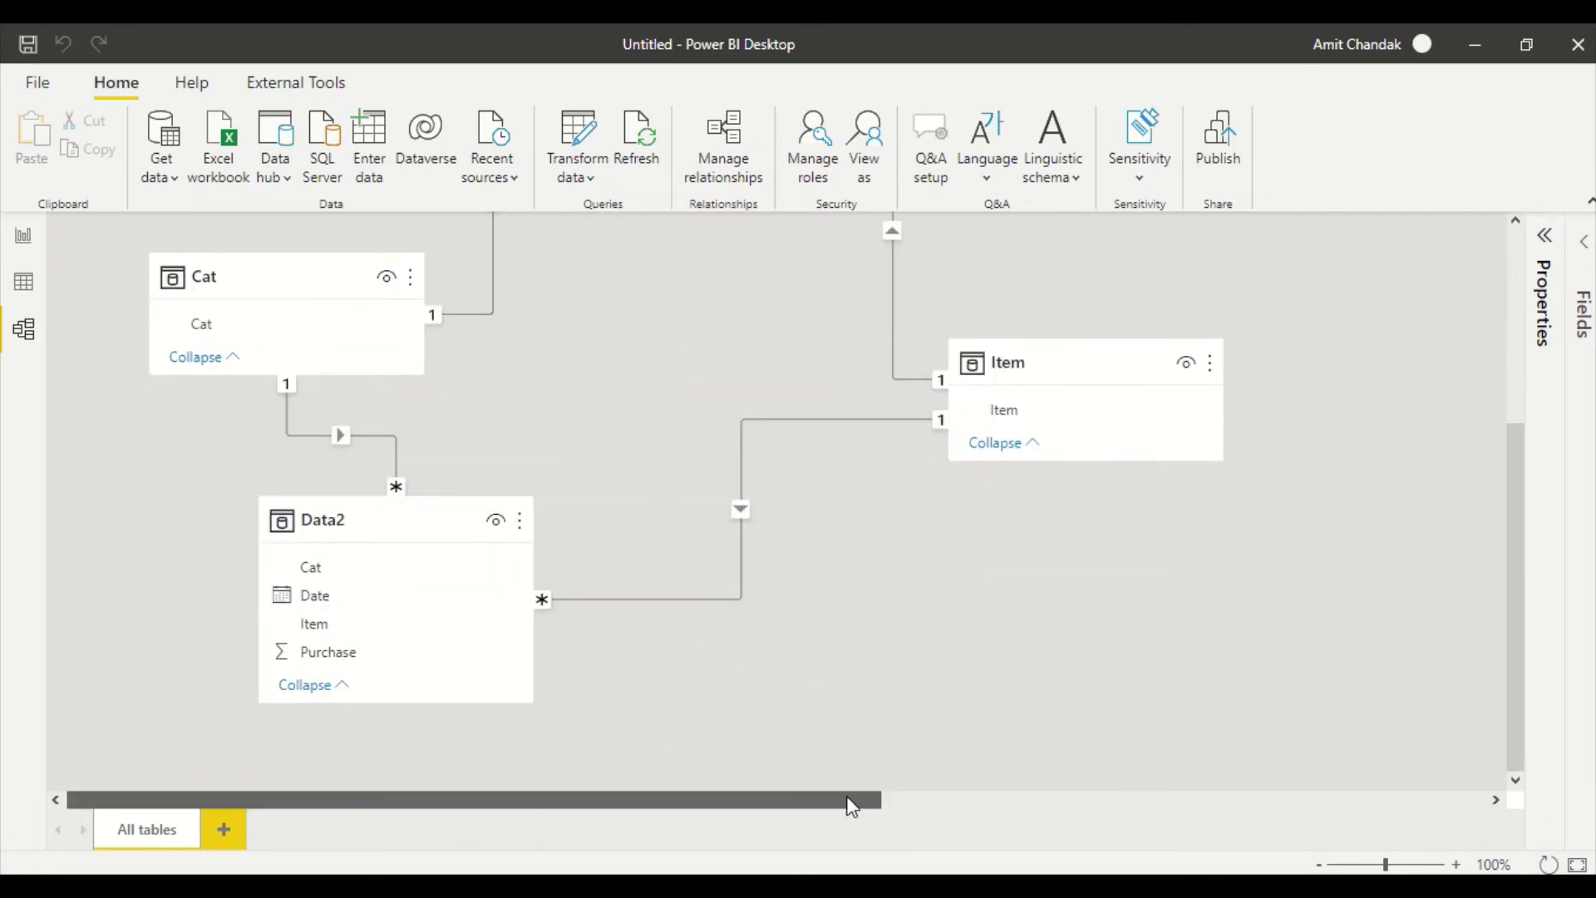
pyautogui.moveTo(848, 801); pyautogui.dragTo(1445, 776)
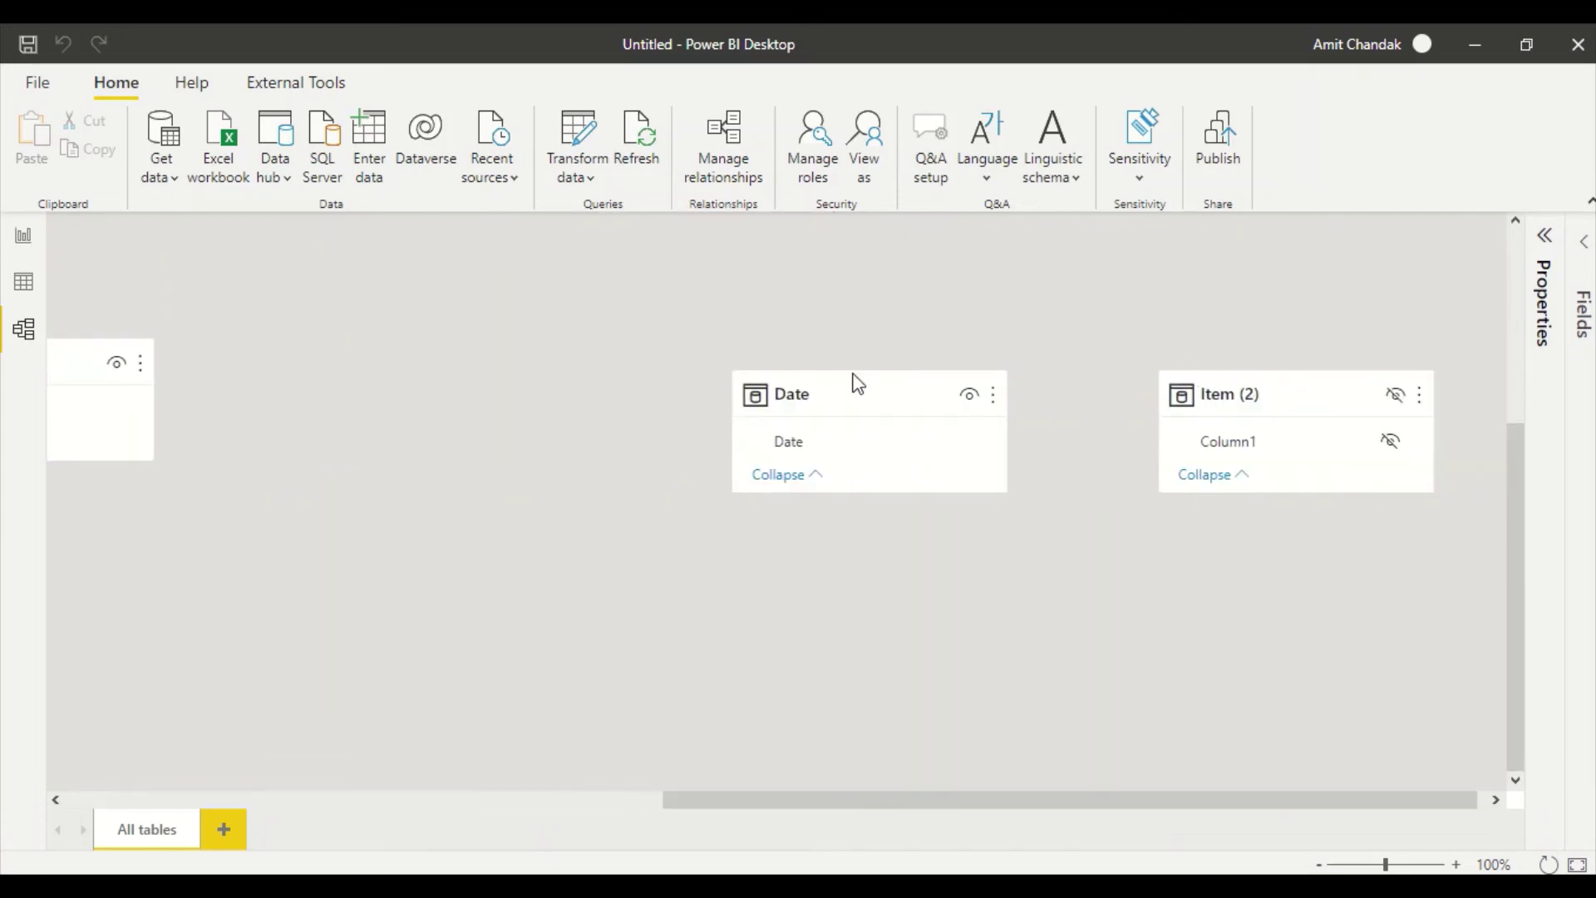
pyautogui.moveTo(859, 384); pyautogui.dragTo(53, 371)
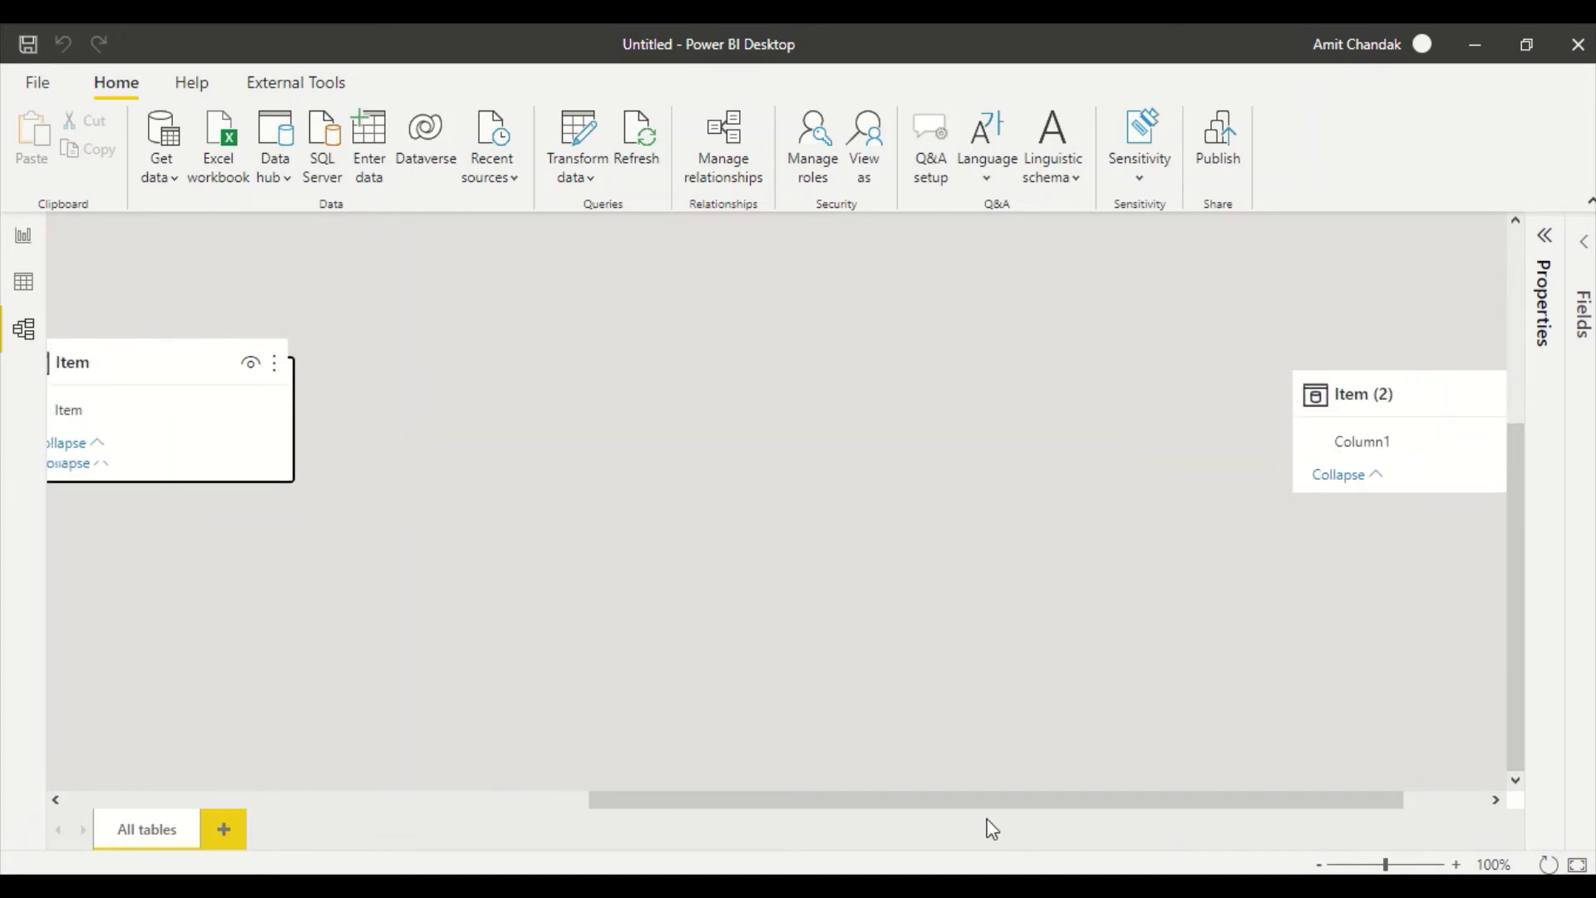
pyautogui.moveTo(956, 799); pyautogui.dragTo(524, 798)
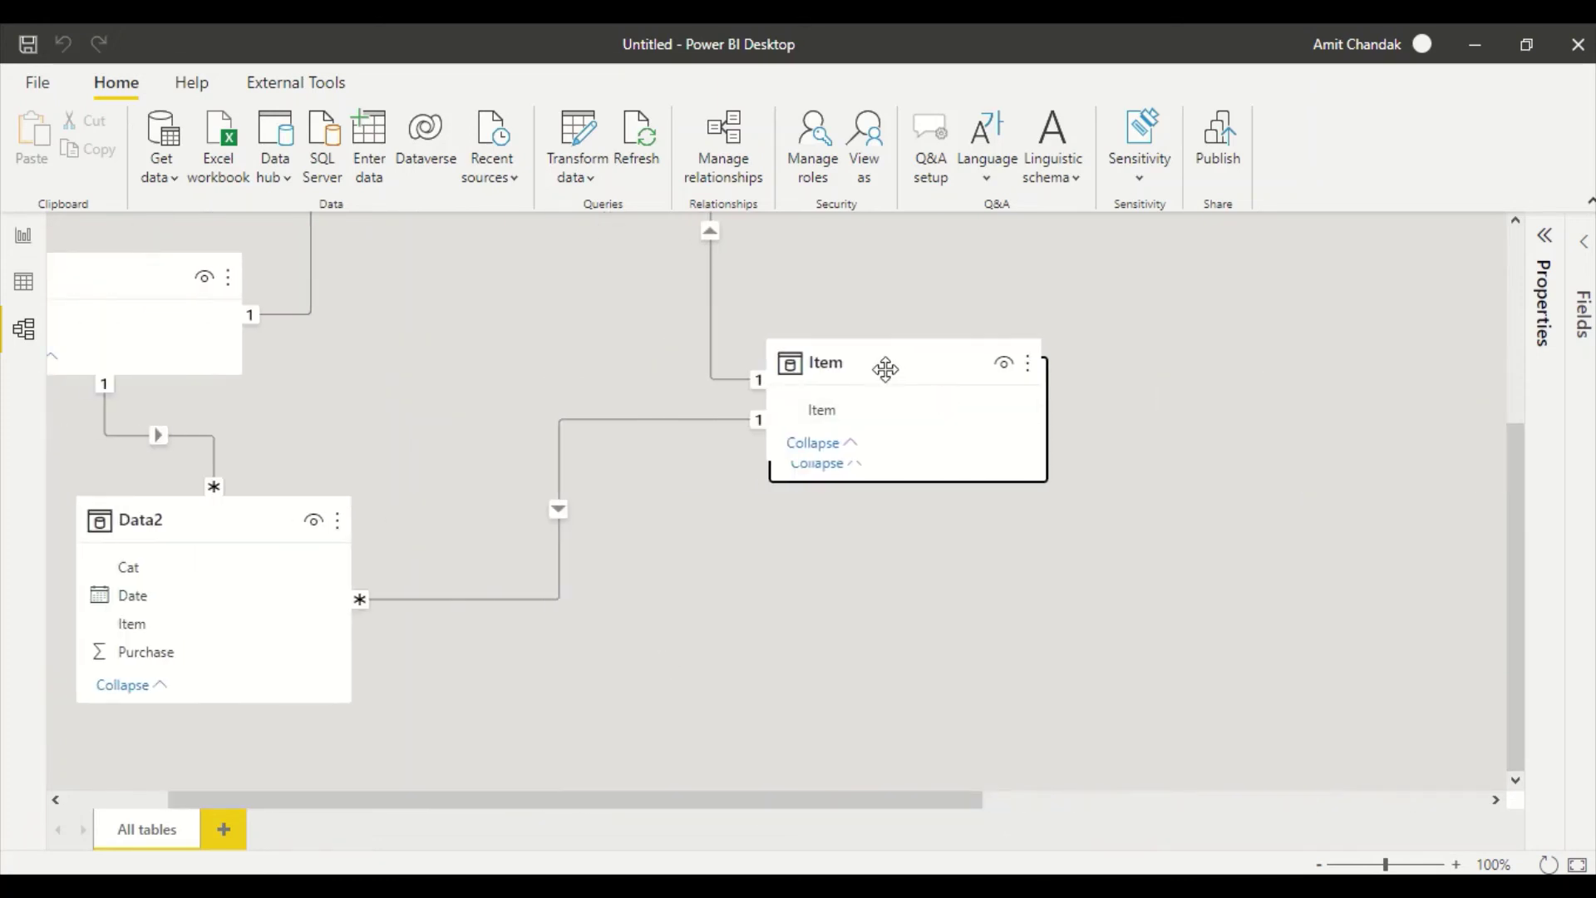
pyautogui.moveTo(885, 368); pyautogui.dragTo(742, 595)
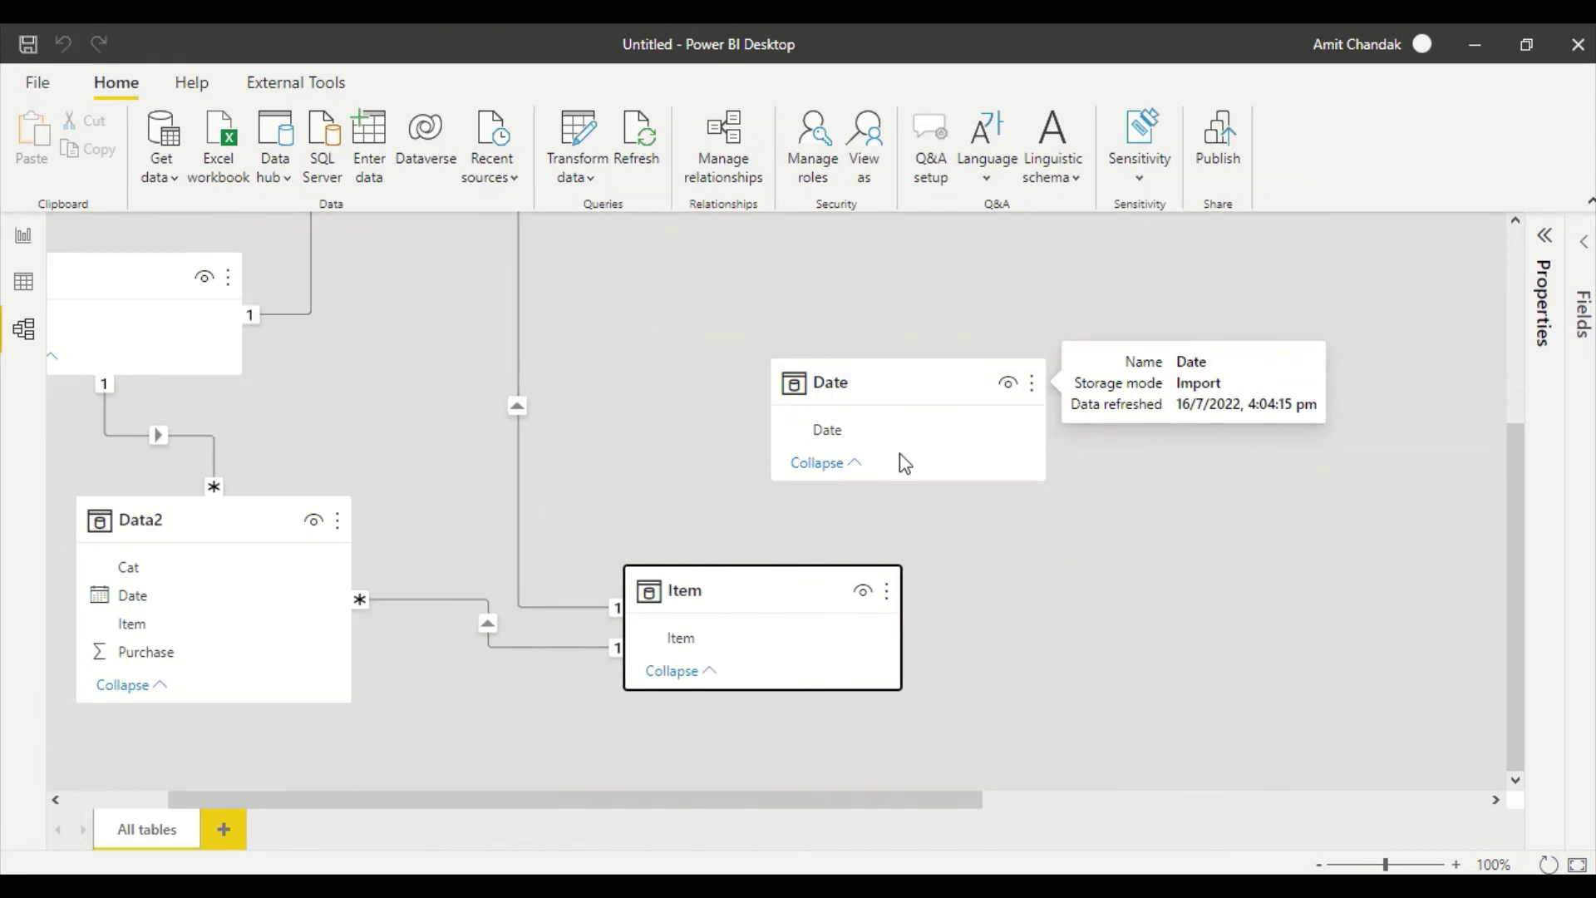
pyautogui.moveTo(904, 385); pyautogui.dragTo(785, 277)
pyautogui.click(773, 329)
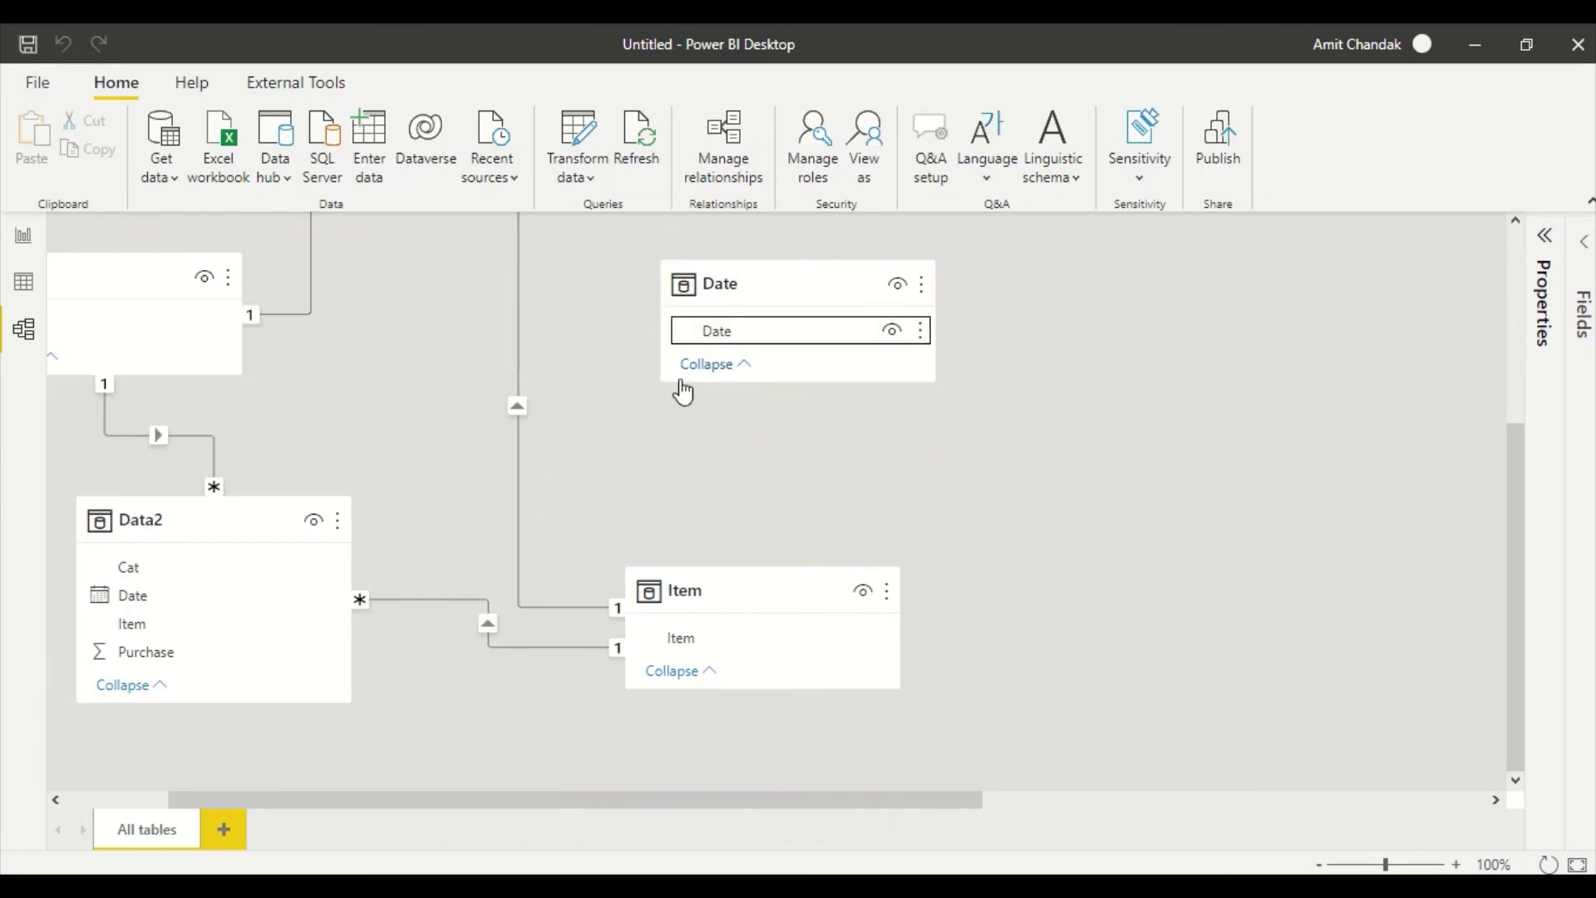
# Step: Relate the Date table to Data2 and Data1 on Date, setting the Data2 relationship to One to many with Single cross filter direction
pyautogui.moveTo(687, 332); pyautogui.dragTo(133, 591)
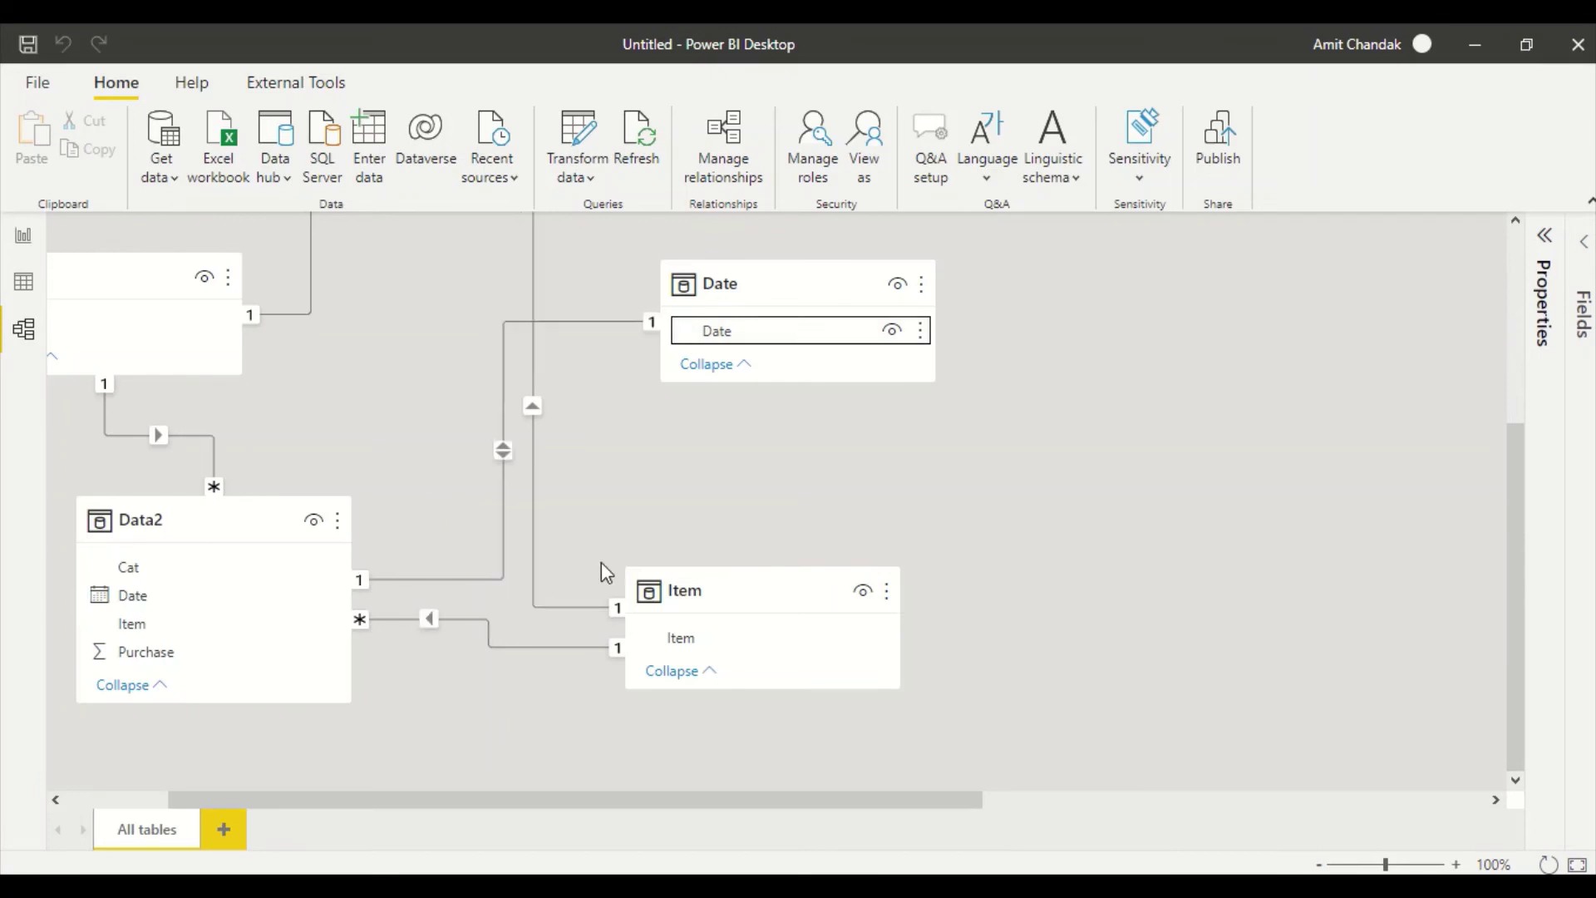
pyautogui.scroll(2, 603, 540)
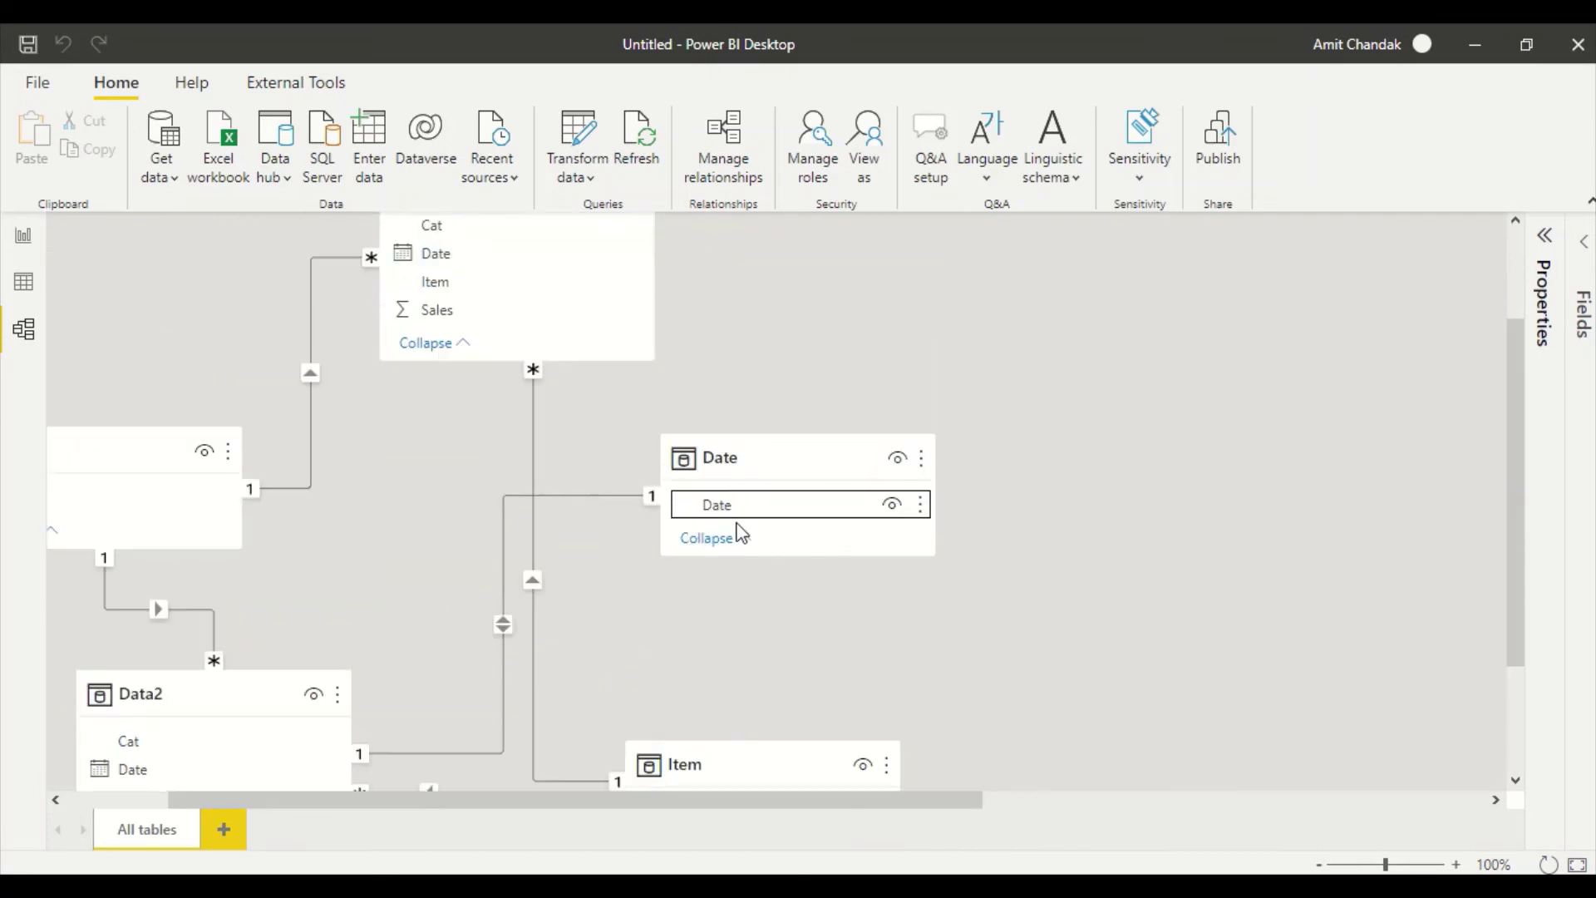
pyautogui.doubleClick(578, 494)
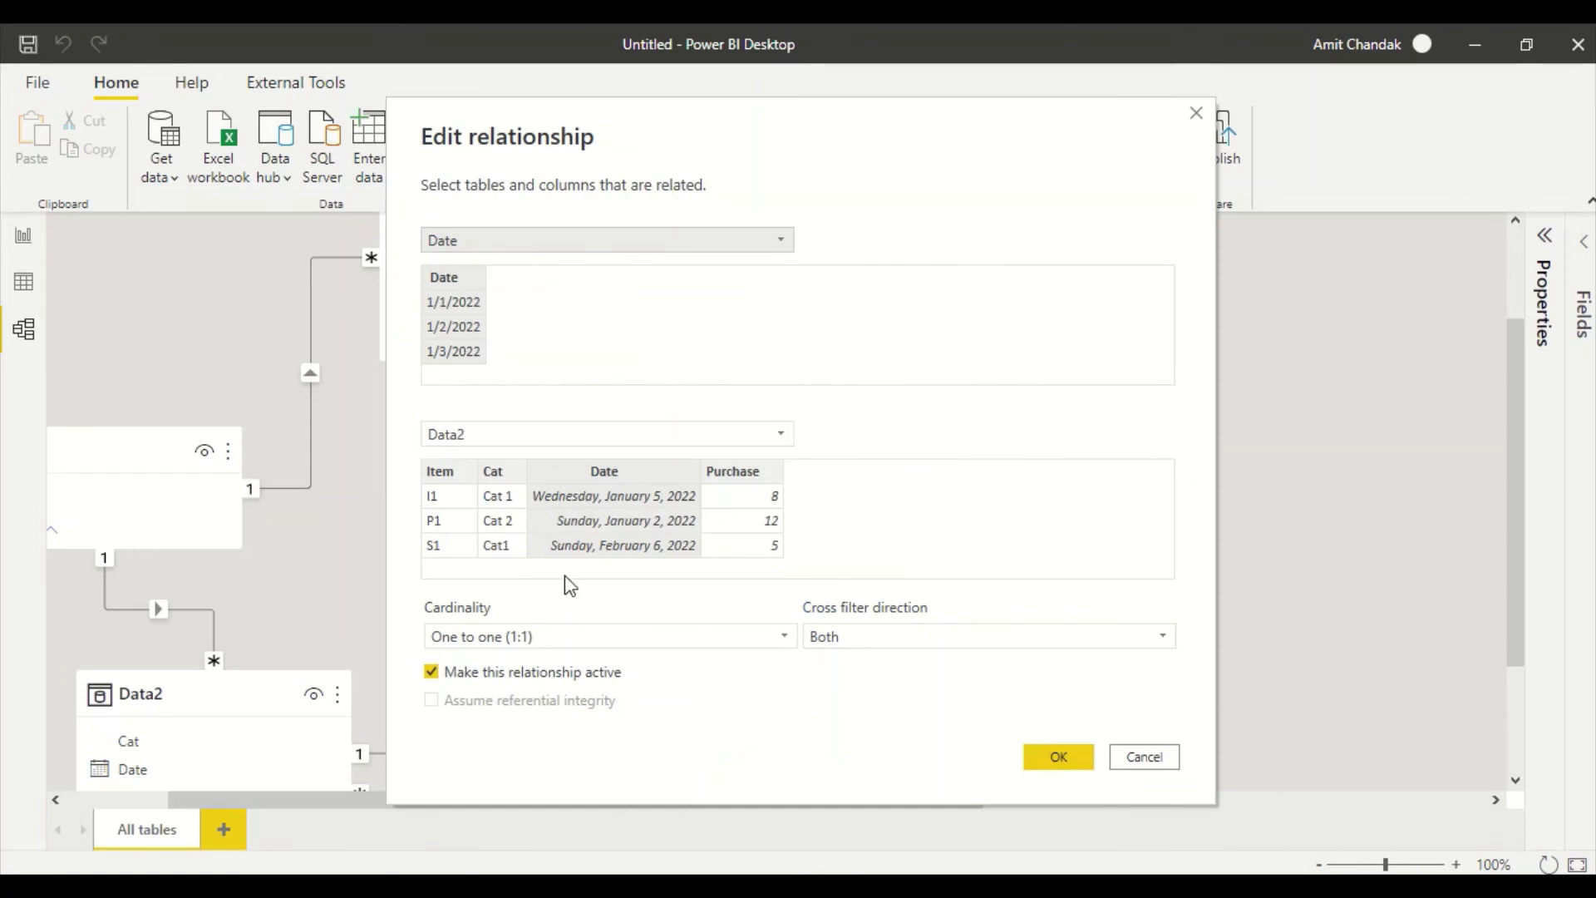
pyautogui.click(552, 638)
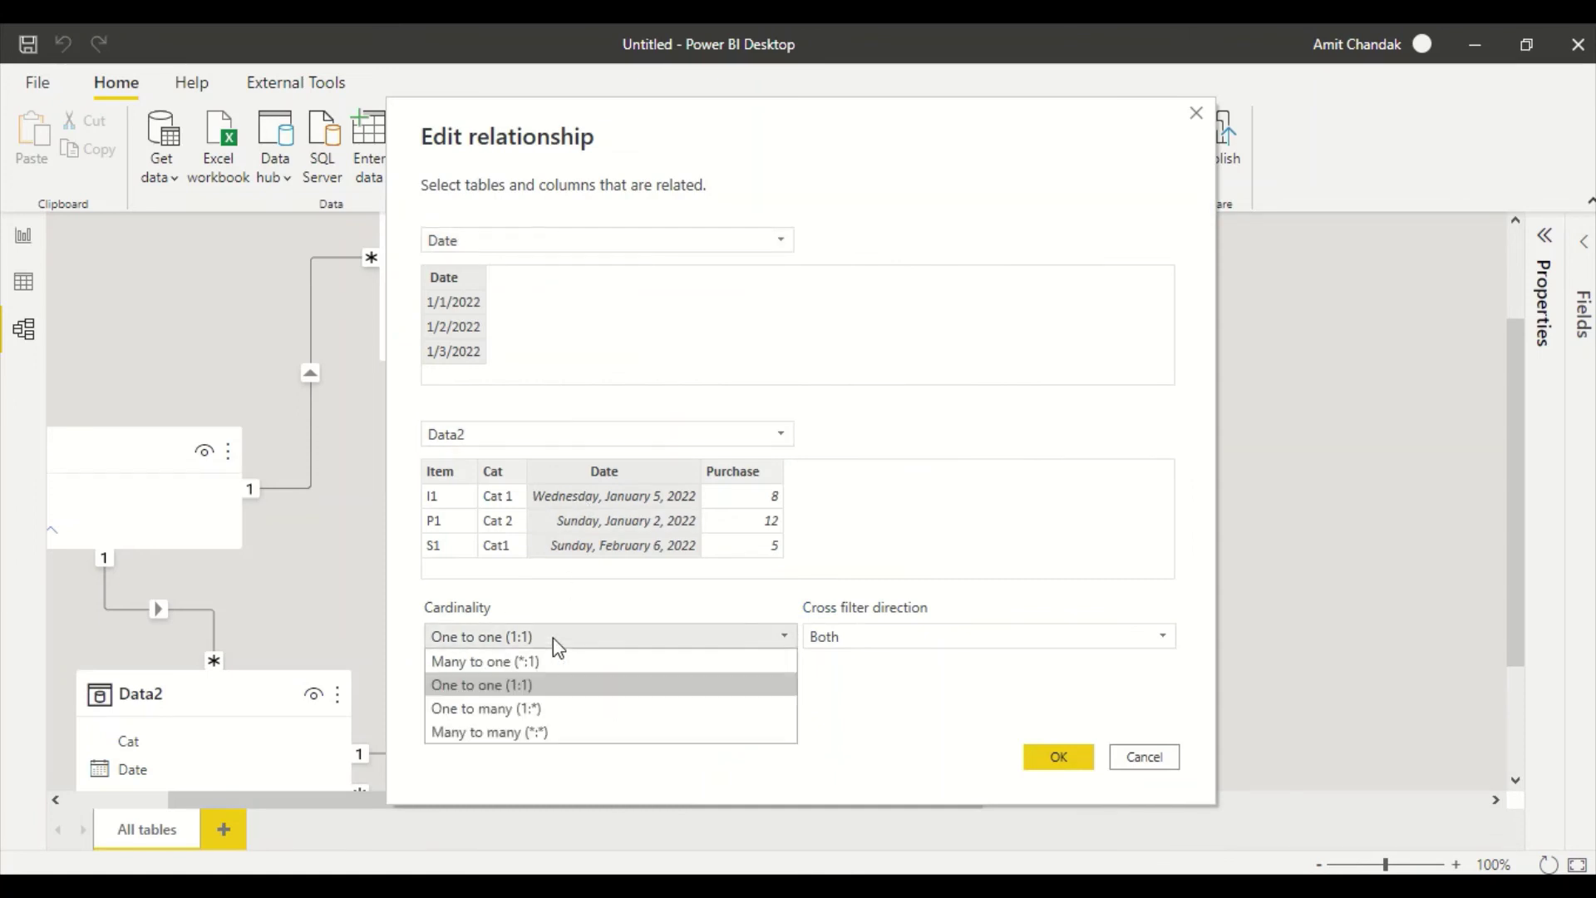
pyautogui.click(514, 708)
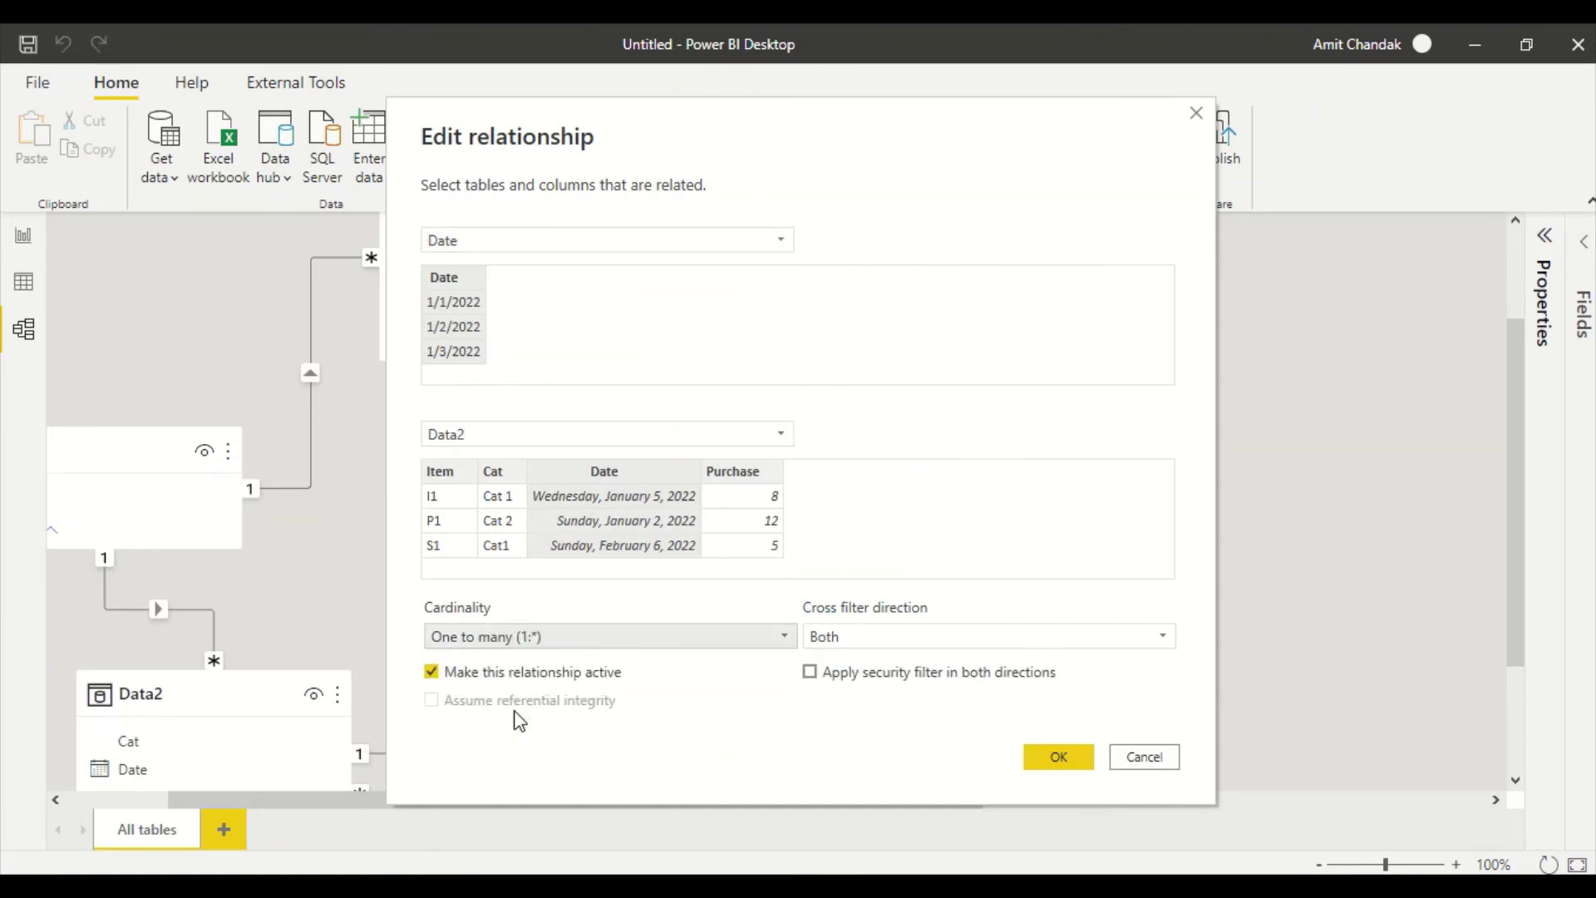
pyautogui.click(845, 637)
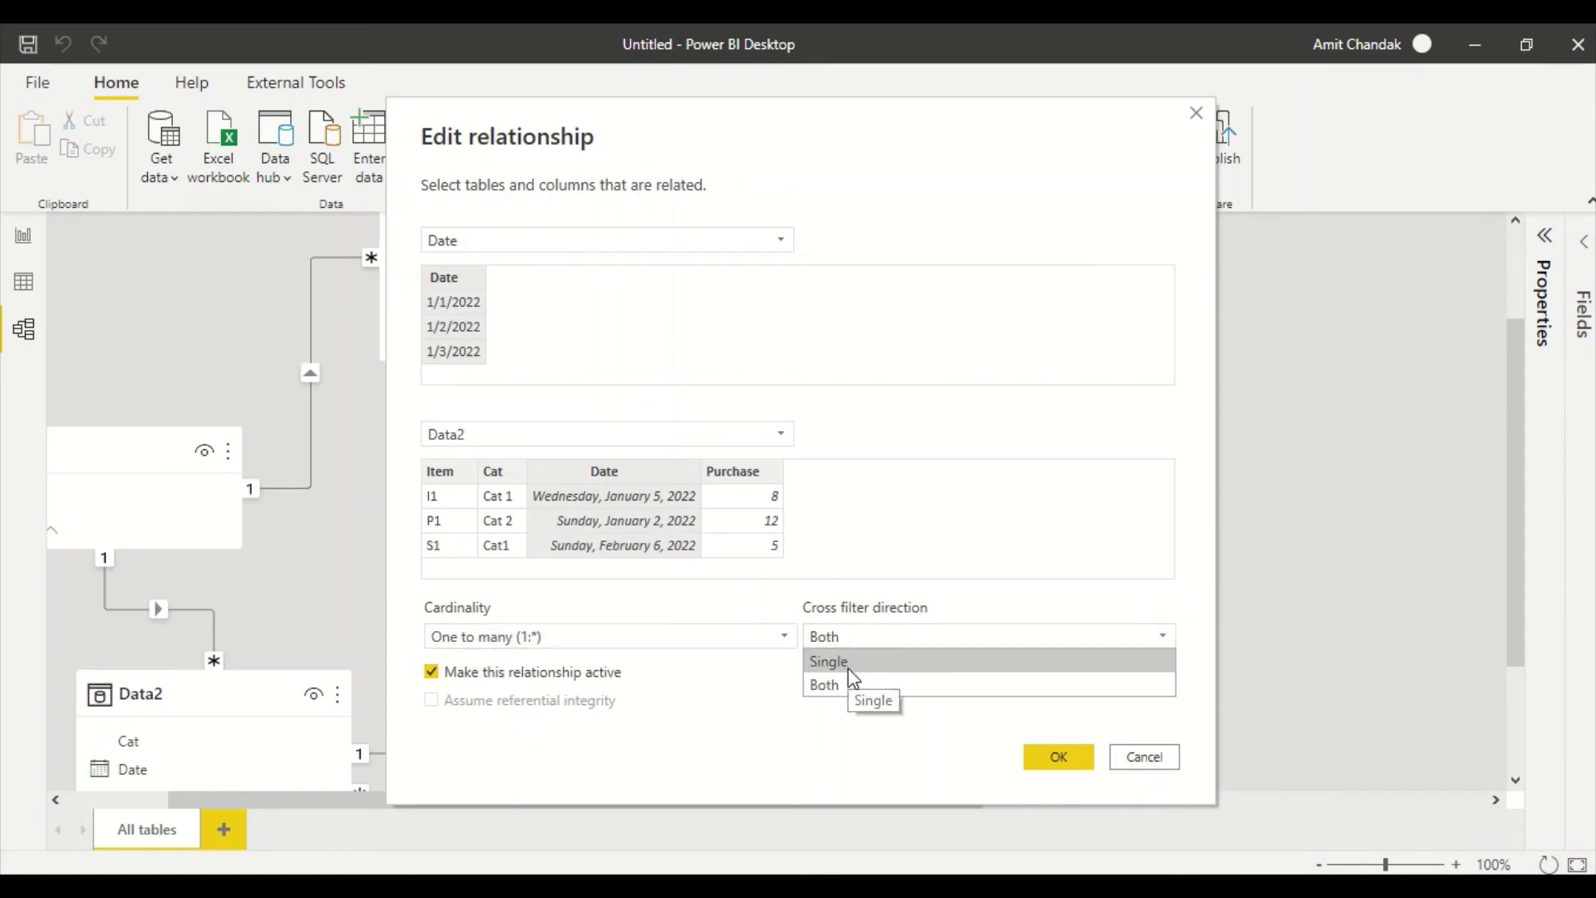
pyautogui.click(848, 664)
pyautogui.click(1045, 747)
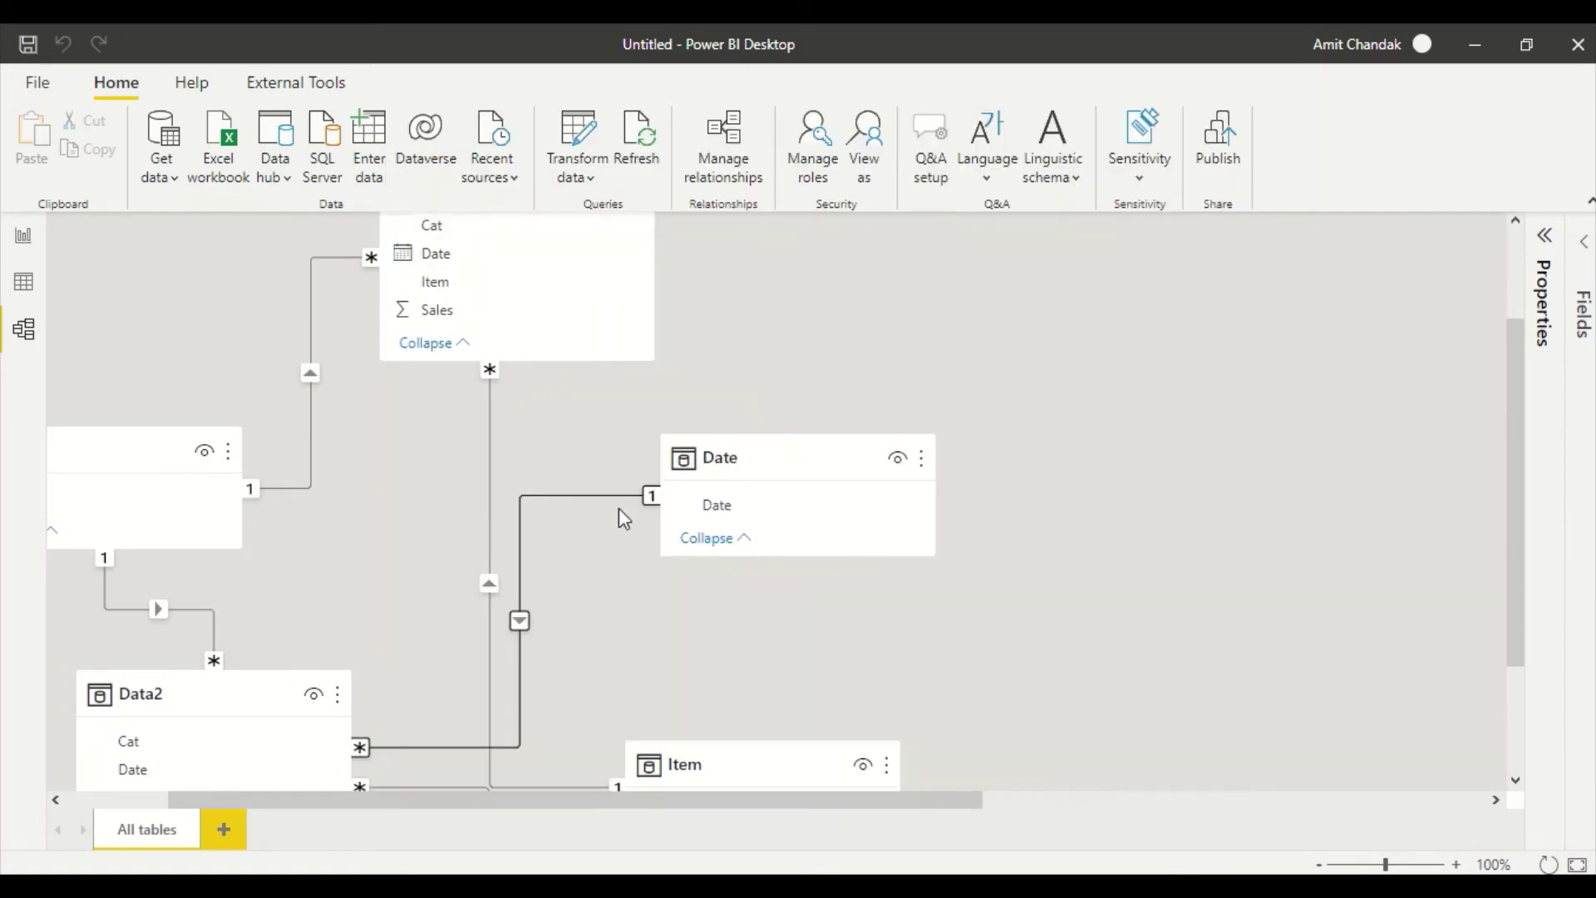
pyautogui.scroll(1, 776, 580)
pyautogui.moveTo(743, 591); pyautogui.dragTo(487, 339)
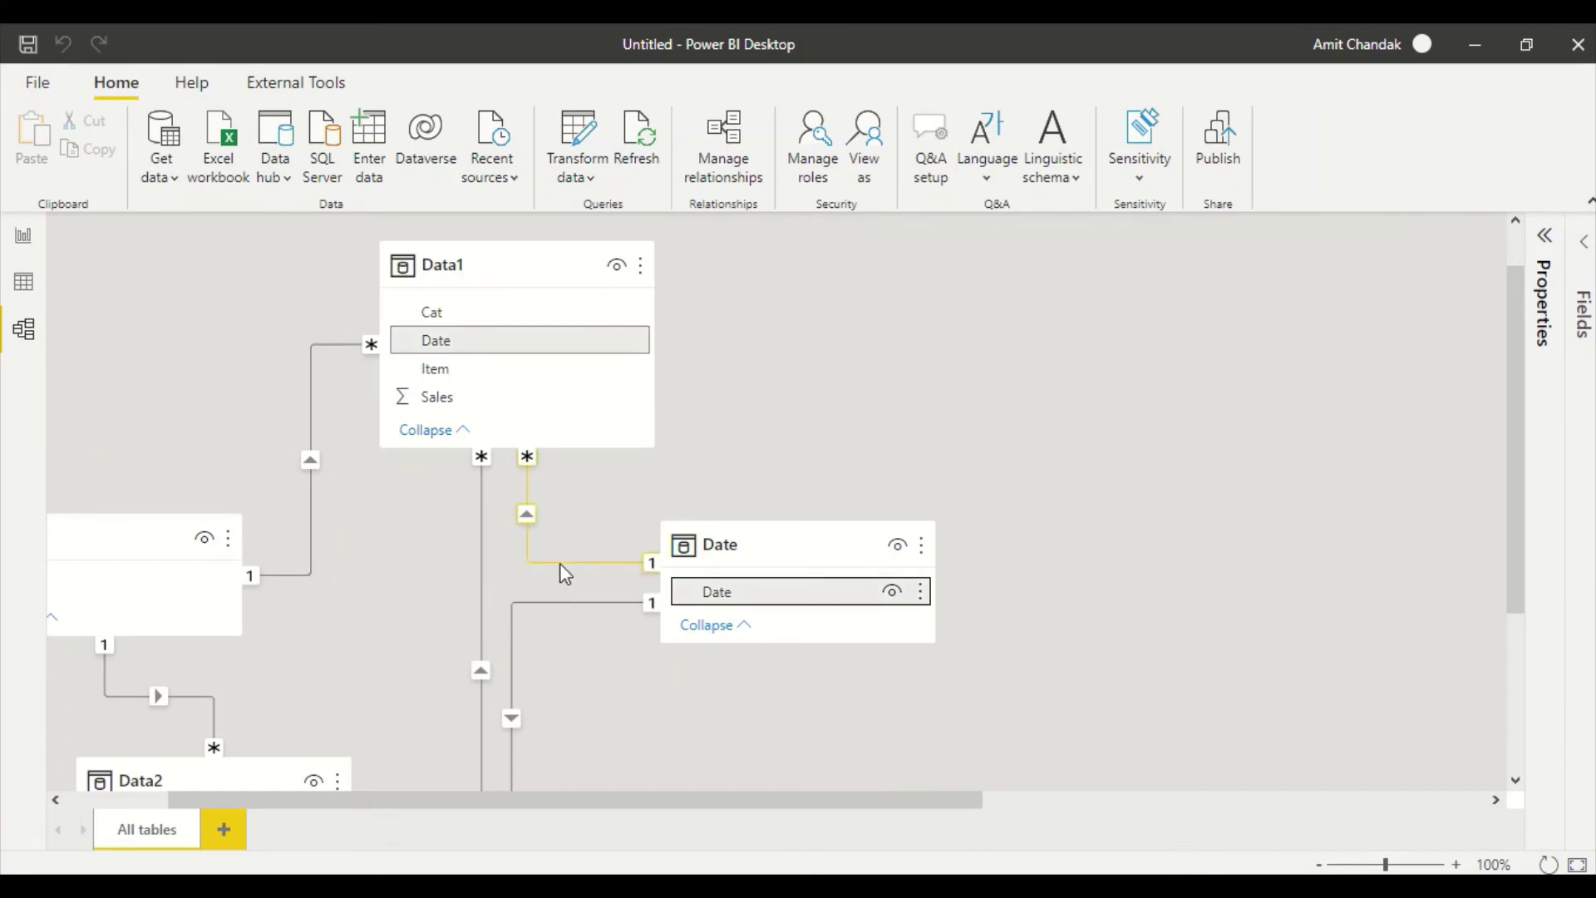
# Step: On the report page, create a table visual with Item from the Item table and Cat from the Cat table
pyautogui.click(23, 236)
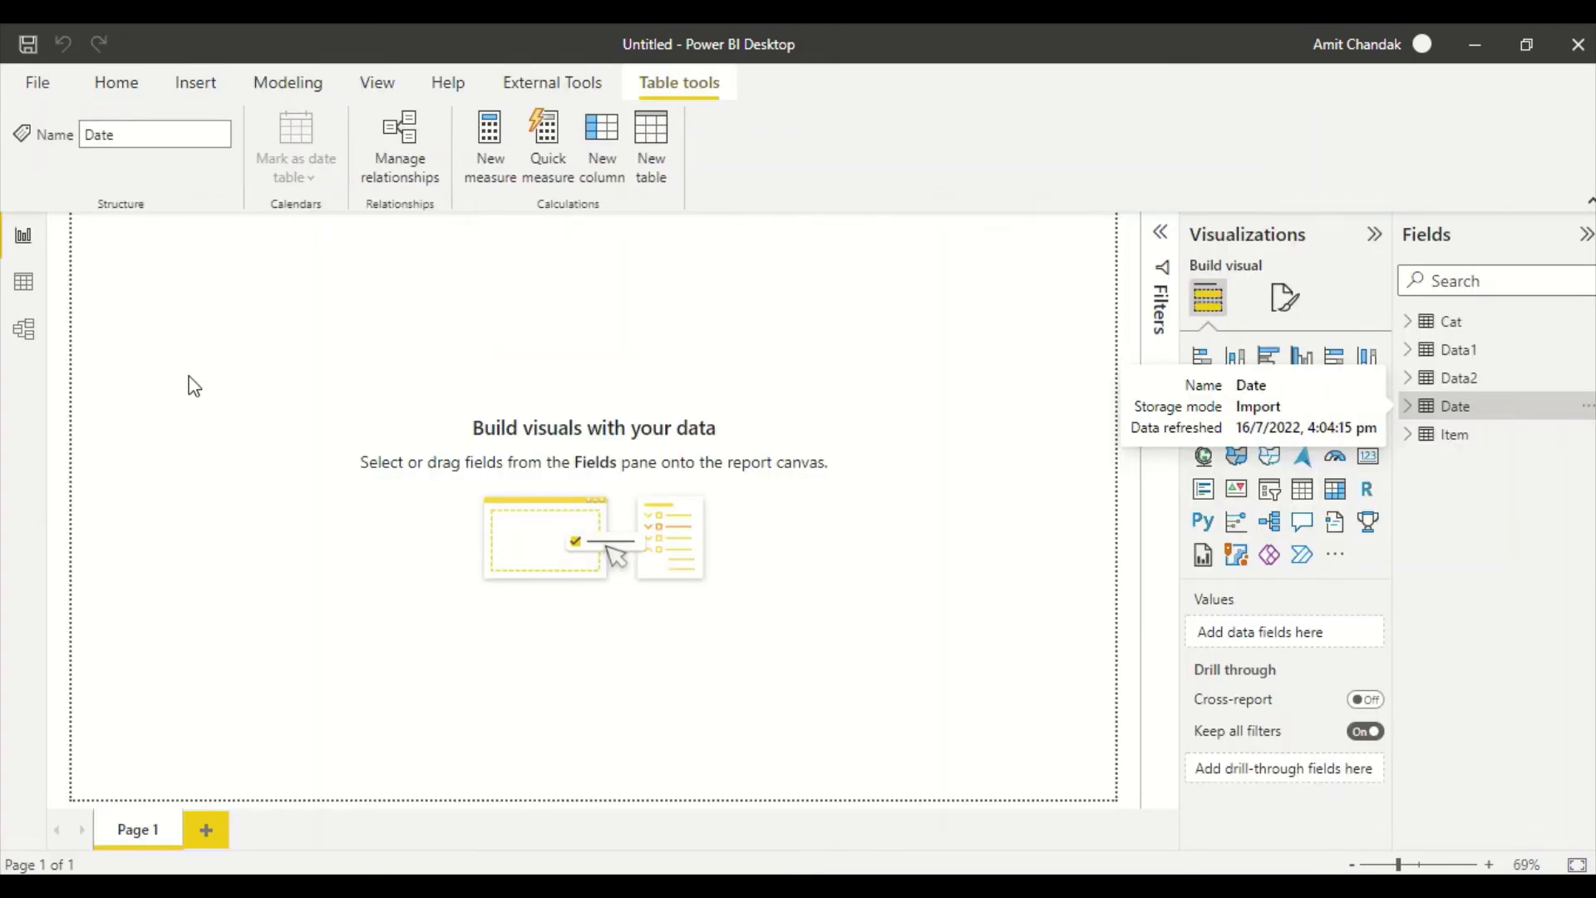
pyautogui.click(1417, 442)
pyautogui.moveTo(1484, 463); pyautogui.dragTo(257, 385)
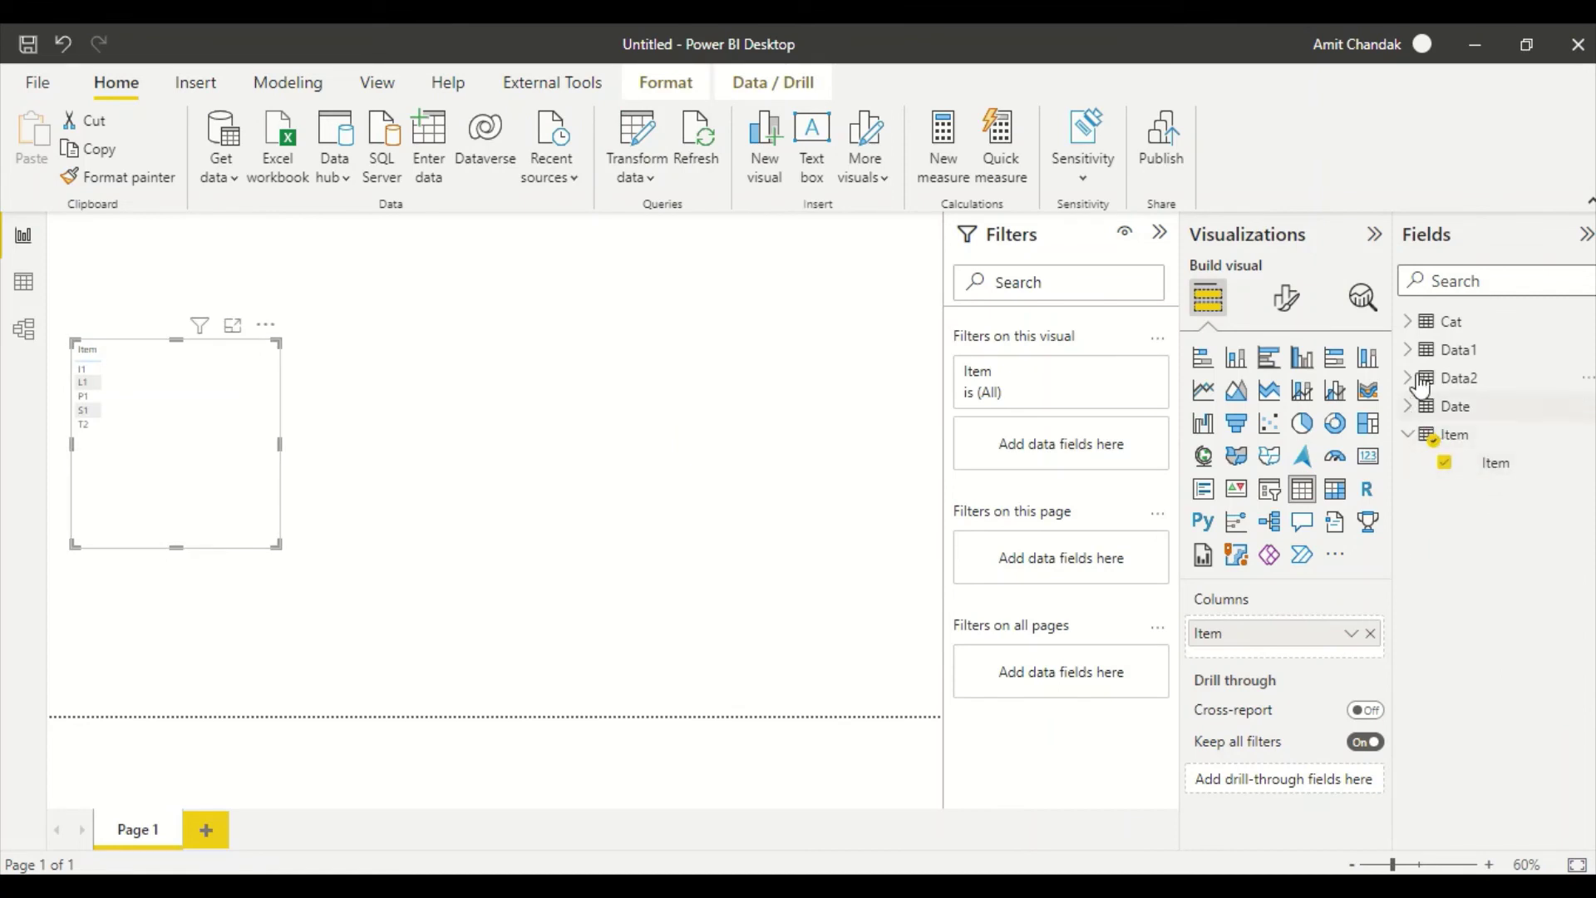
pyautogui.click(1409, 321)
pyautogui.moveTo(1489, 356); pyautogui.dragTo(166, 453)
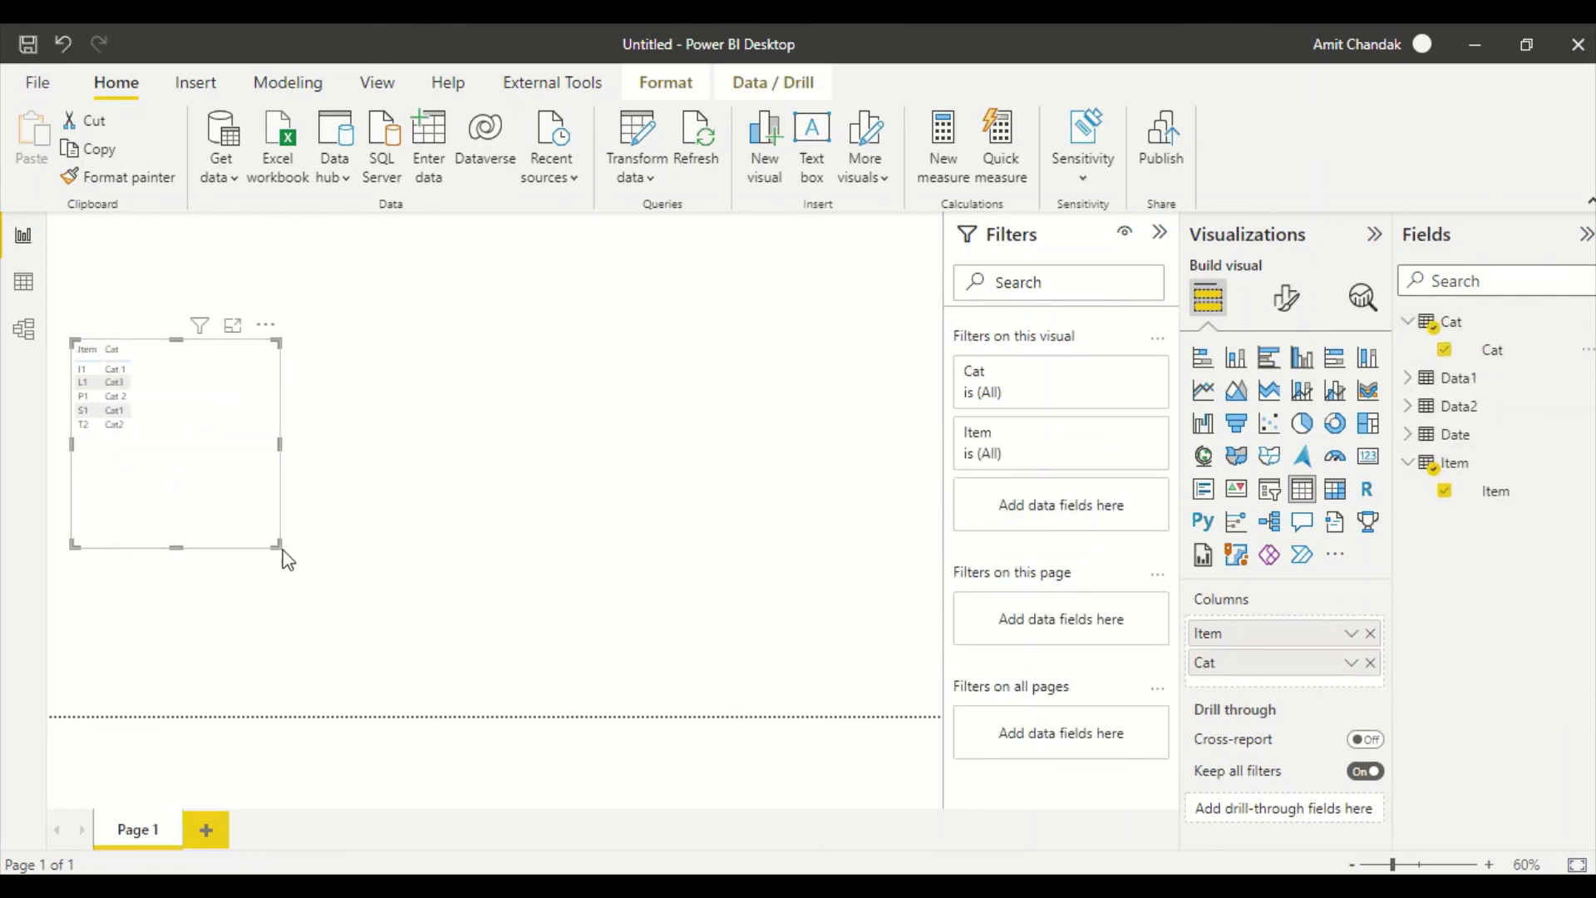
# Step: Enlarge the table visual and add the Date field from the Date table to it
pyautogui.moveTo(274, 542); pyautogui.dragTo(533, 714)
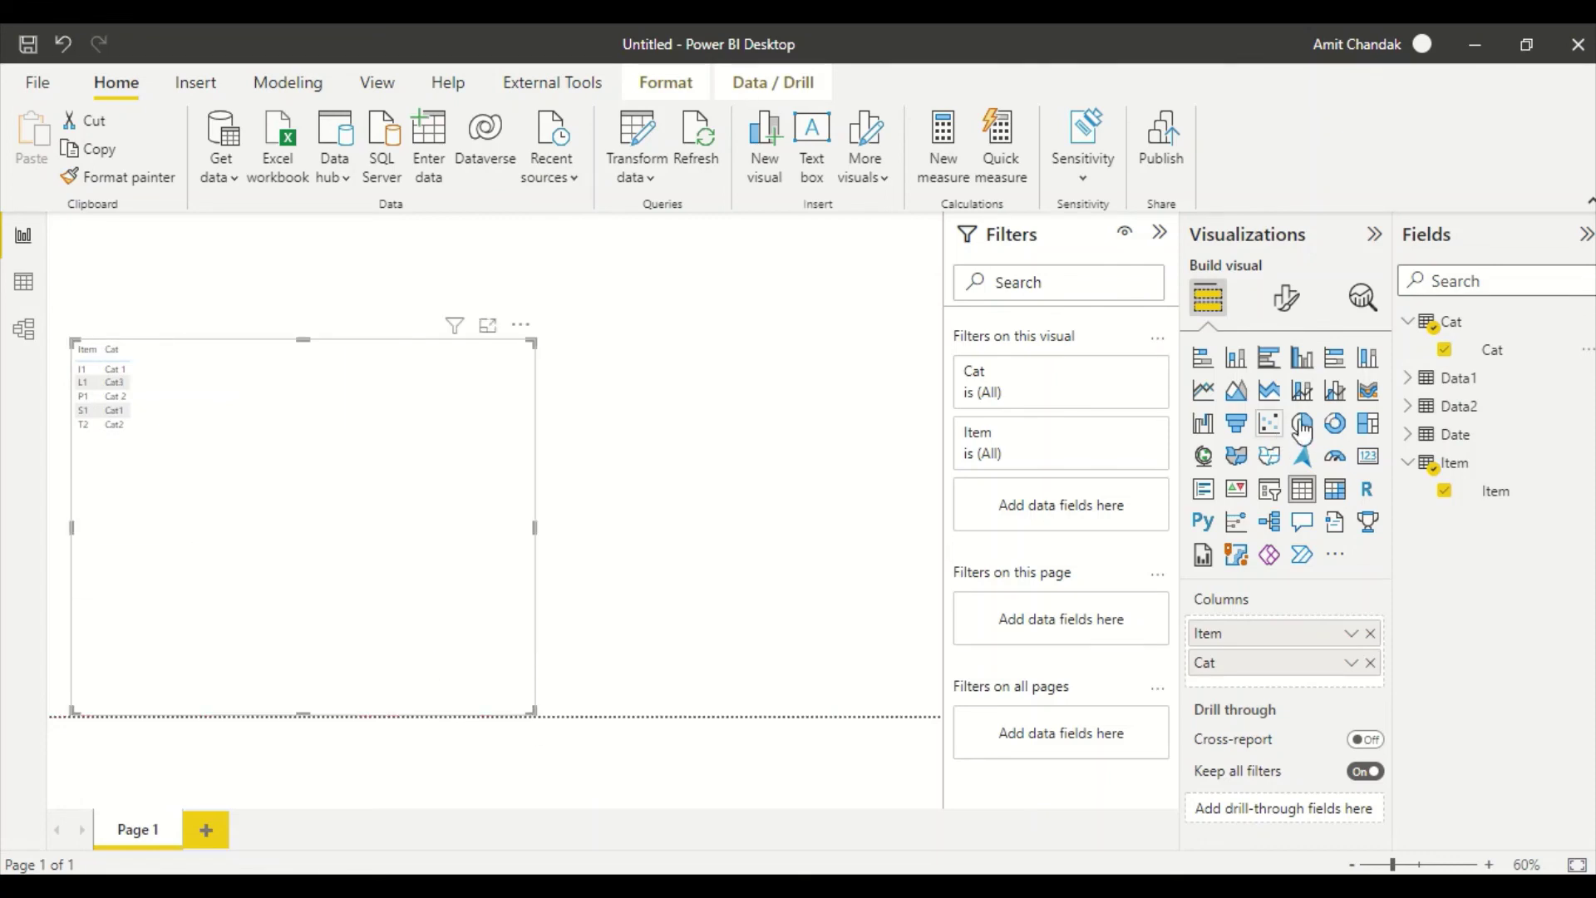
pyautogui.click(1408, 435)
pyautogui.moveTo(1496, 462); pyautogui.dragTo(313, 506)
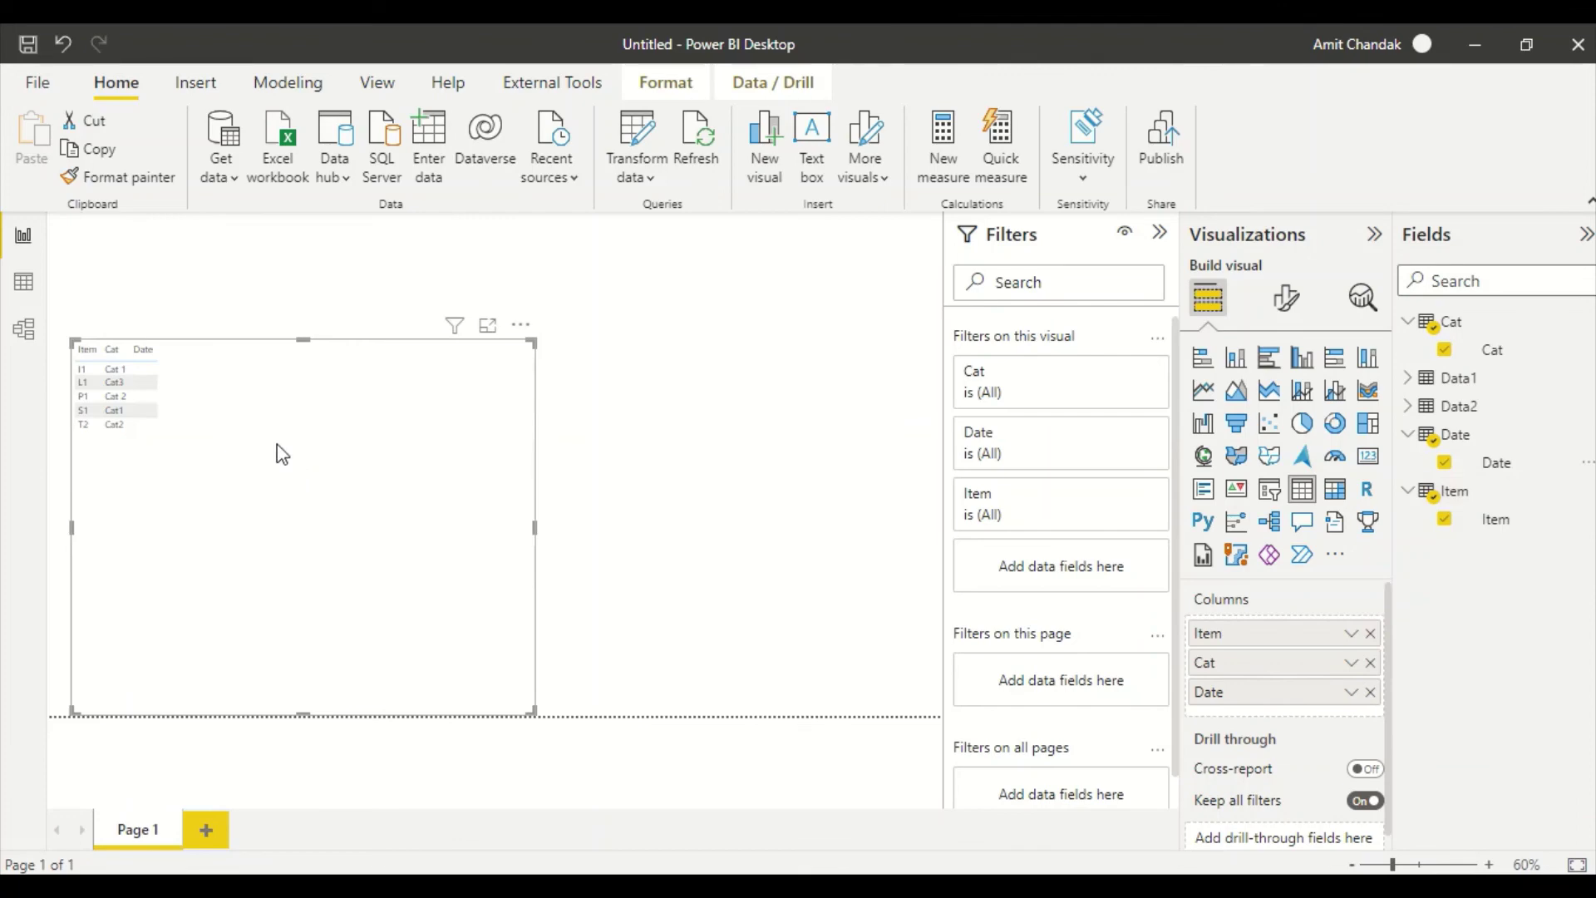
# Step: Change the data type of the Date column in the Date table to Date and check the table visual on the report page
pyautogui.click(24, 286)
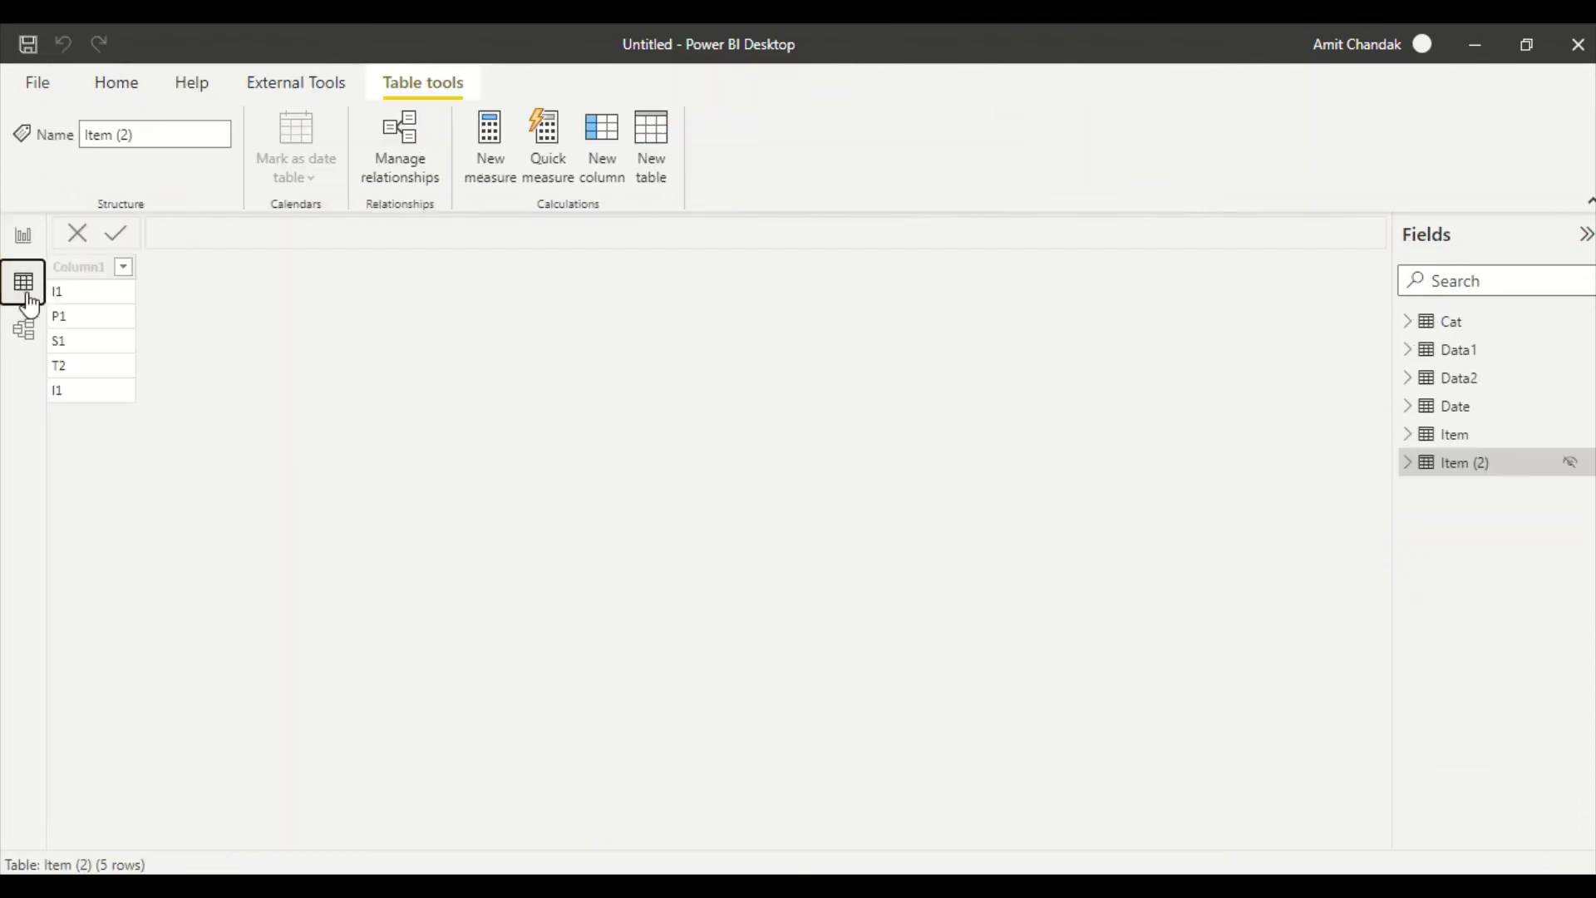
pyautogui.click(24, 330)
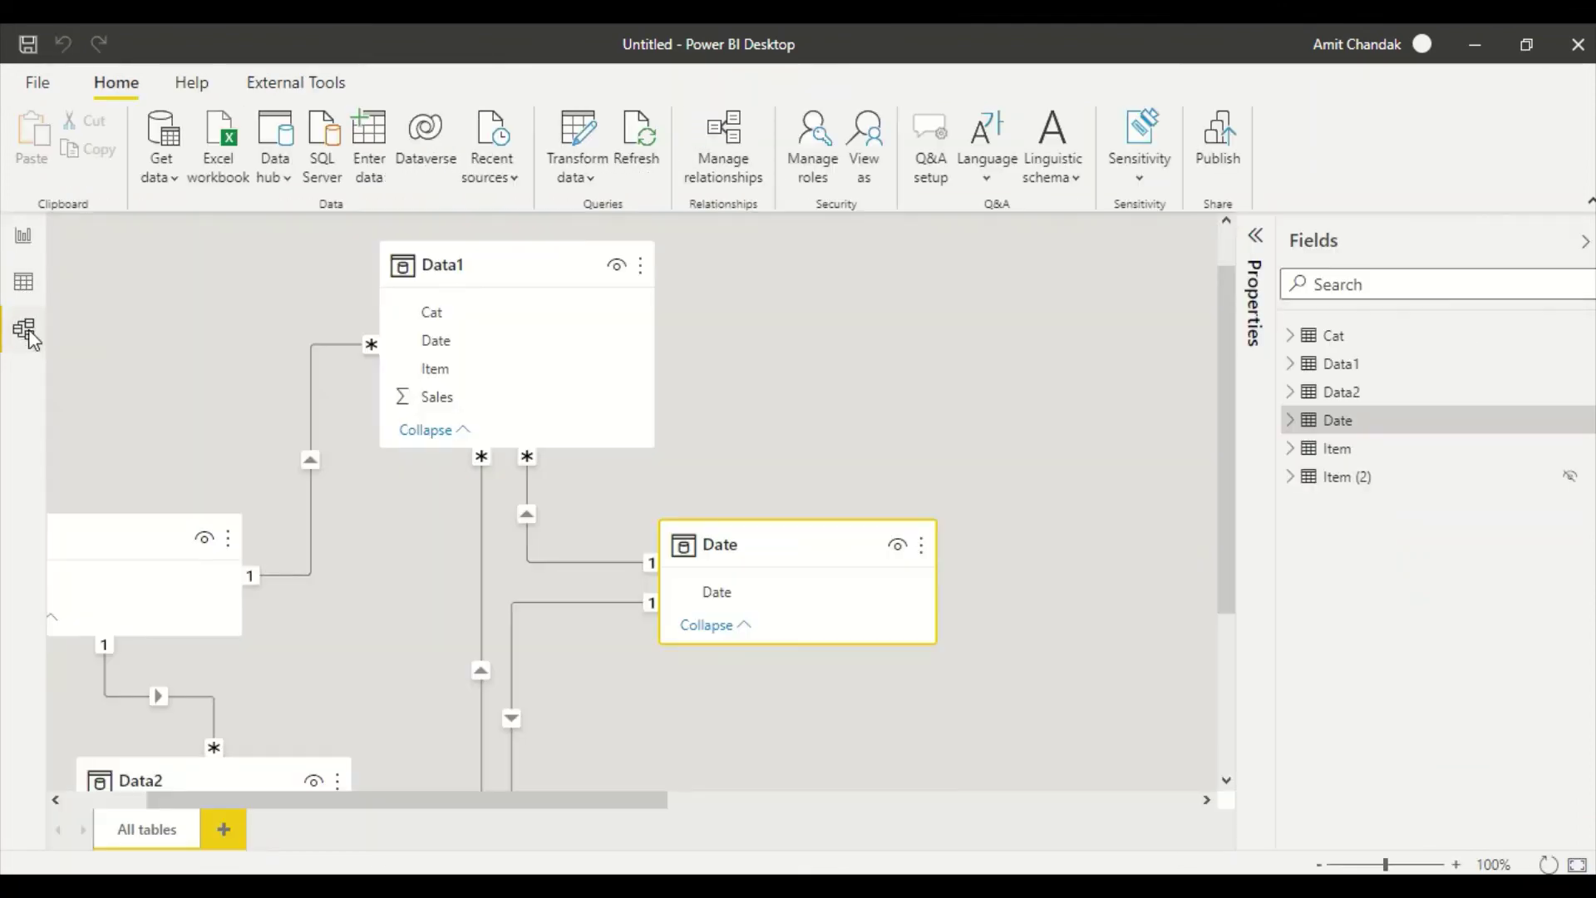
pyautogui.click(736, 595)
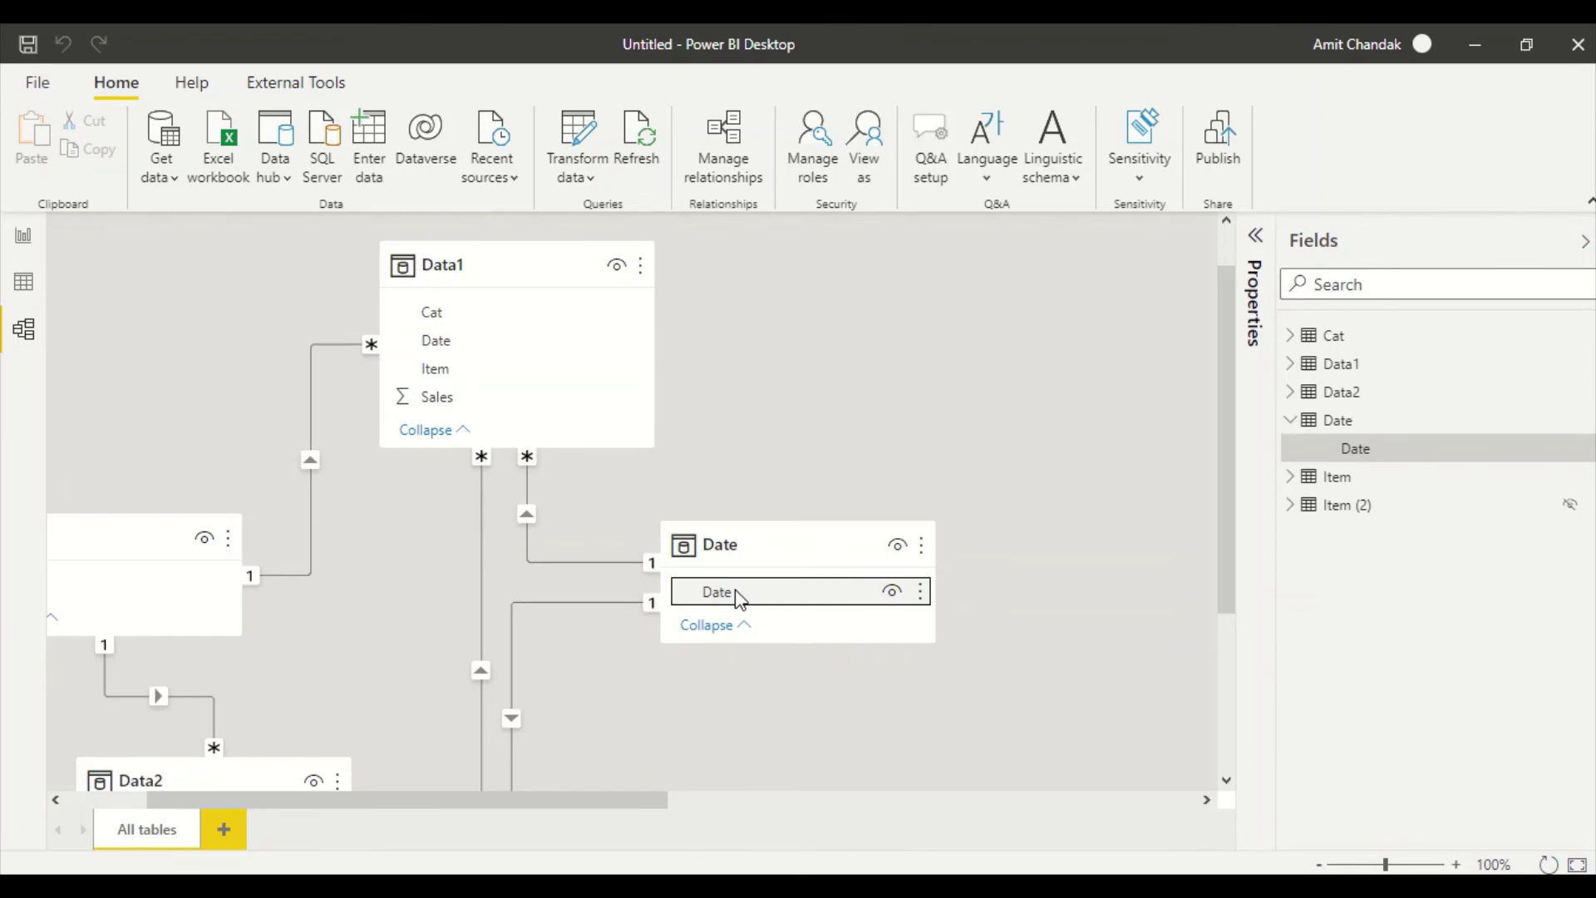
pyautogui.click(24, 285)
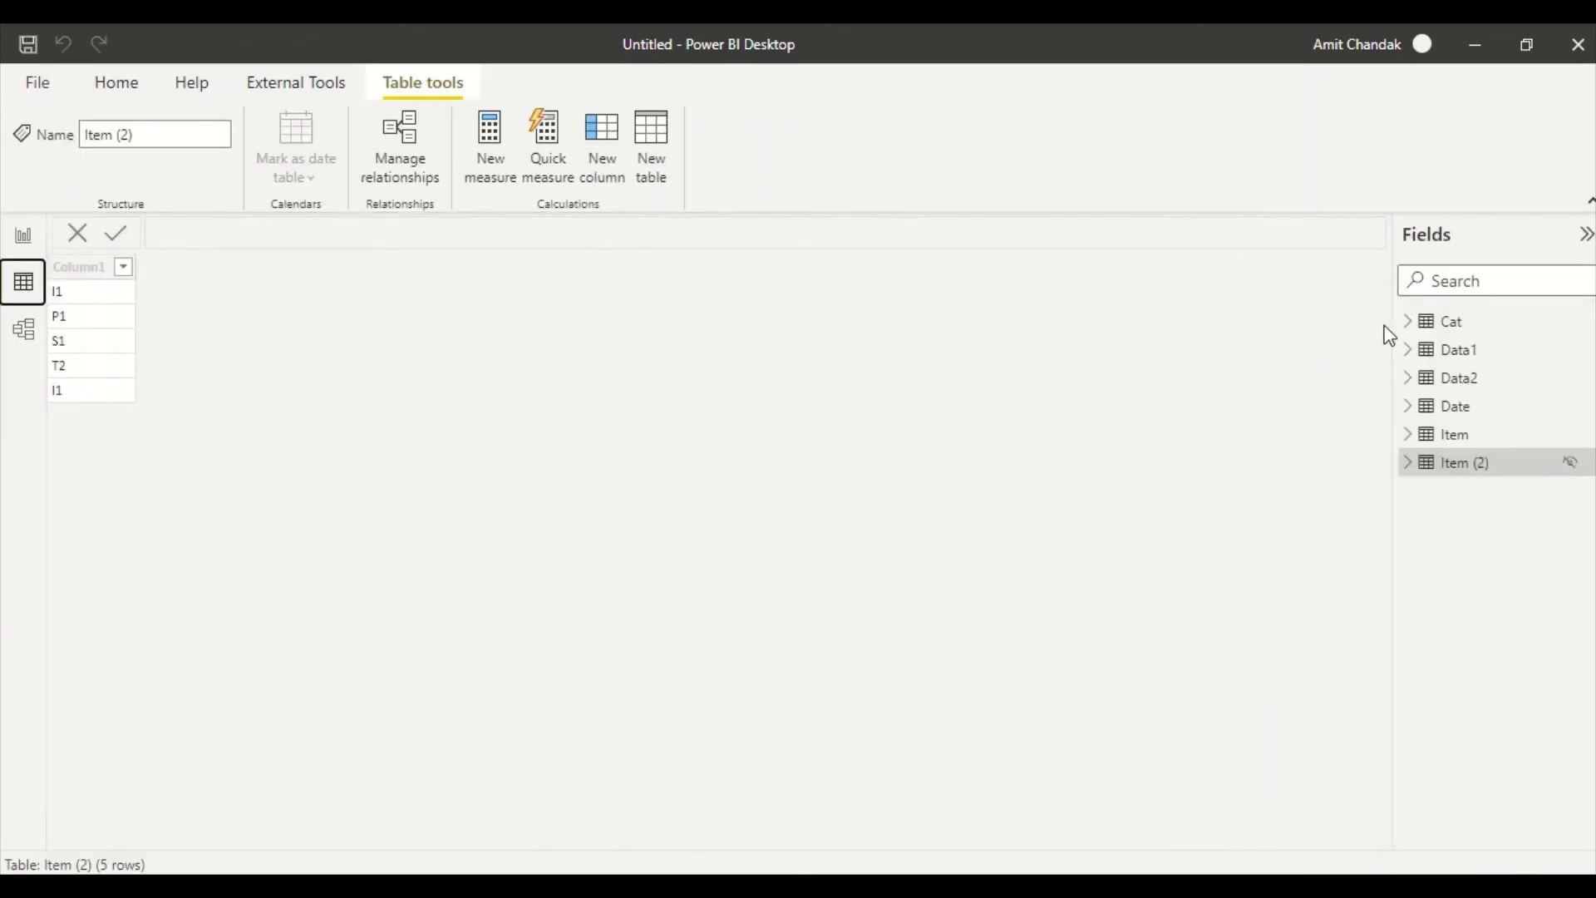
pyautogui.click(1454, 407)
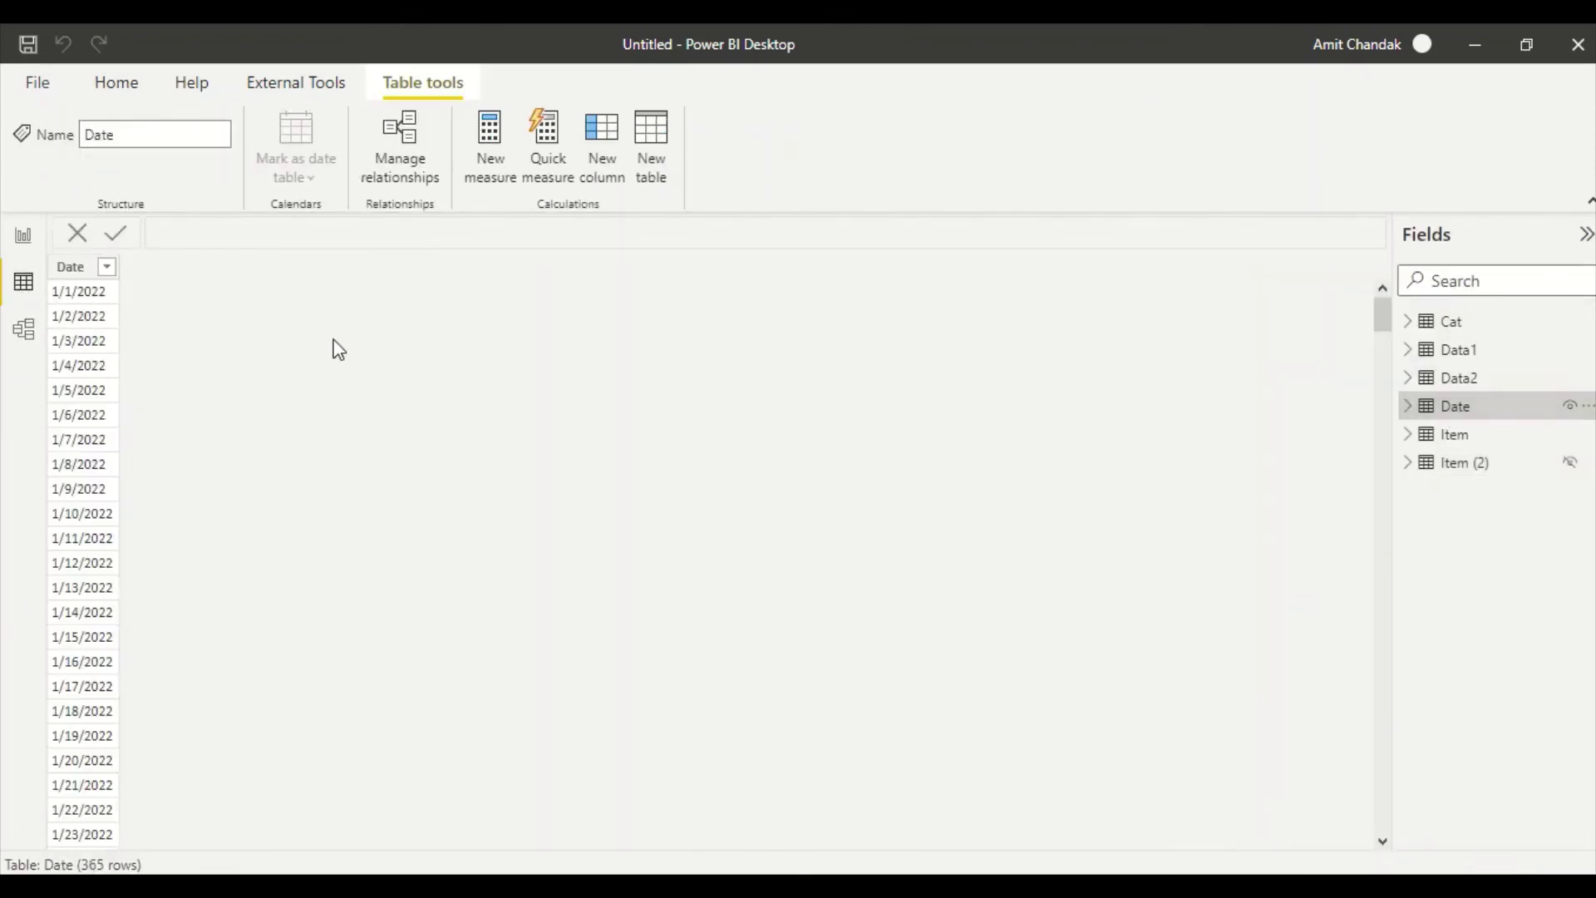
pyautogui.click(71, 267)
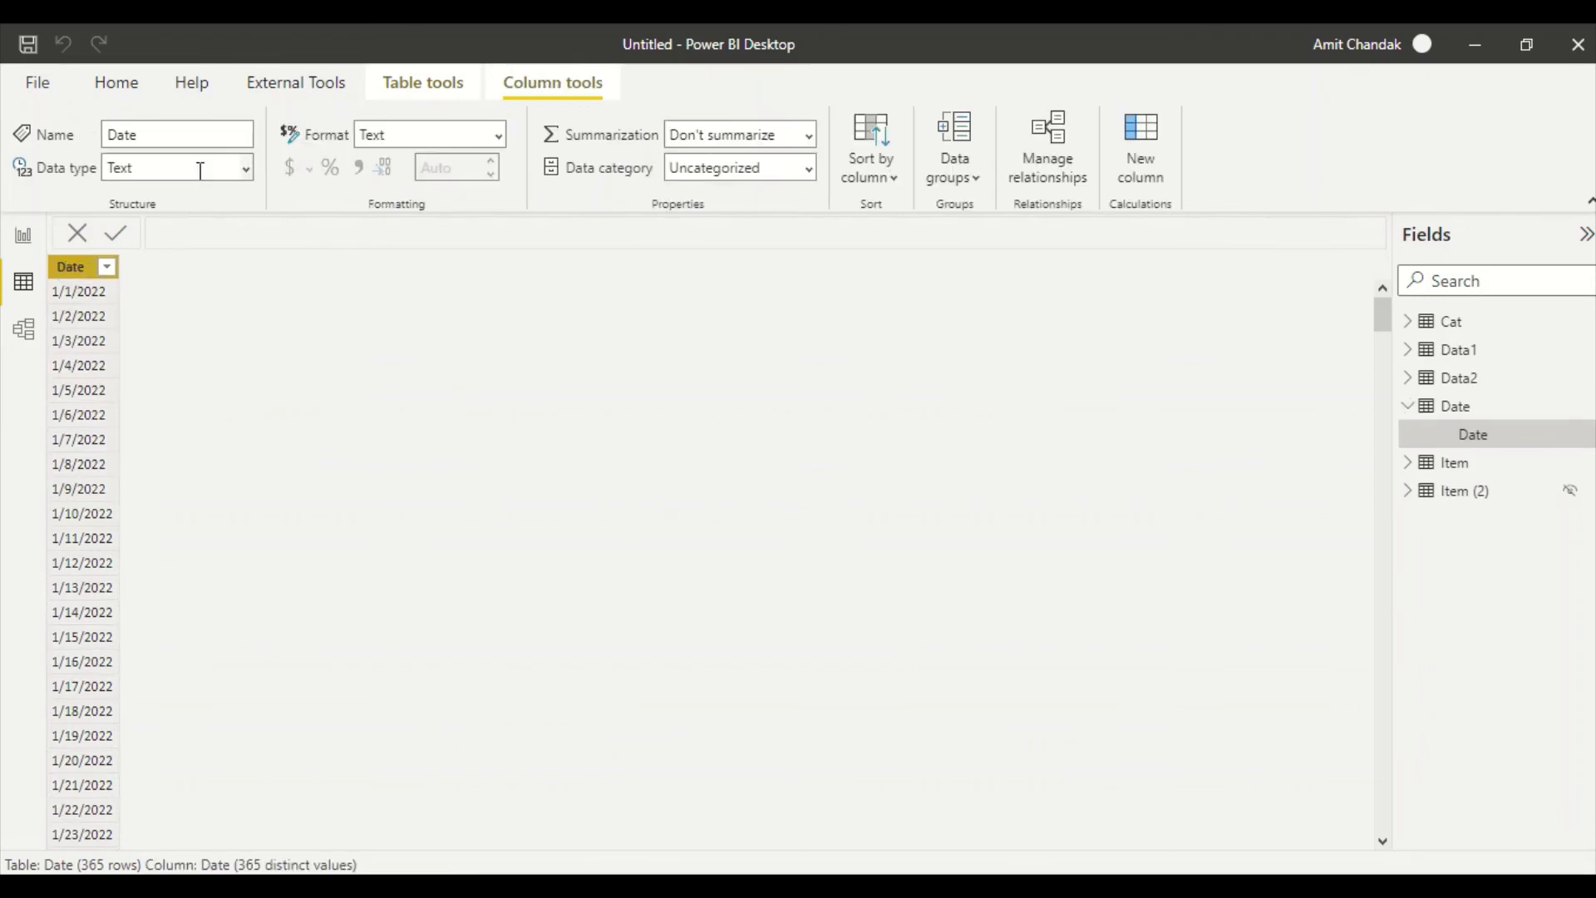
pyautogui.click(248, 167)
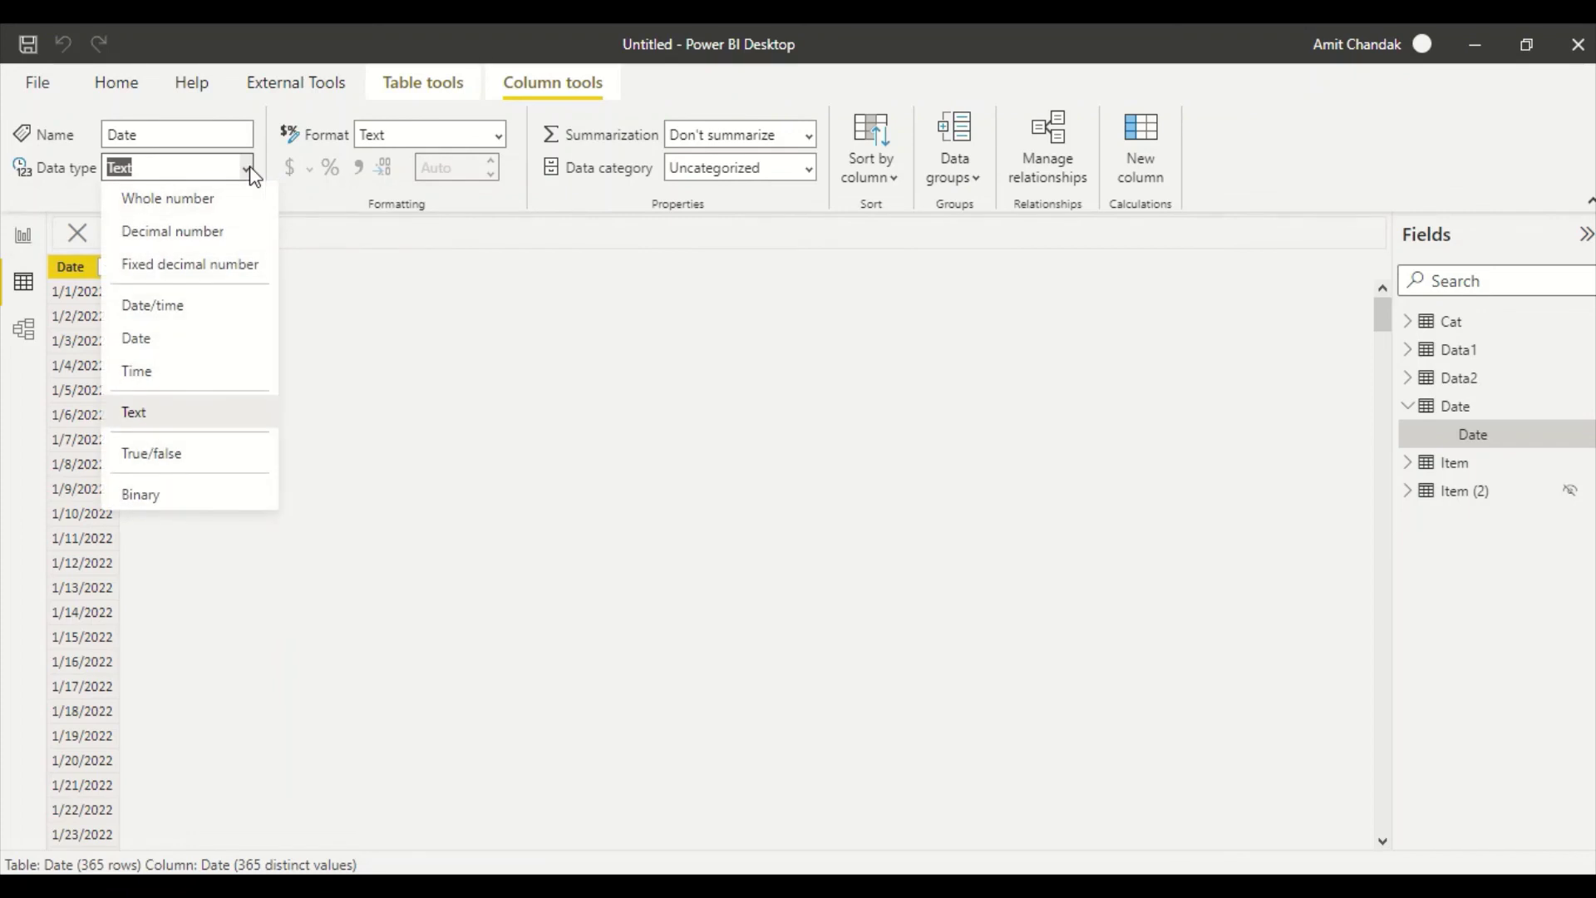
pyautogui.click(157, 341)
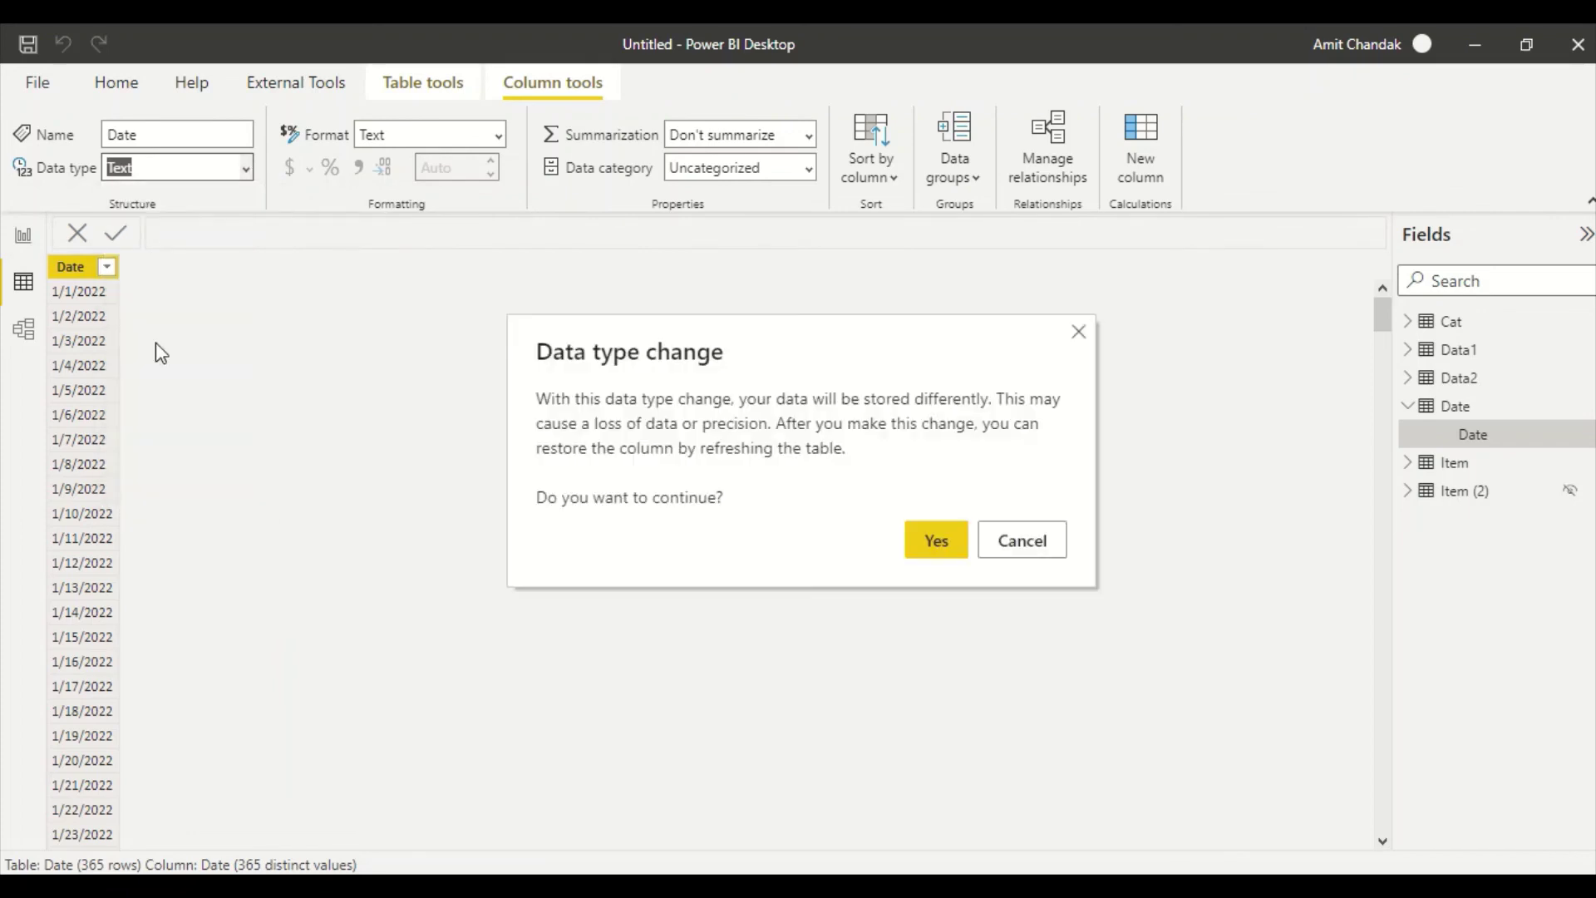
pyautogui.click(936, 541)
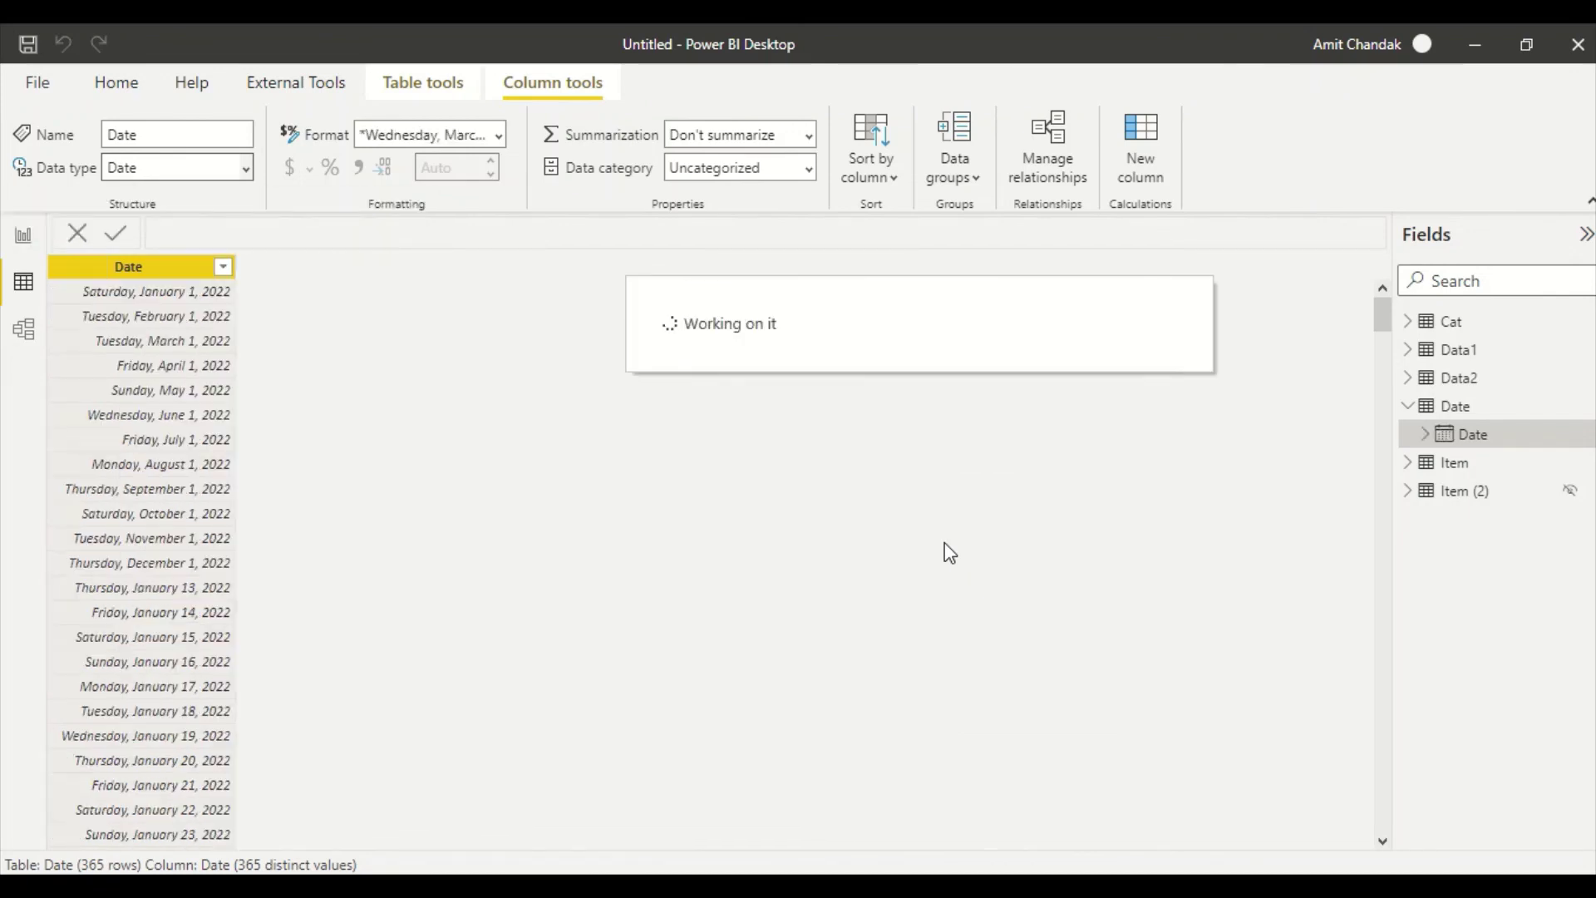
pyautogui.click(24, 285)
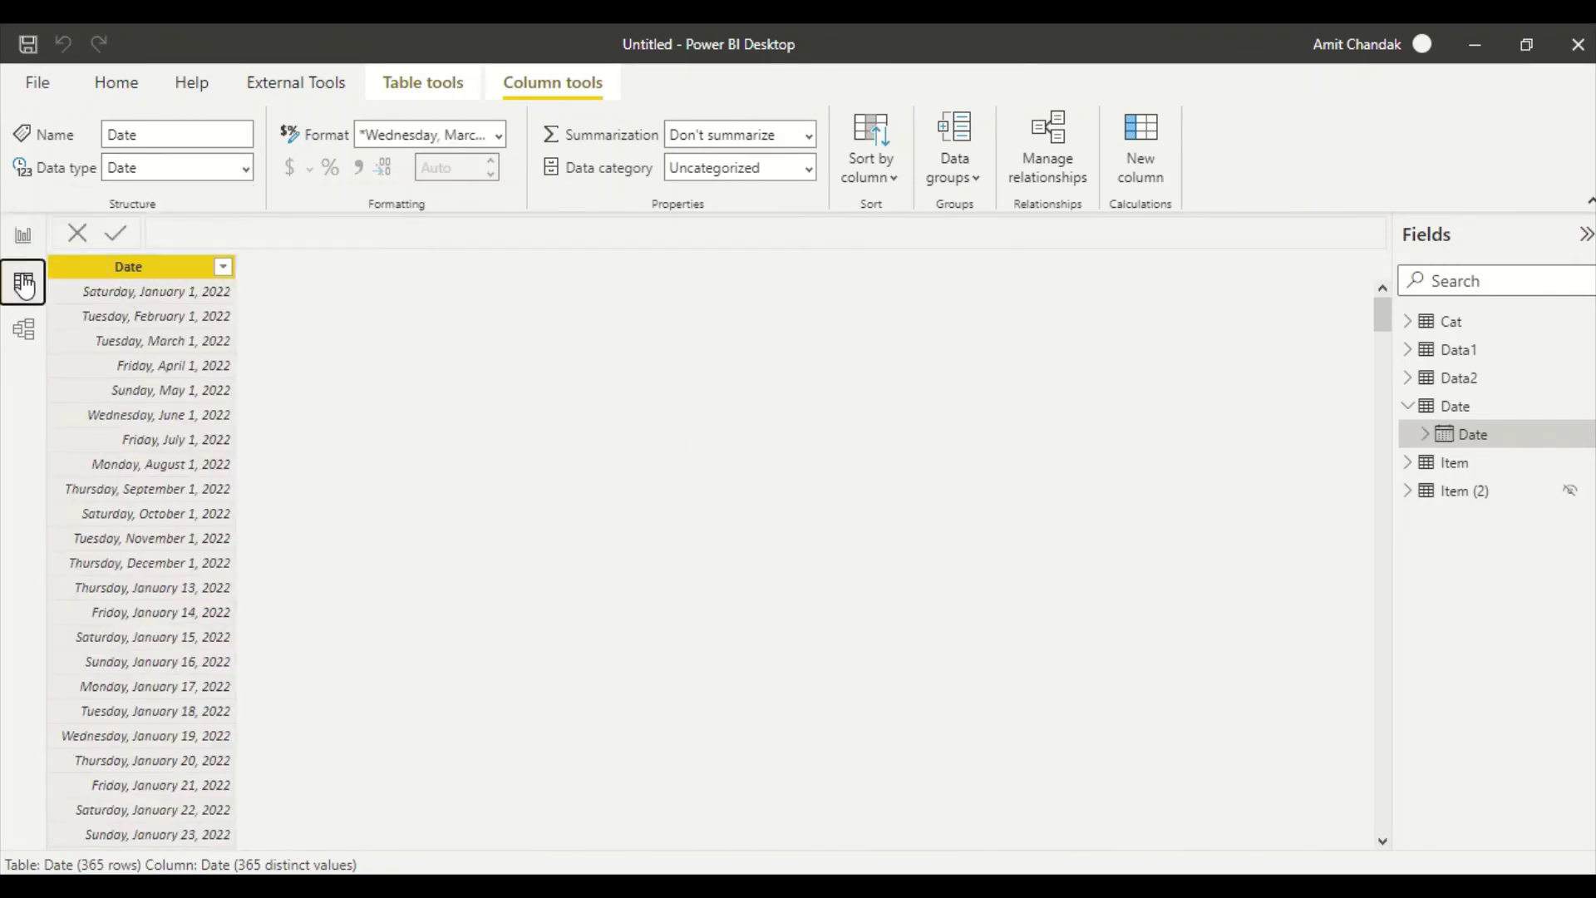
pyautogui.click(23, 236)
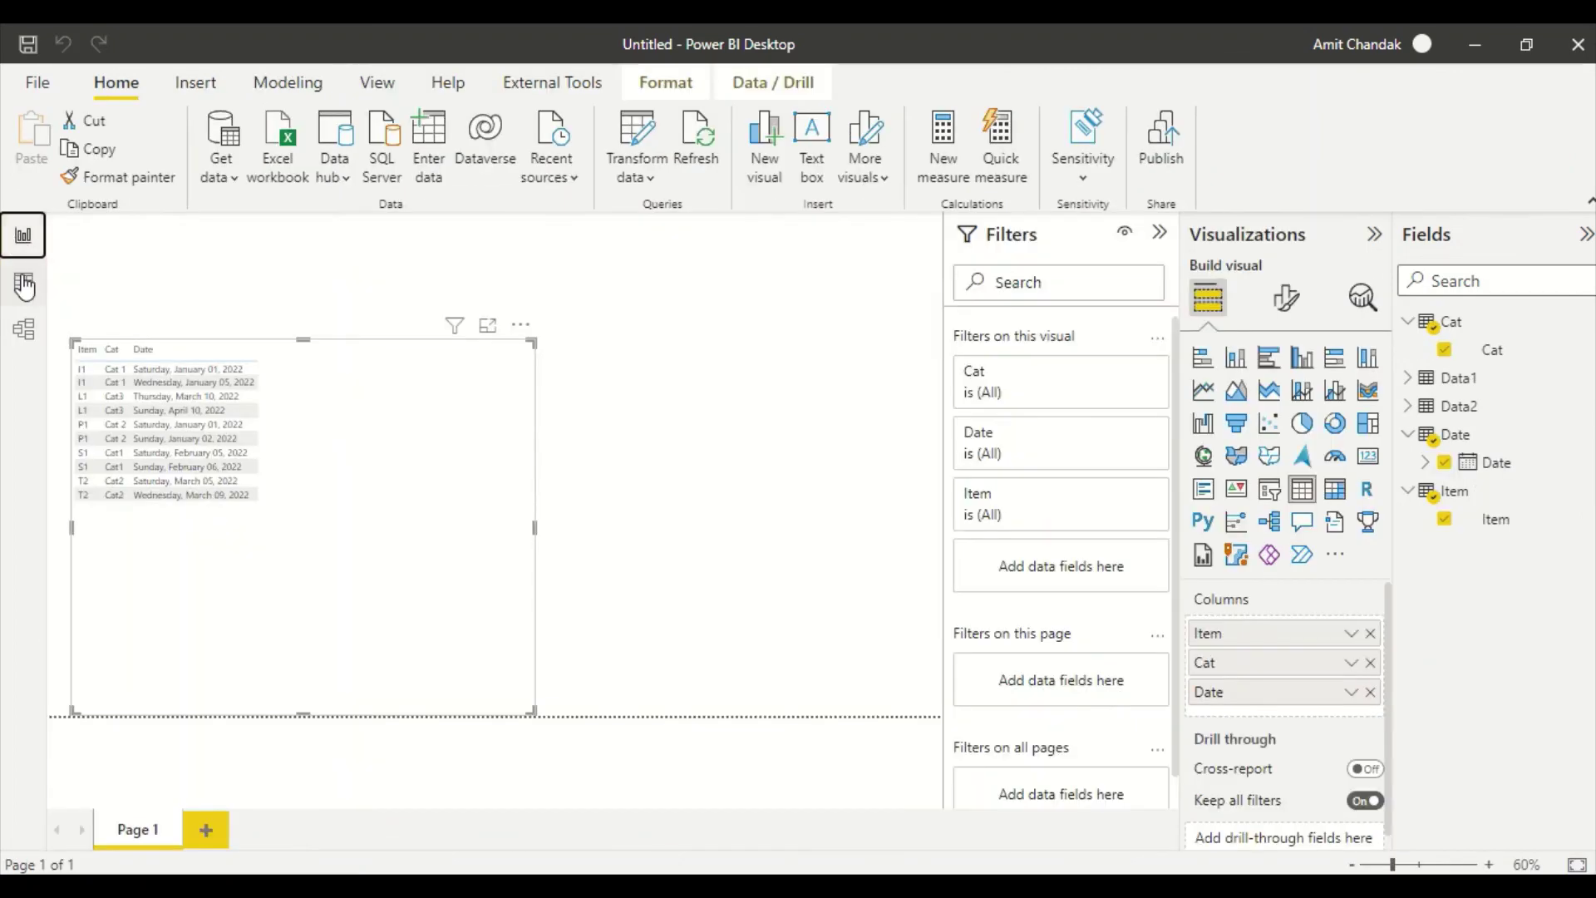
# Step: Mark the Date table as a date table, using its Date column as the date column
pyautogui.click(23, 287)
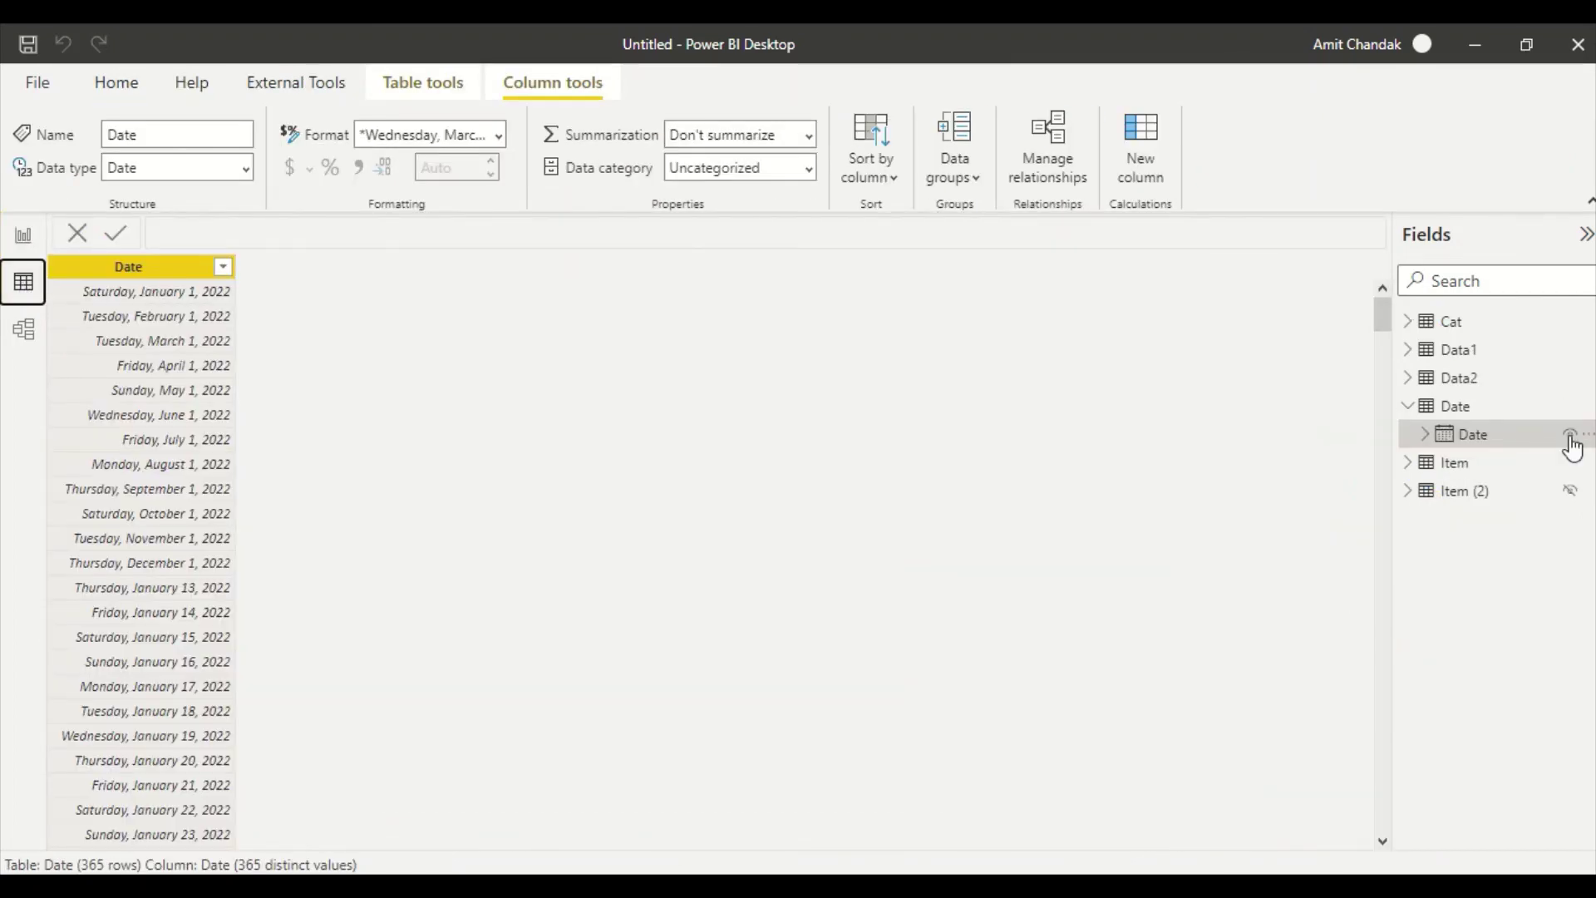
pyautogui.rightClick(1454, 411)
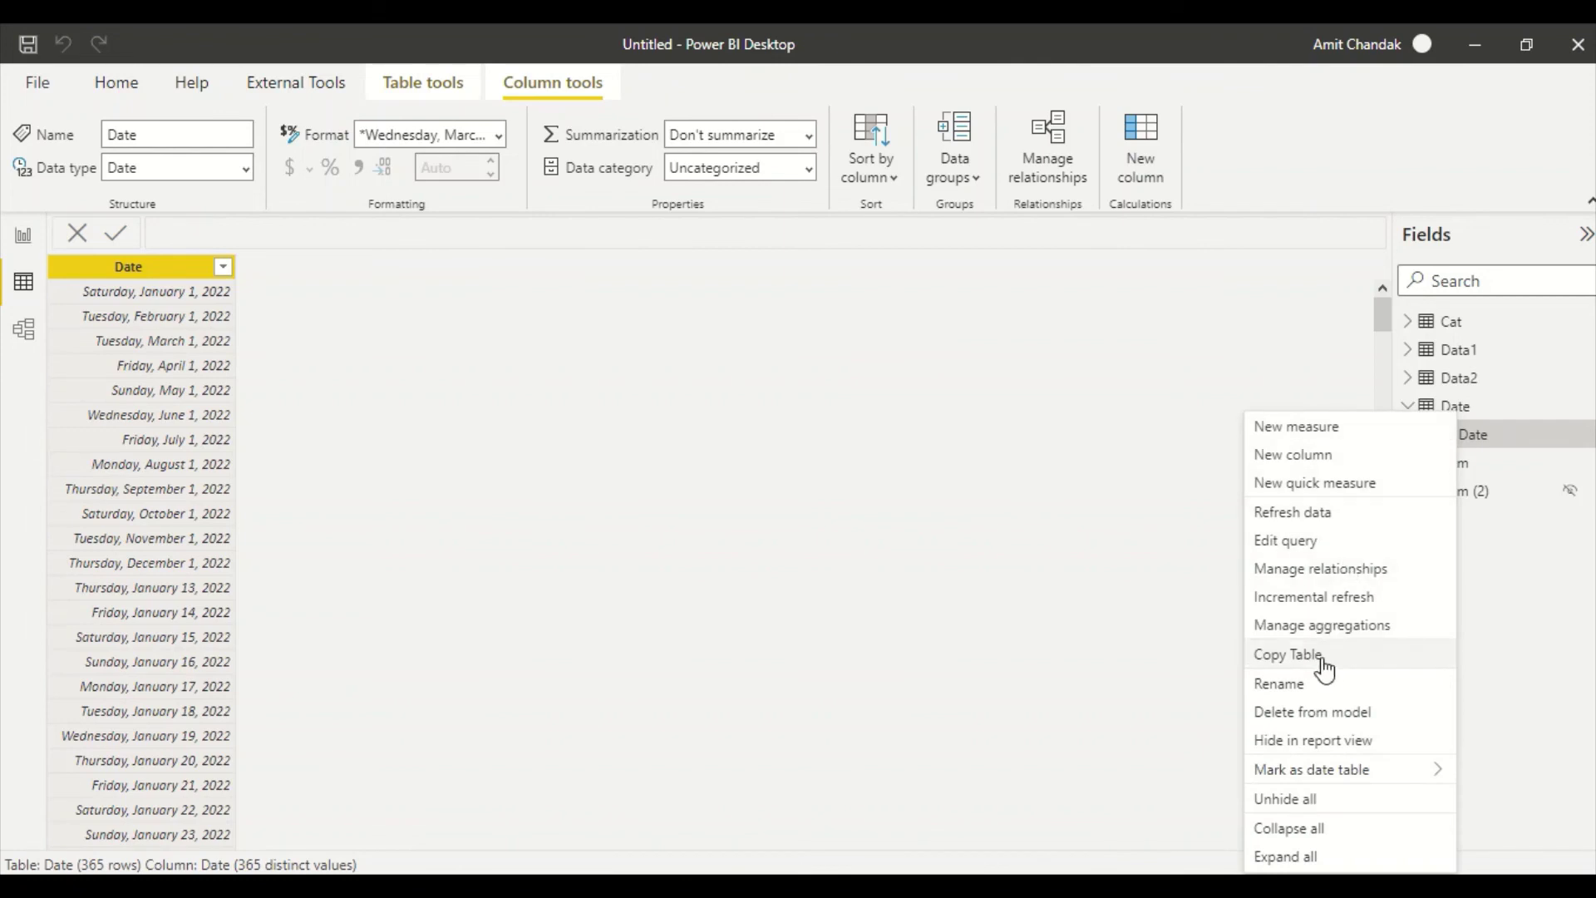
pyautogui.moveTo(1334, 773)
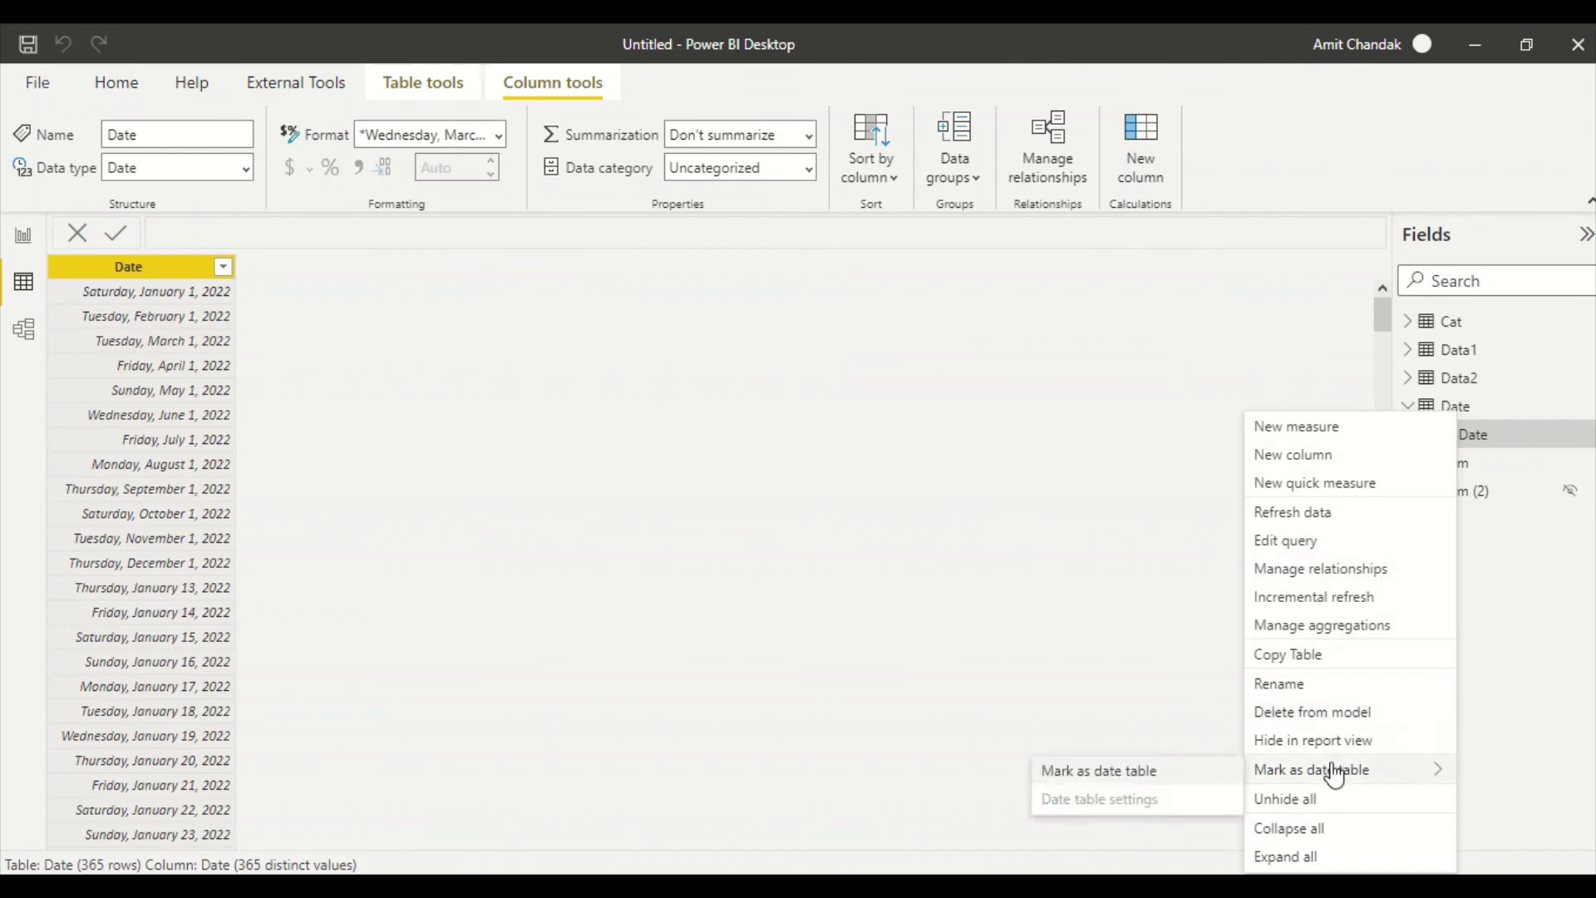
pyautogui.click(1147, 771)
pyautogui.click(604, 428)
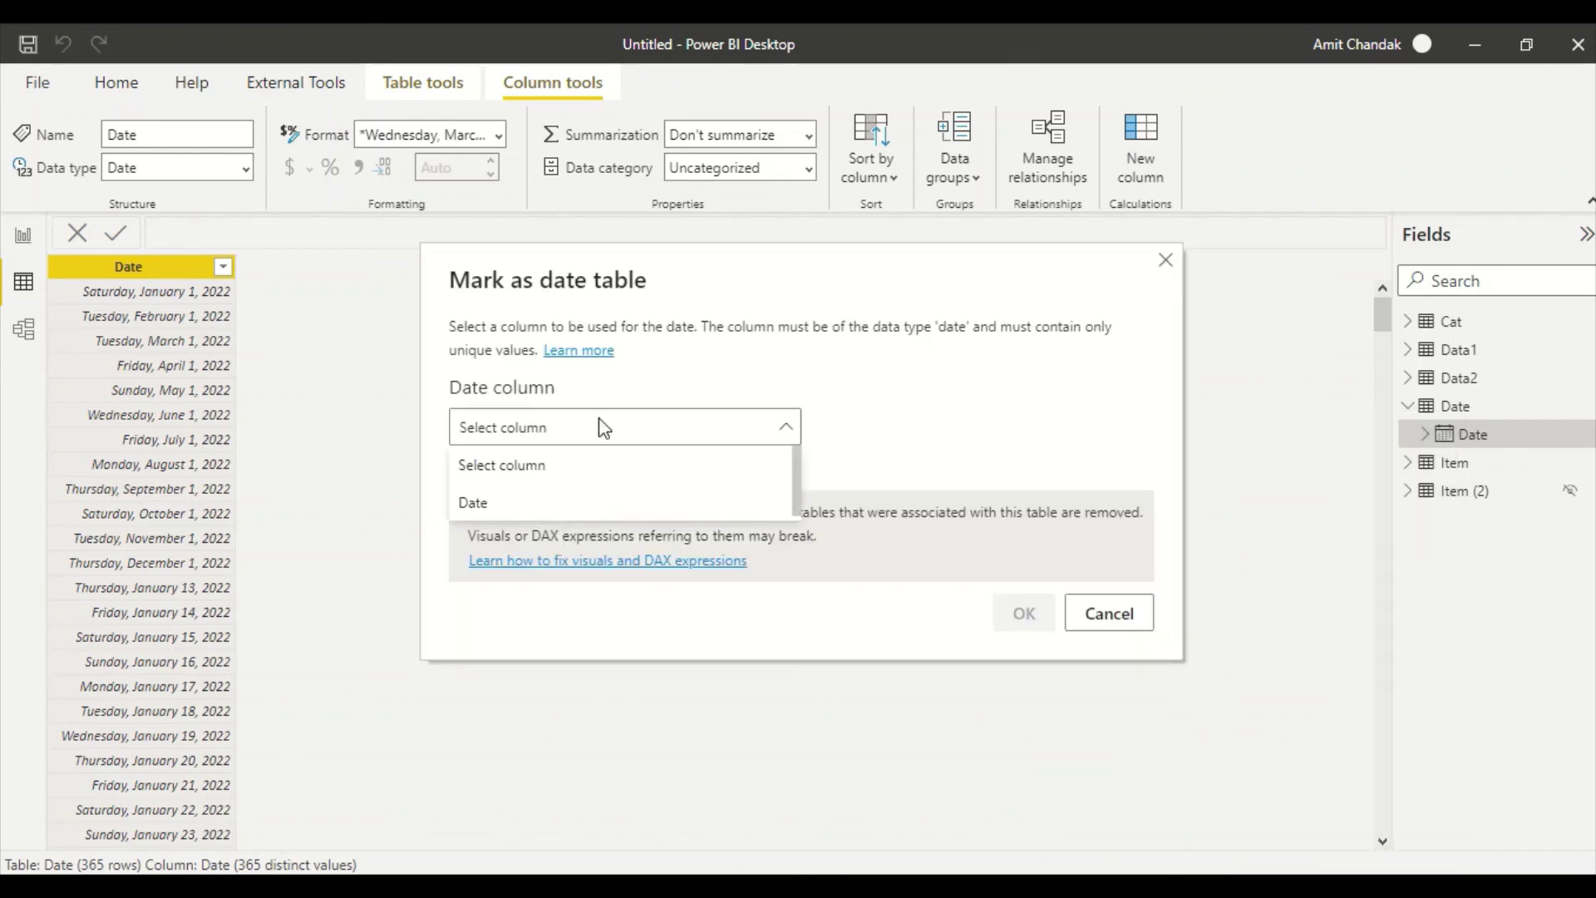
pyautogui.click(523, 501)
pyautogui.click(1023, 612)
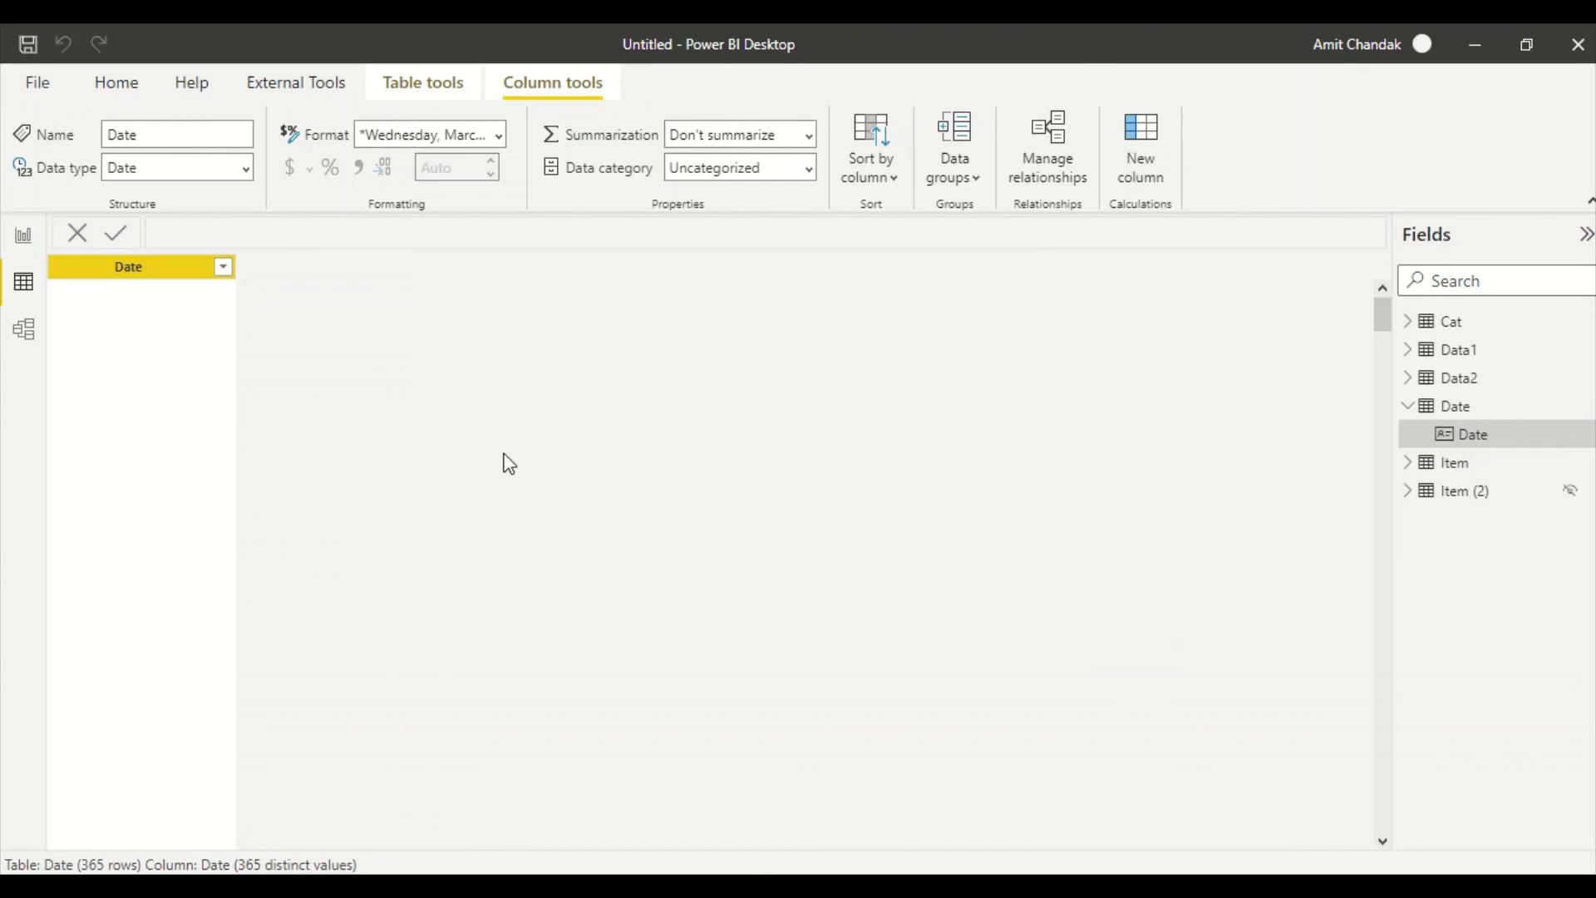
# Step: Add Sales from Data1 and Purchase from Data2 to the table visual on the report page
pyautogui.click(23, 239)
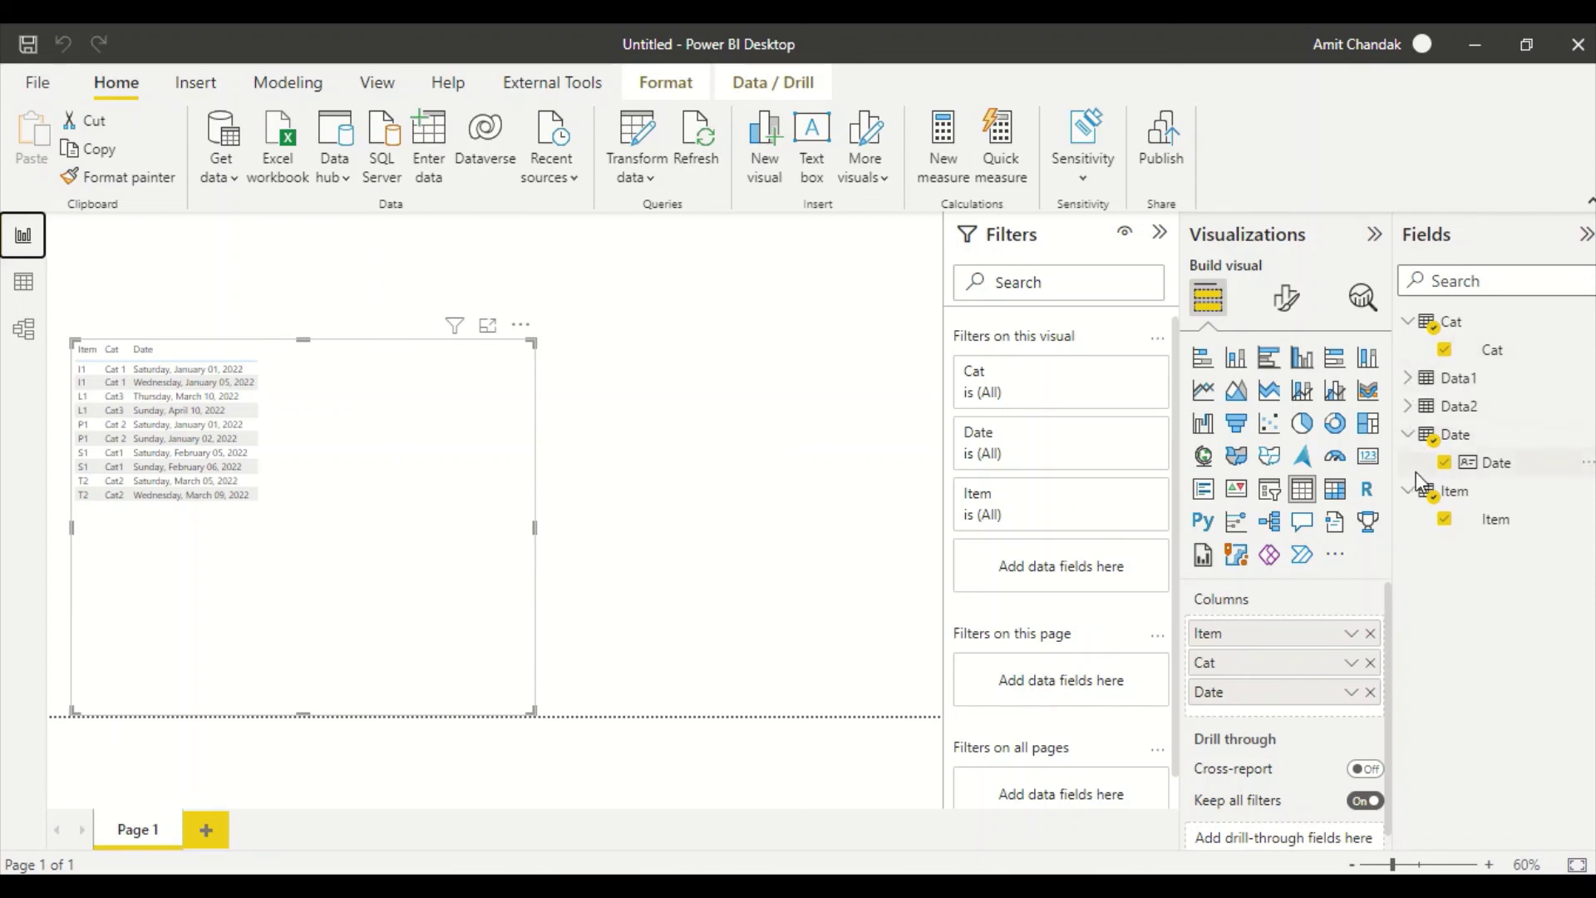
pyautogui.click(1418, 383)
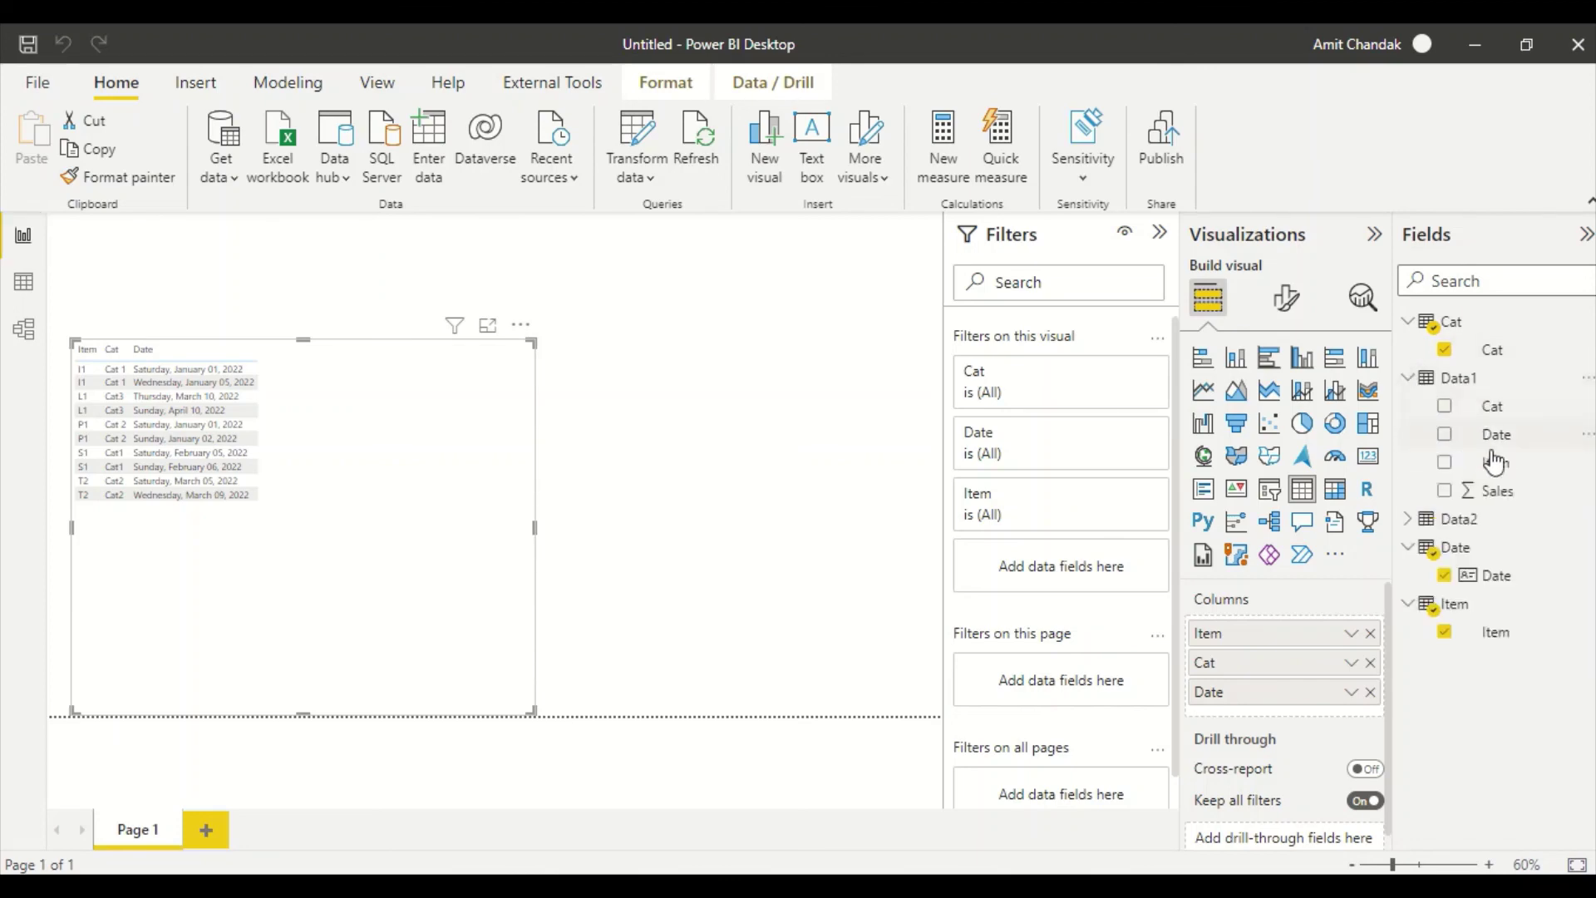
pyautogui.moveTo(1492, 490); pyautogui.dragTo(403, 573)
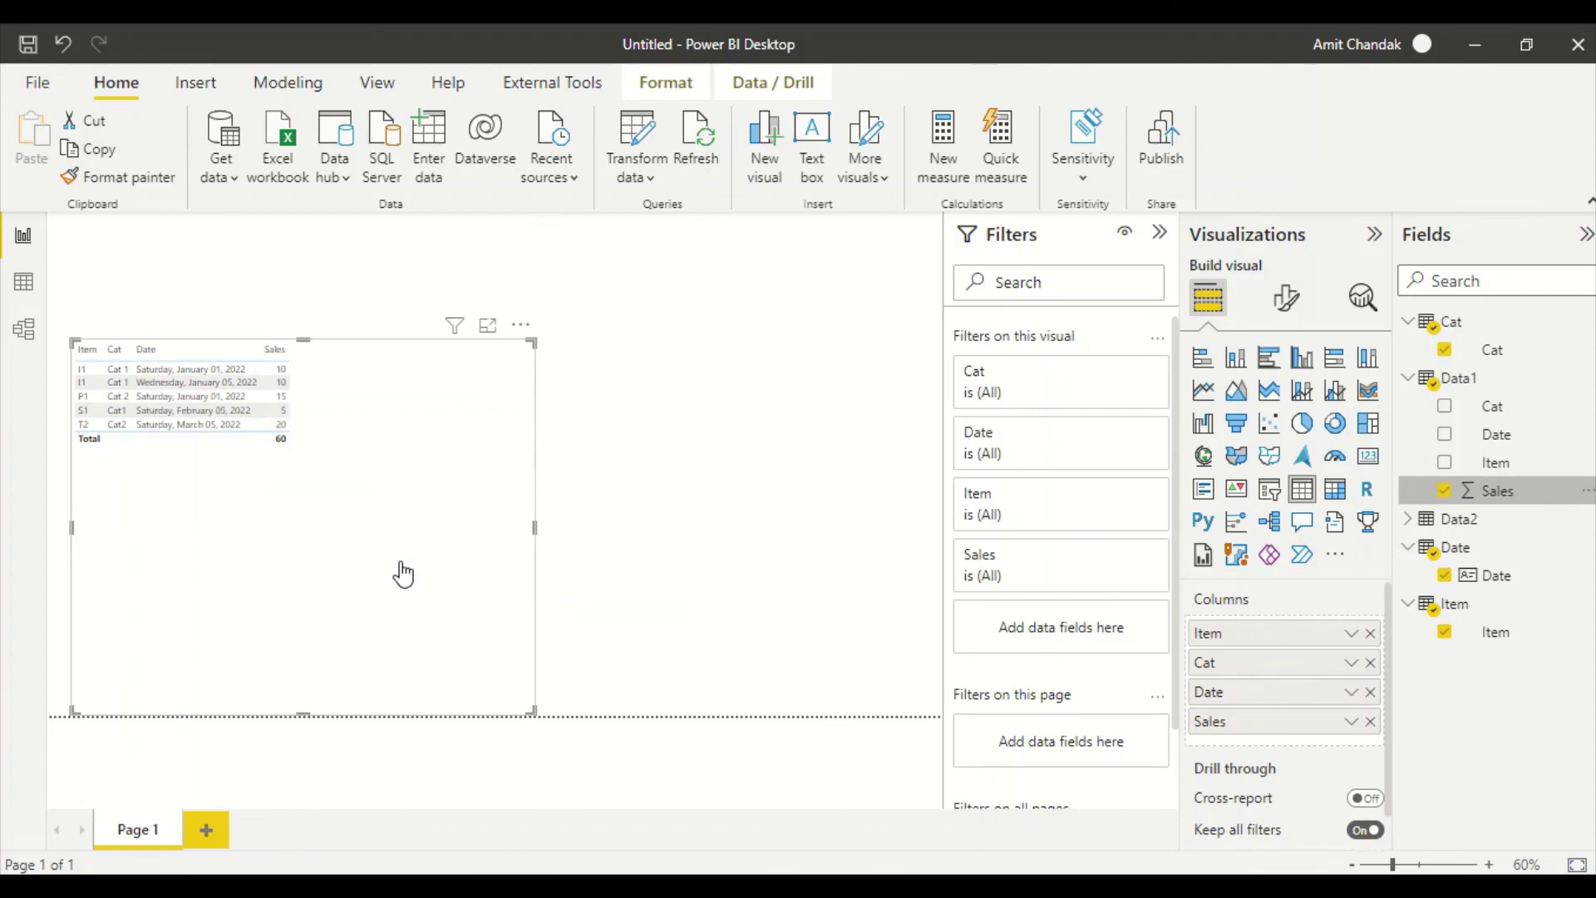
pyautogui.click(1414, 519)
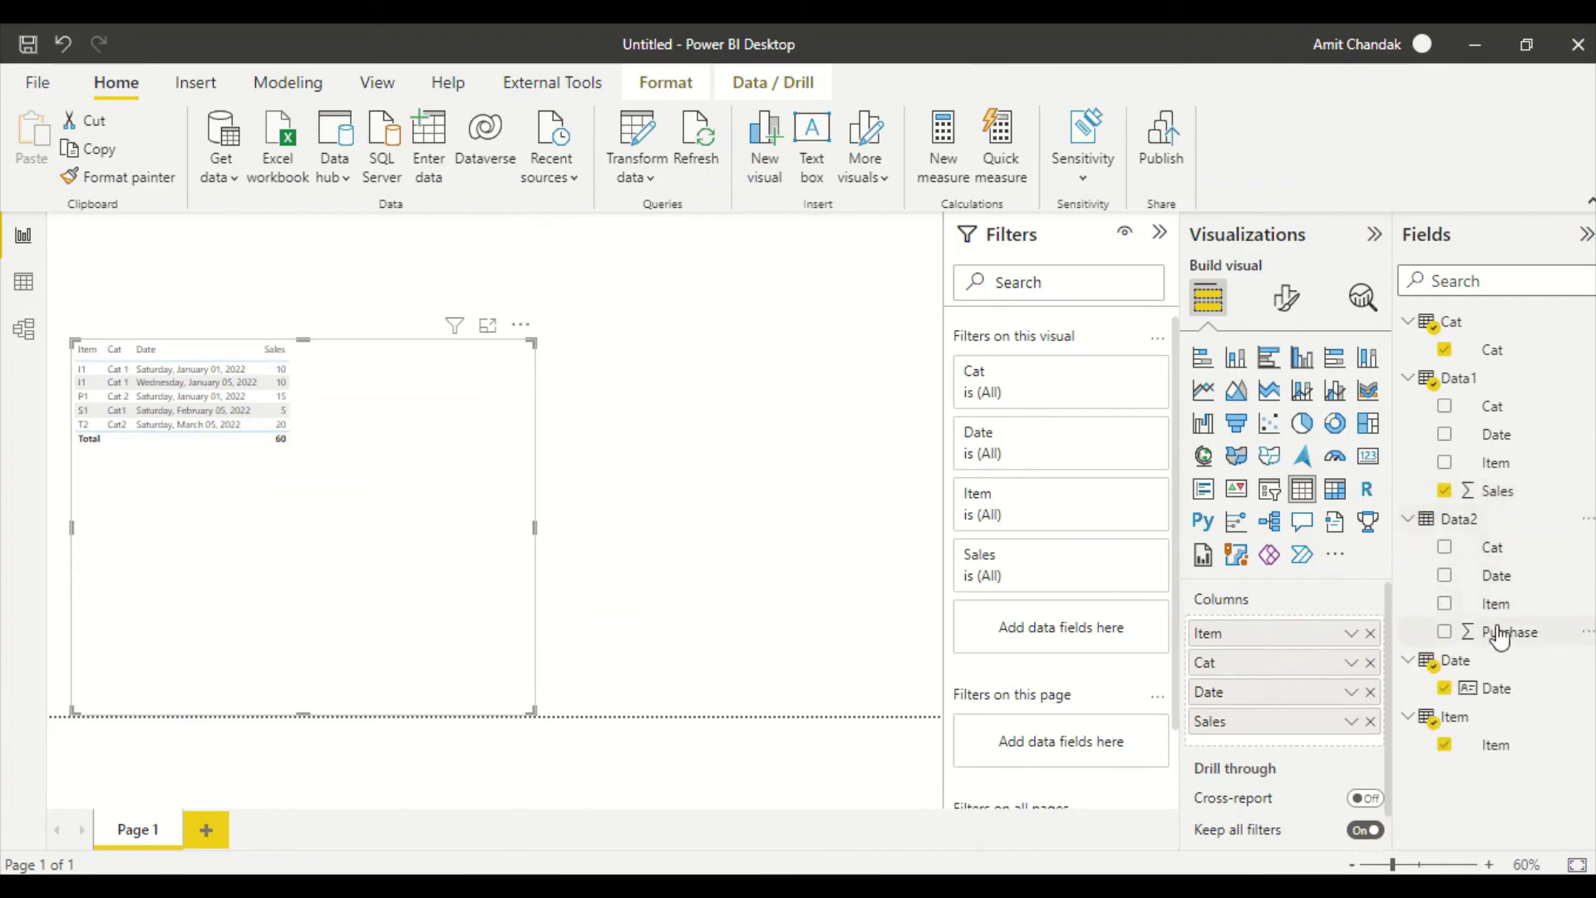
pyautogui.moveTo(1492, 631); pyautogui.dragTo(260, 587)
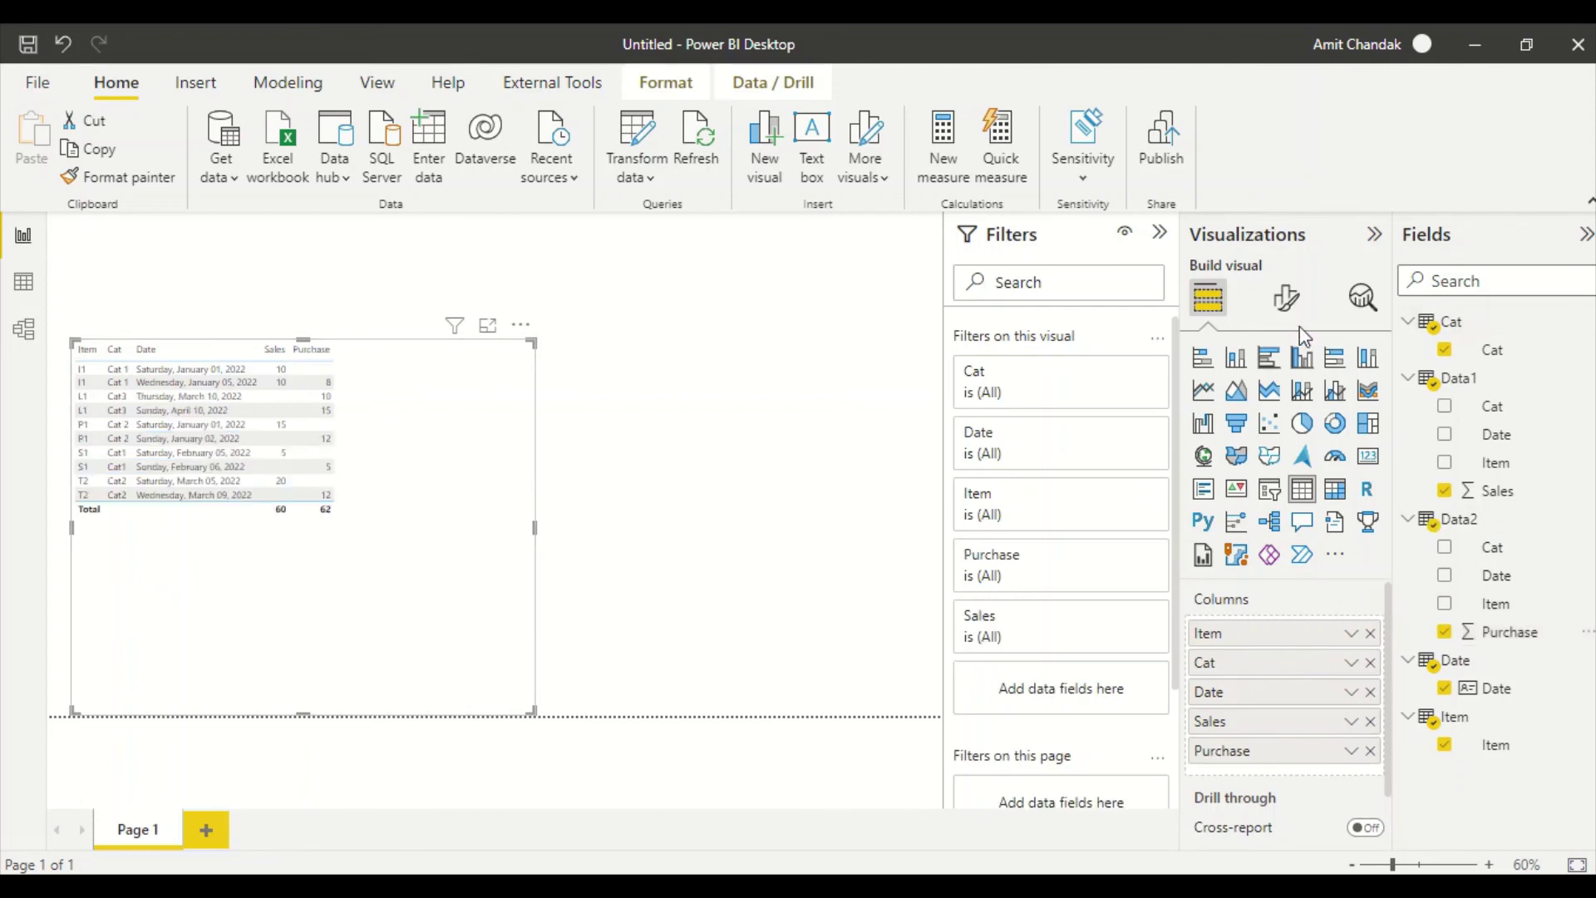
# Step: Find the font options in the table visual's formatting and set the grid's global font size to 16
pyautogui.click(1286, 298)
pyautogui.click(1262, 356)
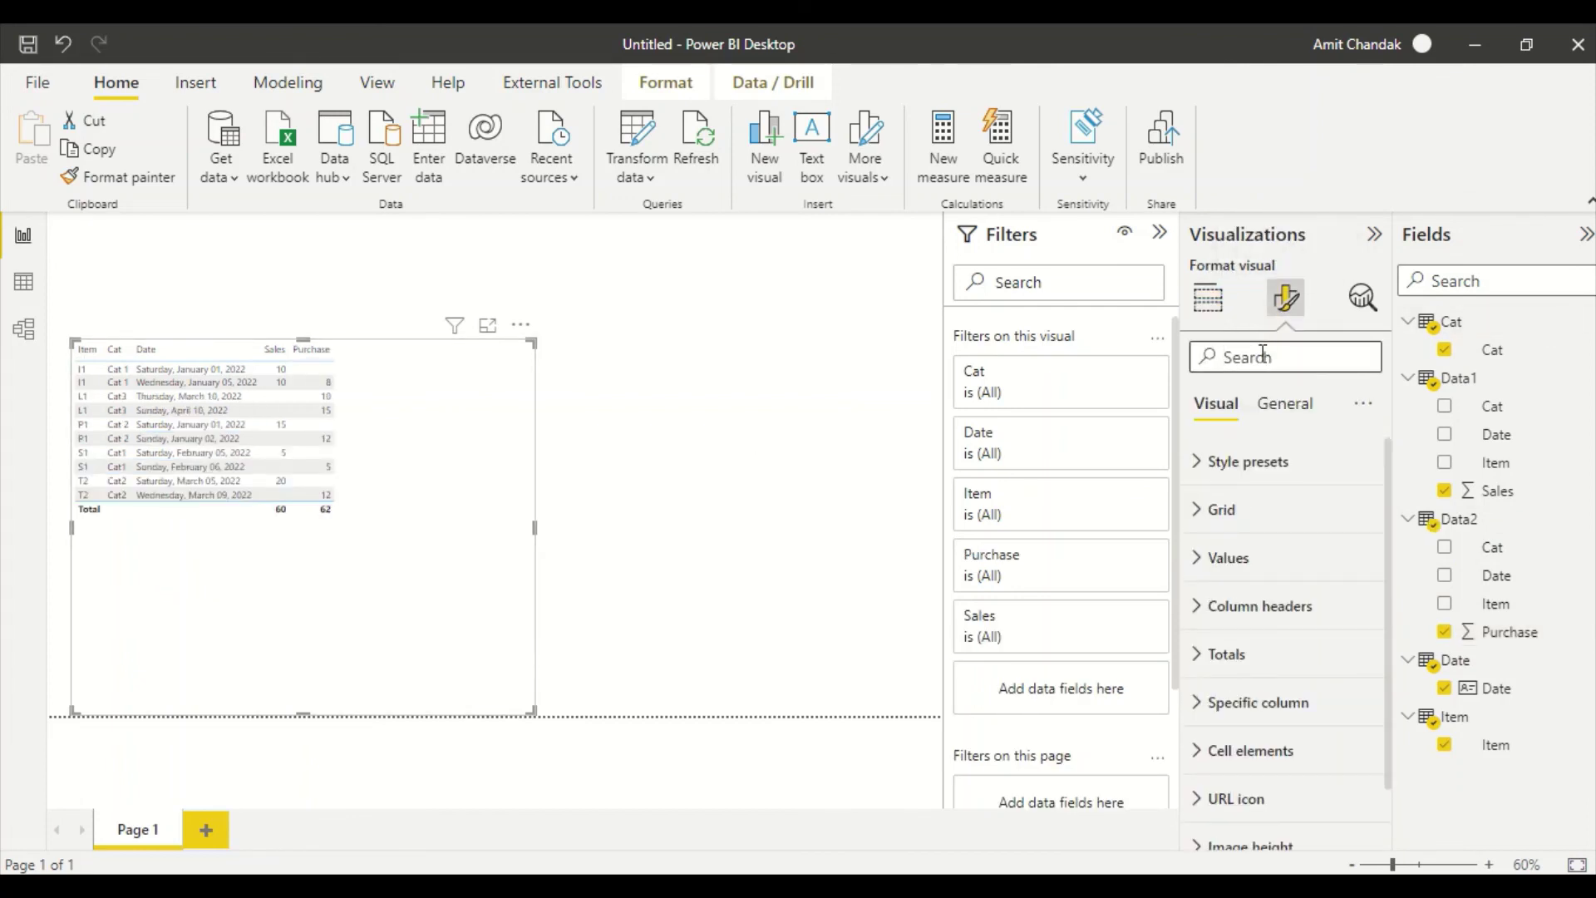
pyautogui.write('fon')
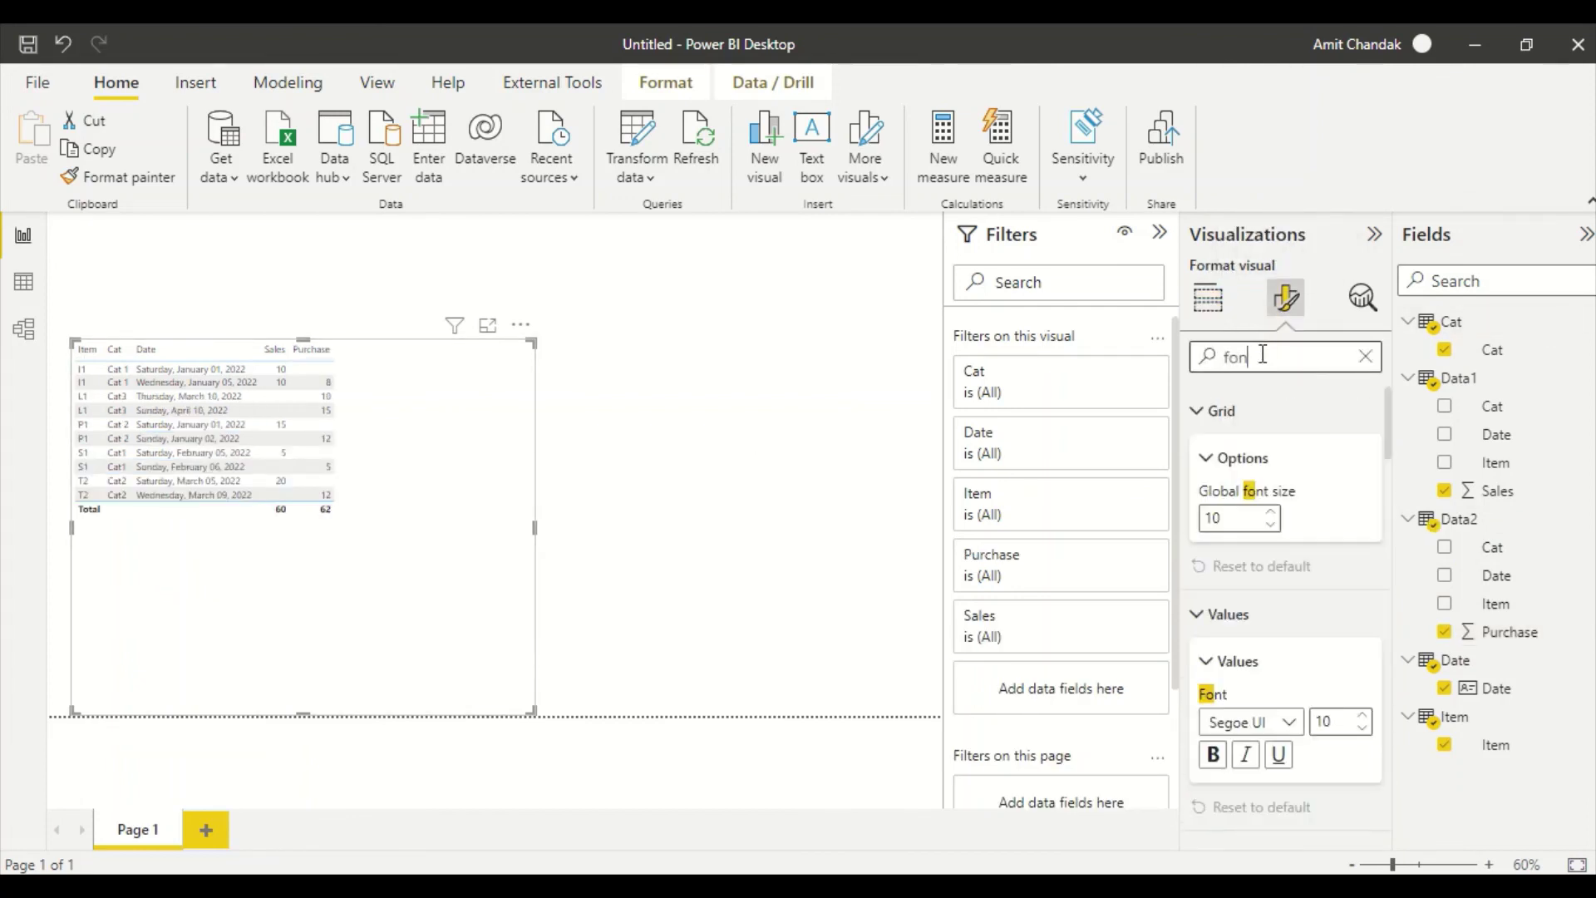
pyautogui.write('t')
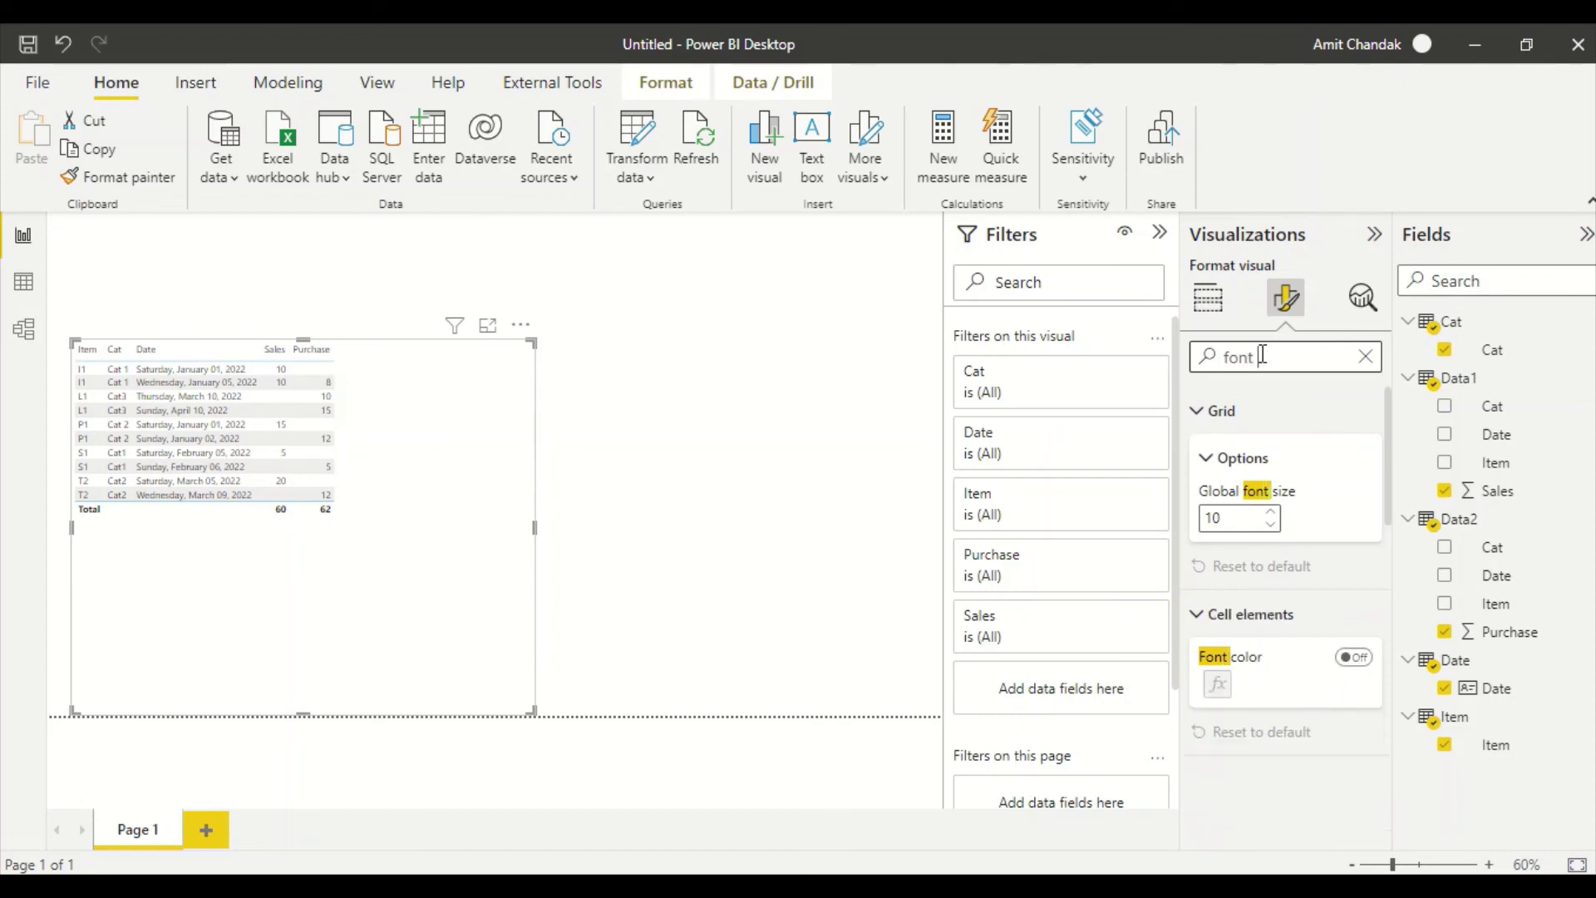
pyautogui.click(1270, 512)
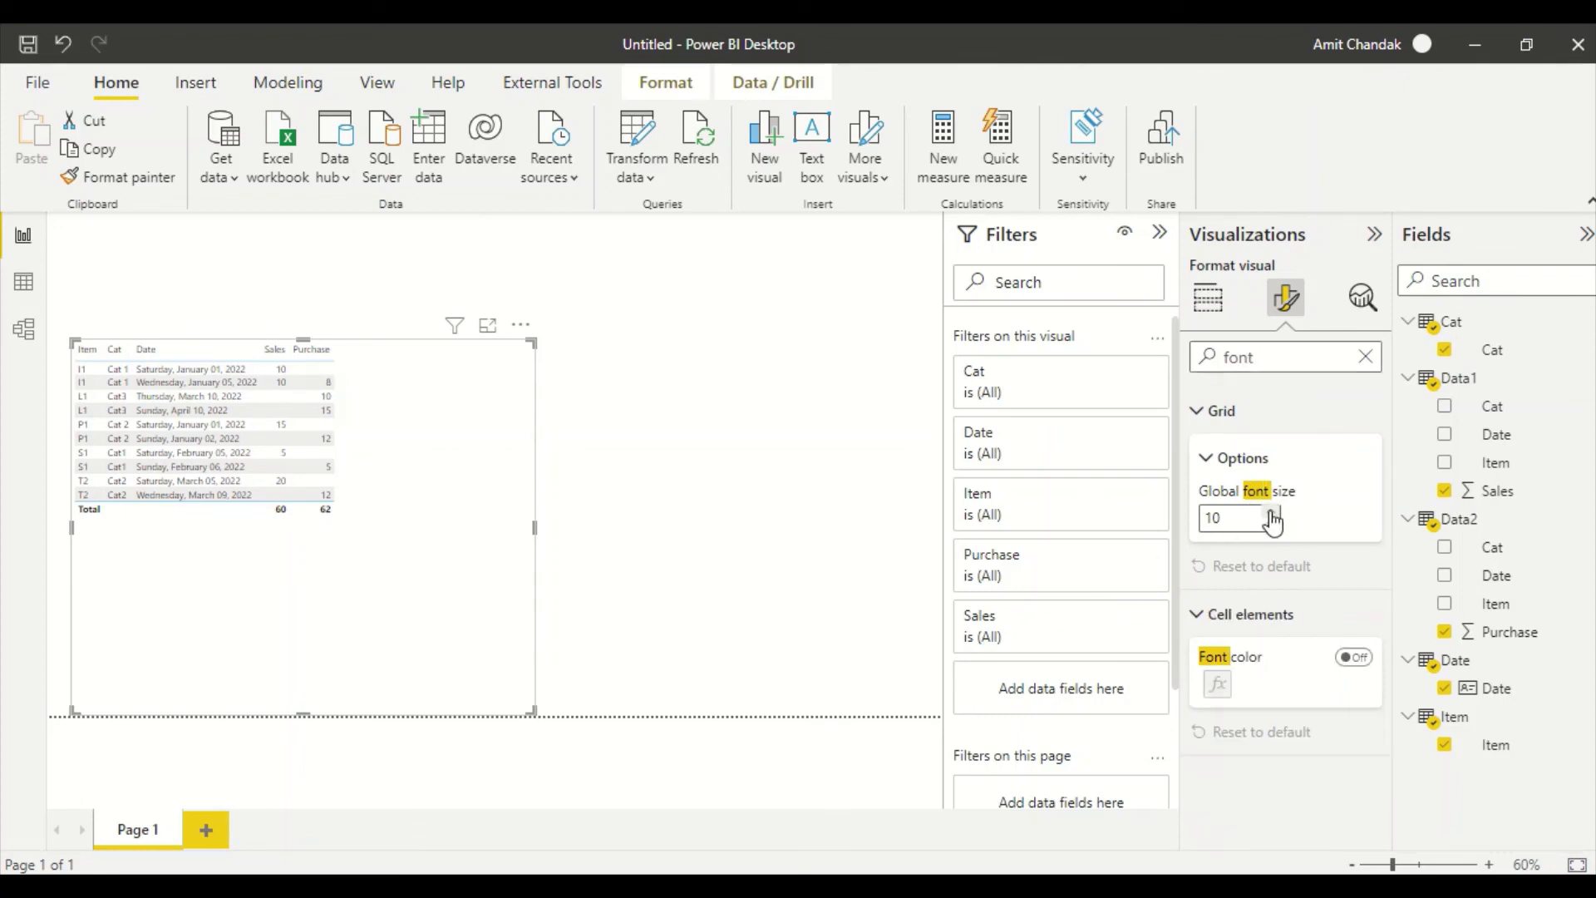
pyautogui.click(1270, 512)
pyautogui.click(1270, 512)
pyautogui.click(1271, 513)
pyautogui.click(1271, 512)
pyautogui.click(1271, 513)
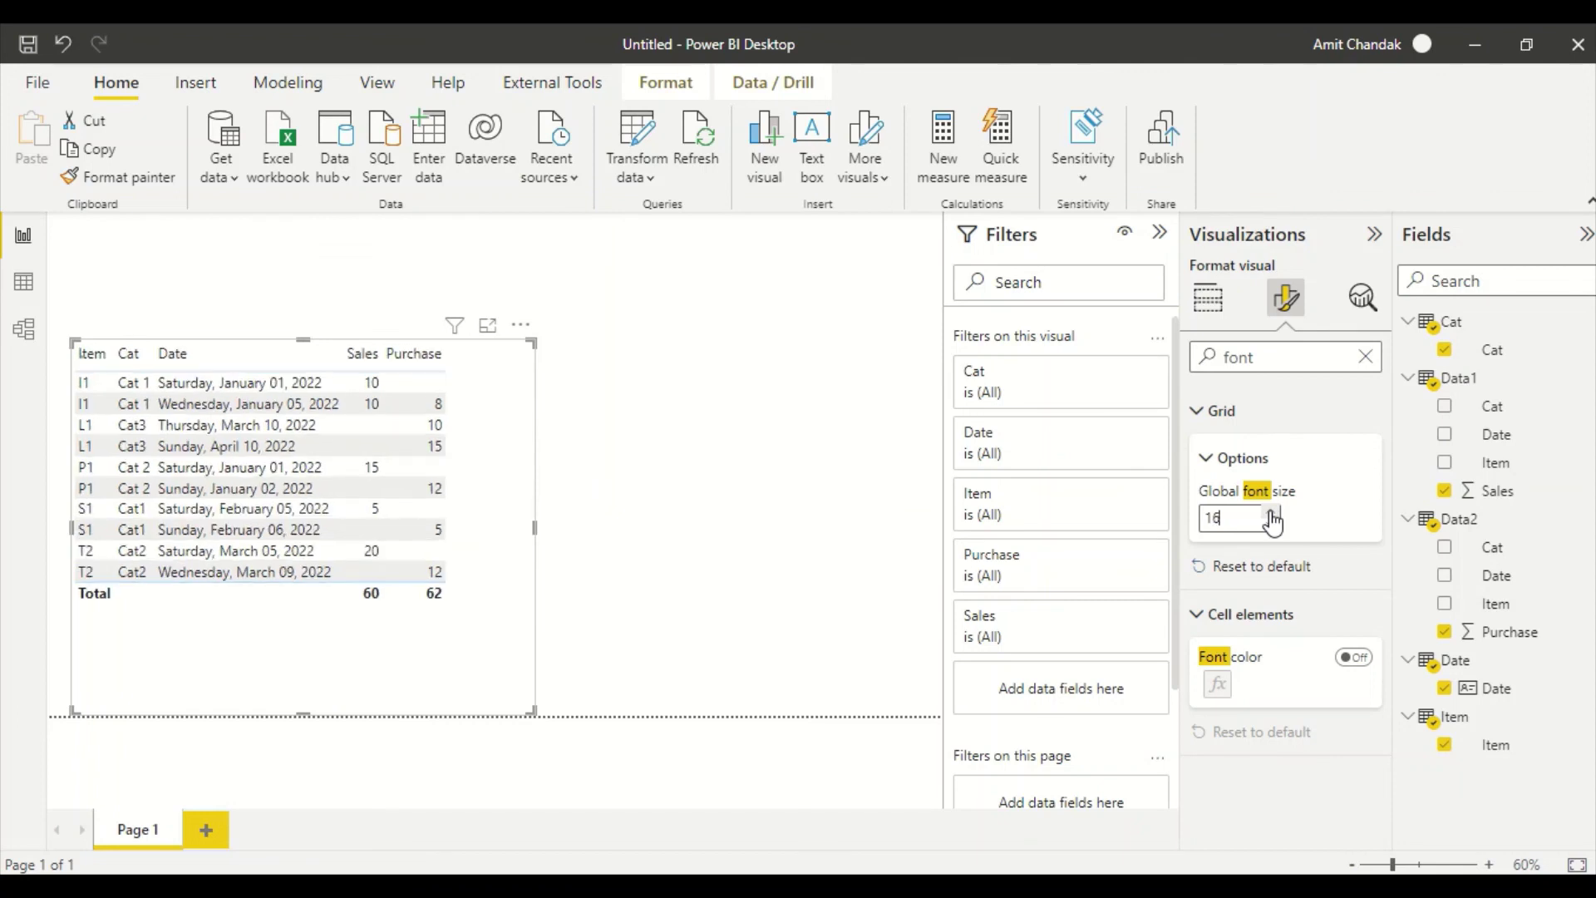